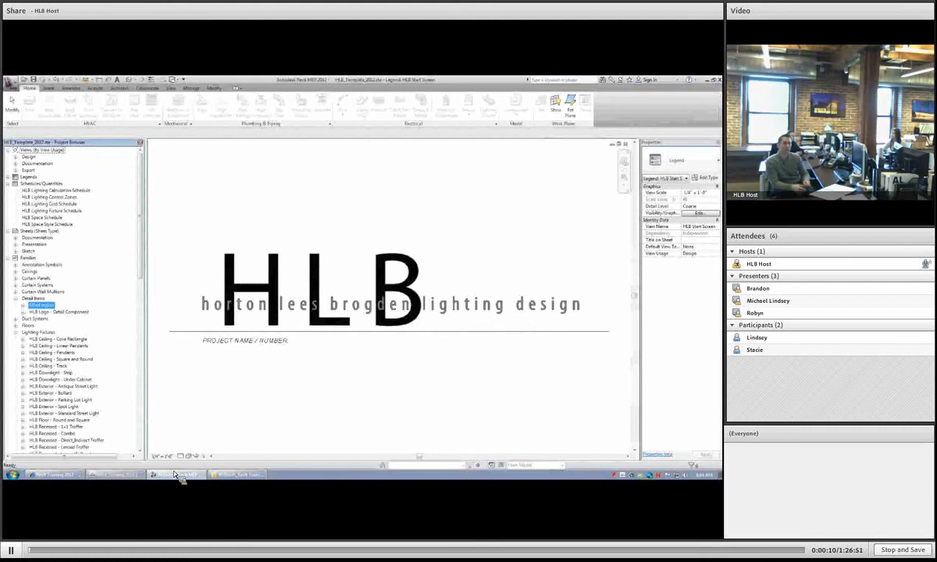
Link the Revit model 225B_ARCH_CS.rvt from the Biogen Building 1 Links folder, using Auto - Center to Center positioning, and show the whole plan.
left_click(178, 476)
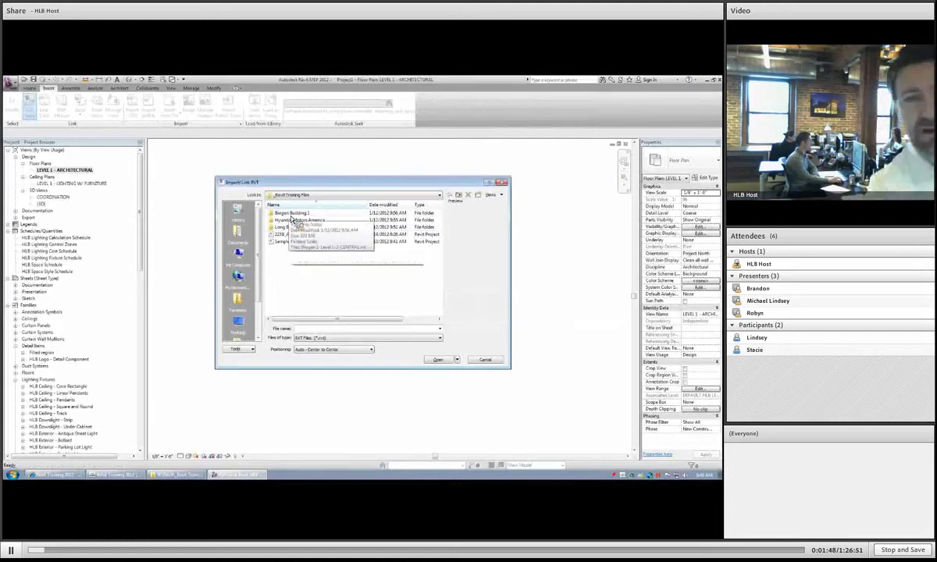
double_click(291, 215)
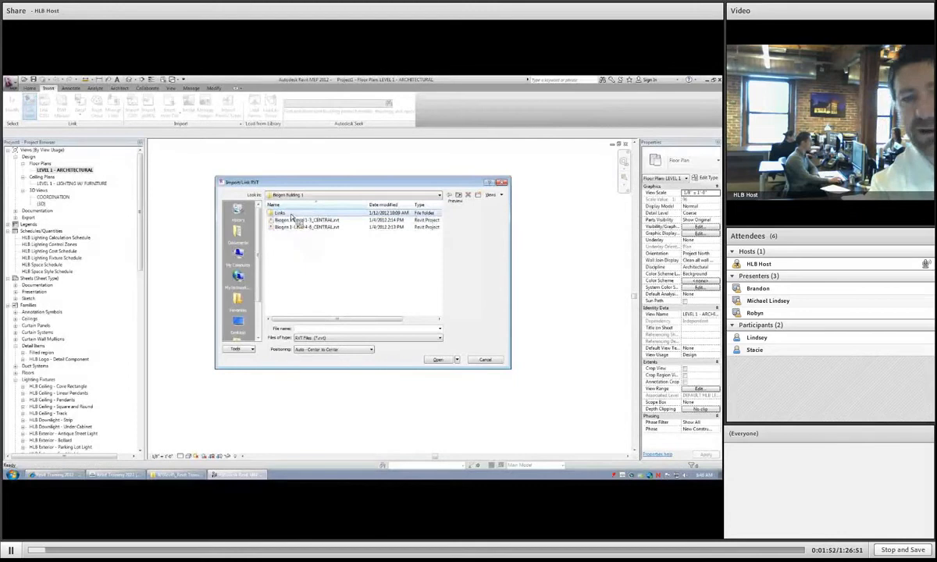
double_click(283, 214)
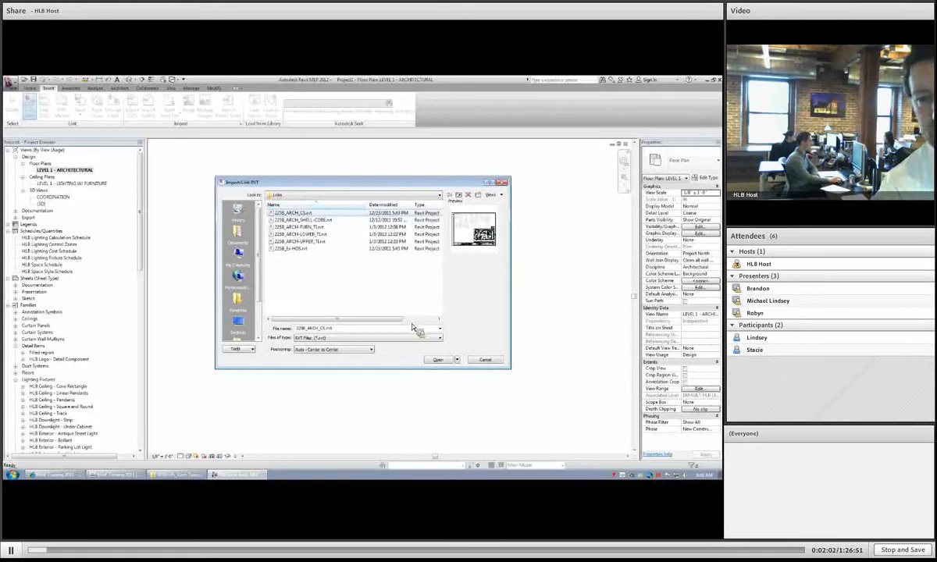
left_click(438, 360)
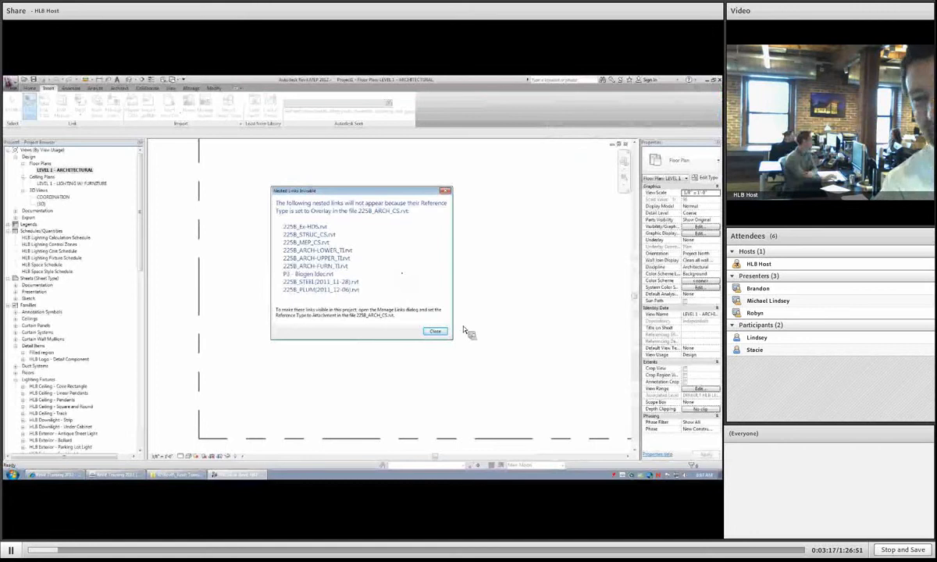
left_click(435, 332)
scroll(413, 306, "down", 5)
key("z")
key("f")
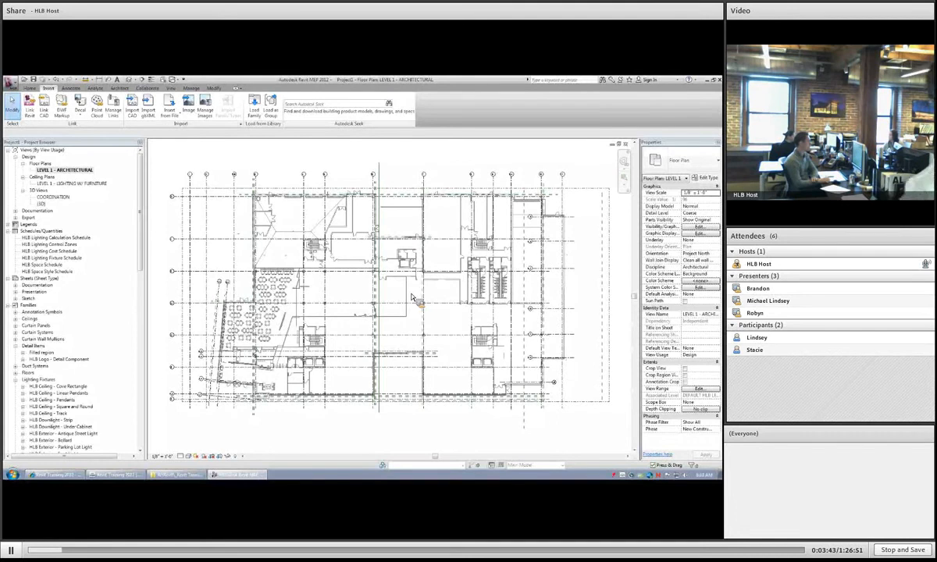
Open the reflected ceiling plan LEVEL 1 - LIGHTING W/ FURNITURE.
left_click(78, 184)
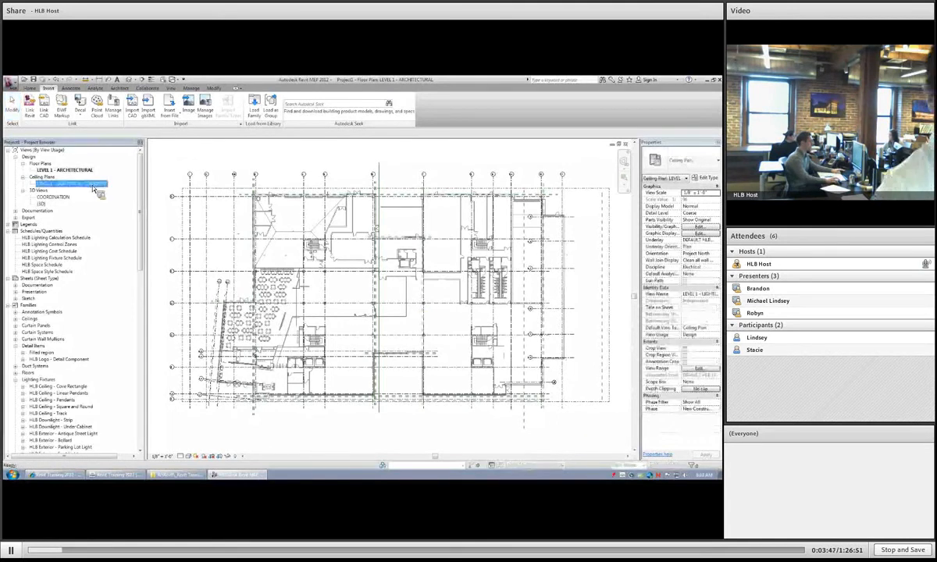
double_click(78, 184)
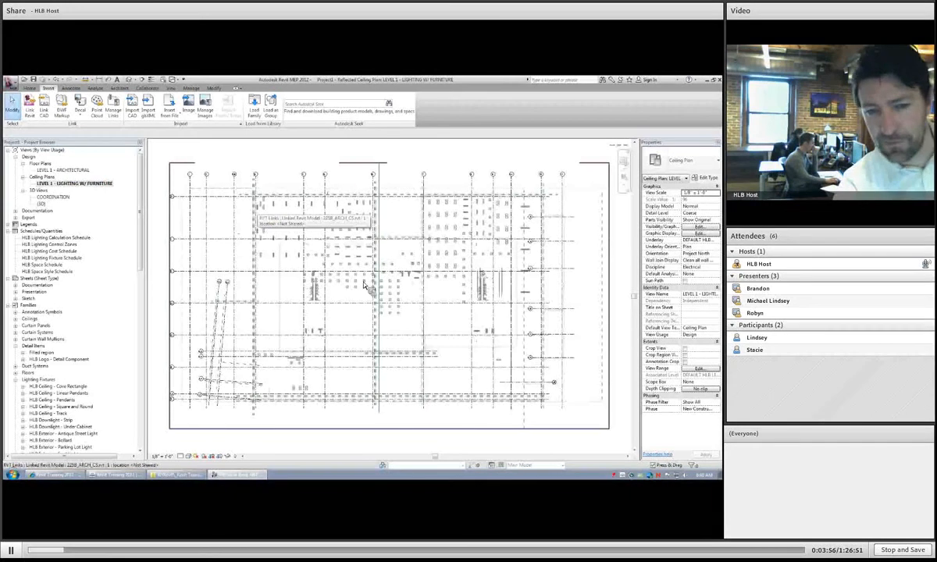
scroll(351, 310, "up", 2)
scroll(353, 312, "up", 1)
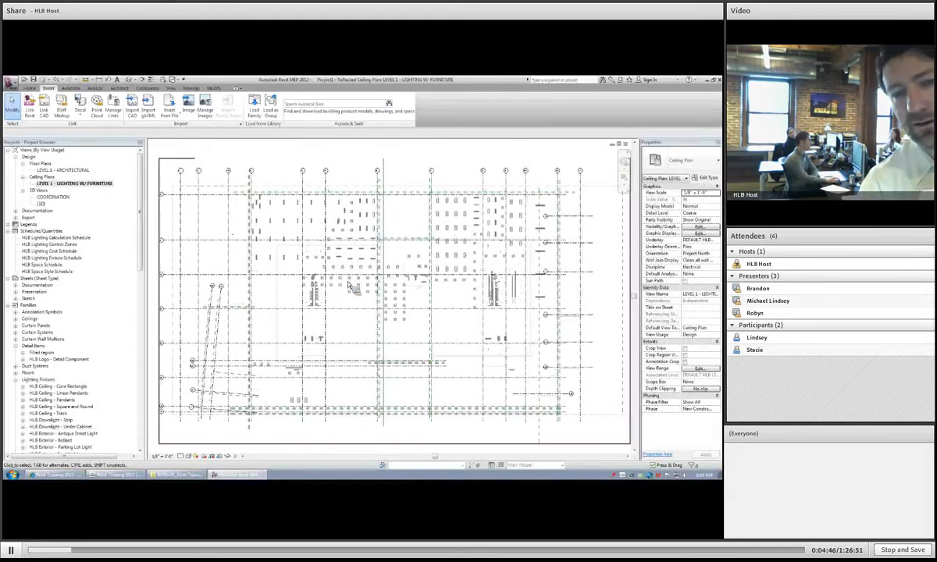
Select the linked architectural model in the ceiling plan to examine its extent, and clear the selection.
left_click(341, 244)
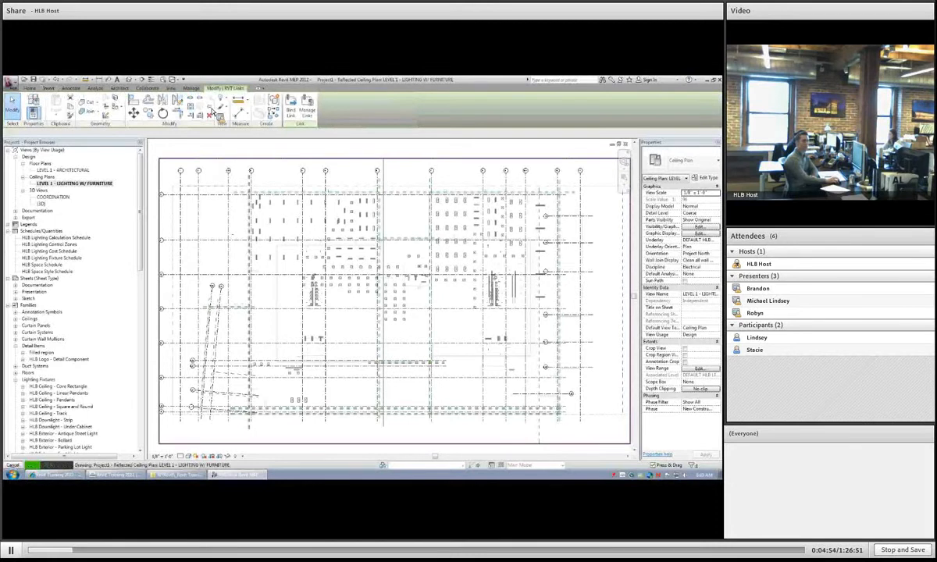
key("ctrl")
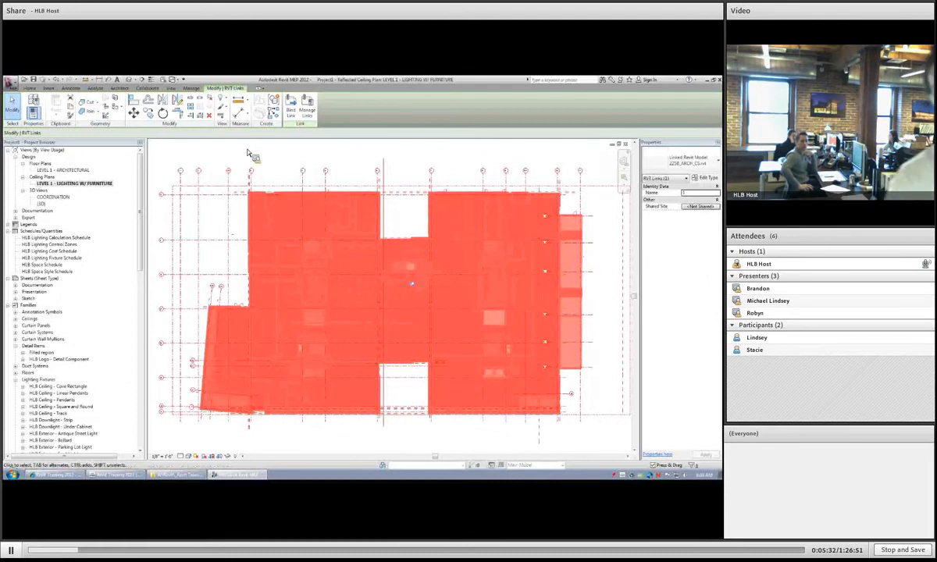
left_click(250, 152)
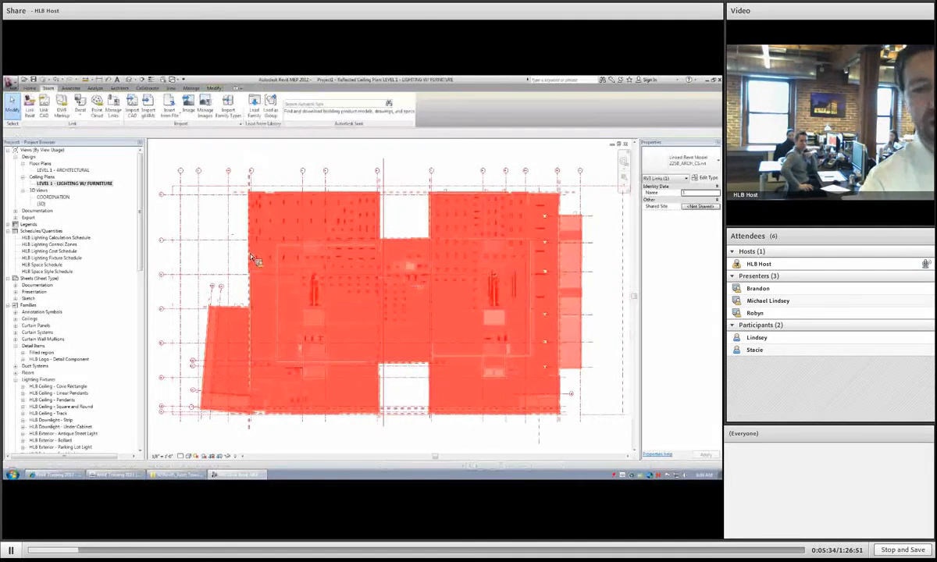
key("Escape")
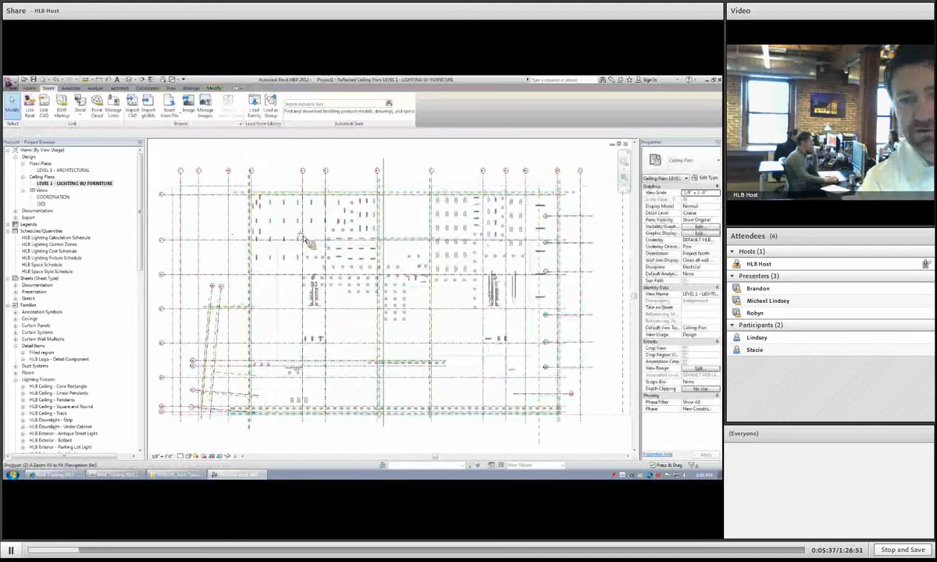
Place spot elevations without leaders on several ceilings in the Level 1 ceiling plan, displaying Actual (Selected) Elevation.
scroll(305, 241, "up", 3)
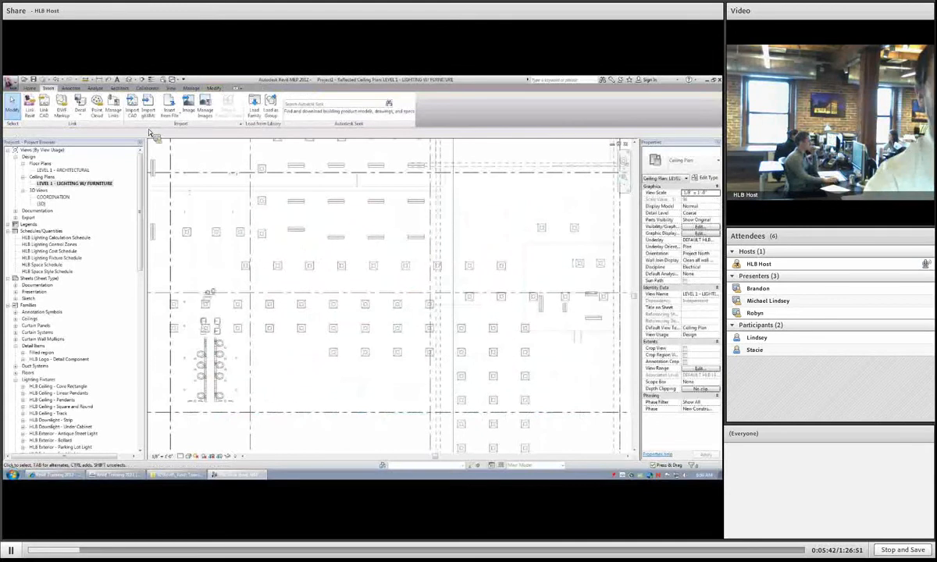
left_click(71, 87)
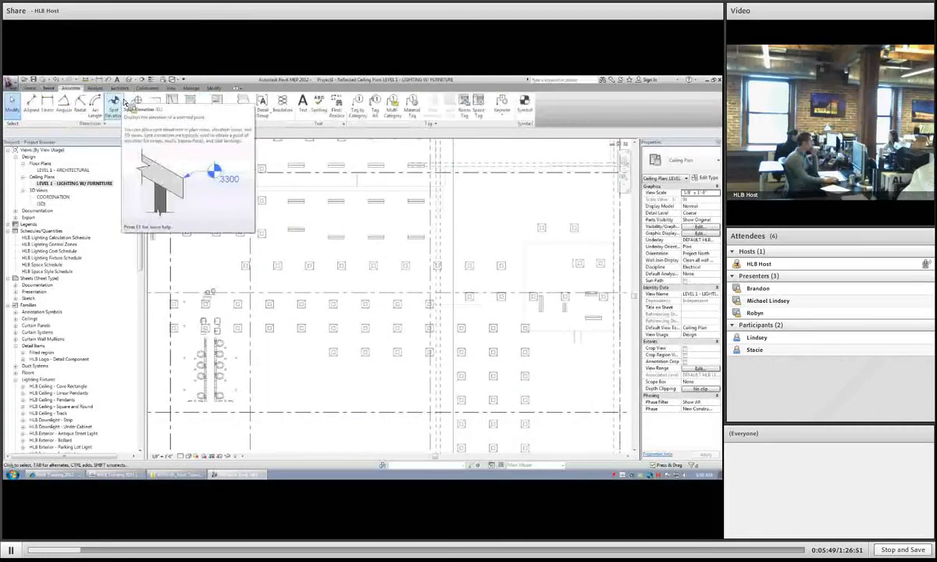
left_click(115, 110)
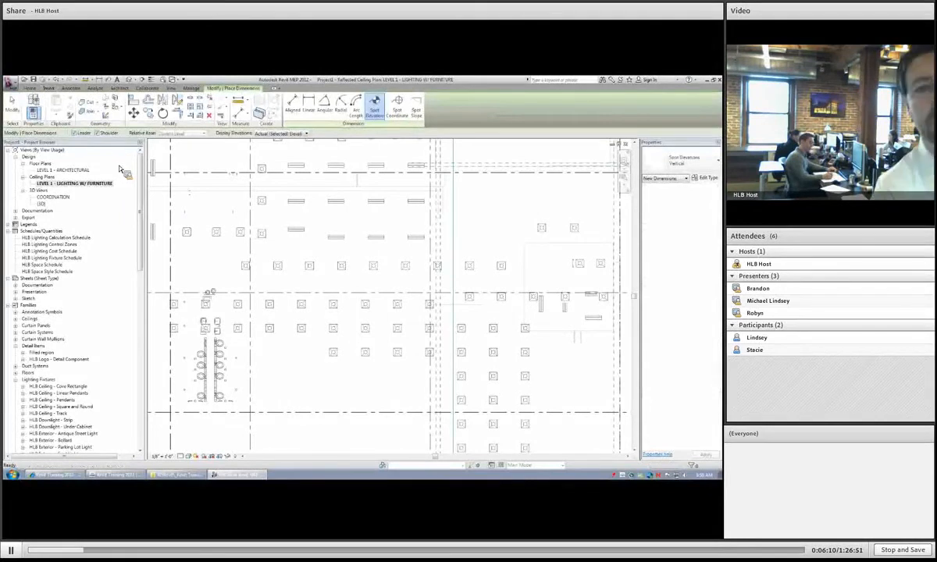
left_click(295, 135)
left_click(295, 137)
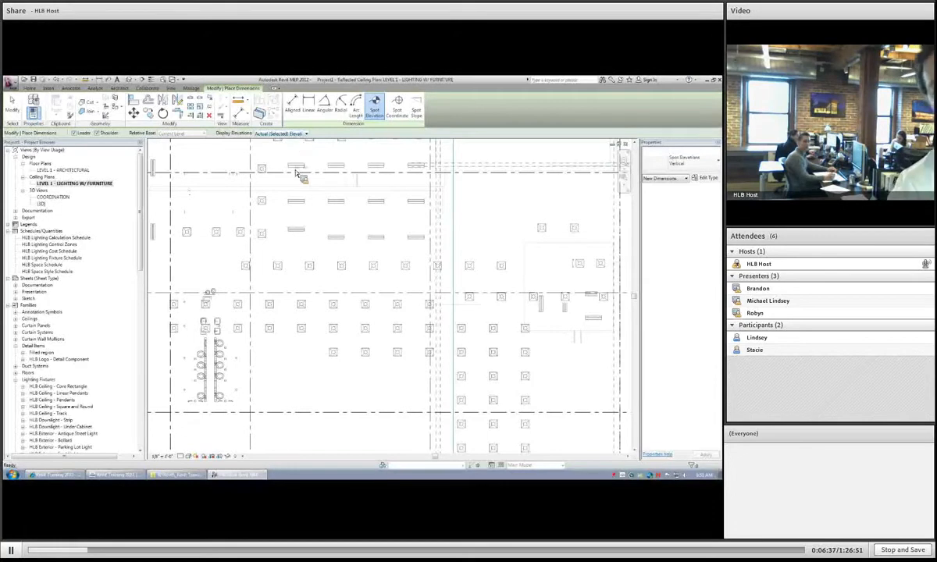
left_click(283, 241)
key("Escape")
key("Escape")
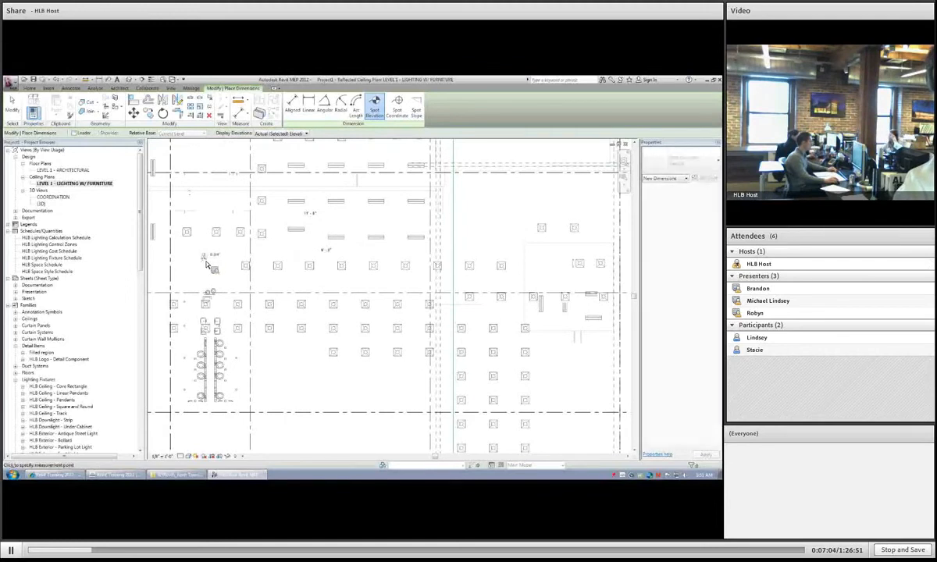
left_click(207, 265)
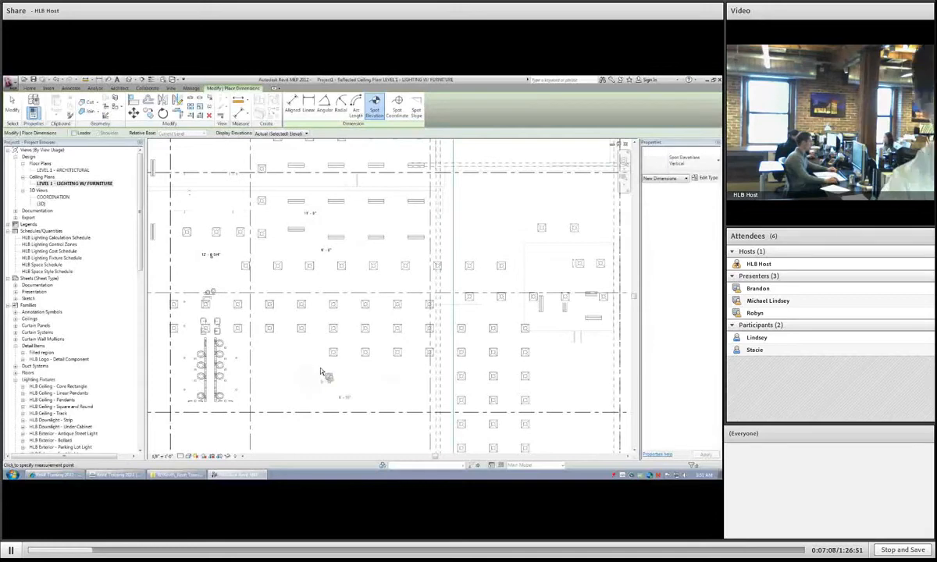
key("Escape")
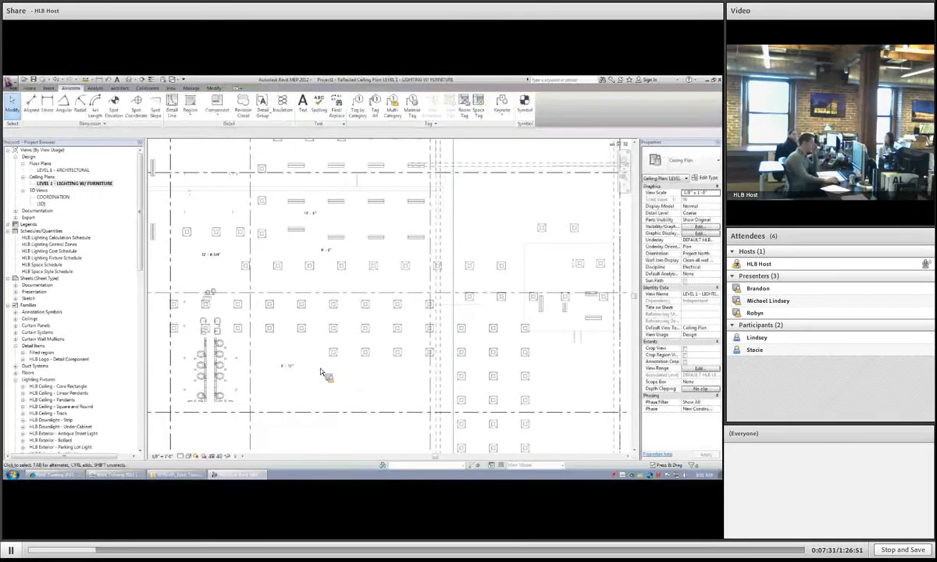
Override the architectural link's display in this view to By linked view, using Reflected Ceiling Plan: Level 1.
left_click(334, 309)
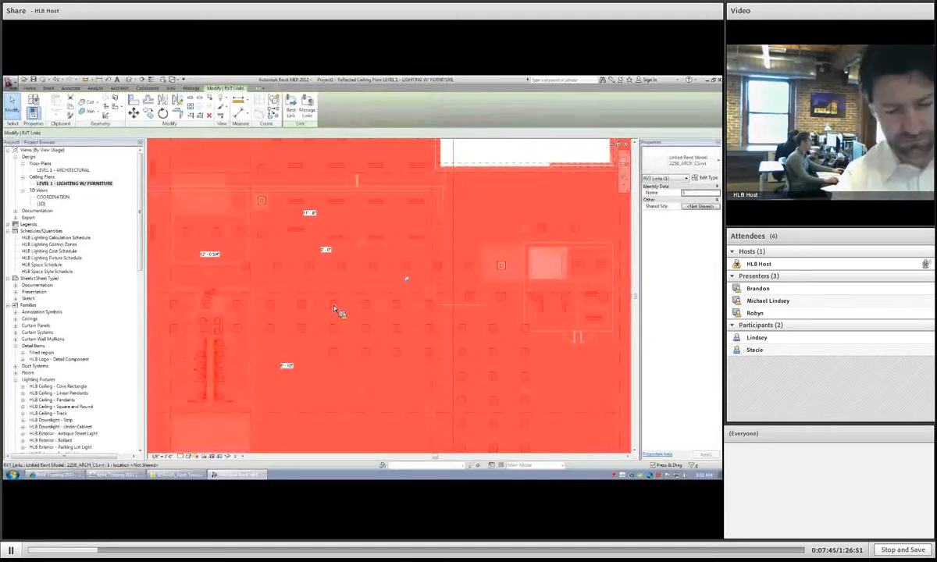
key("v")
key("g")
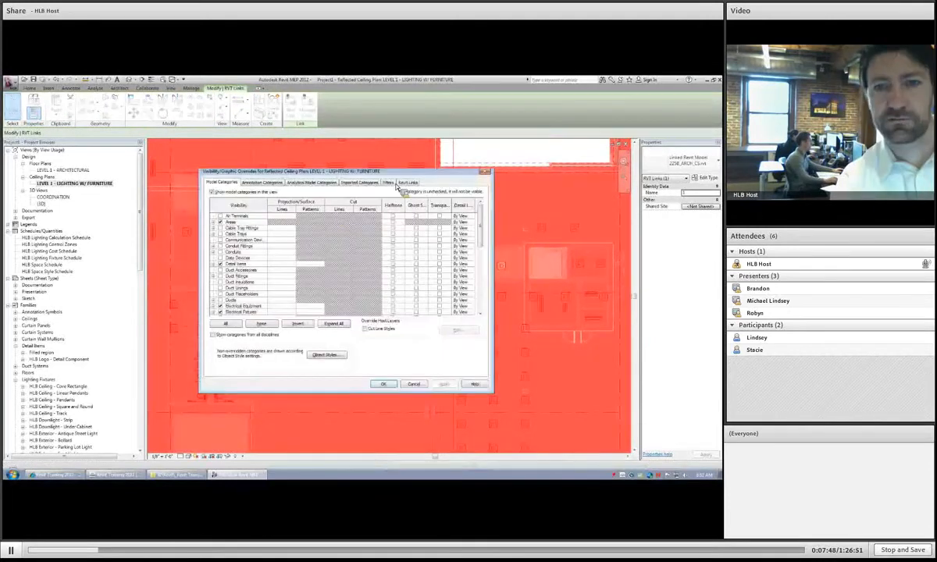
left_click(395, 220)
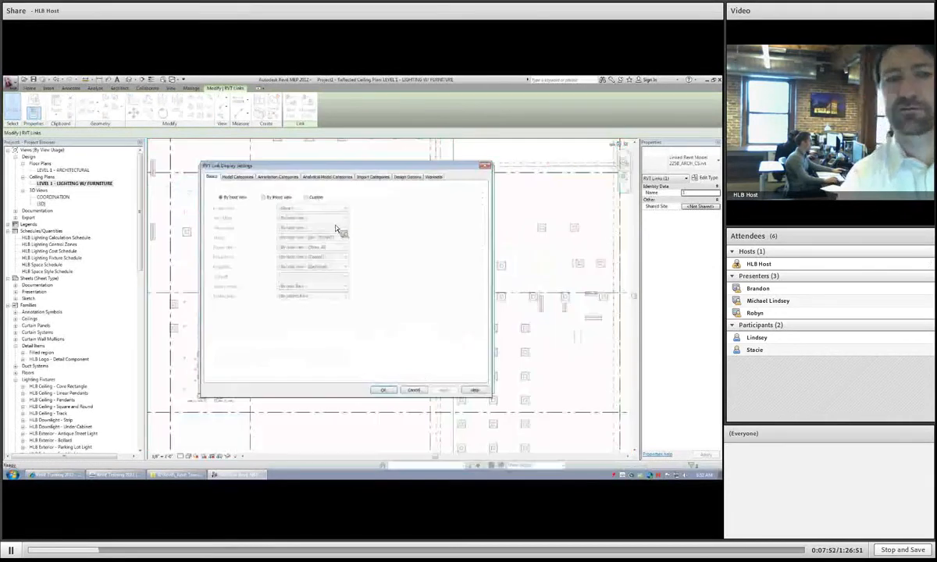
left_click(276, 198)
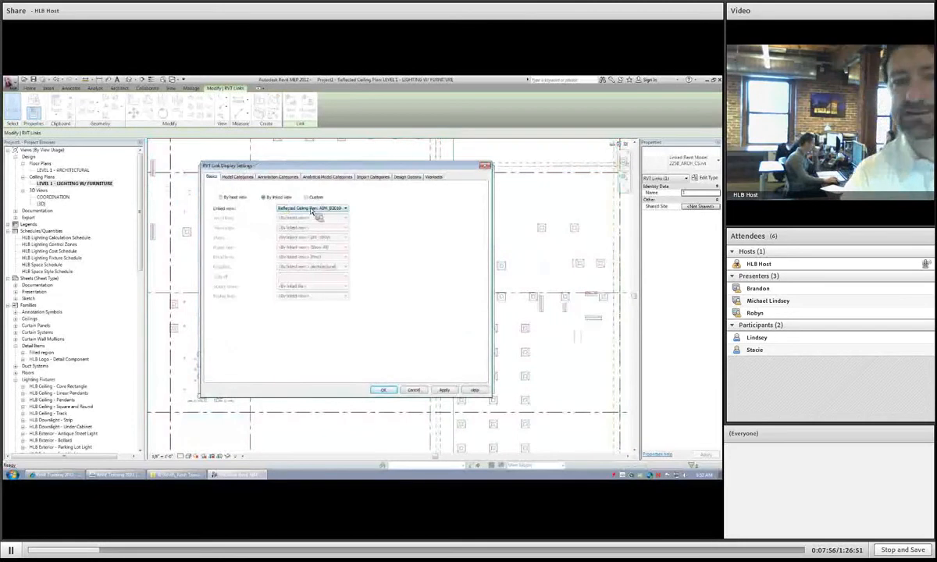
left_click(314, 208)
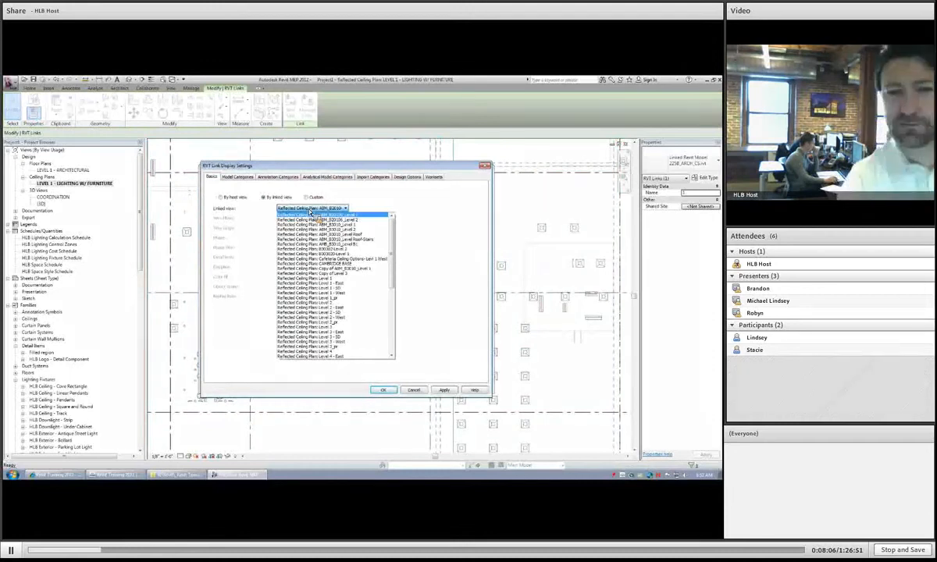
left_click(332, 279)
left_click(444, 390)
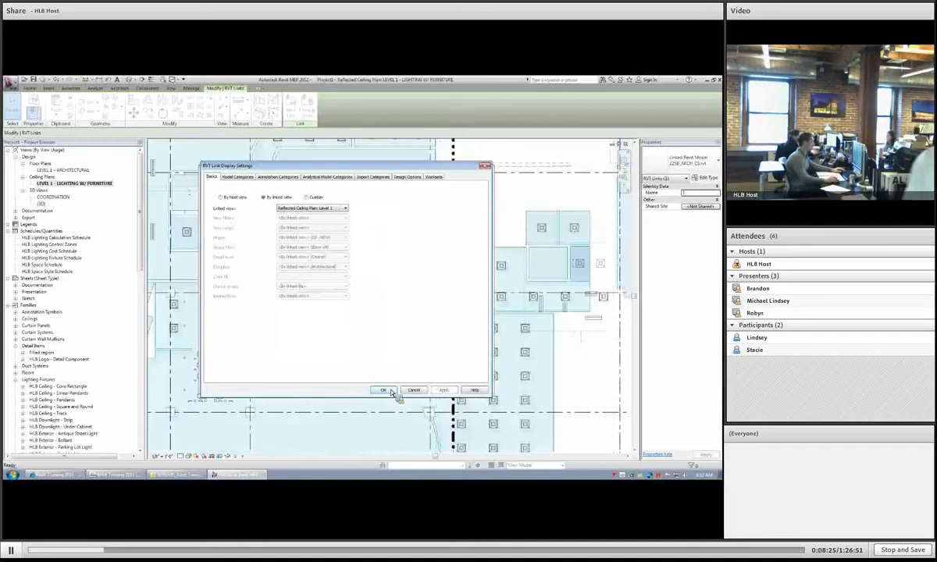
Switch the link's linked view to Reflected Ceiling Plan: Level 1 - SD and accept the visibility overrides.
left_click(321, 209)
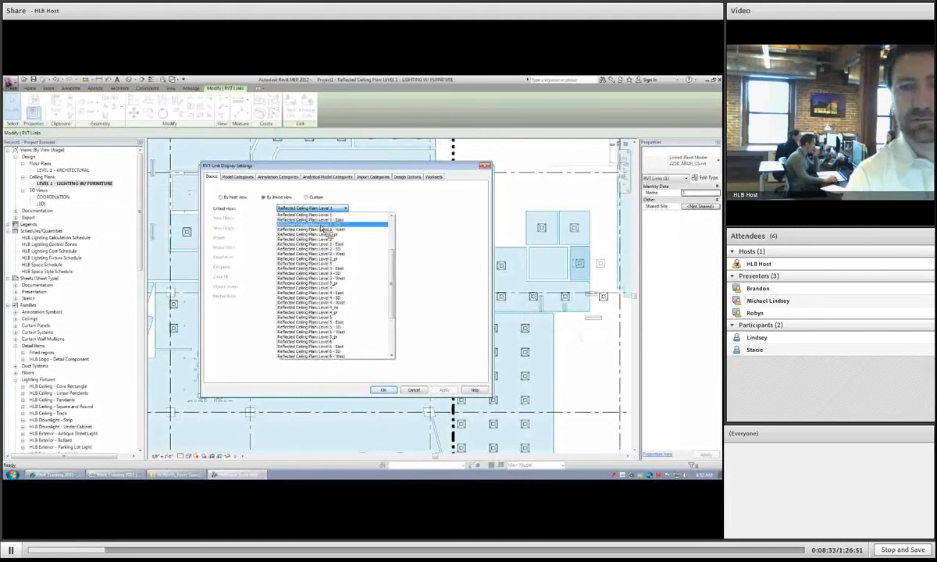
left_click(321, 226)
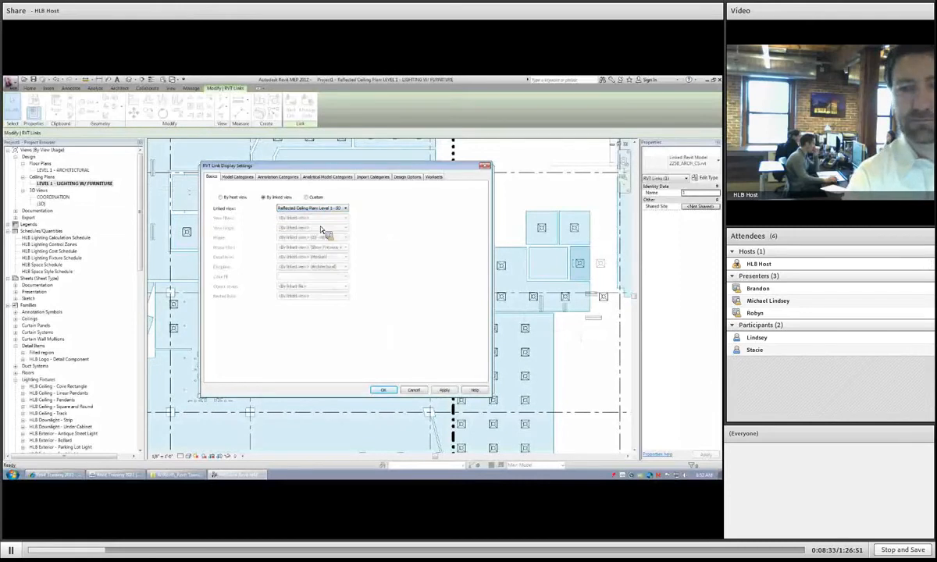
left_click(444, 391)
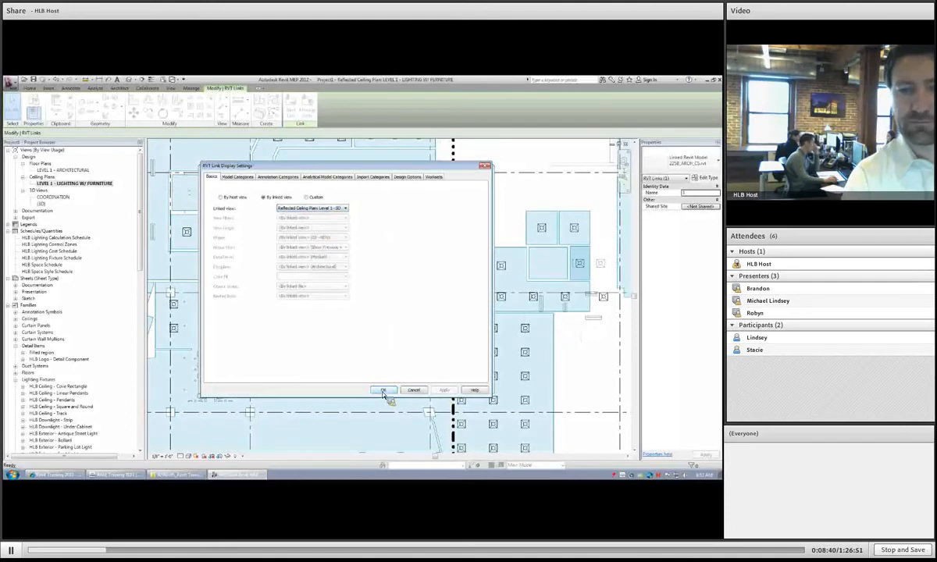
left_click(383, 391)
left_click(386, 384)
key("Escape")
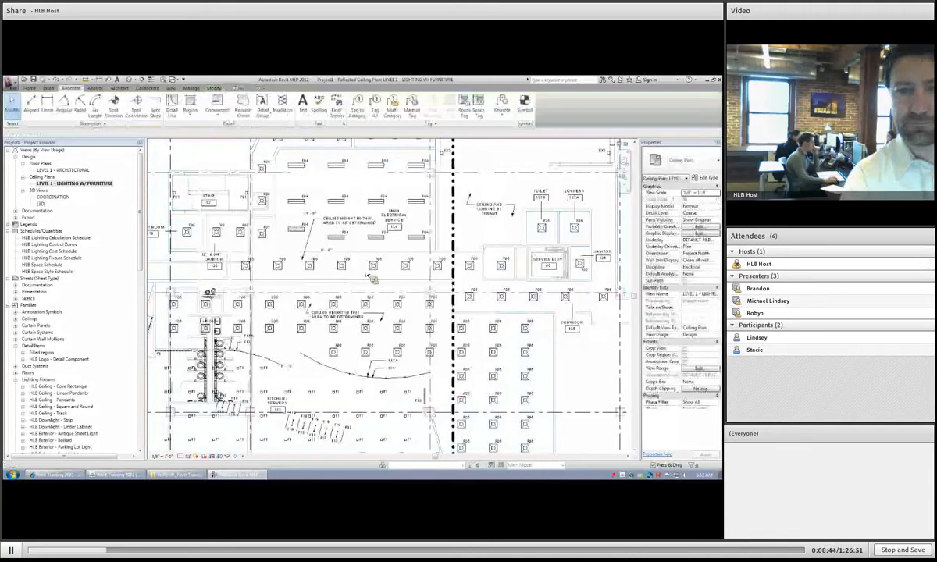
Draw a building section along the plan's lower edge across the full width of the Level 1 ceiling plan, and open its view.
scroll(364, 277, "down", 2)
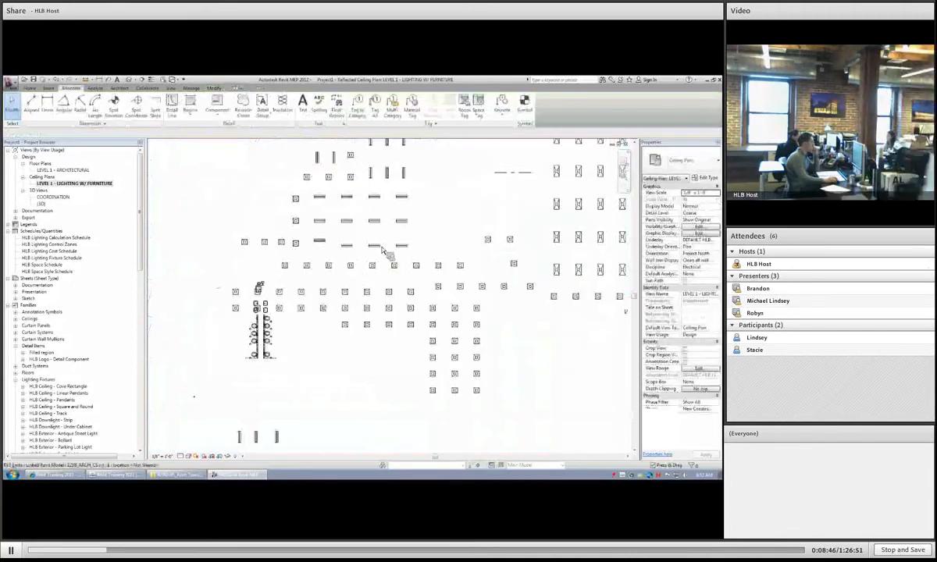
scroll(383, 250, "down", 2)
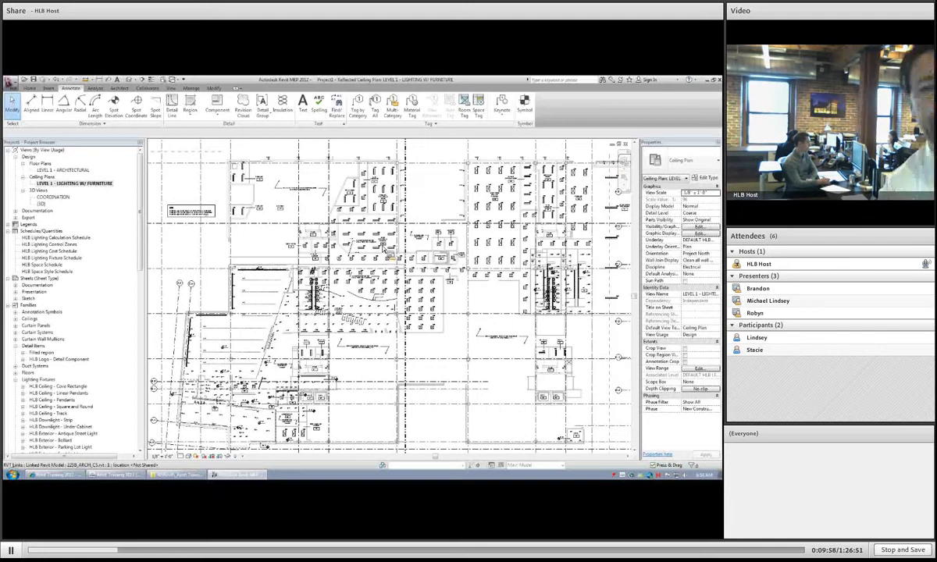
scroll(379, 247, "down", 1)
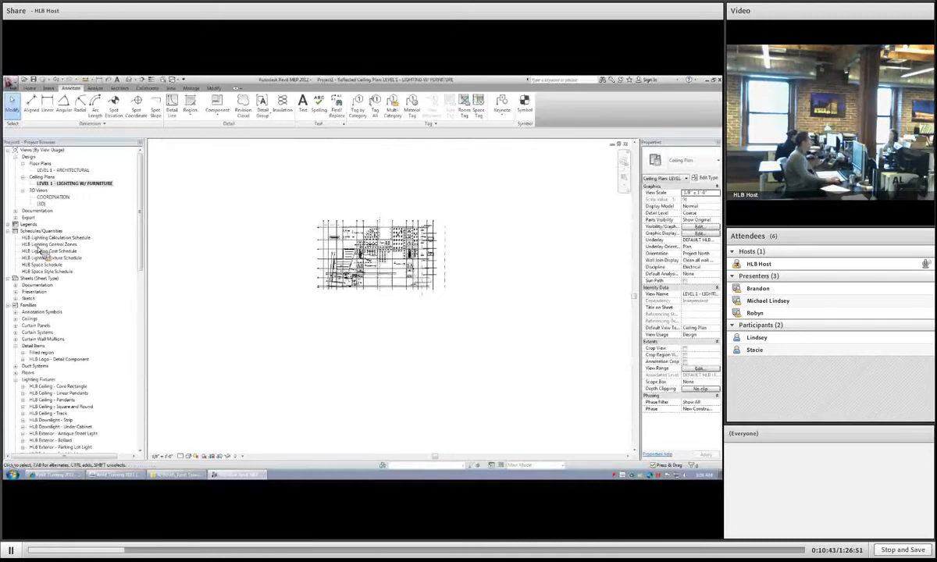
left_click(171, 88)
key("ctrl")
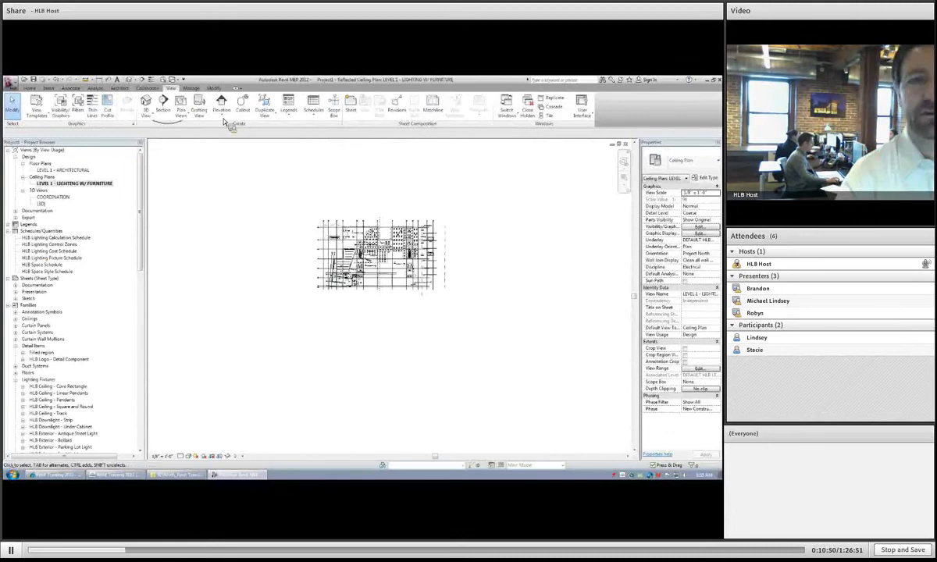
left_click(164, 106)
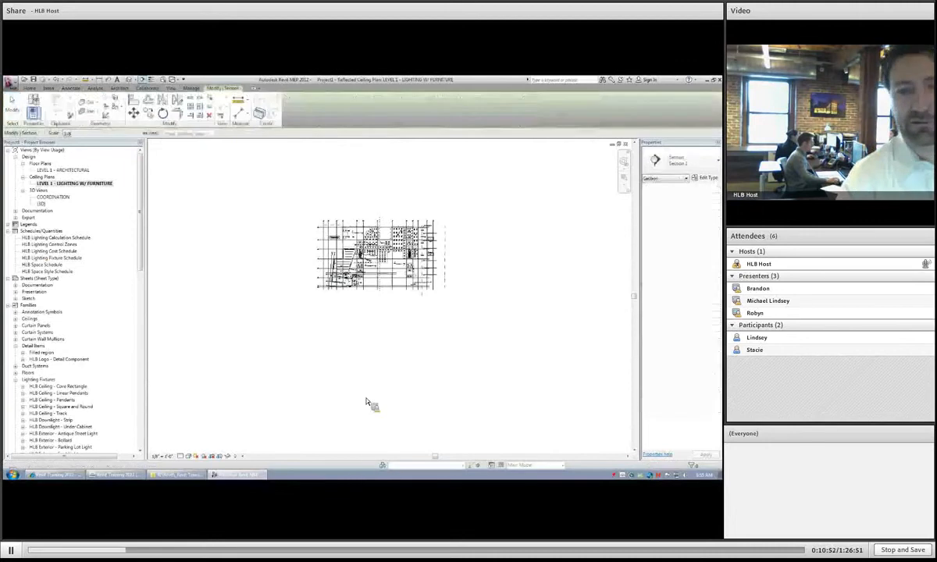
left_click(313, 293)
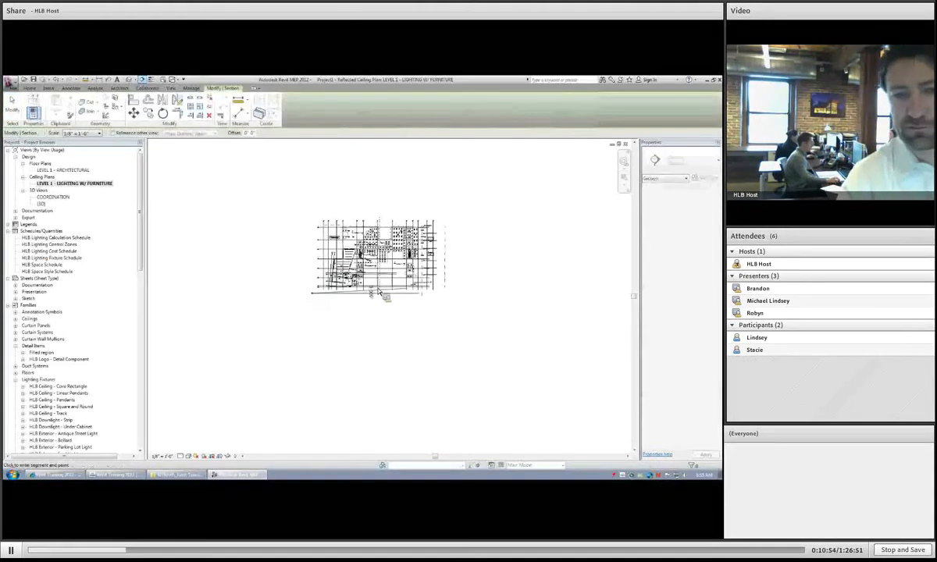
left_click(446, 297)
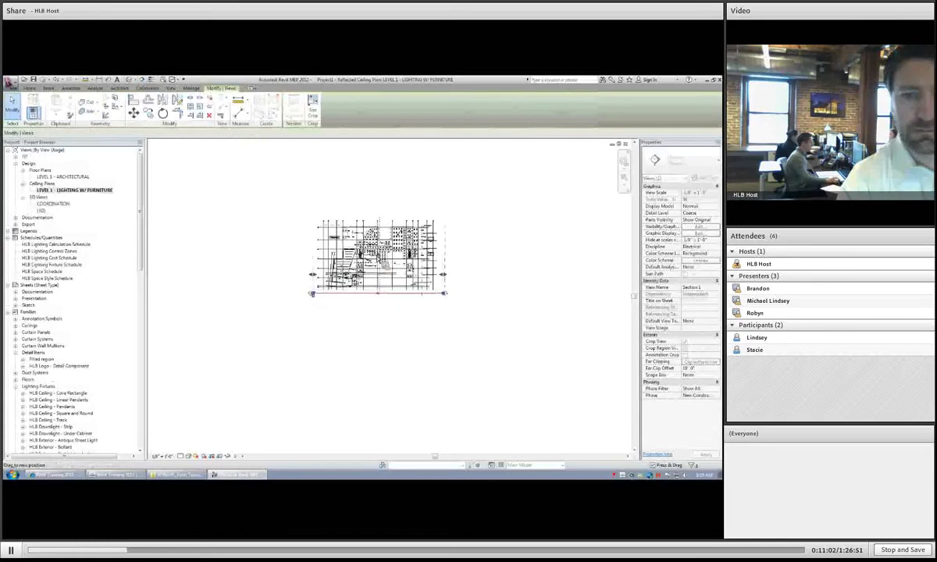
right_click(393, 294)
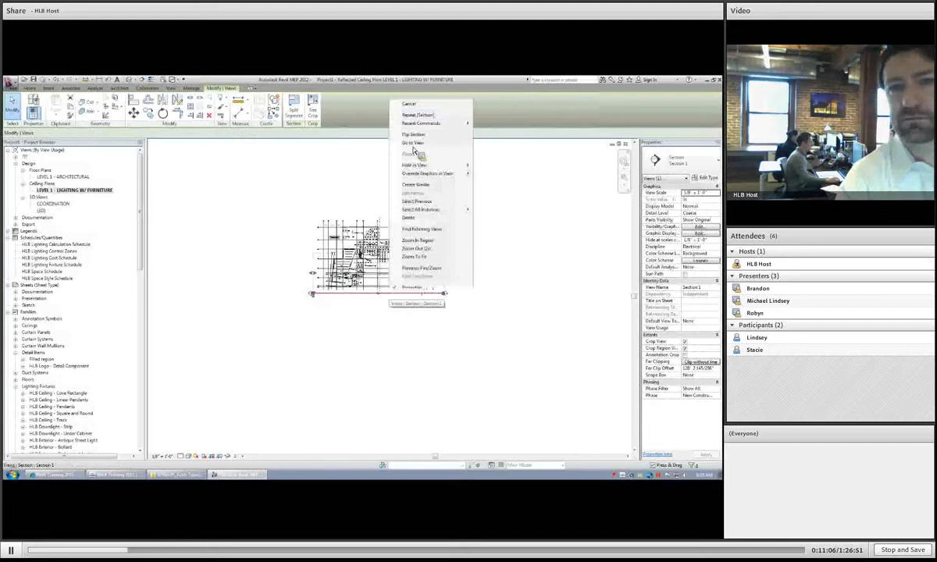
double_click(460, 297)
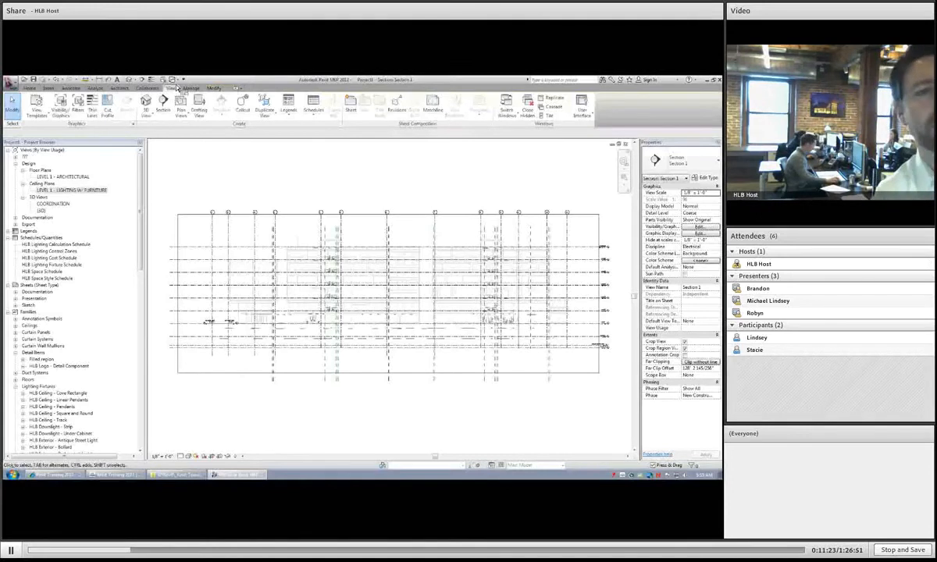
Start Copy/Monitor in the section view with the linked architectural model as the source.
left_click(148, 88)
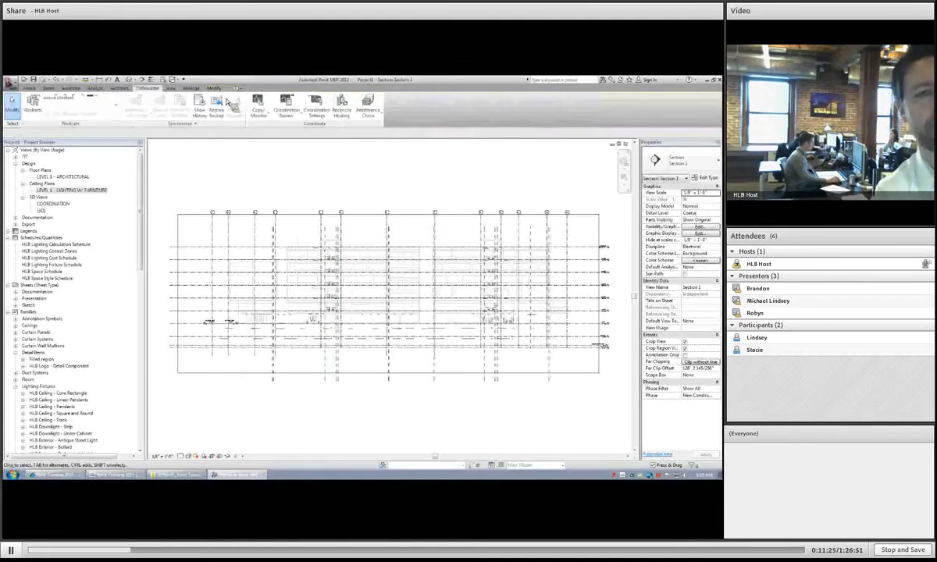
left_click(258, 107)
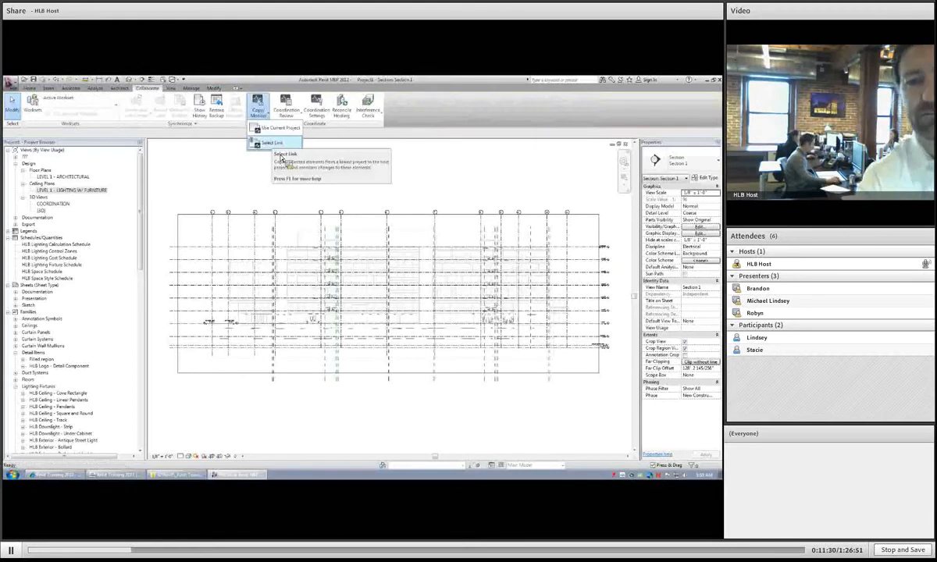
left_click(319, 248)
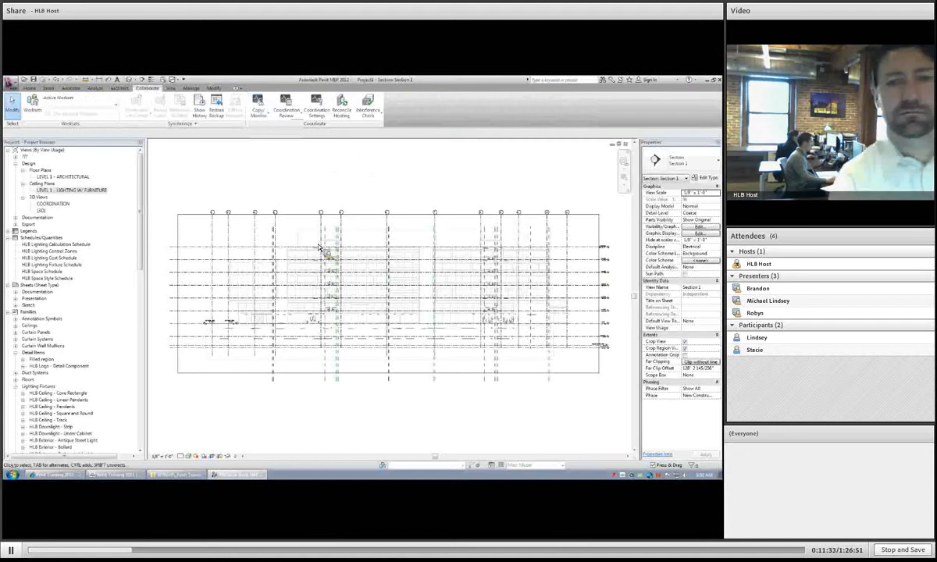
left_click(258, 112)
left_click(271, 143)
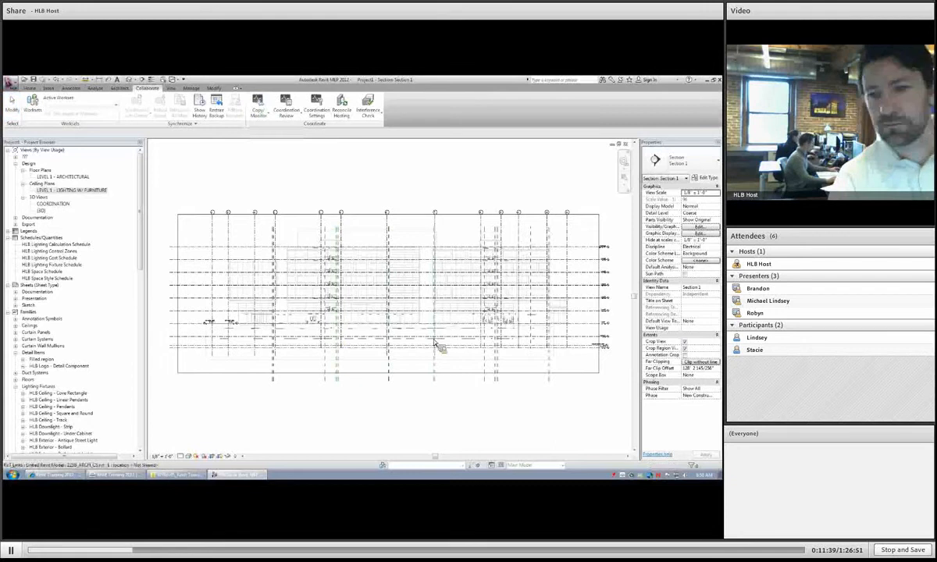
left_click(594, 341)
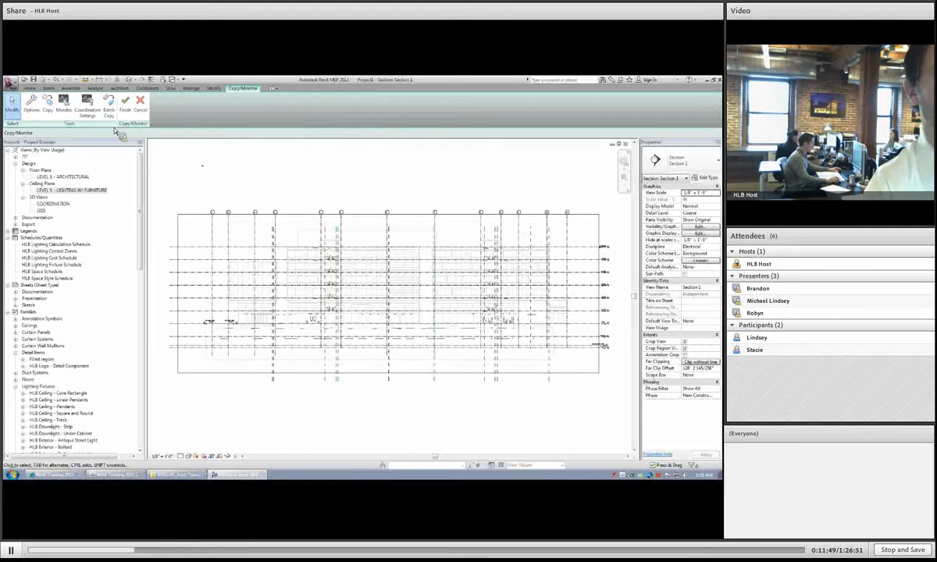
Copy the building levels, including CAMBRIDGE BASE, from the linked model into the project and finish Copy/Monitor.
left_click(47, 103)
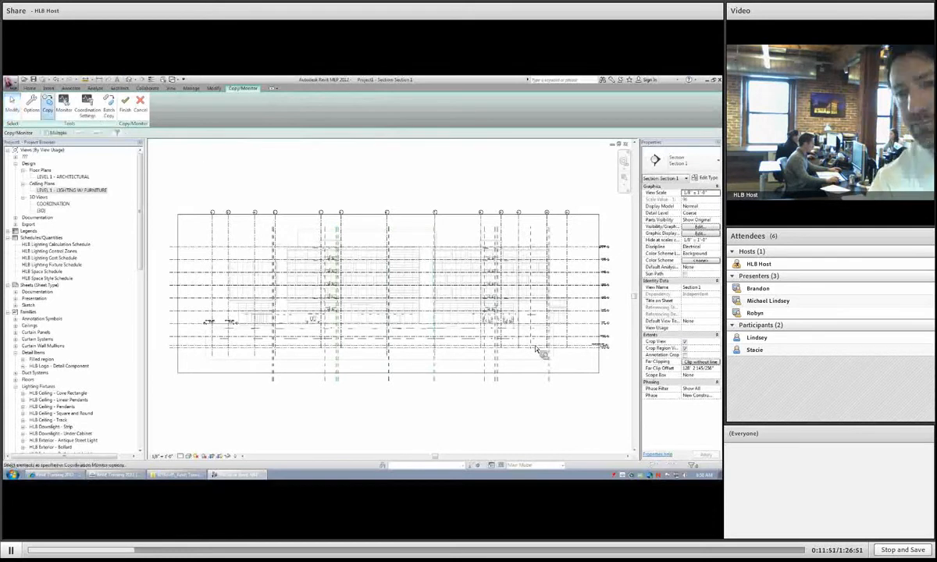
scroll(591, 372, "up", 4)
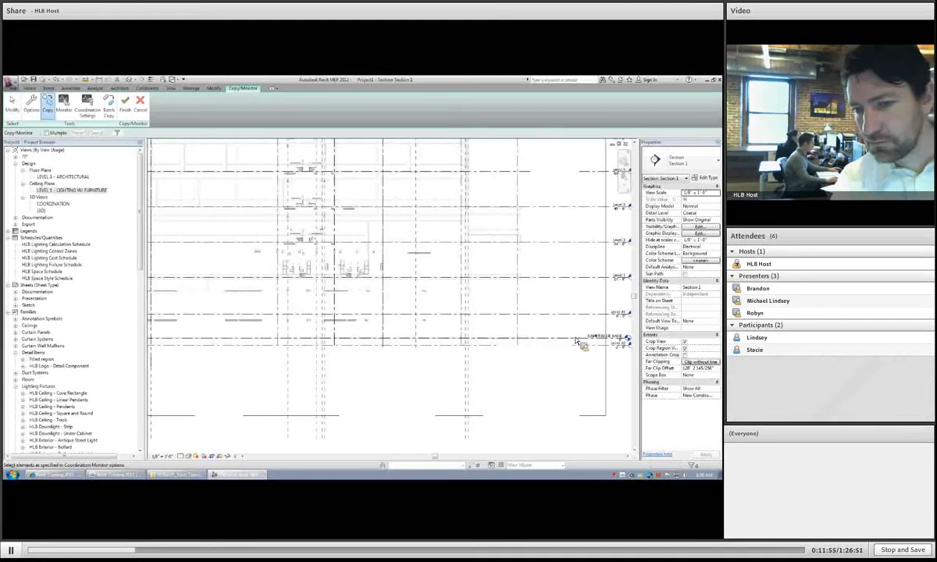
left_click(576, 340)
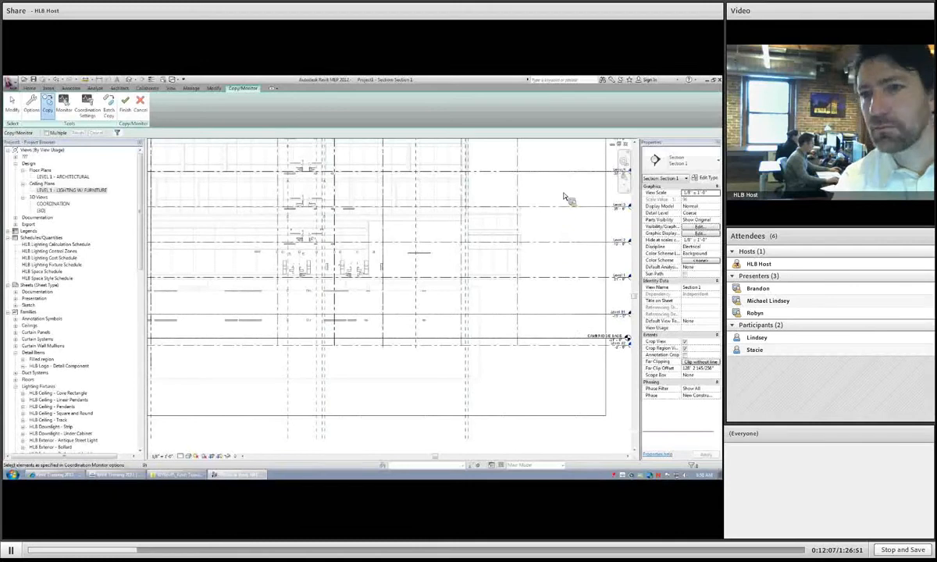
middle_click(426, 312)
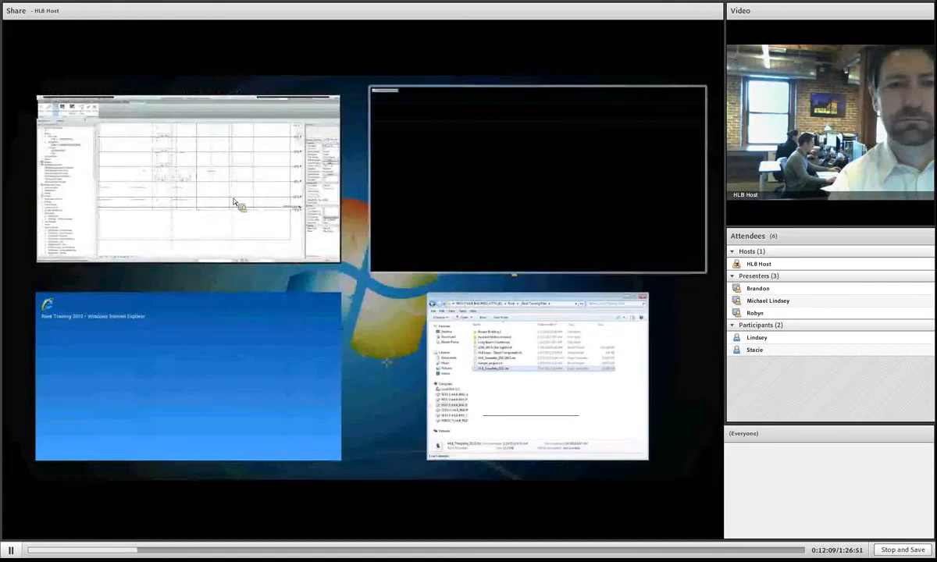
left_click(196, 156)
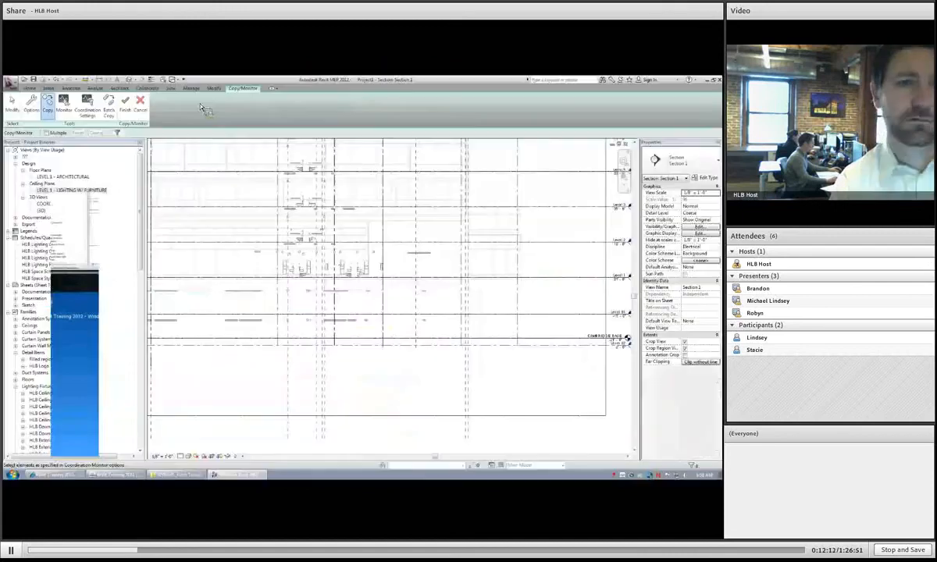
scroll(608, 181, "up", 3)
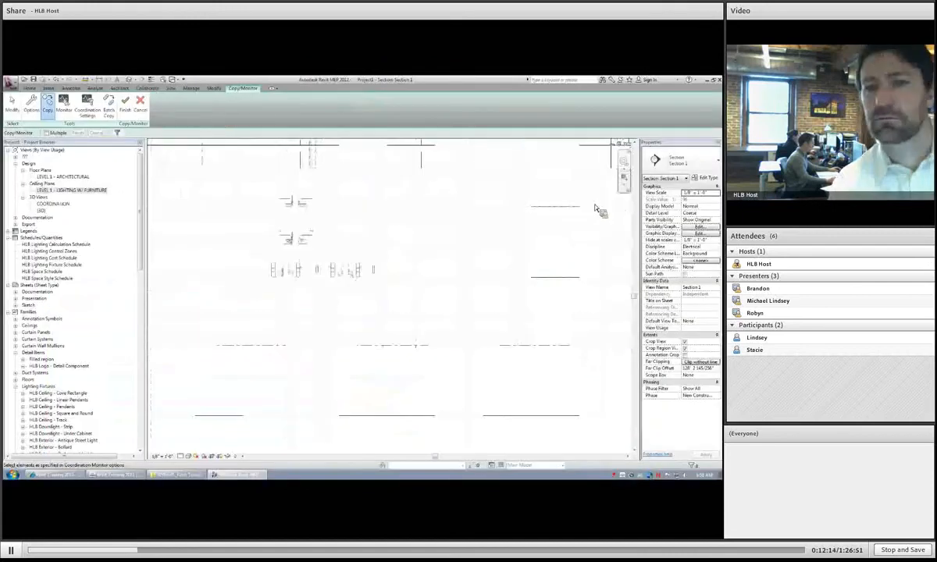
scroll(525, 226, "up", 2)
scroll(527, 225, "down", 6)
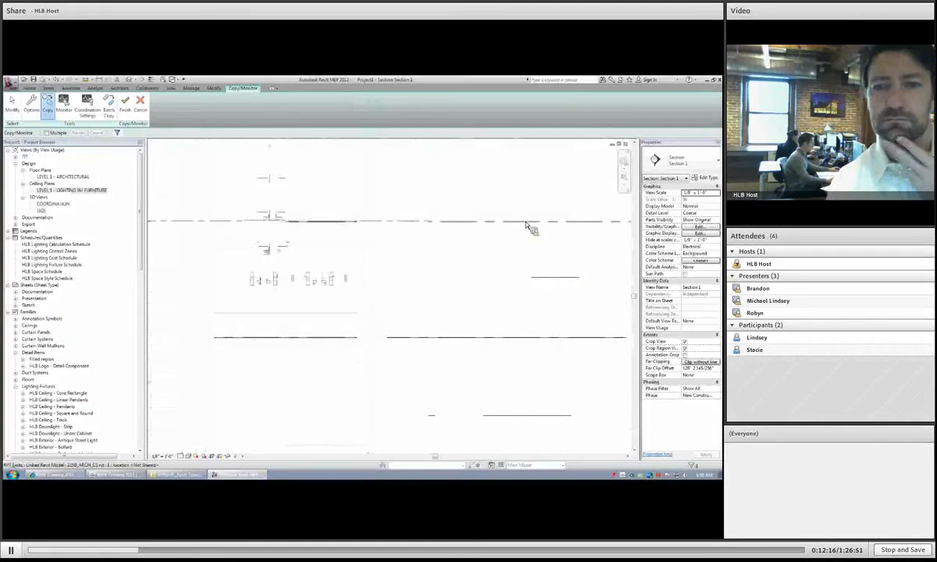
middle_click(442, 264)
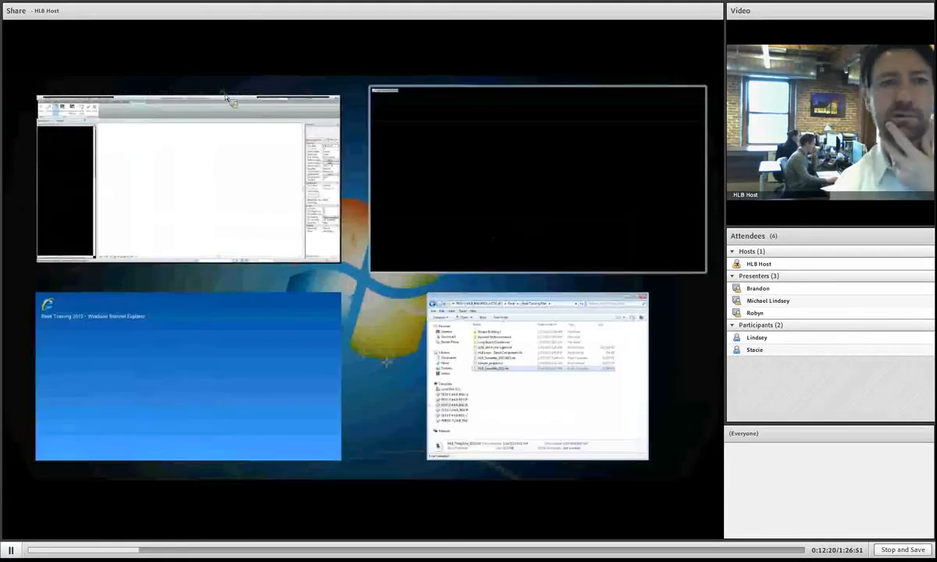
left_click(522, 209)
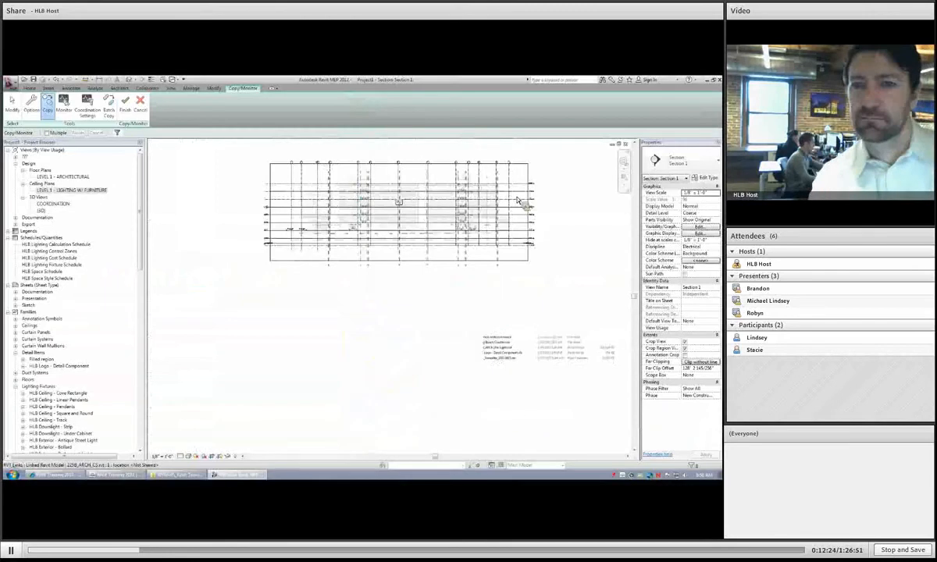
left_click(130, 110)
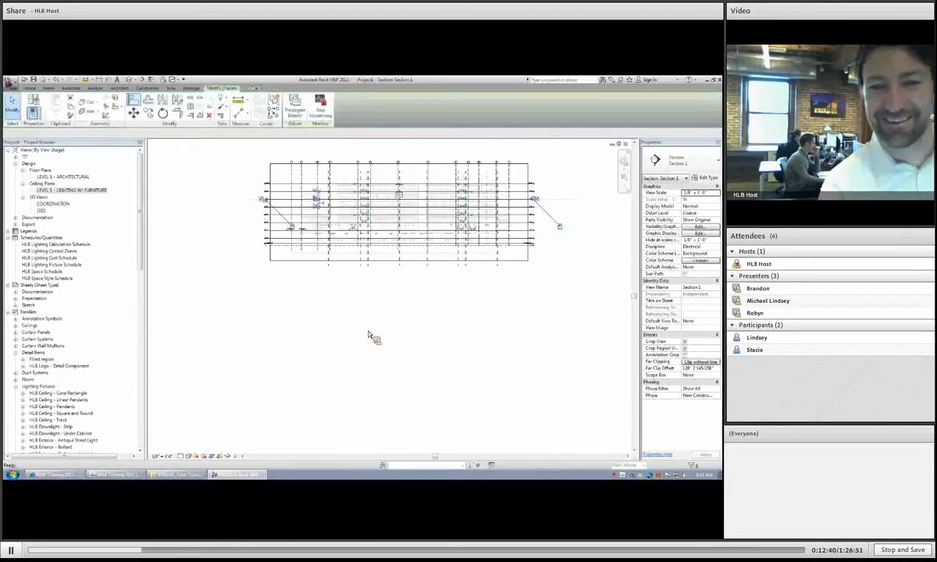
Close the section view and create new reflected ceiling plans for Level 1 through Level 6.
left_click(626, 143)
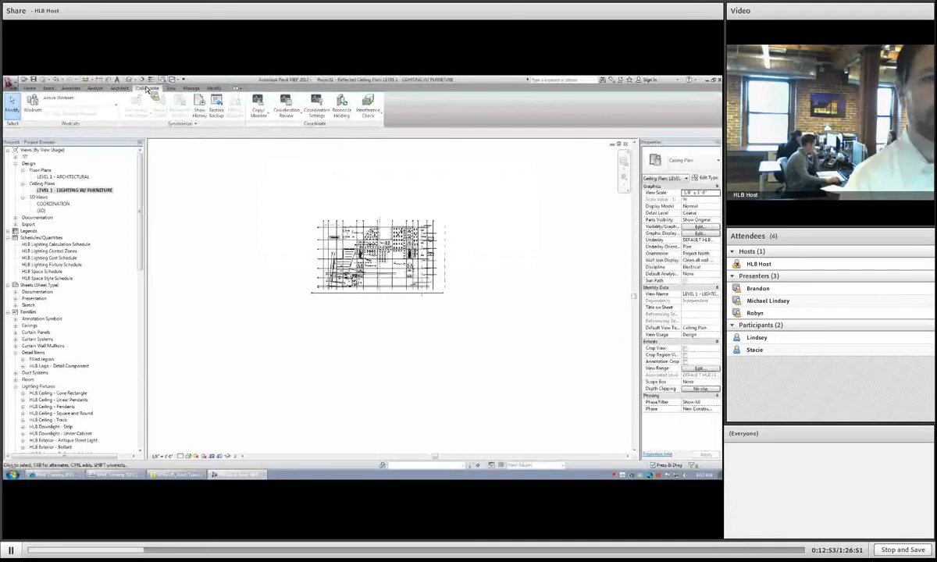
left_click(171, 88)
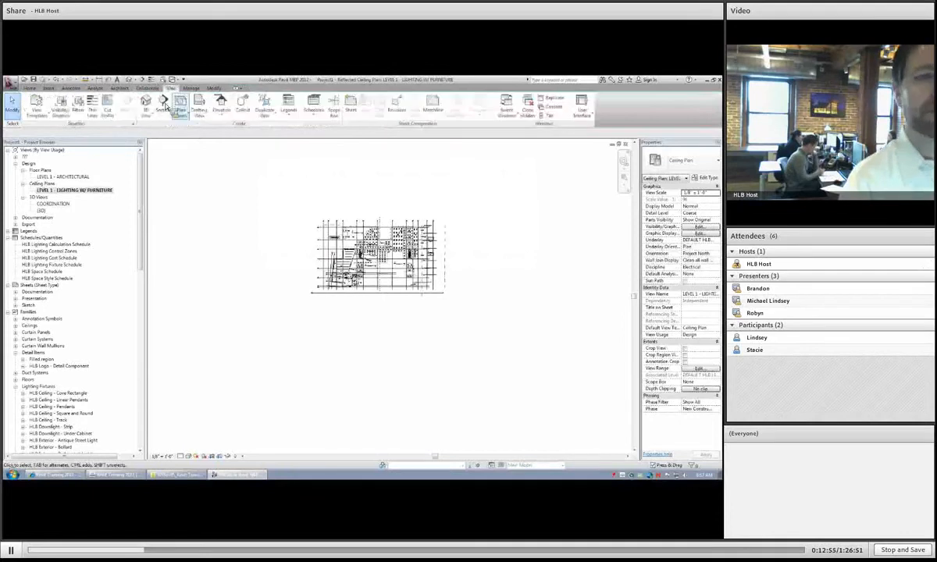
left_click(181, 111)
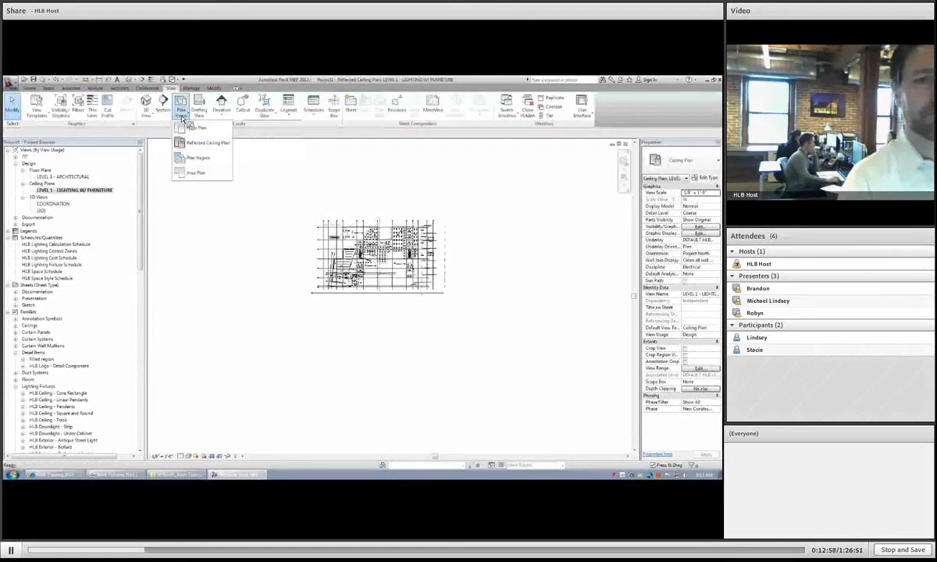
left_click(194, 143)
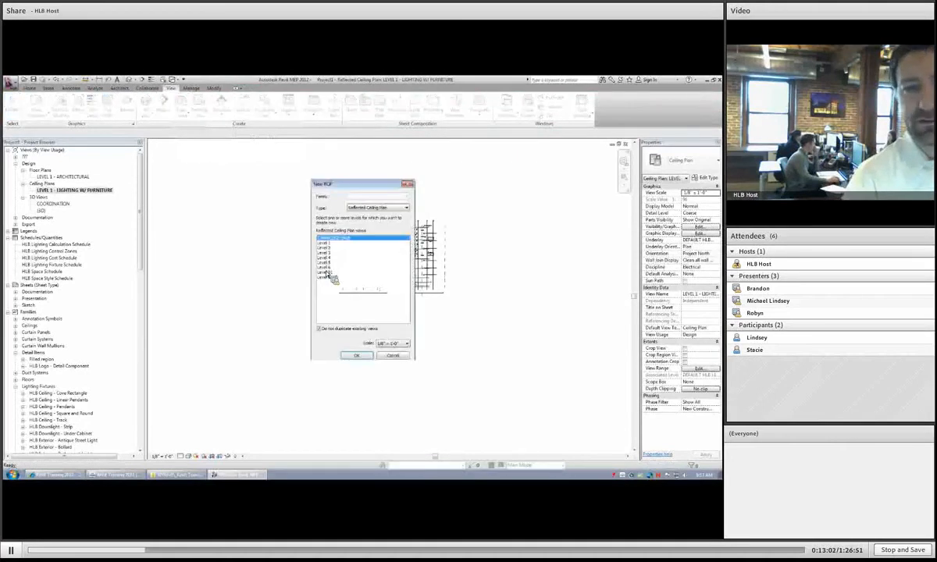
left_click_drag(326, 243, 329, 270)
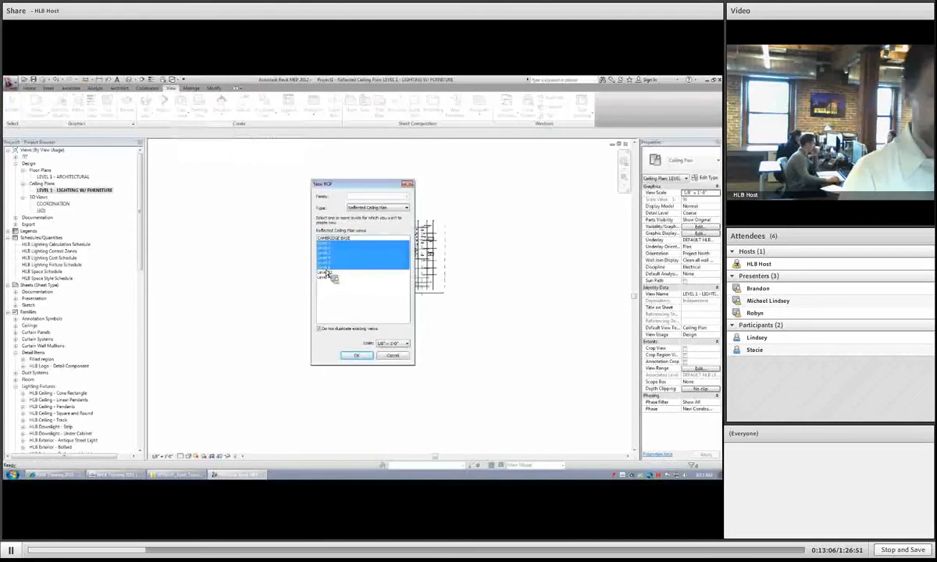
left_click(356, 356)
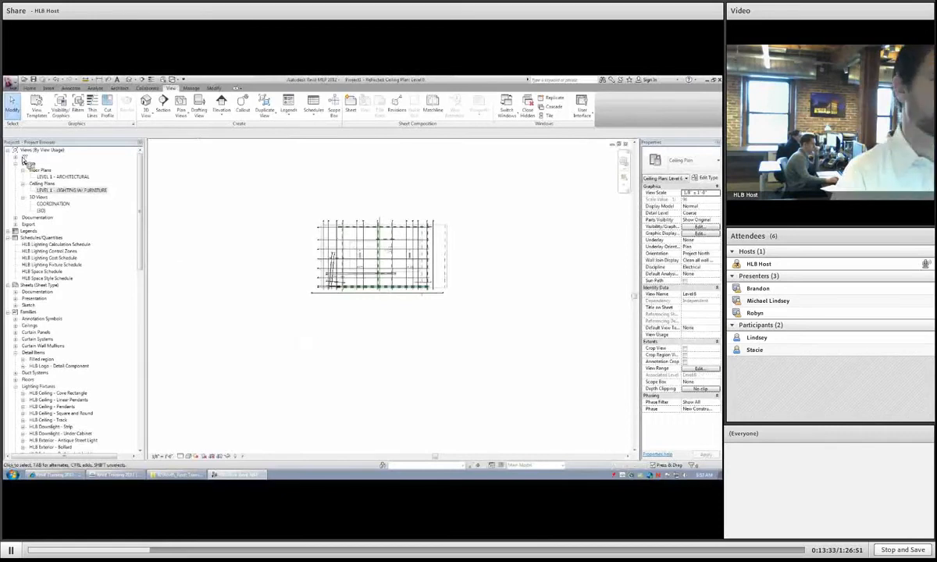
Set View Usage to Design for the Level 1 through Level 6 ceiling plans in the unassigned ??? view group.
key("ctrl")
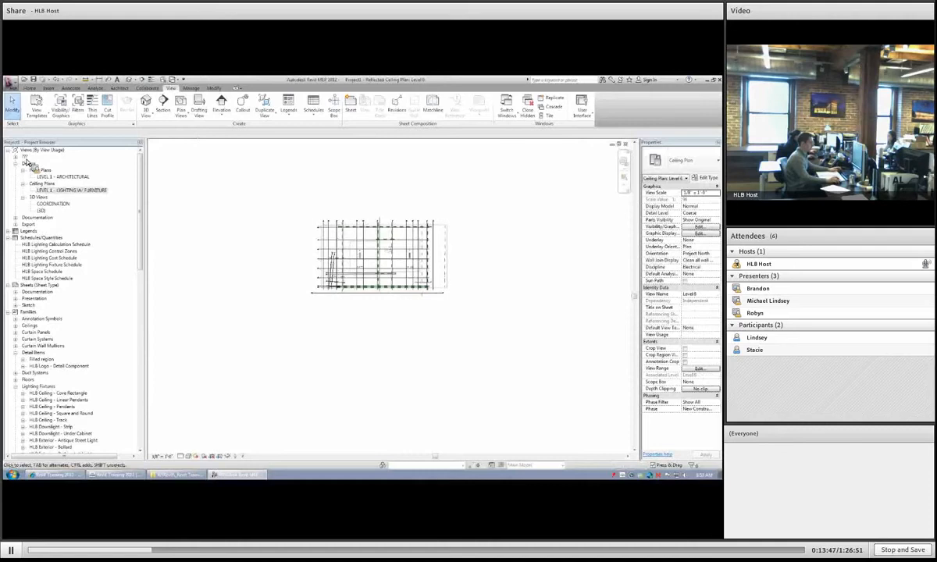
left_click(27, 162)
key("ctrl")
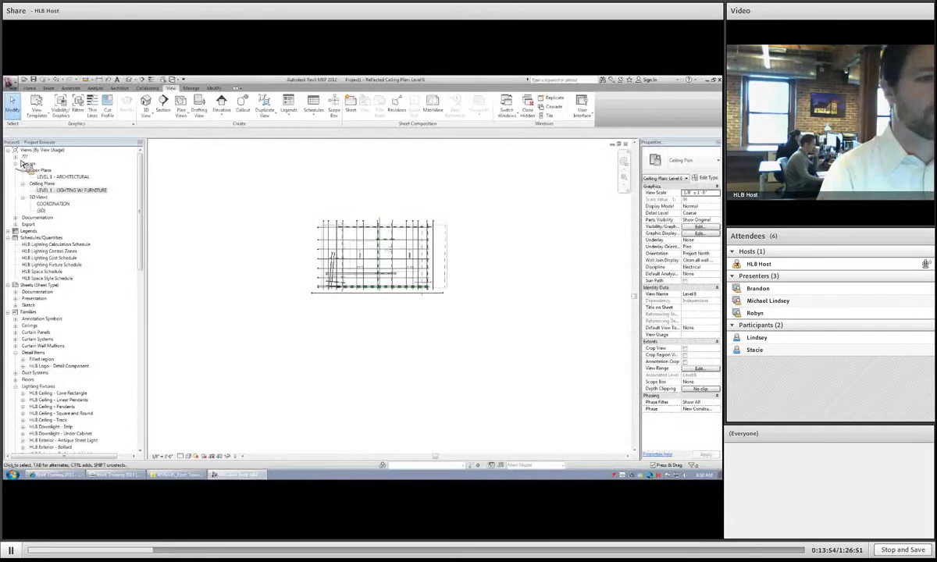
left_click(21, 162)
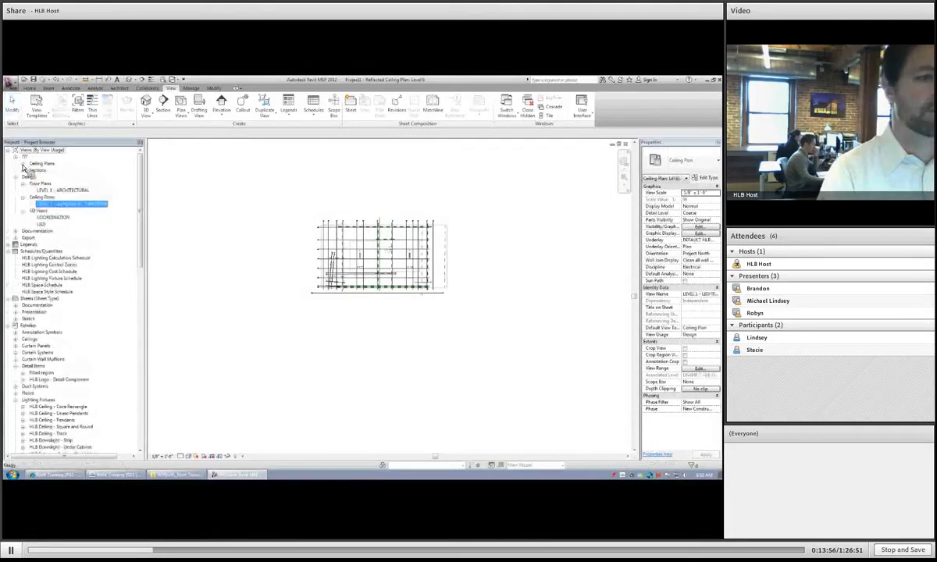
left_click(26, 167)
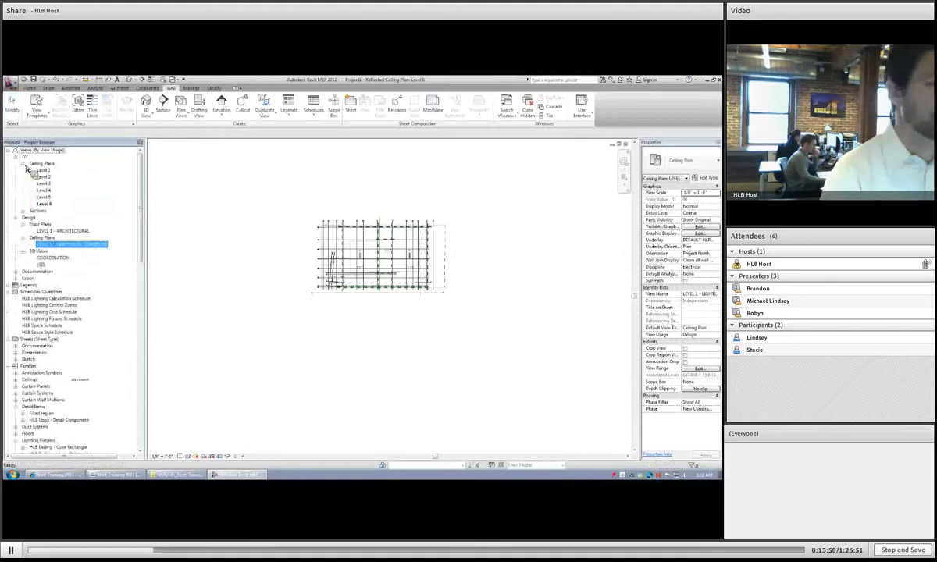
left_click(43, 170)
left_click(44, 204, "shift")
left_click_drag(44, 204, 702, 335)
left_click(700, 322)
left_click(696, 348)
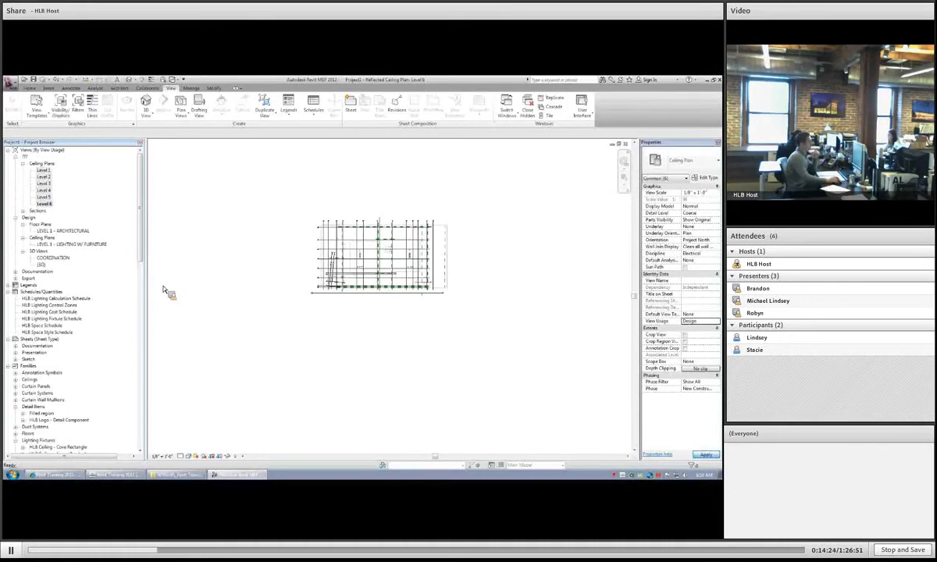
Apply the Design view usage to the level ceiling plans and delete the LEVEL 1 - LIGHTING W/ FURNITURE ceiling plan.
key("Return")
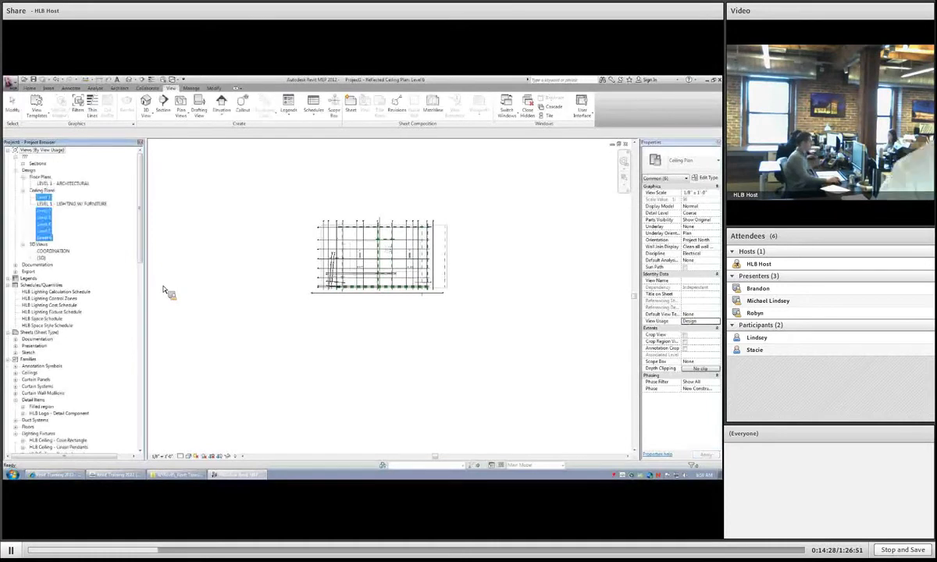
left_click_drag(60, 195, 88, 297)
right_click(74, 205)
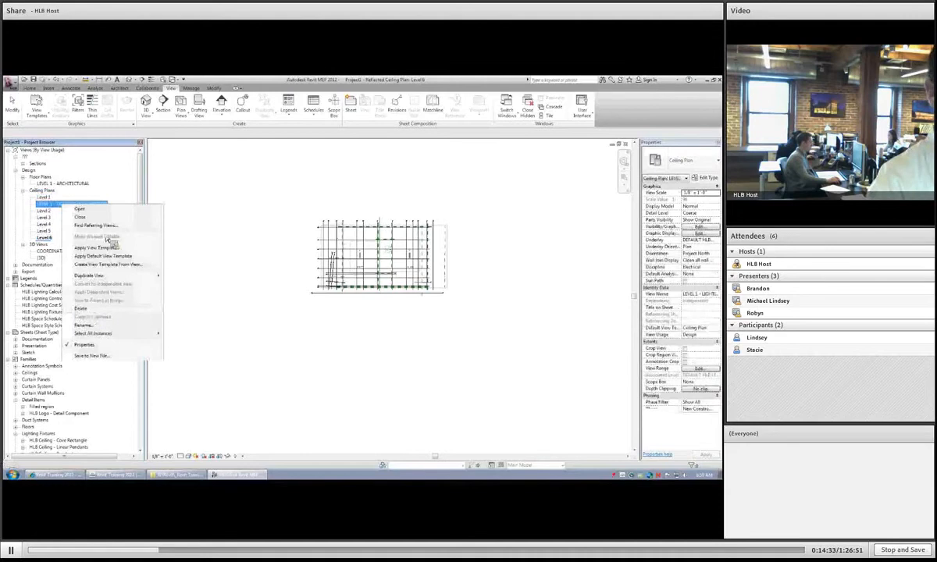
left_click(81, 309)
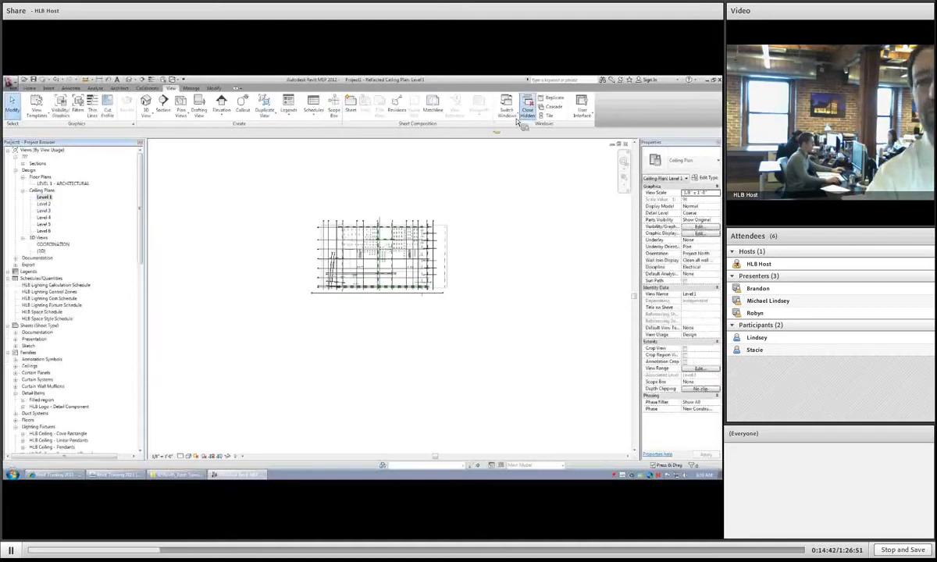
Save the project as Project1.rvt after going through the file save options.
key("ctrl+s")
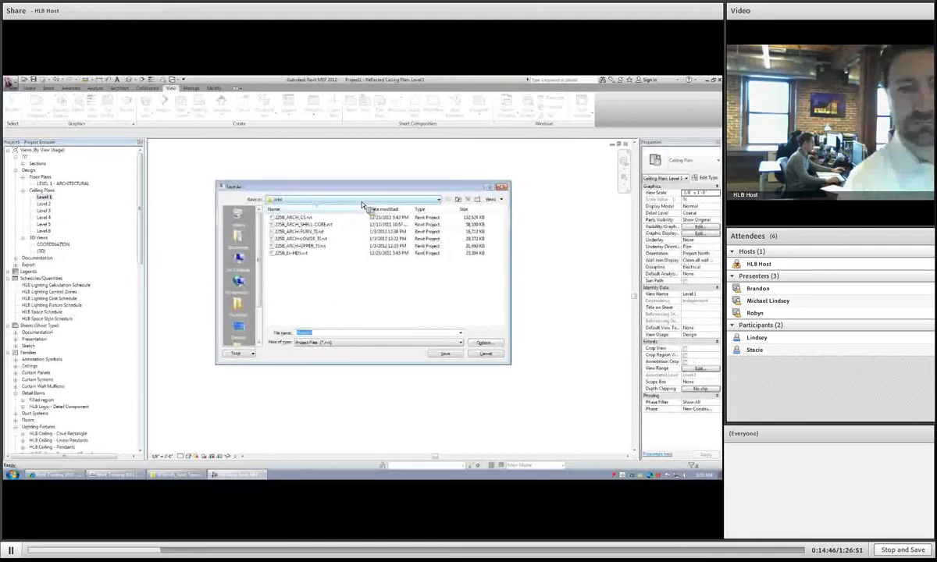
left_click(475, 344)
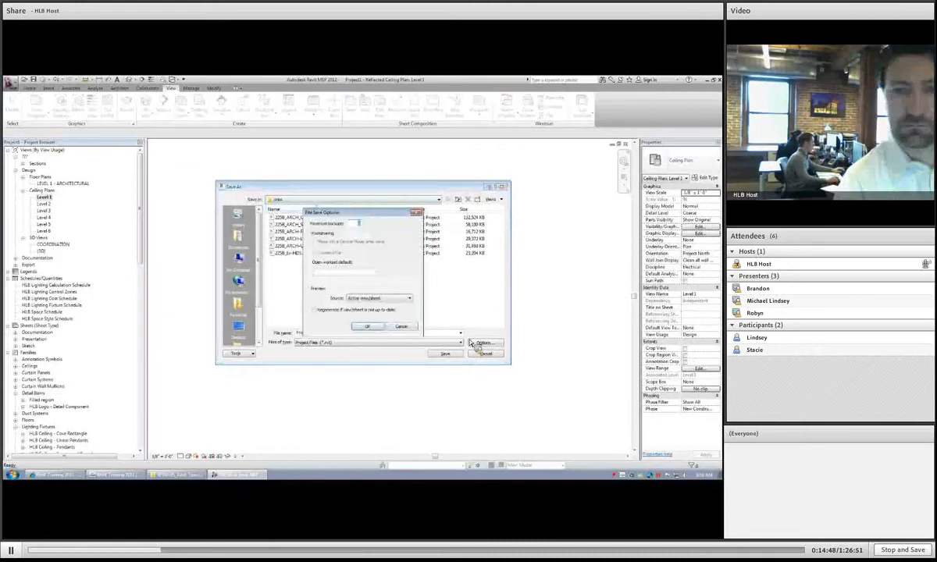
left_click(367, 326)
left_click(444, 354)
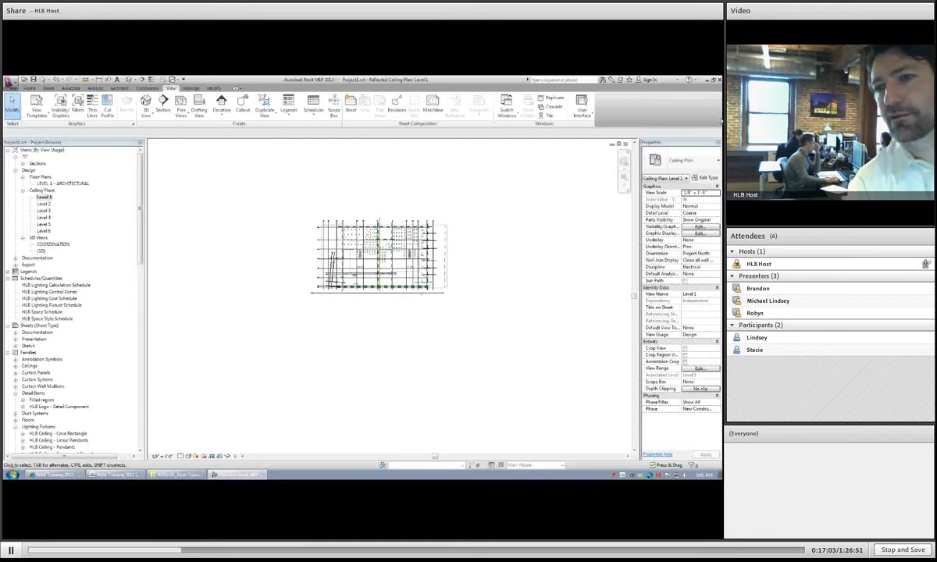
Display the linked architectural model by linked view in the Level 1 ceiling plan, using Reflected Ceiling Plan: Level 1 - SD.
left_click(699, 228)
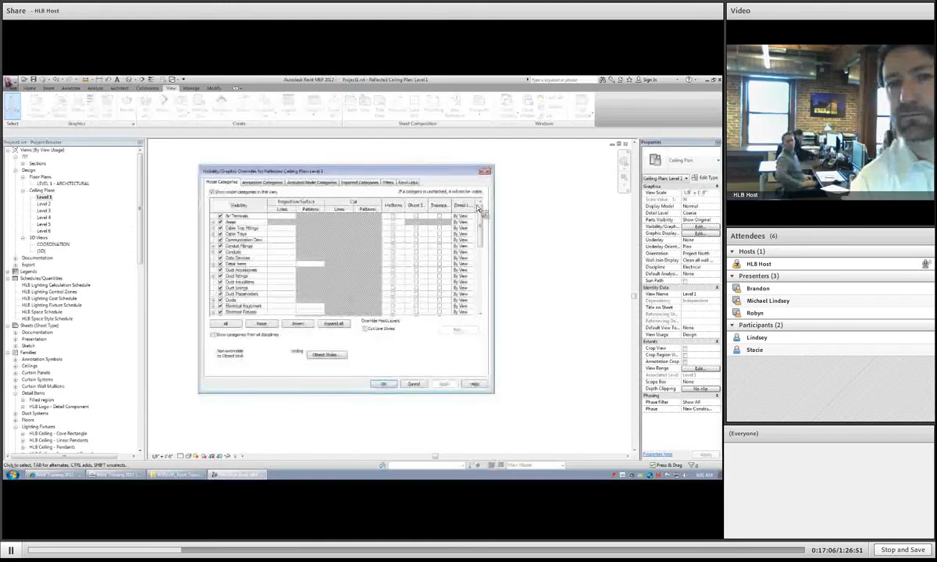
left_click(410, 183)
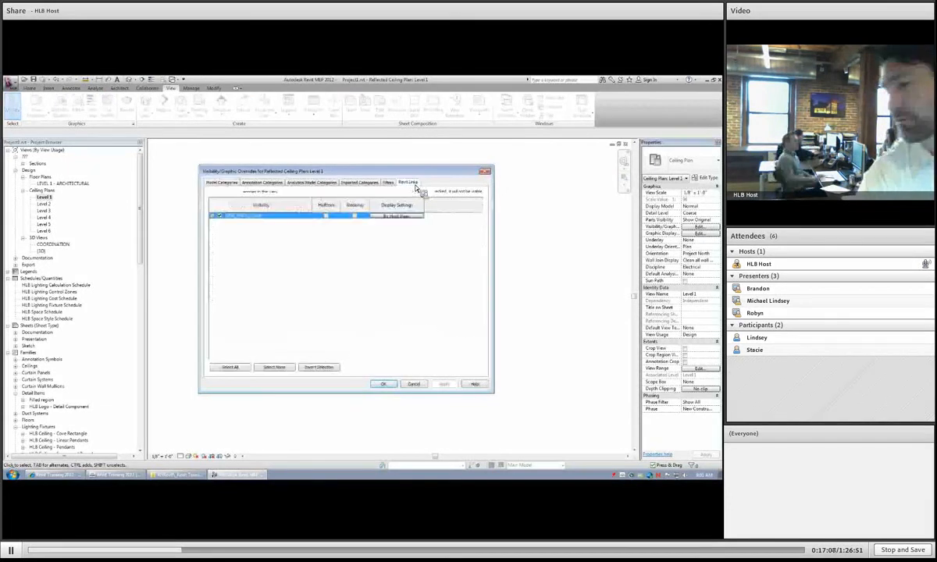
left_click(397, 223)
left_click(283, 199)
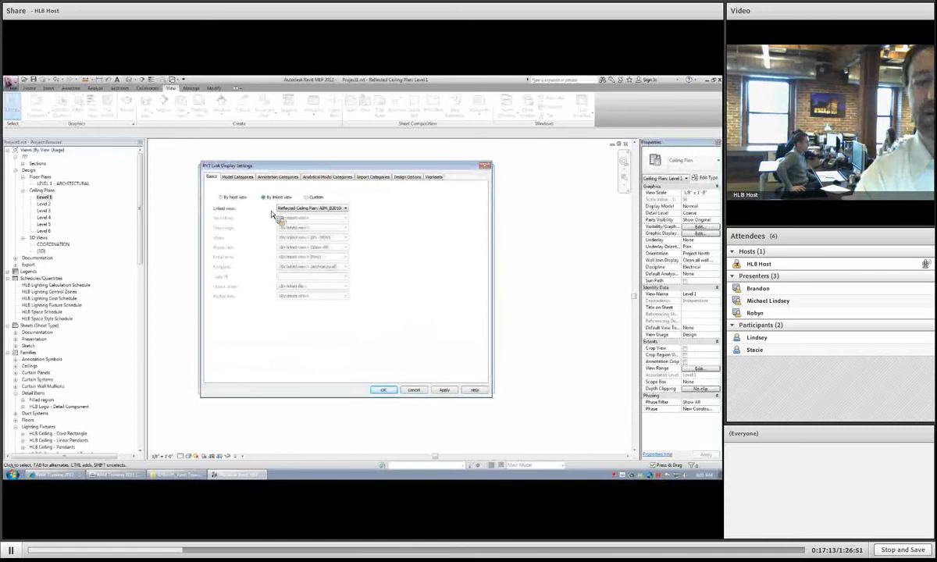
left_click(311, 208)
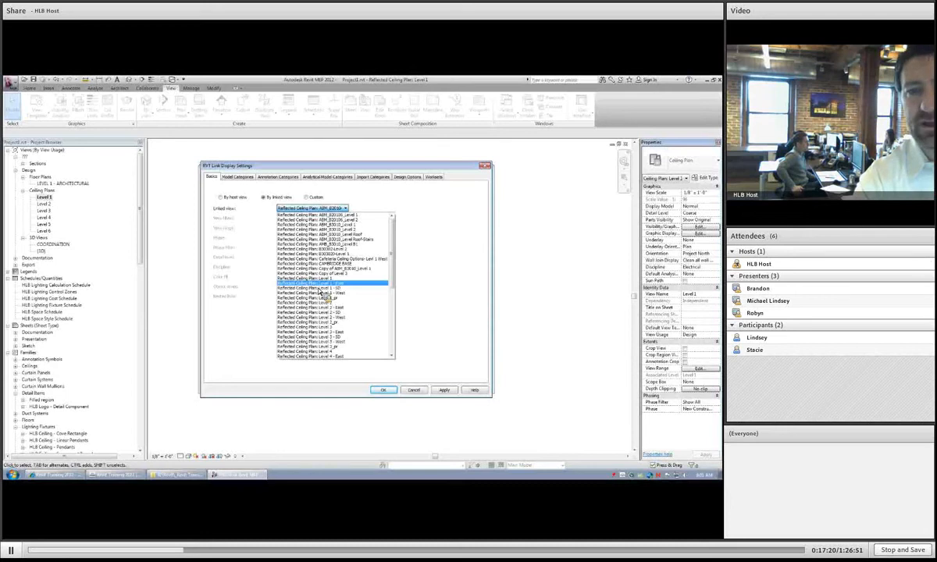
left_click(444, 391)
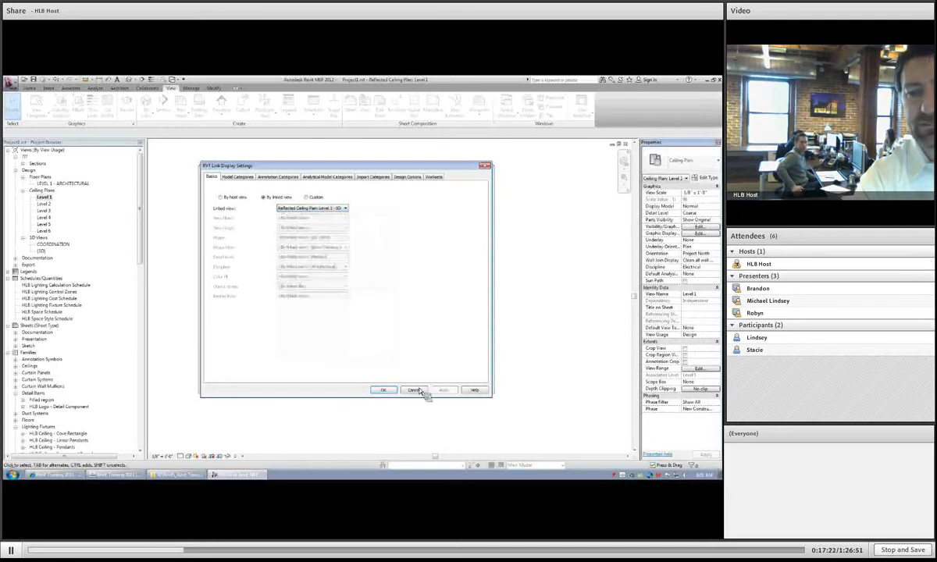
left_click(383, 391)
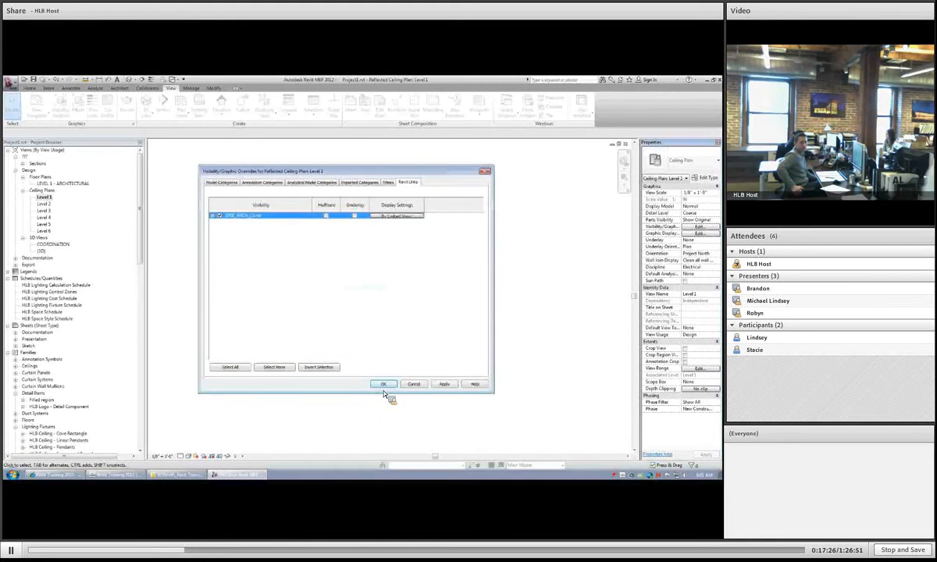
left_click(384, 385)
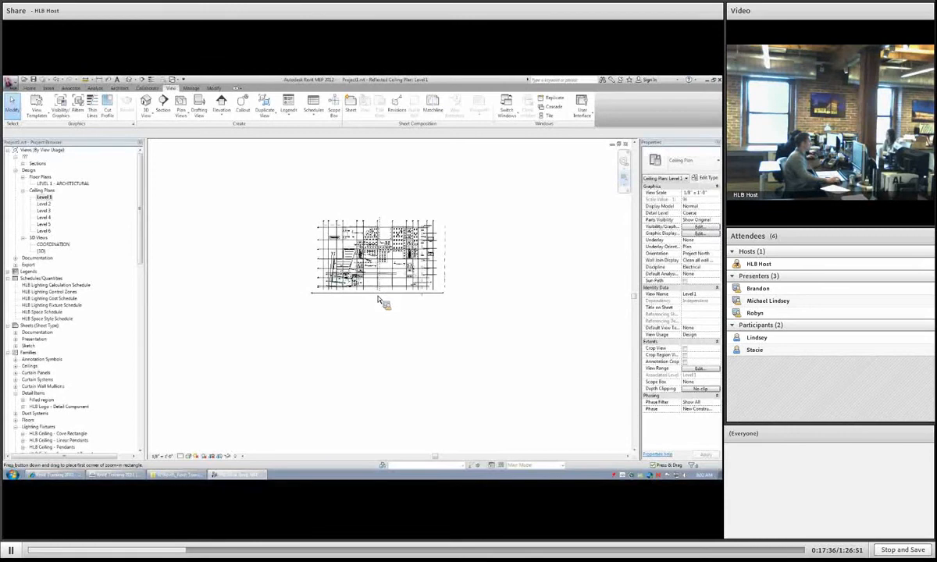
Examine the linked architectural fixtures, tags, ceiling heights and room labels across the Level 1 ceiling plan.
left_click_drag(313, 249, 384, 292)
scroll(389, 296, "up", 2)
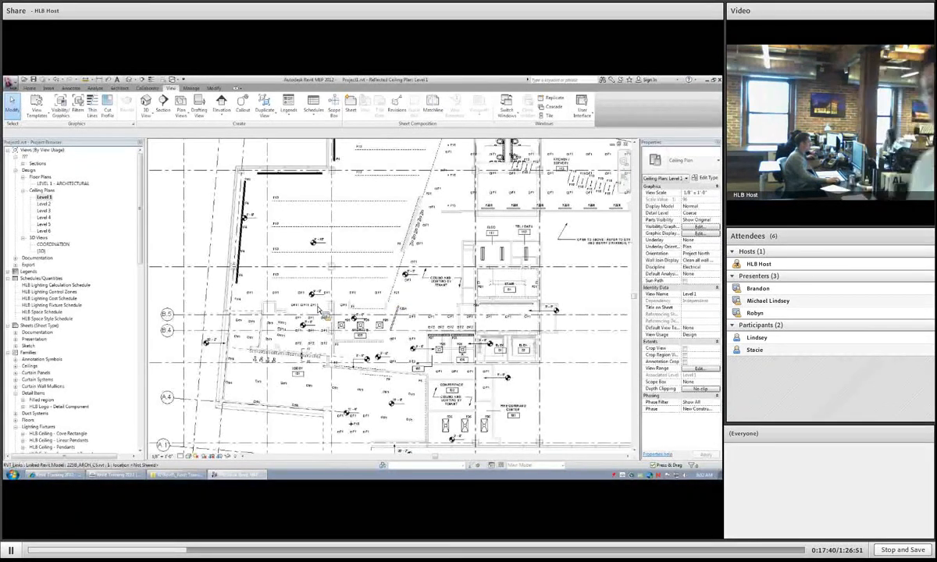
scroll(318, 311, "up", 2)
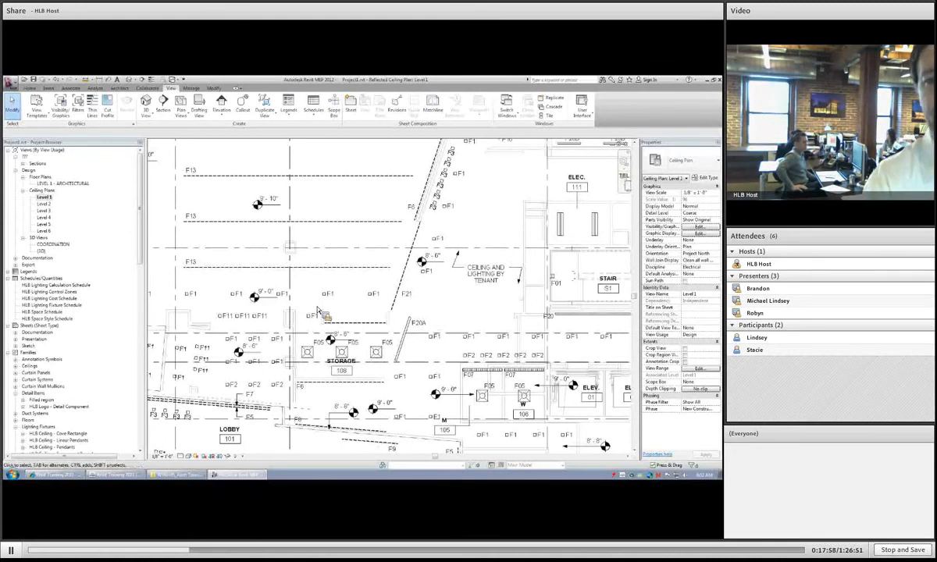
scroll(372, 303, "down", 3)
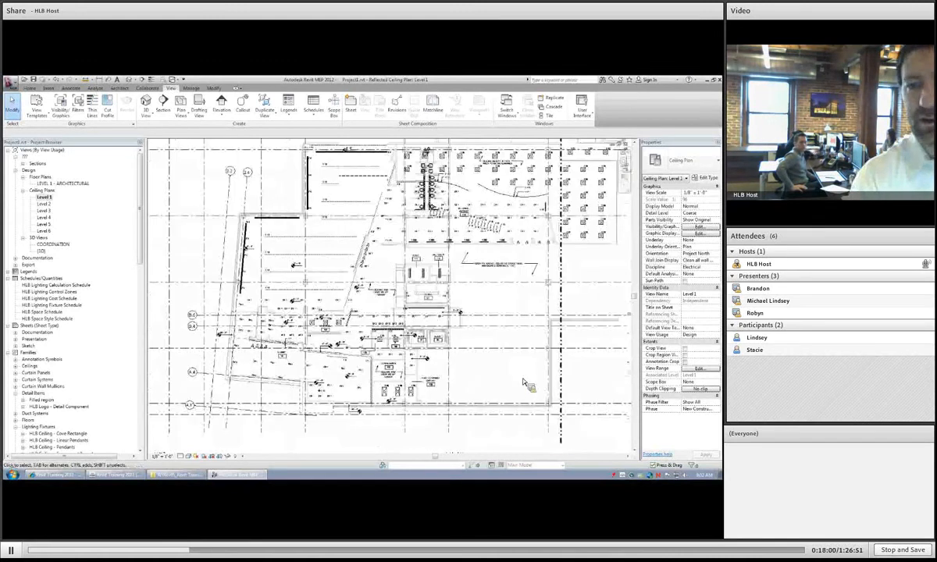
scroll(367, 322, "up", 1)
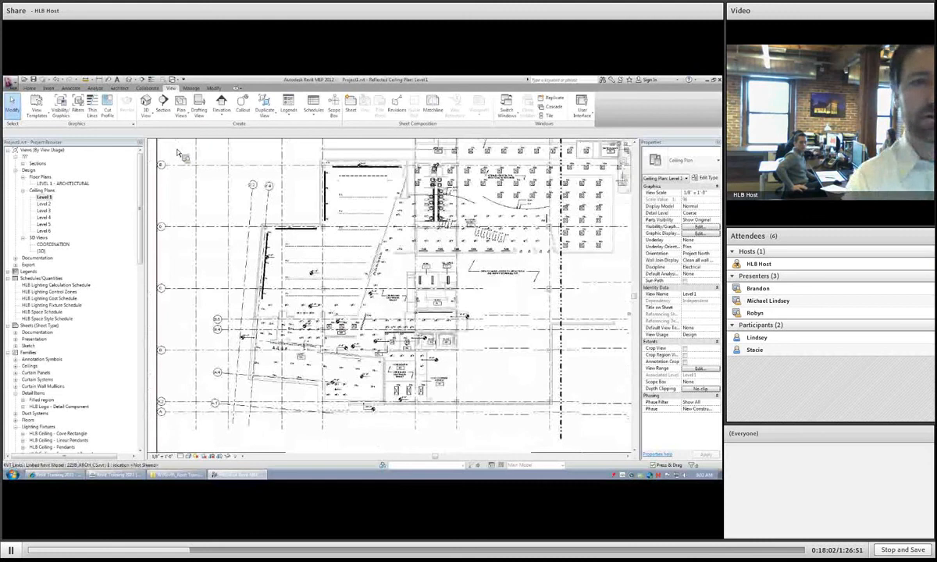
scroll(348, 293, "up", 5)
scroll(438, 300, "down", 5)
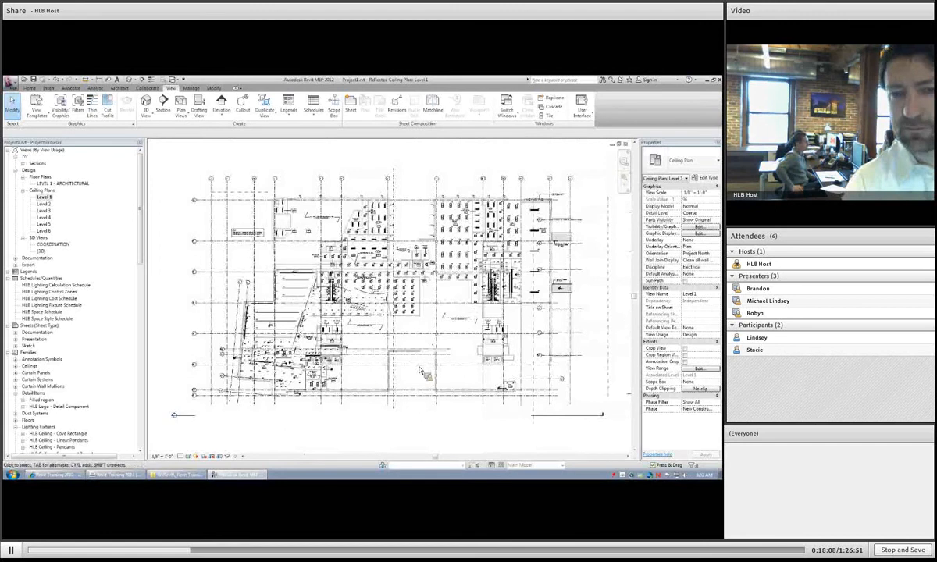
scroll(390, 367, "up", 4)
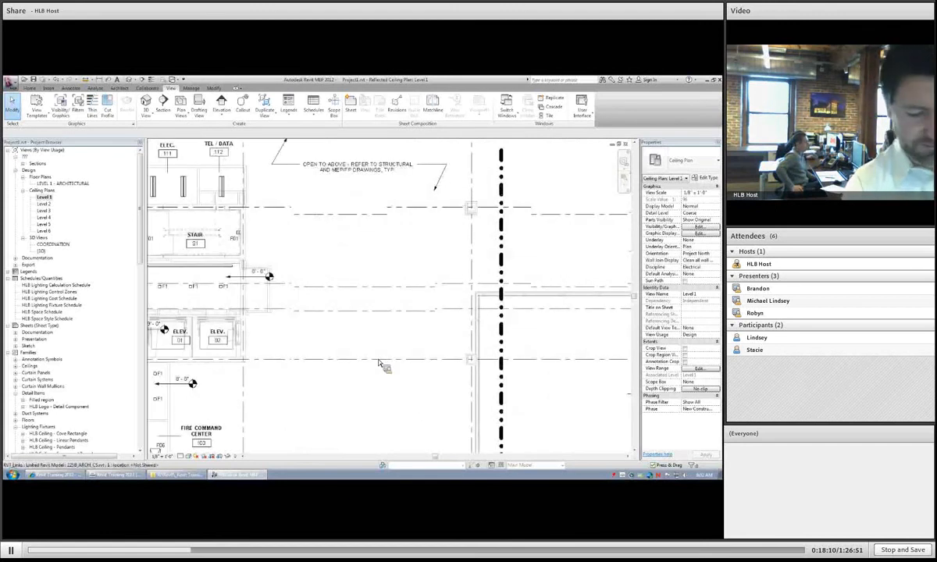
Switch the linked architectural model's display settings in the Level 1 ceiling plan to Custom.
key("v")
key("g")
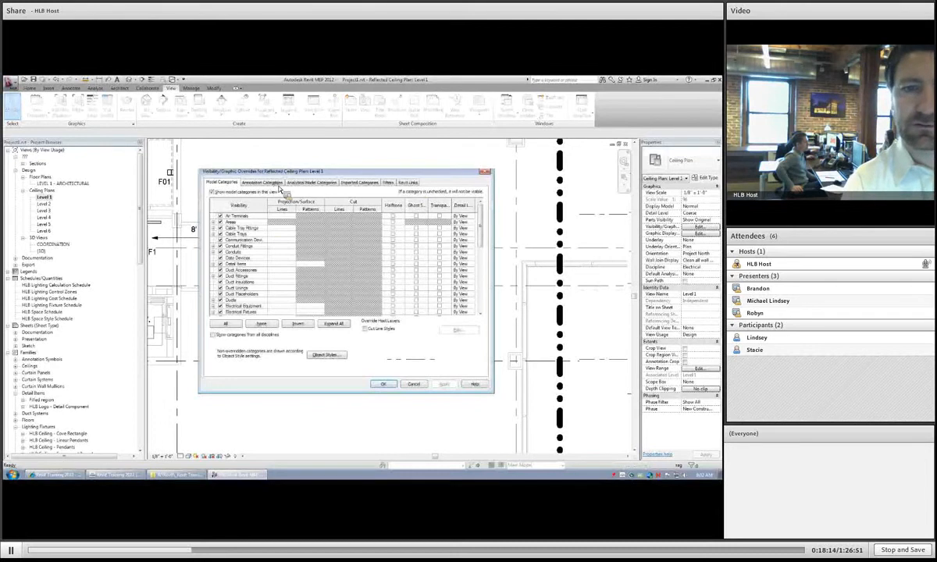
left_click(407, 182)
left_click(419, 216)
left_click(419, 217)
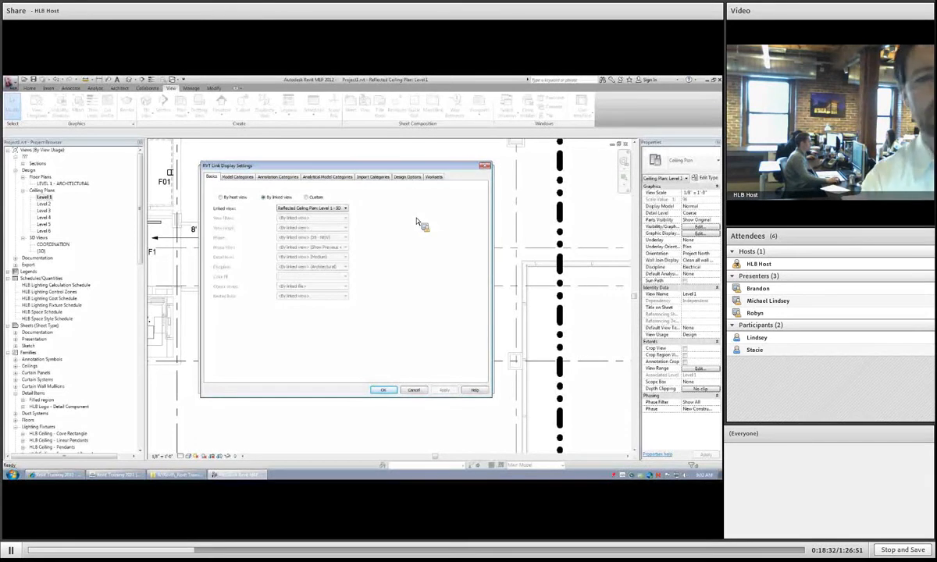
left_click(310, 201)
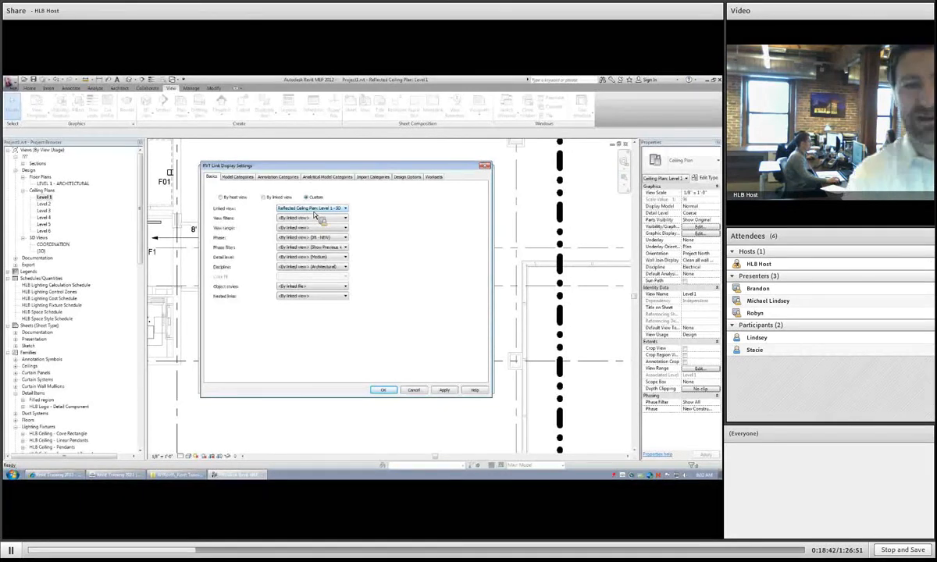
Set the link's model categories to Custom, show categories from all disciplines, expand Ceilings to reach its override options, and accept the settings.
left_click(251, 179)
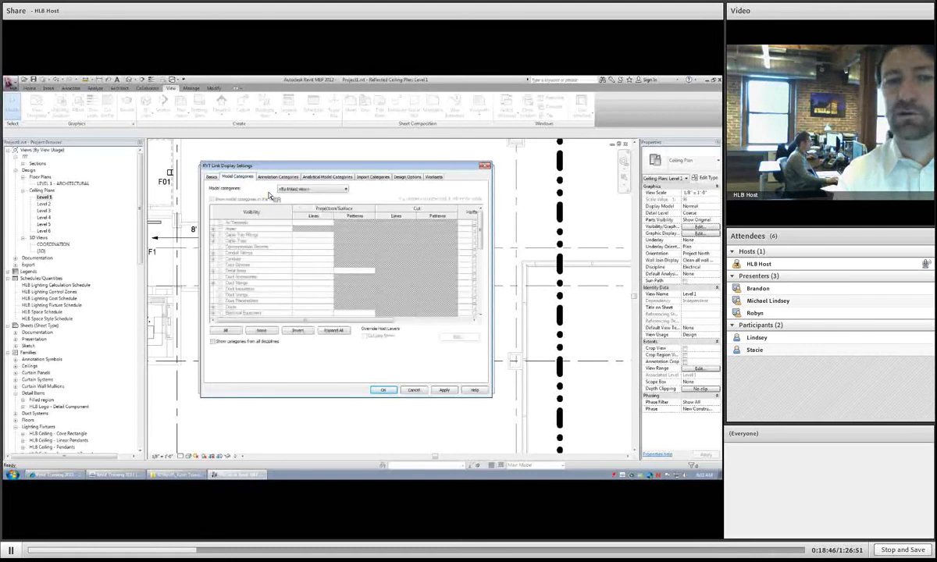
key("ctrl")
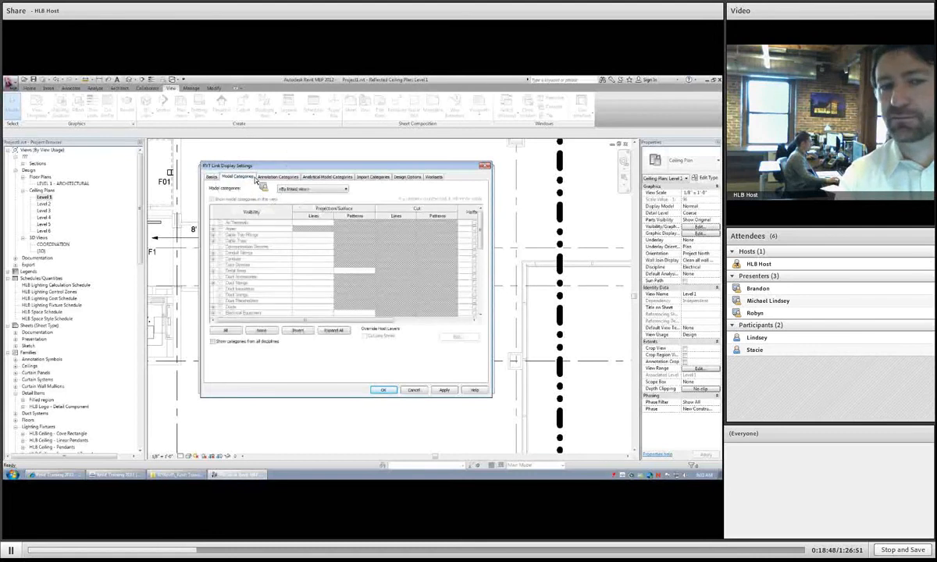
left_click(302, 190)
left_click(296, 205)
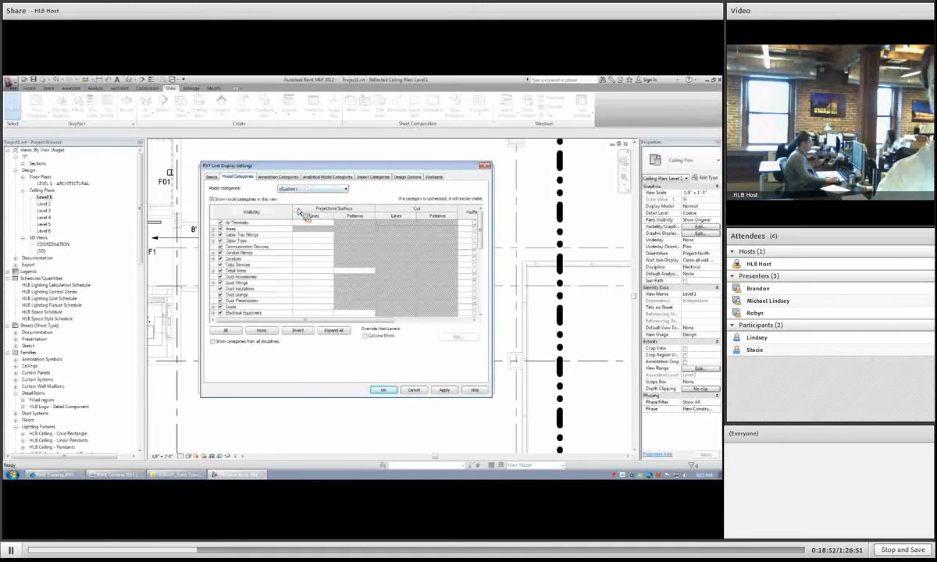
left_click(230, 246)
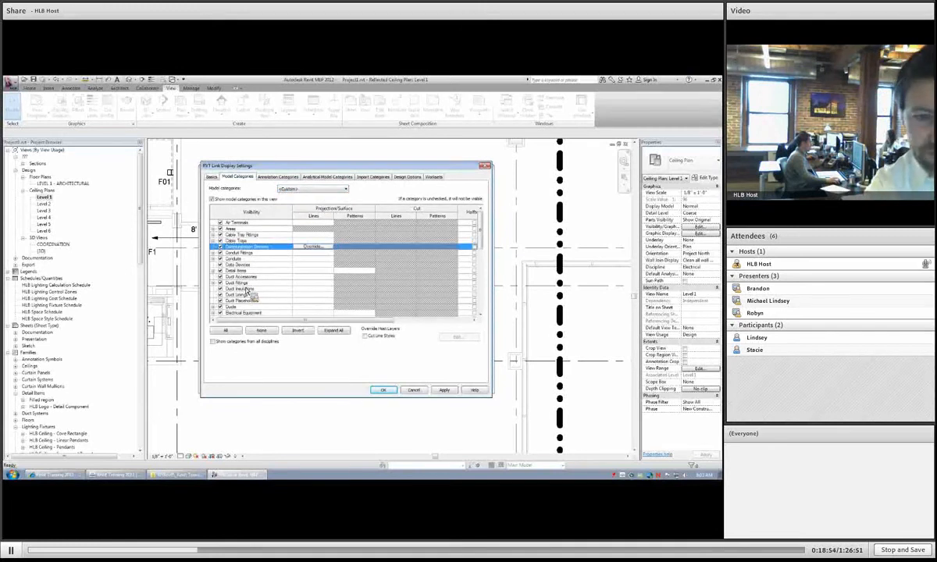
left_click(212, 341)
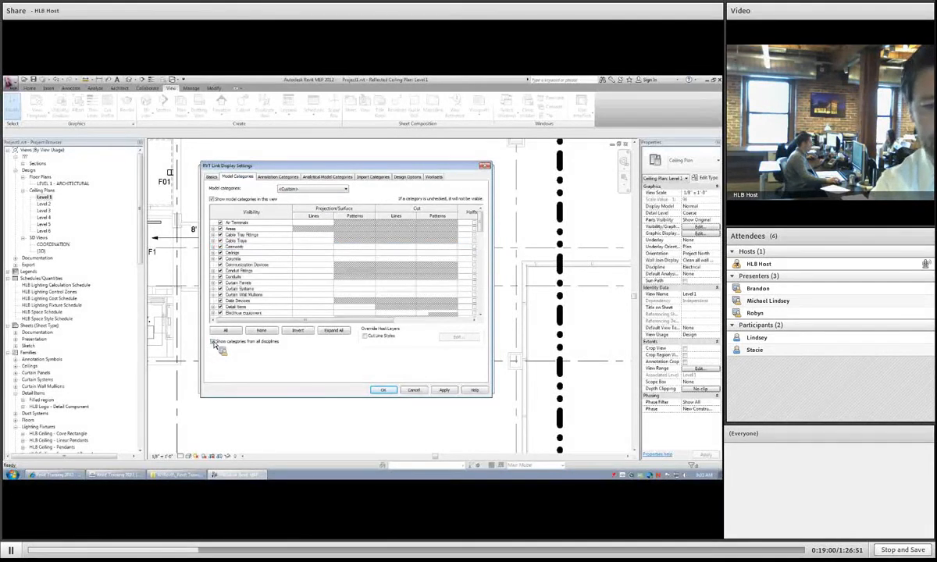
left_click(215, 253)
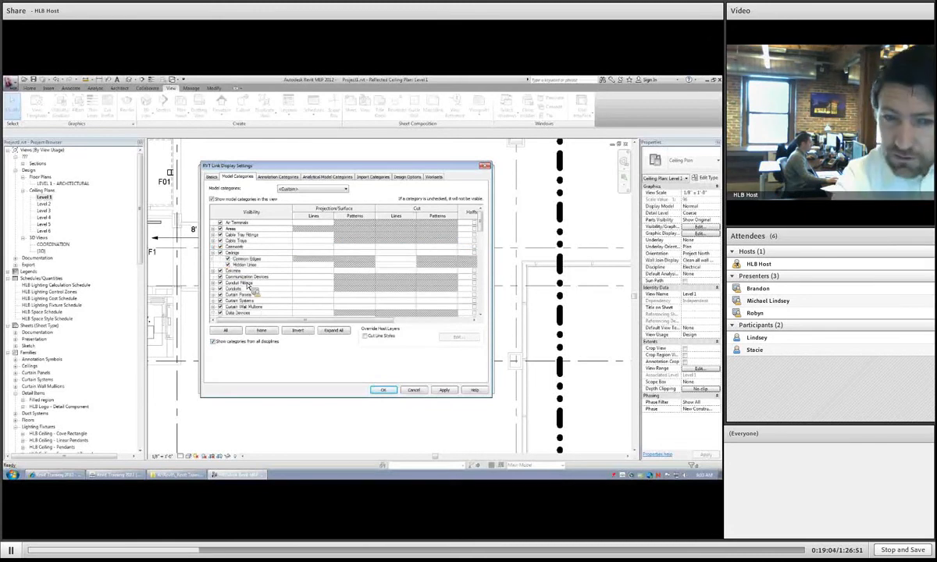
left_click(305, 254)
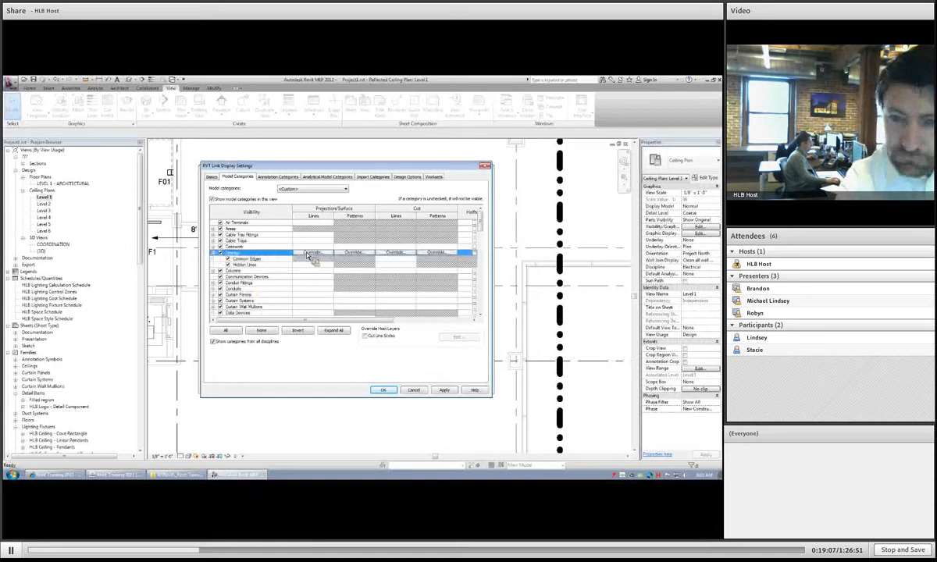
left_click(383, 389)
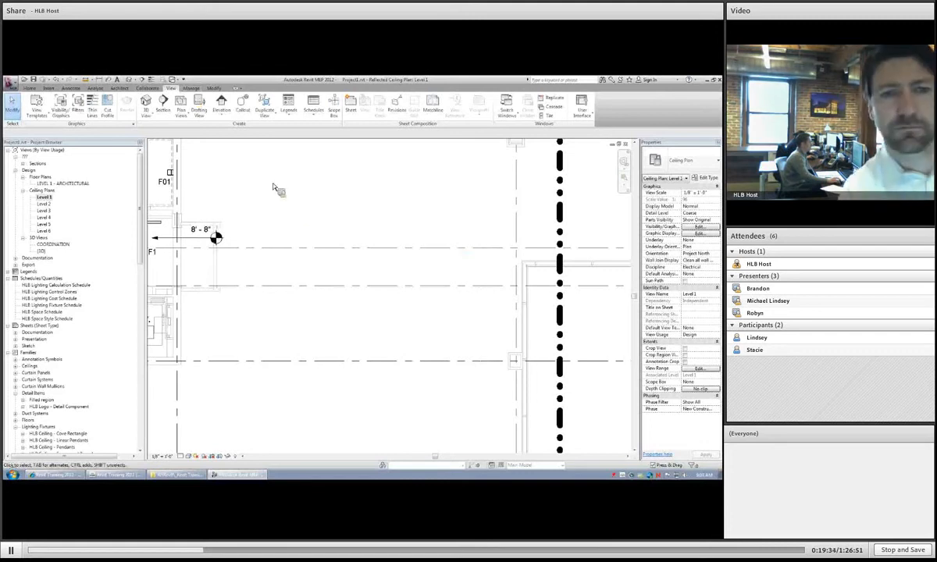
Darken the project's halftone brightness in the Halftone/Underlay settings with Apply Halftone enabled.
key("z")
key("e")
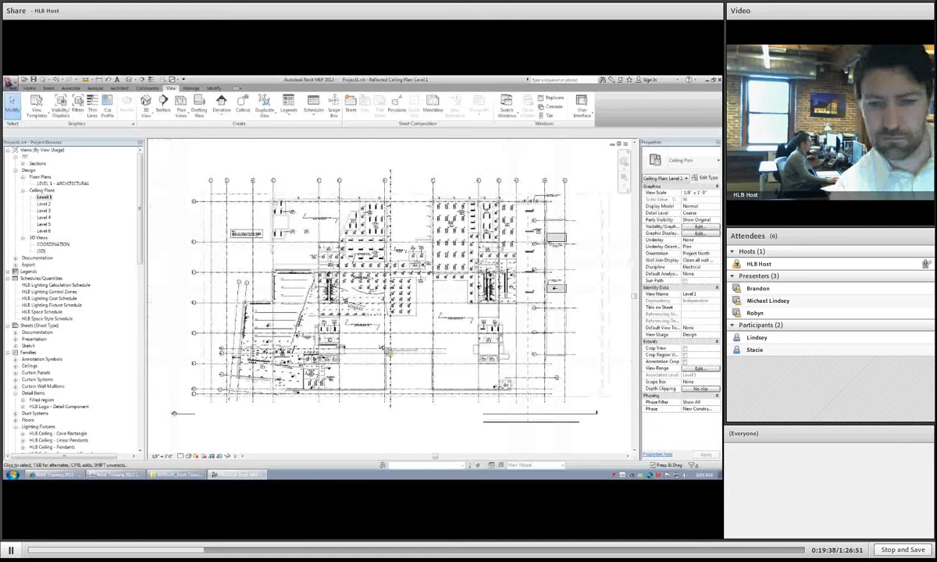
scroll(380, 348, "up", 2)
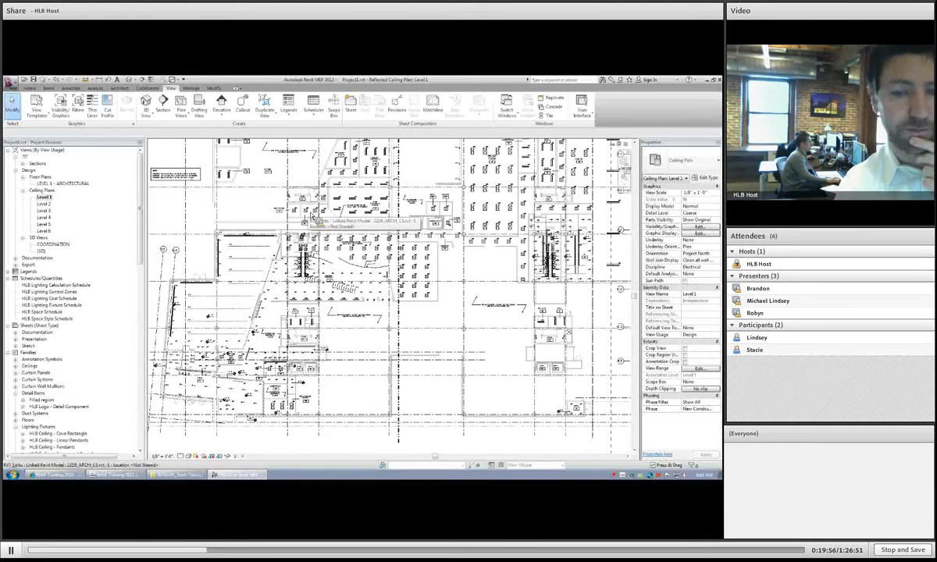
left_click(192, 88)
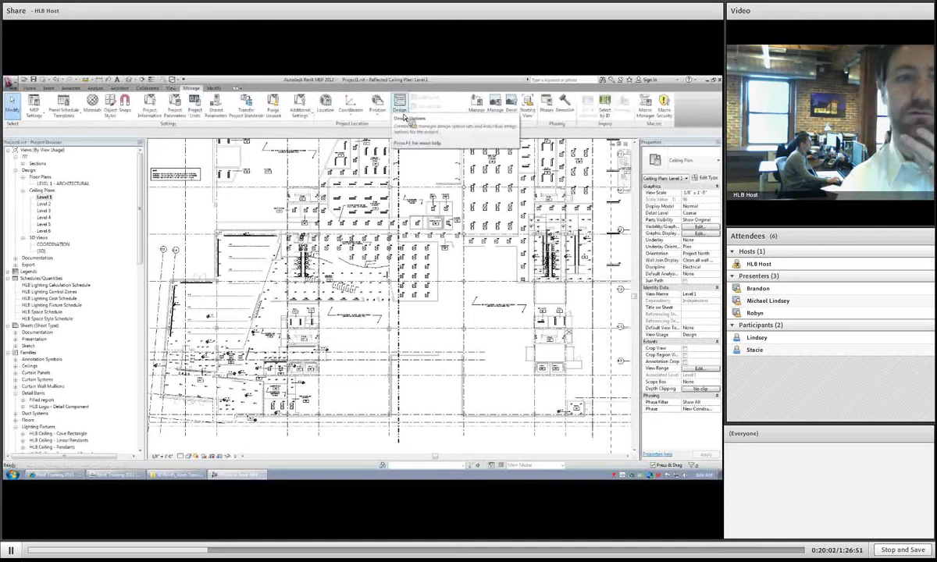
left_click(298, 117)
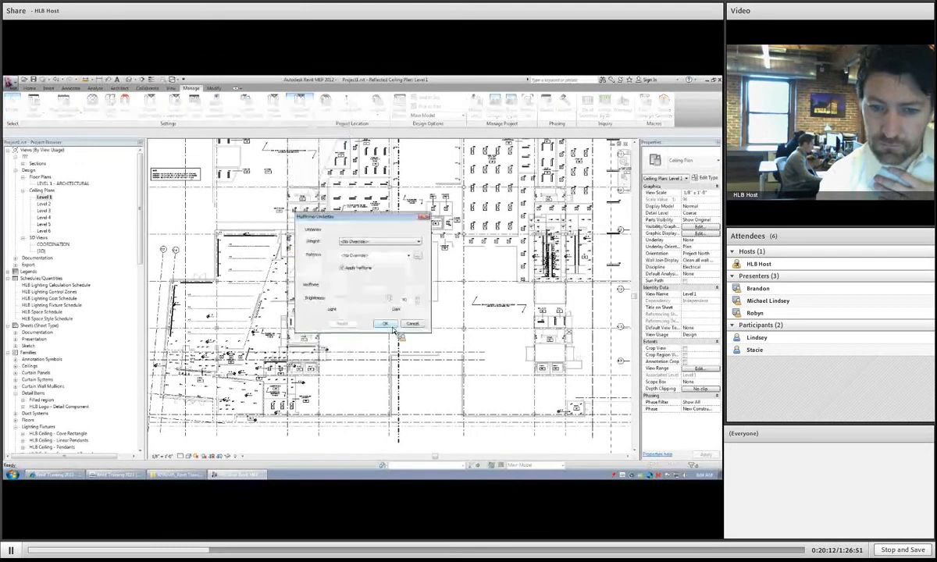
left_click(389, 326)
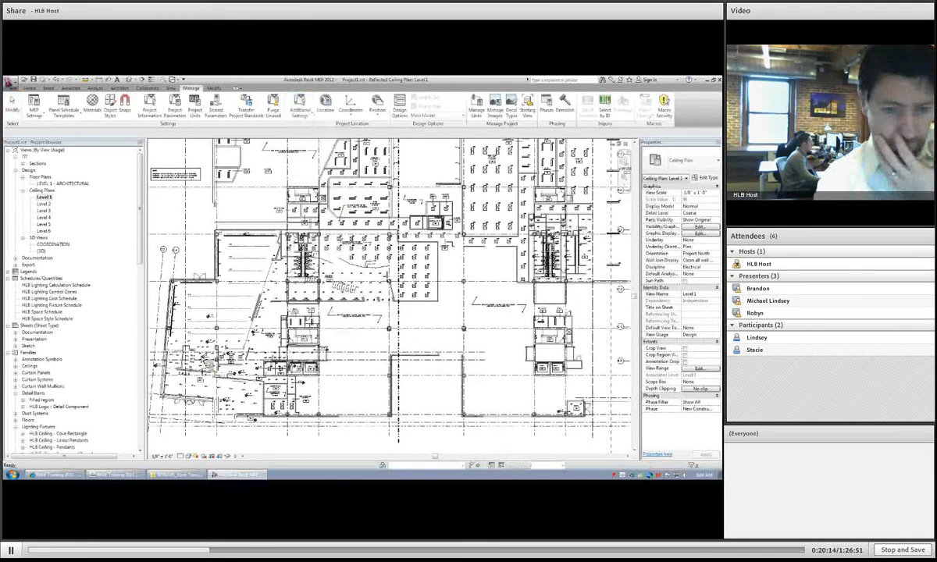
scroll(250, 306, "up", 5)
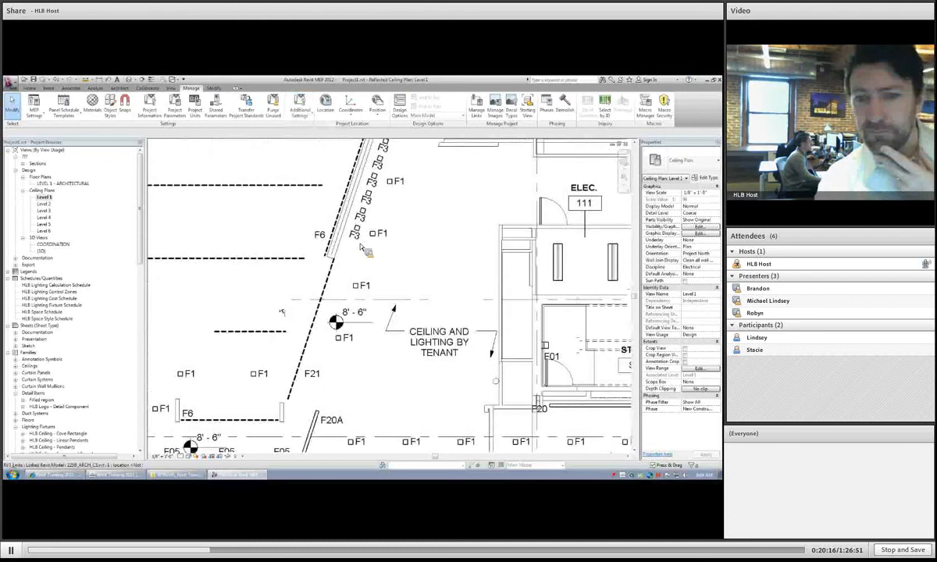
scroll(350, 275, "down", 5)
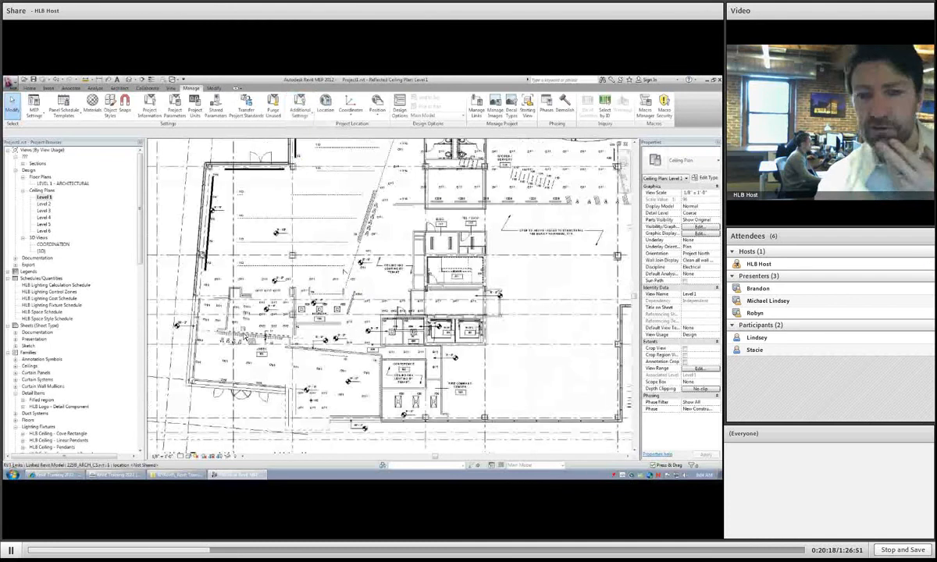
scroll(213, 256, "down", 3)
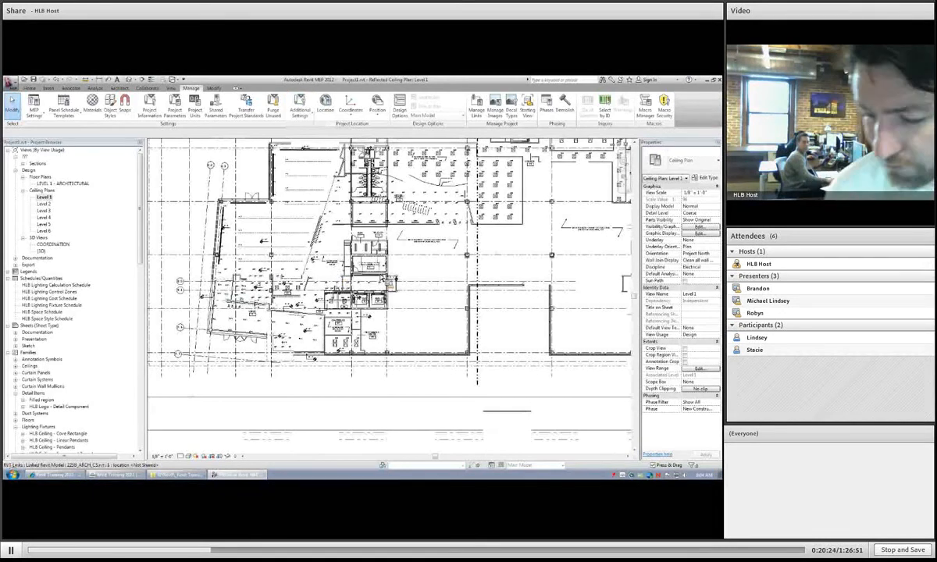
scroll(362, 286, "down", 1)
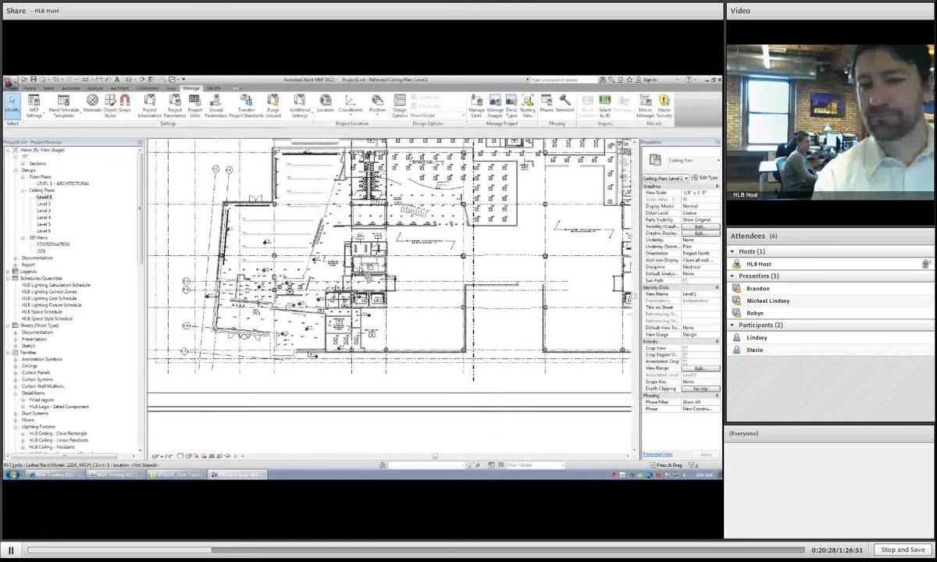
middle_click(360, 271)
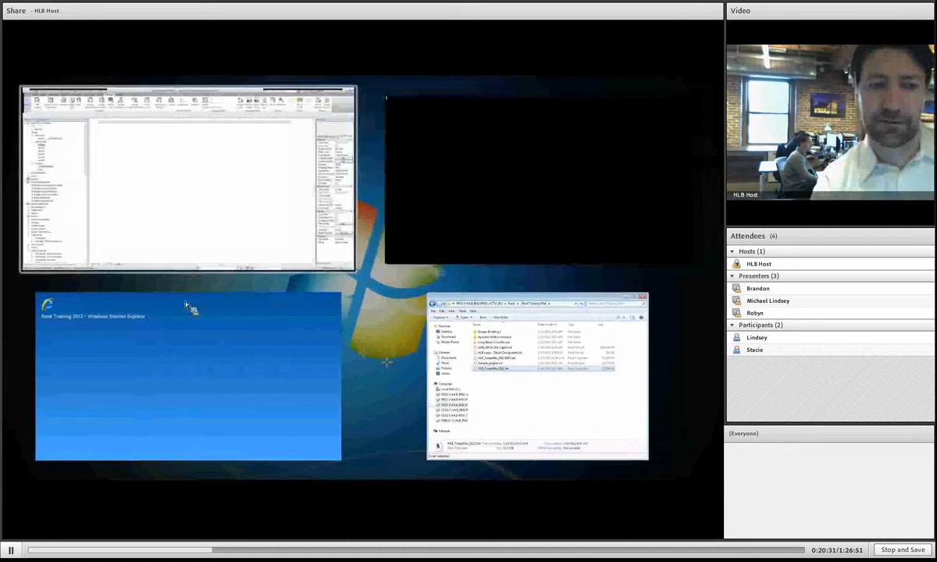
left_click(177, 158)
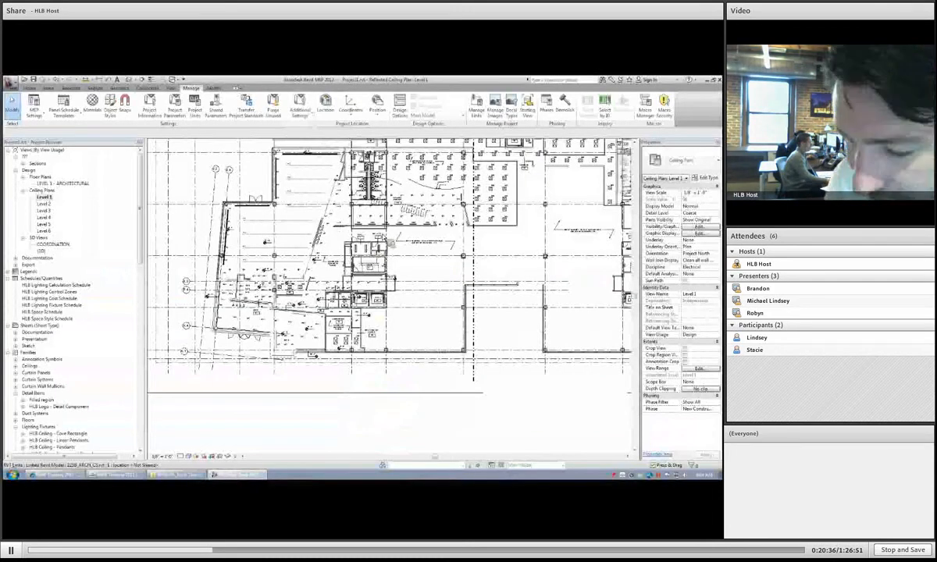
key("super+Tab")
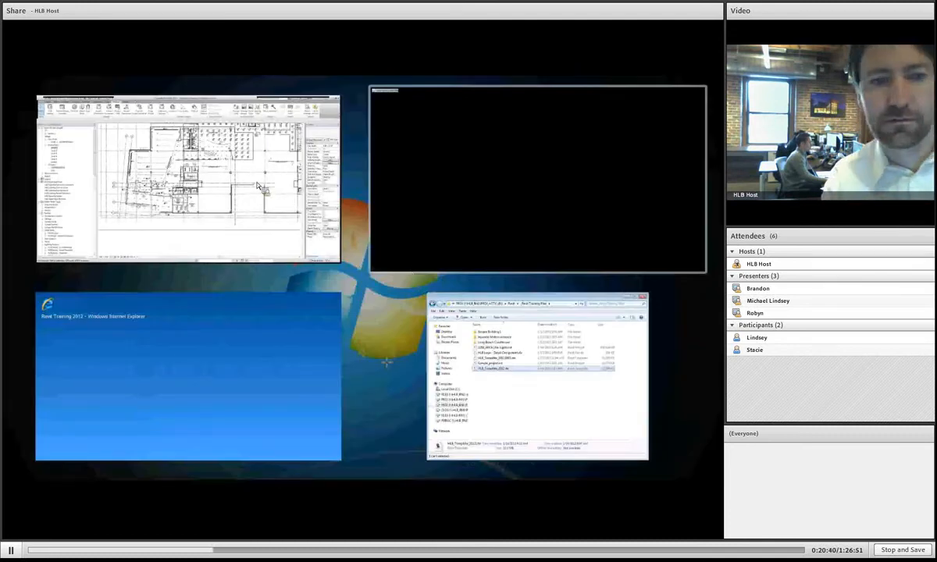
left_click(234, 168)
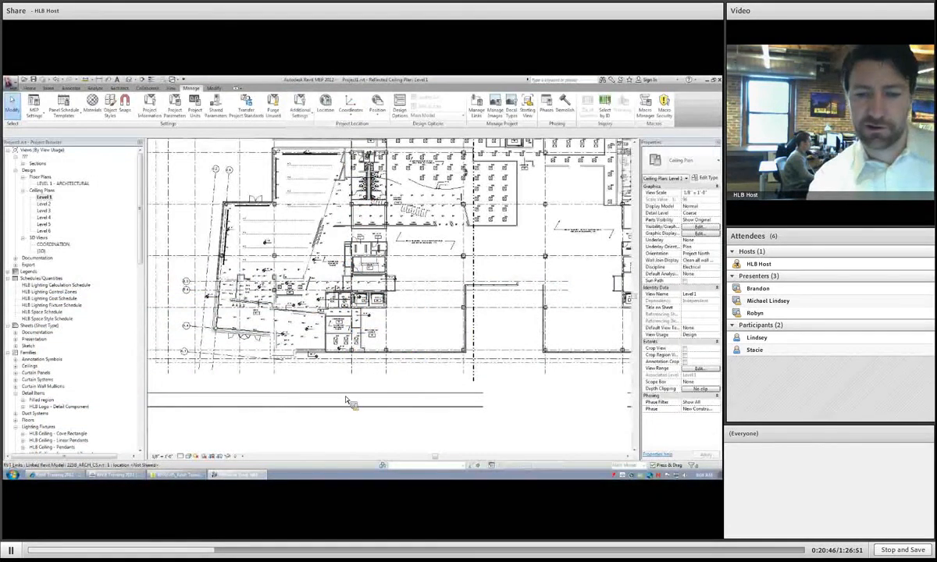
Reposition the horizontal section line so it cuts through the lobby and core area on Level 1, and open its section view.
left_click(337, 275)
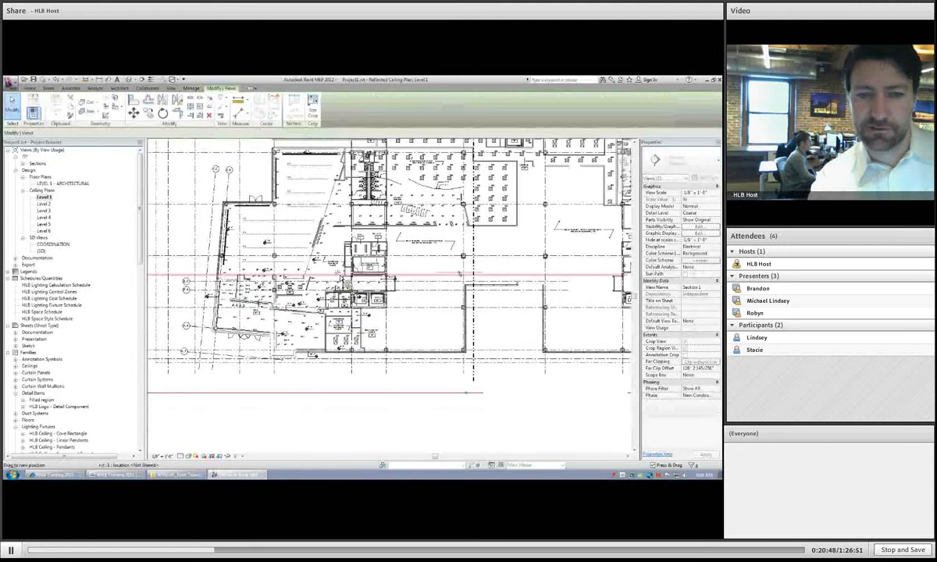
right_click(312, 270)
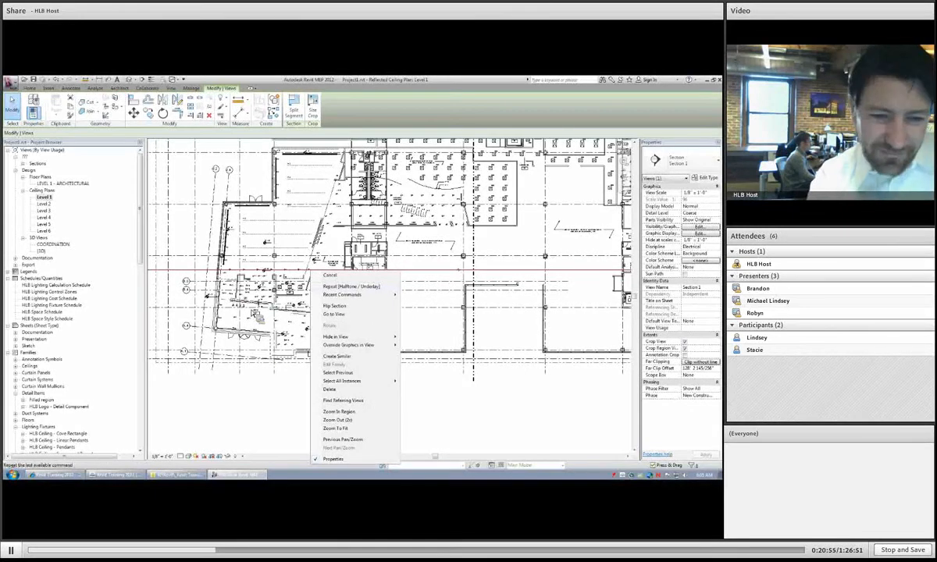
left_click(334, 314)
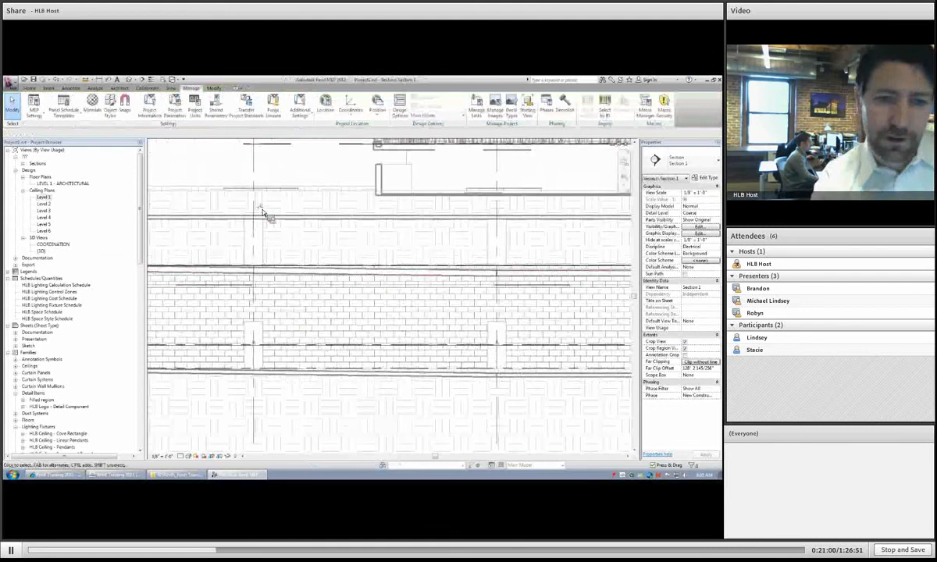
Examine the linked building in the section view, from its full extents to the lower floors beneath the overhang beside the stair.
scroll(519, 227, "down", 3)
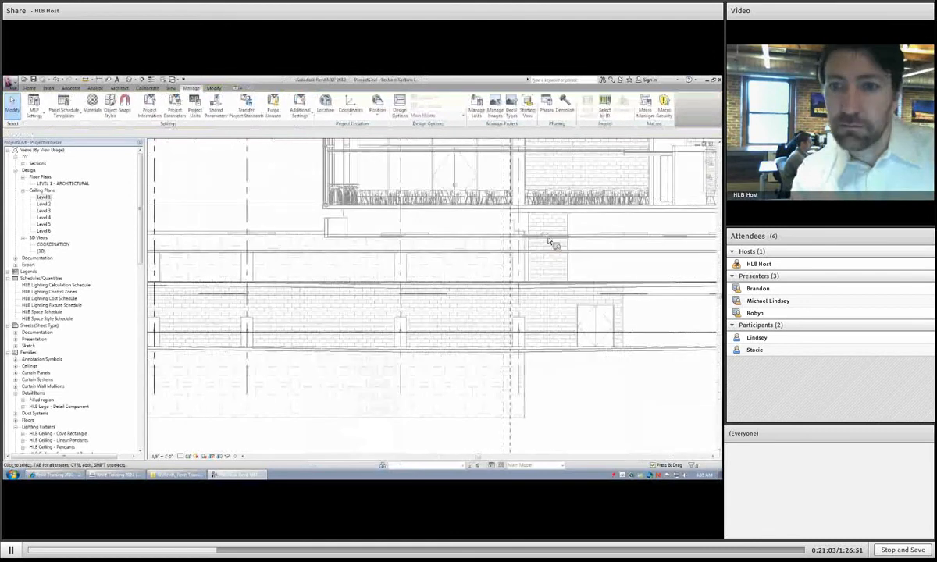
left_click(355, 229)
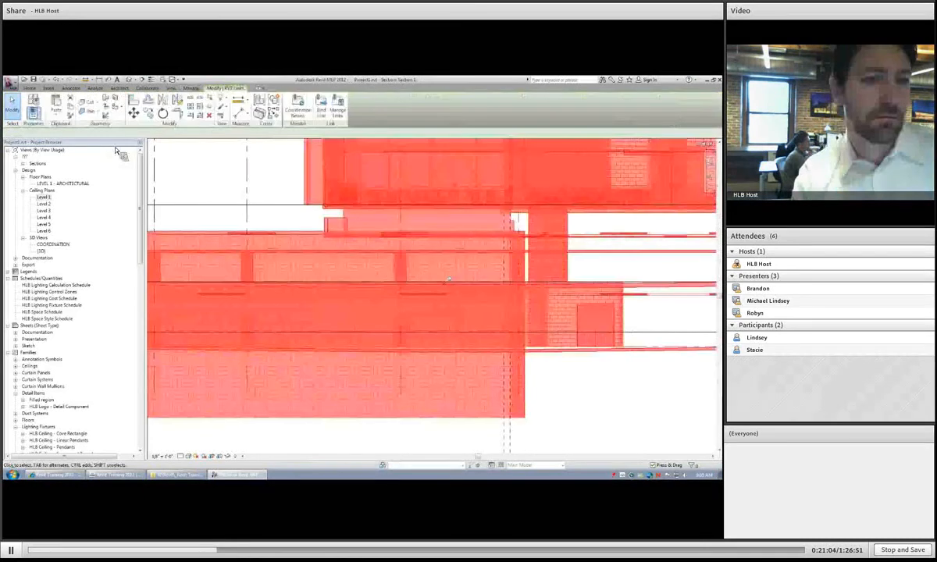
left_click(242, 173)
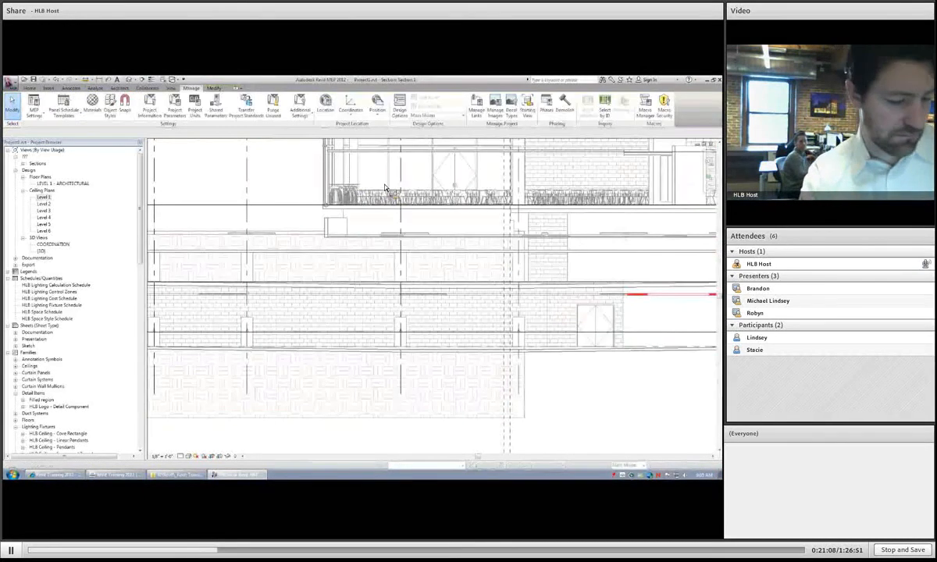
key("z")
key("f")
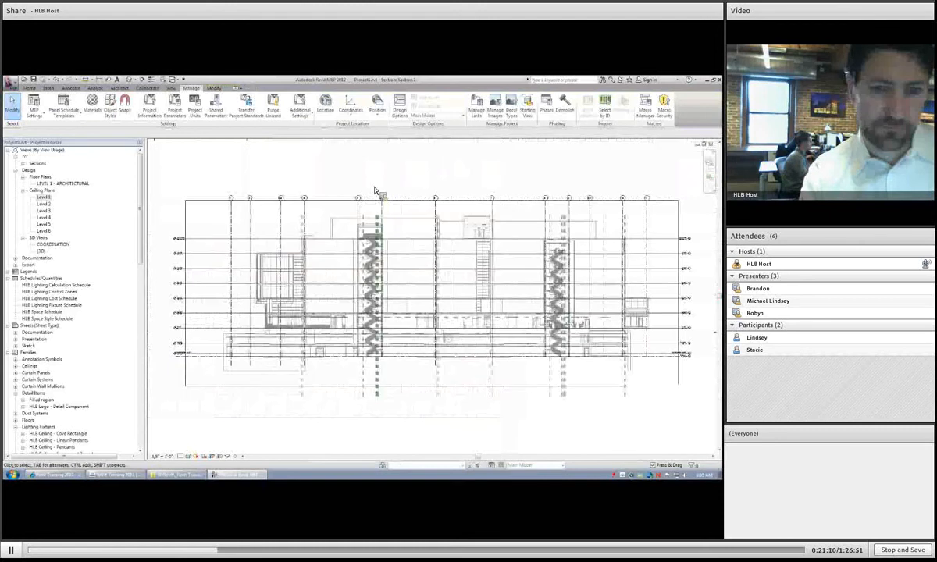
key("z")
key("r")
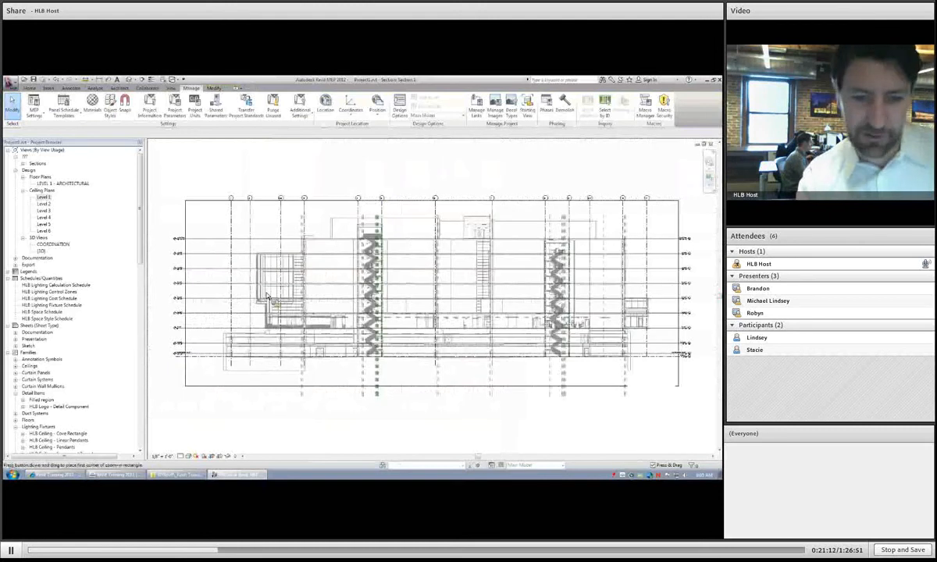
left_click_drag(265, 294, 387, 334)
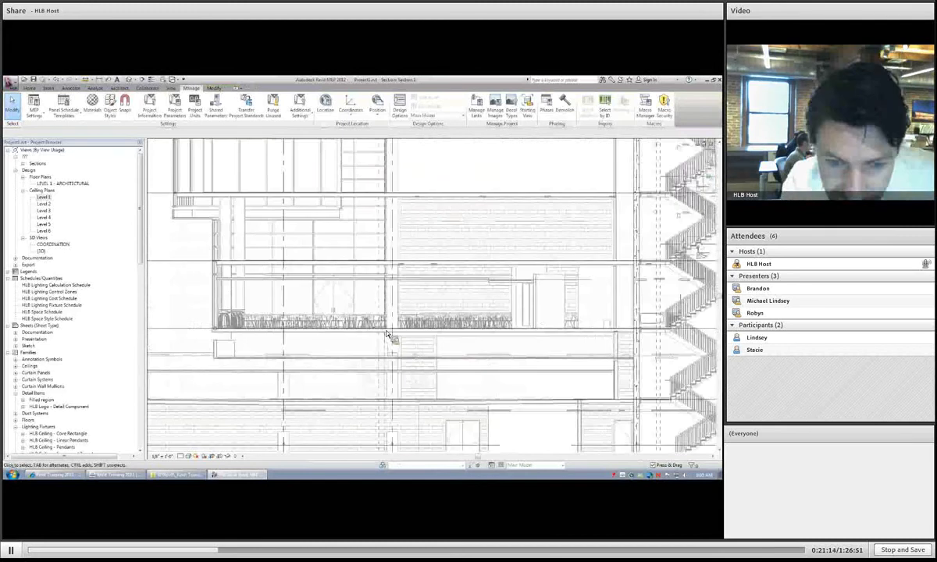
Inspect the properties of the linked Level 1 ceilings in the section and close the section view.
left_click(374, 285)
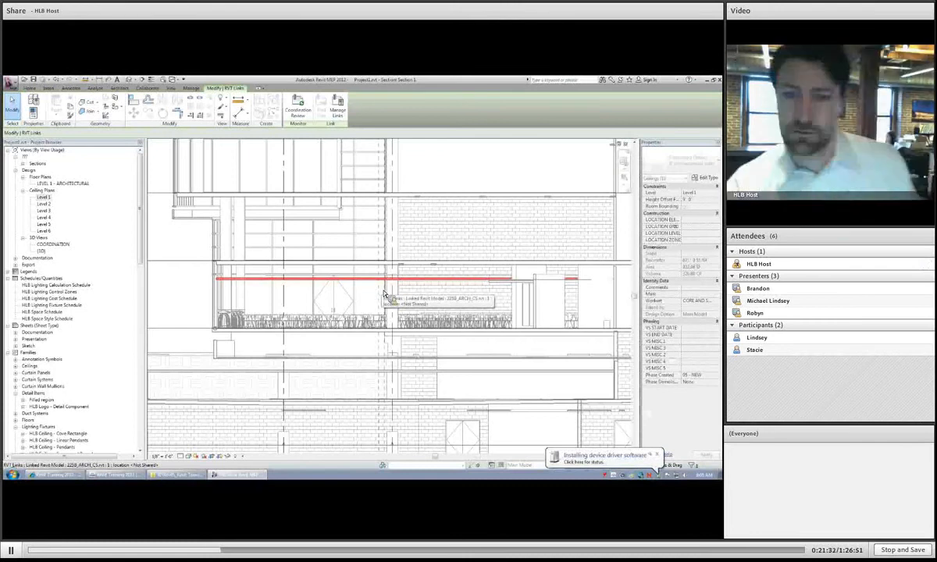
middle_click_drag(374, 228, 392, 252)
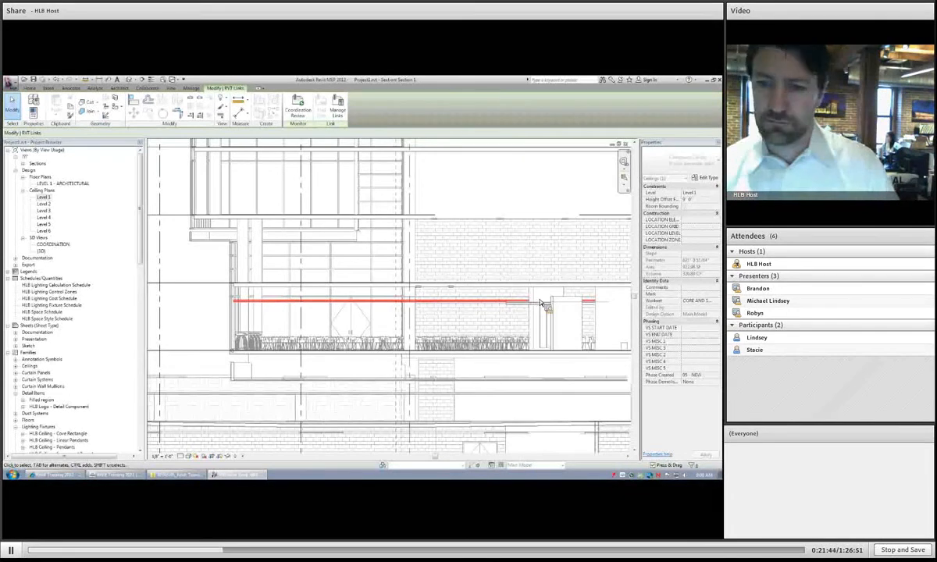
scroll(543, 299, "down", 1)
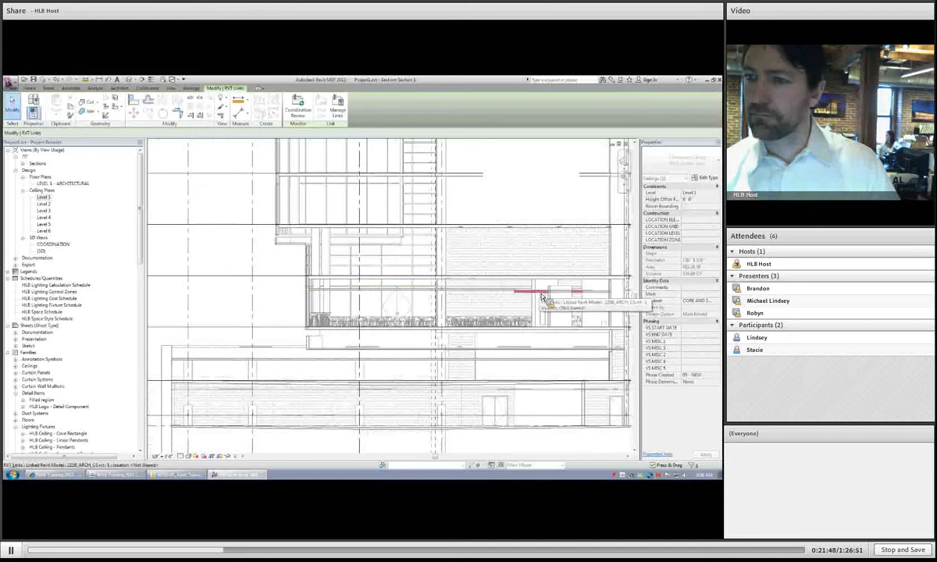
middle_click_drag(540, 289, 534, 266)
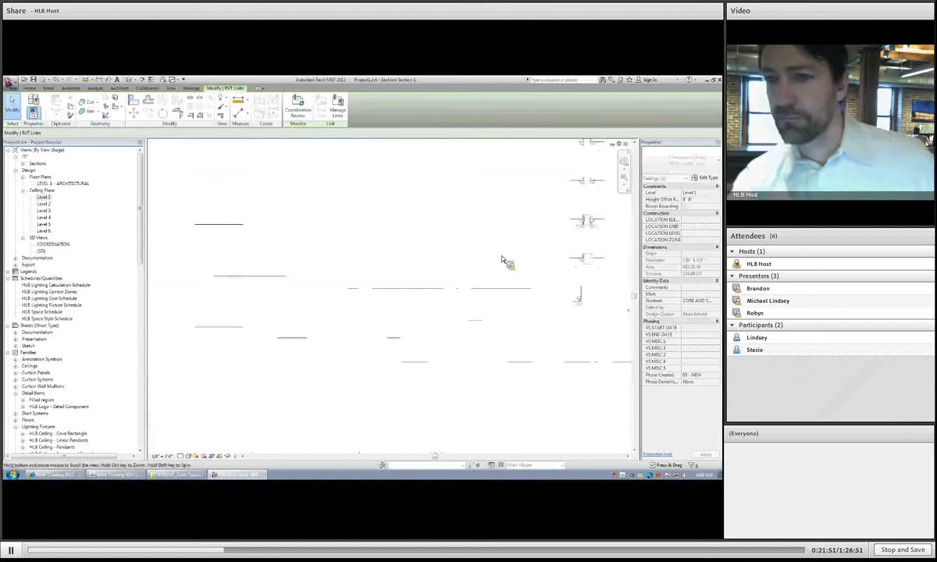
left_click(625, 145)
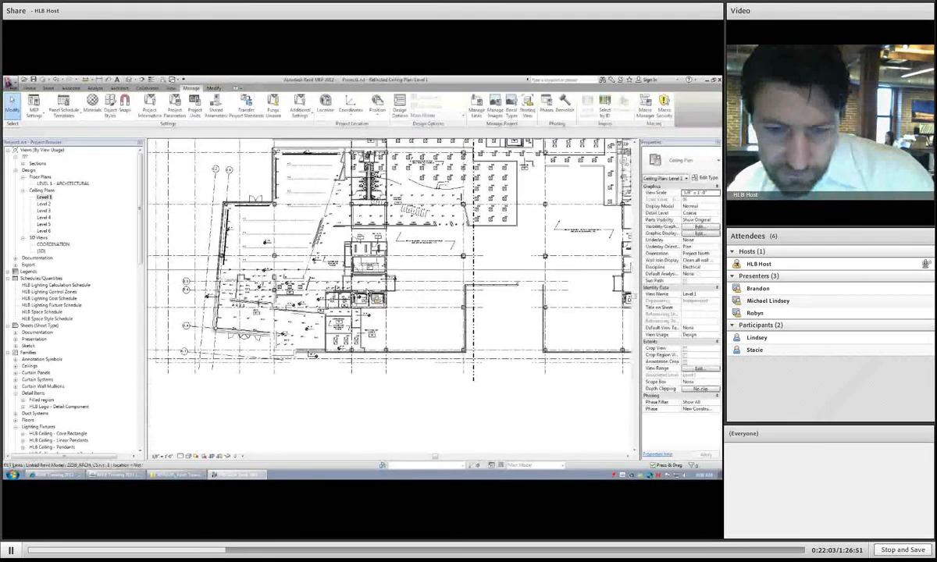
Examine the lobby area of the Level 1 ceiling plan, selecting the whole linked architectural model and clearing the selection.
scroll(370, 289, "up", 4)
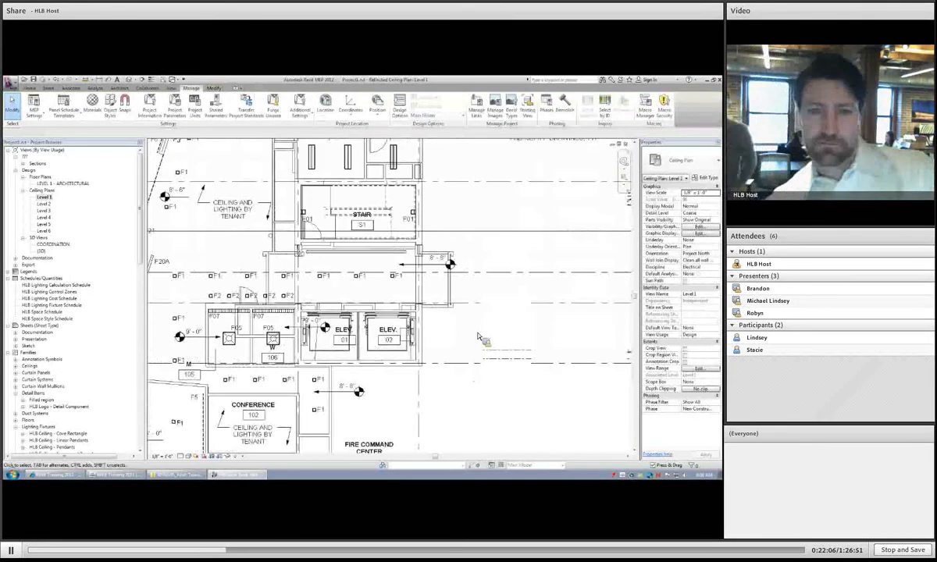
scroll(478, 330, "down", 4)
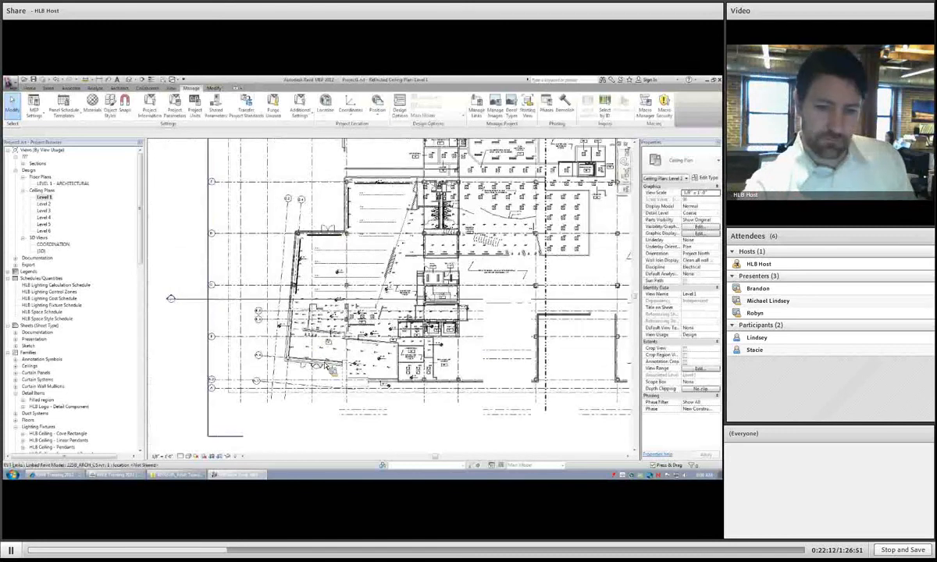
scroll(324, 262, "up", 4)
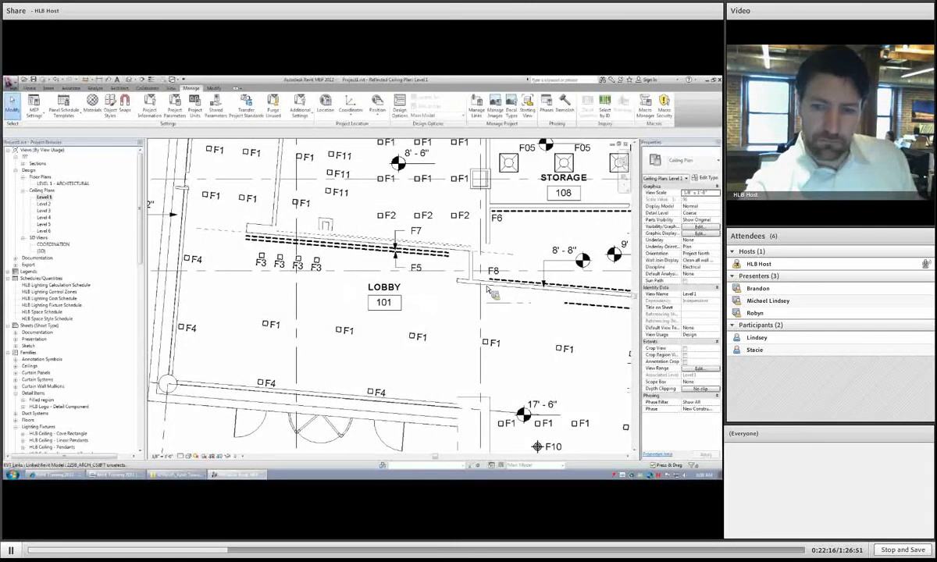
left_click(396, 165)
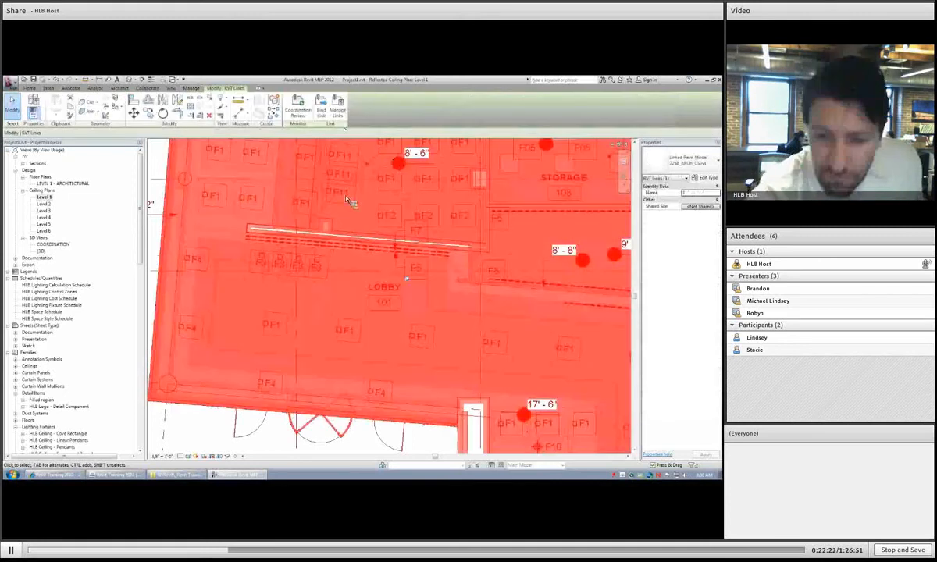
scroll(392, 324, "down", 1)
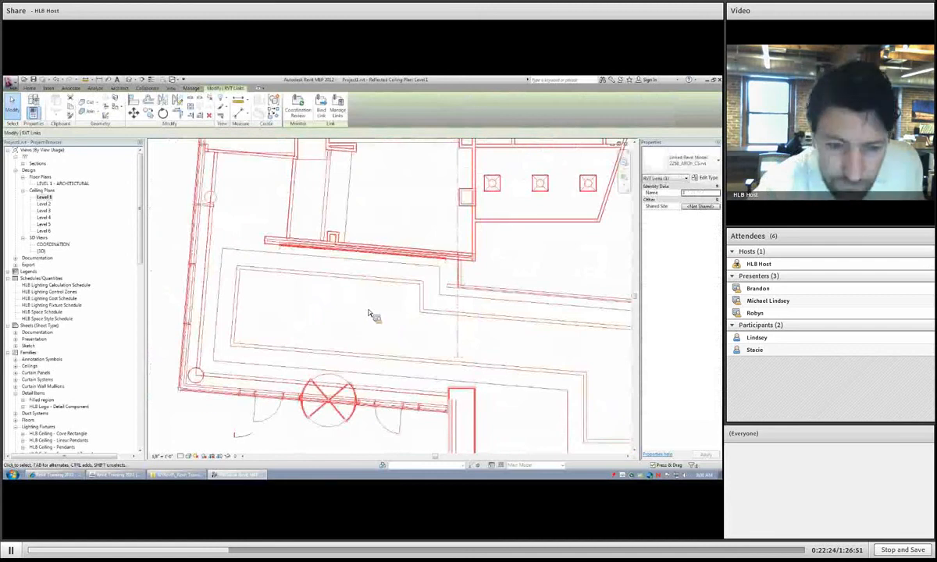
scroll(248, 215, "down", 3)
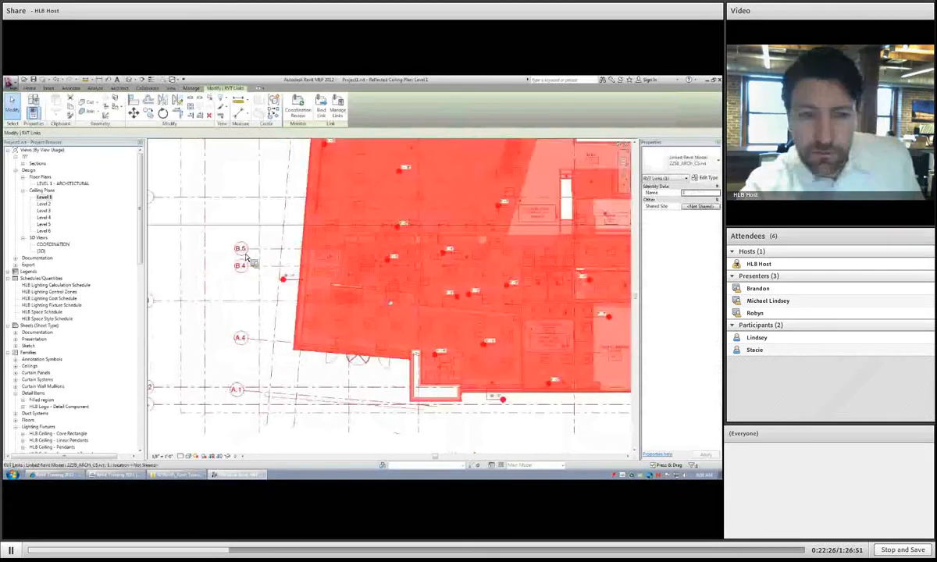
left_click(251, 223)
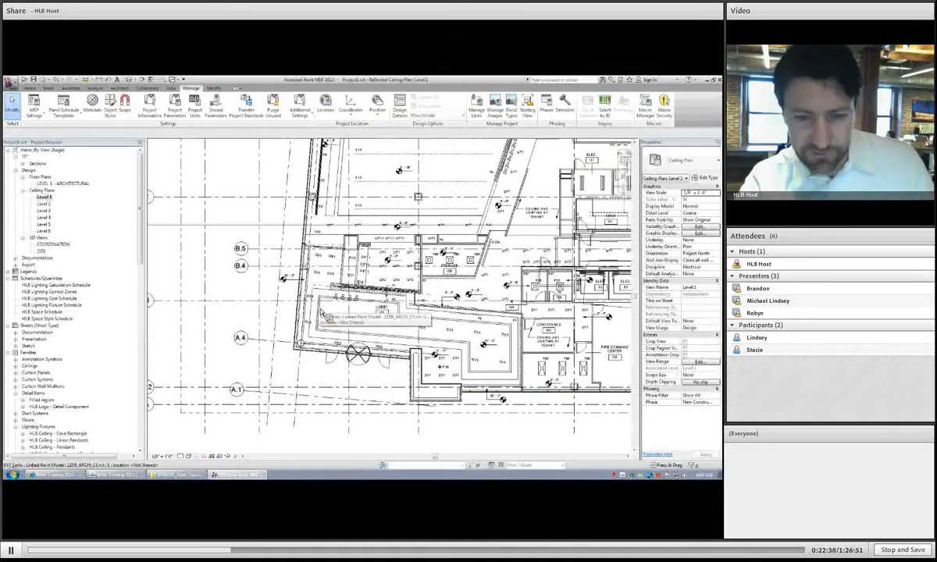
Inspect the linked lobby ceiling's type properties and layer structure, and clear the selection.
left_click(316, 310)
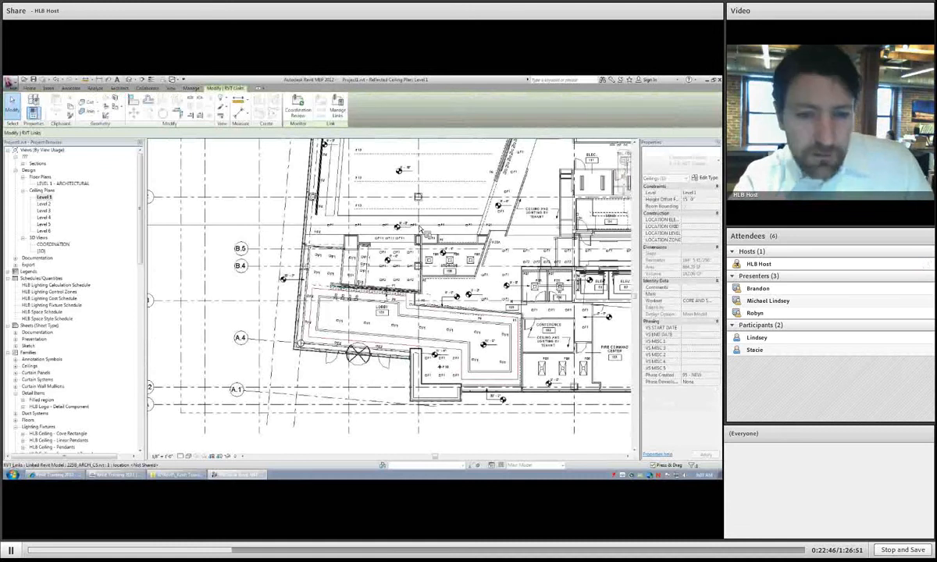
left_click(375, 256)
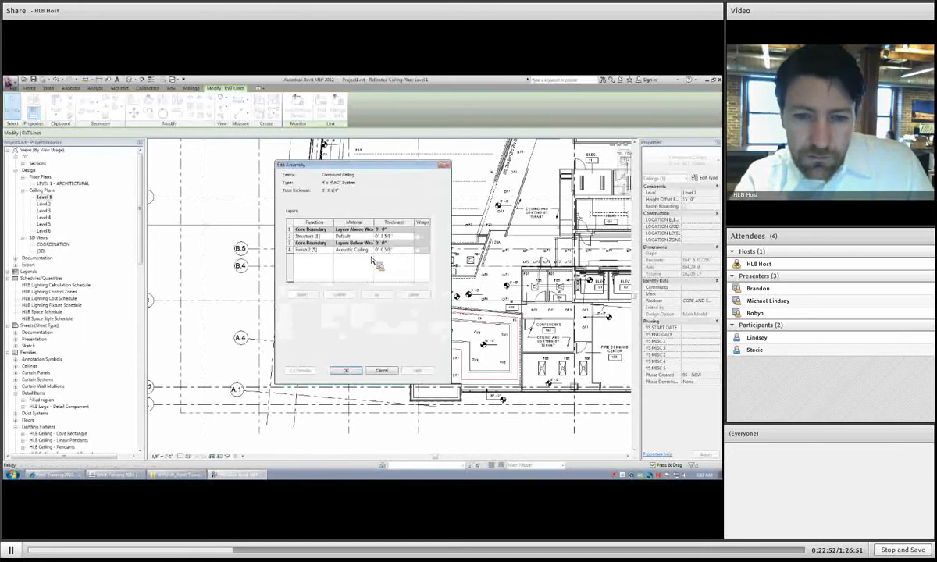
left_click(348, 371)
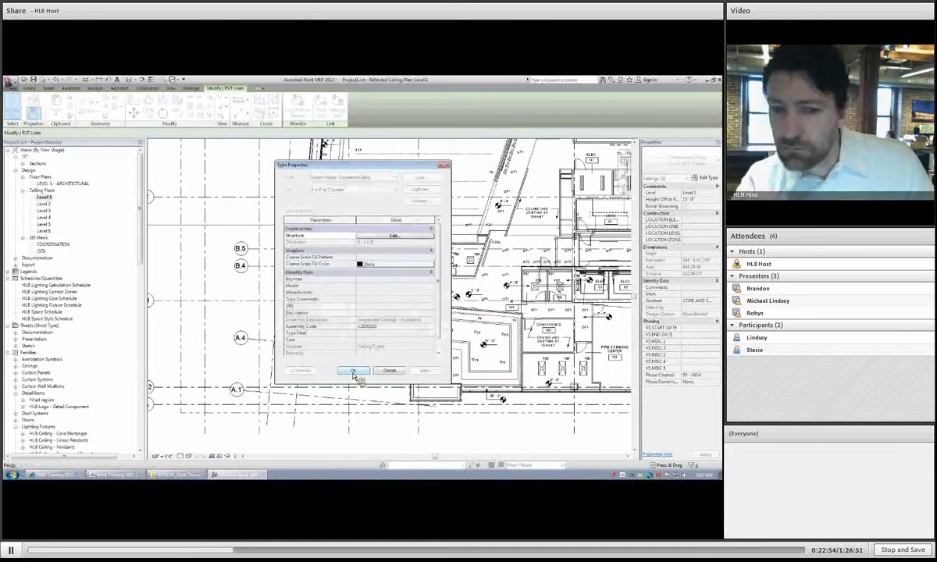
left_click(360, 373)
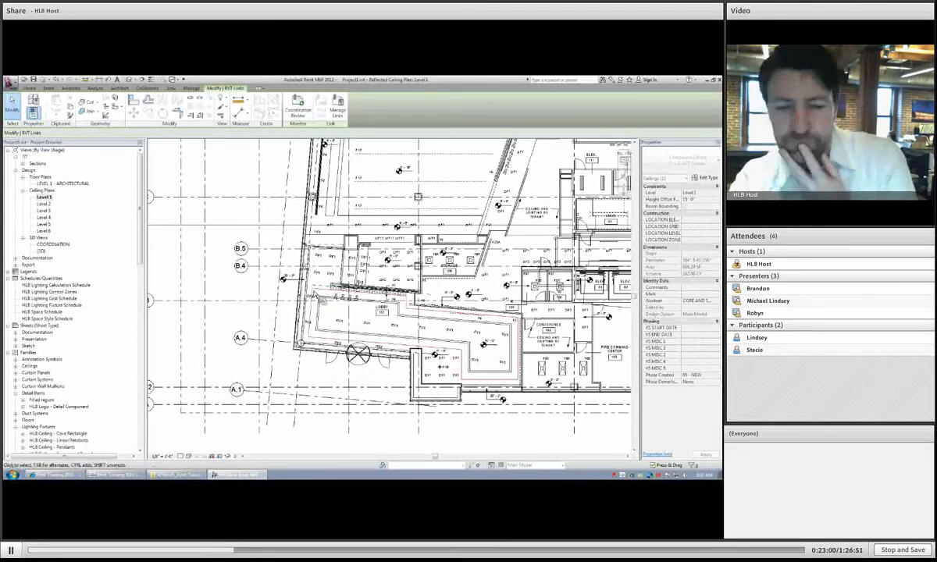
left_click(244, 285)
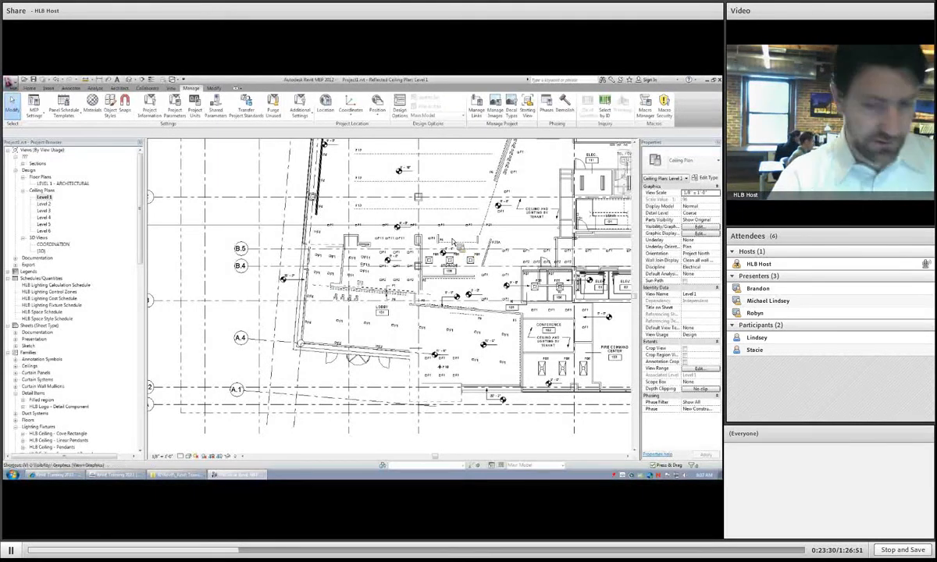
Switch the linked model's display in the Level 1 ceiling plan from custom to by linked view, using Reflected Ceiling Plan: Level 1 - West.
key("v")
key("g")
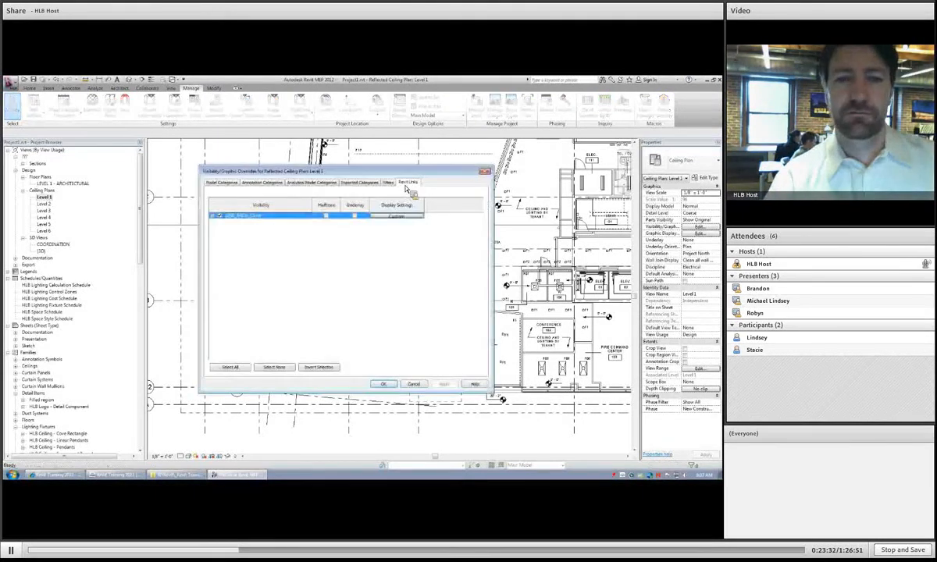
left_click(383, 217)
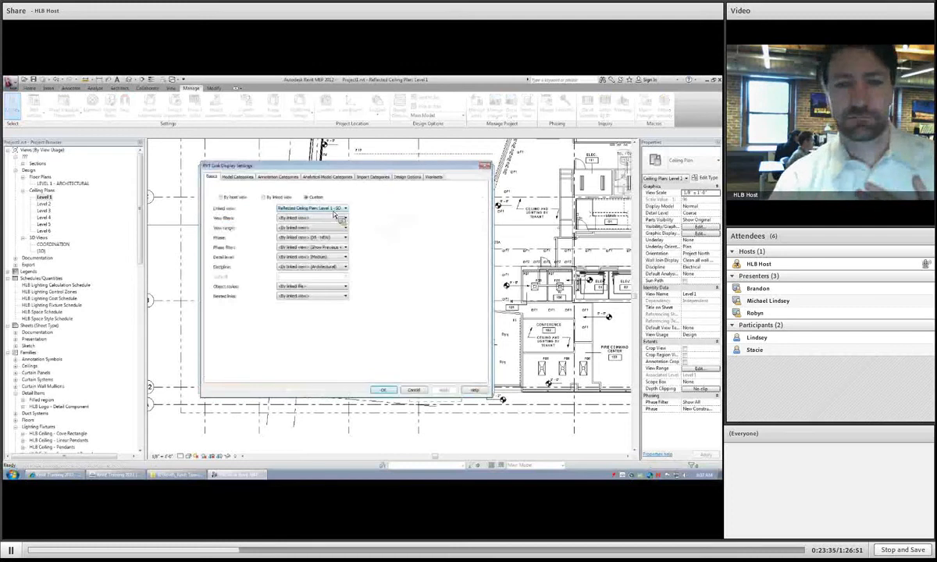
left_click(290, 201)
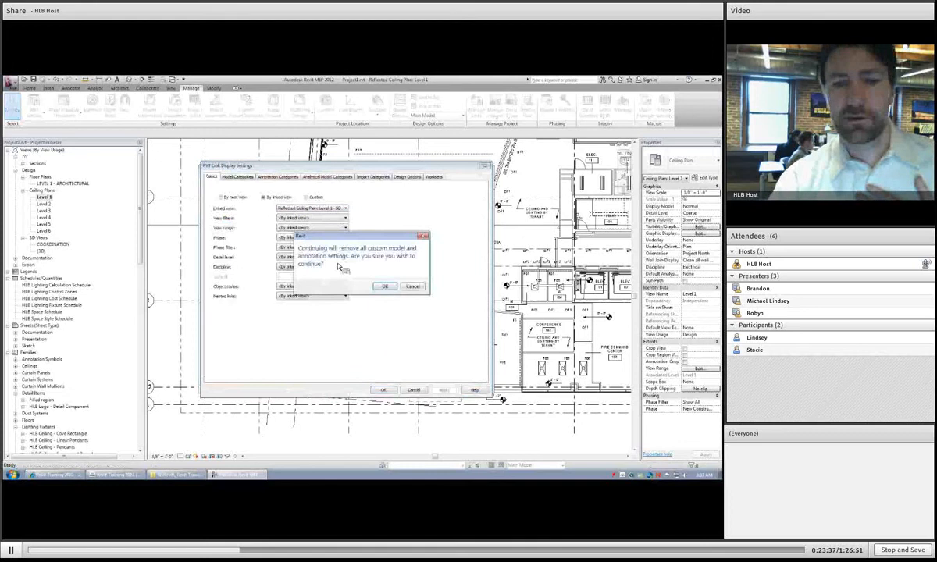
key("Return")
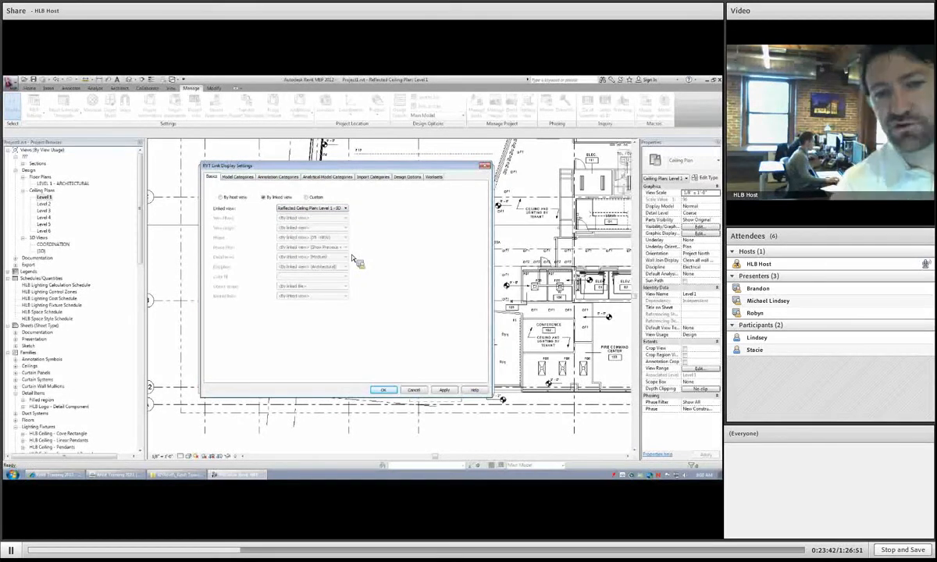
left_click(338, 210)
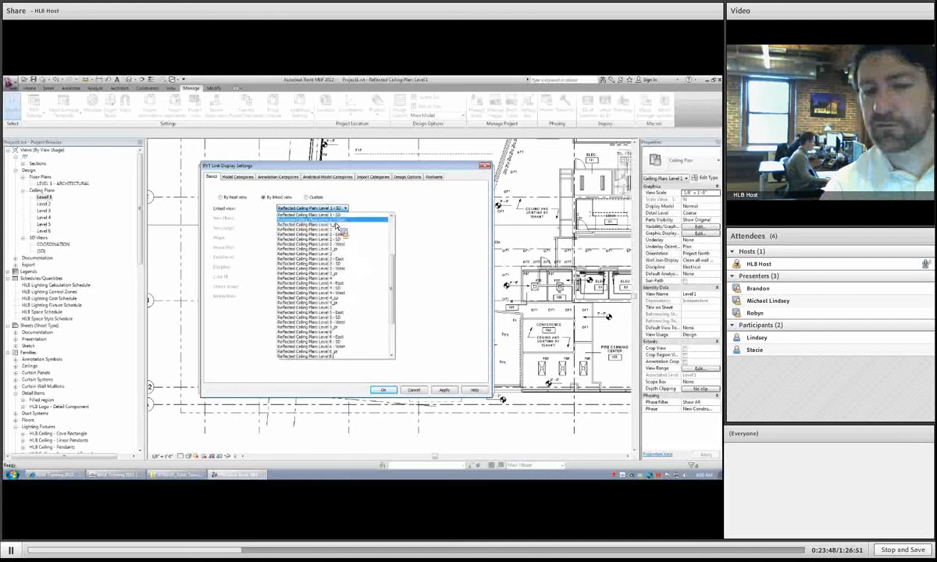
left_click(336, 225)
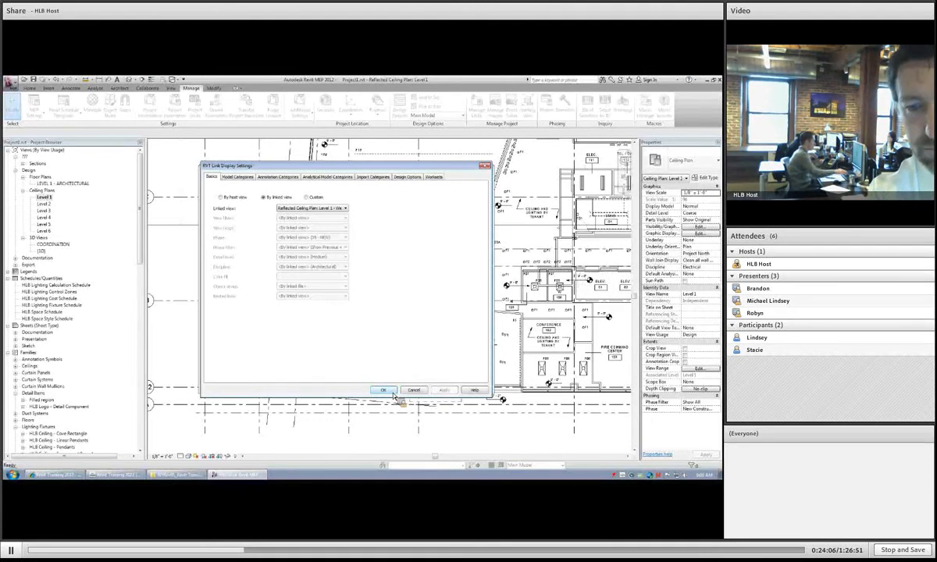
left_click(390, 391)
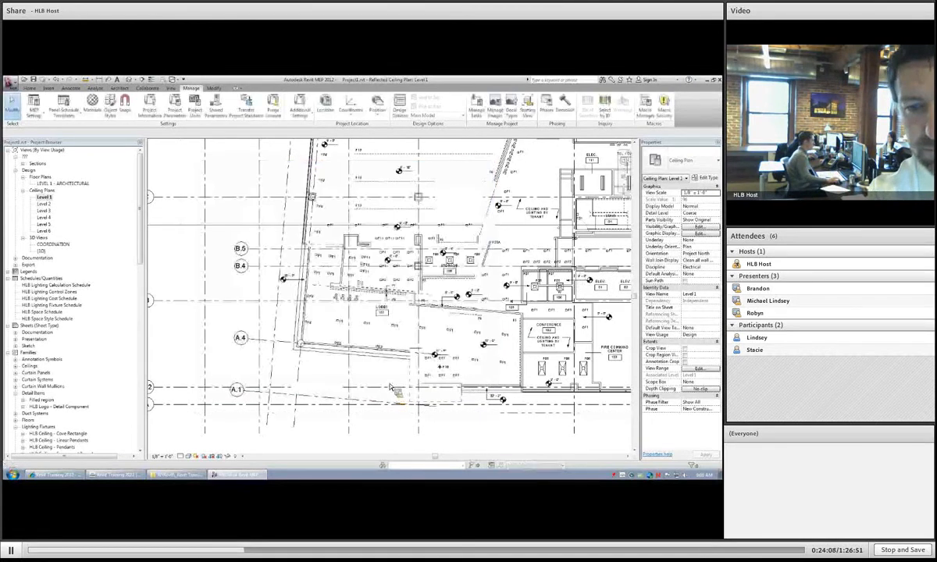
Change the link's linked view in the Level 1 ceiling plan to Reflected Ceiling Plan: Level 1_pr.
scroll(375, 344, "down", 2)
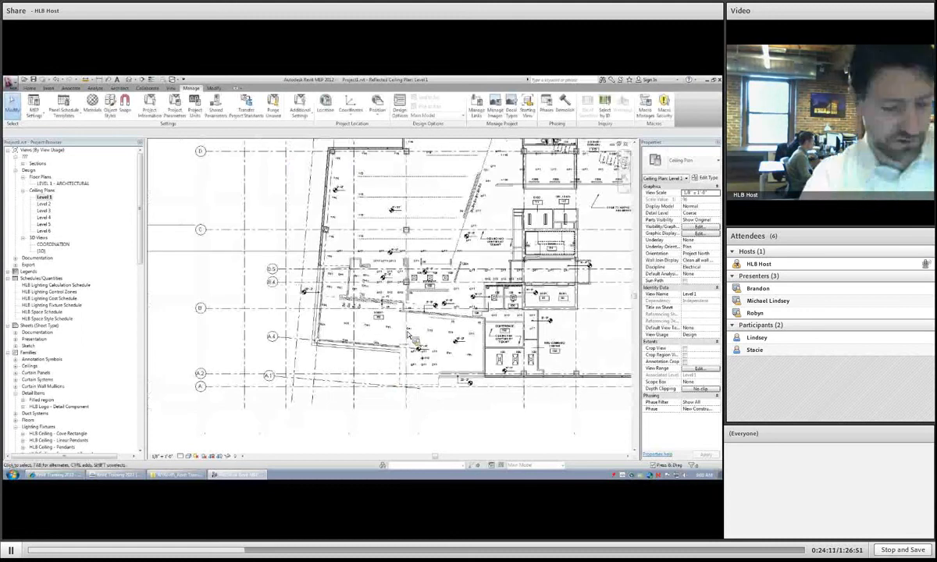
scroll(387, 324, "down", 1)
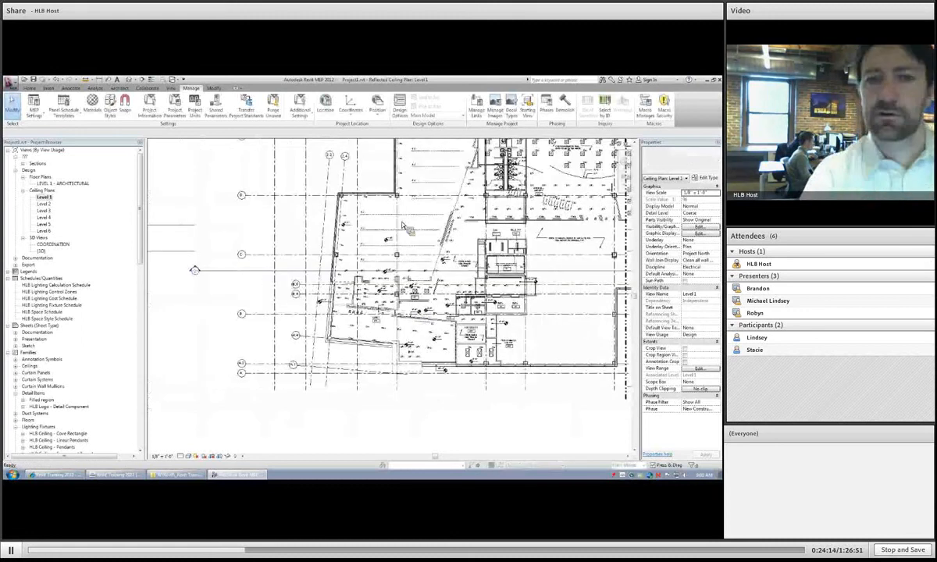
key("v")
key("g")
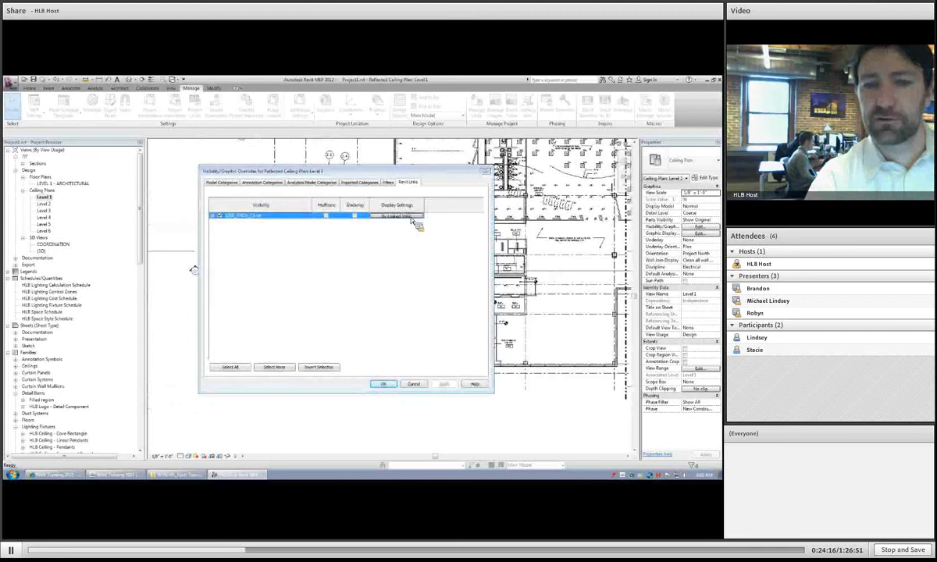
left_click(412, 217)
left_click(343, 209)
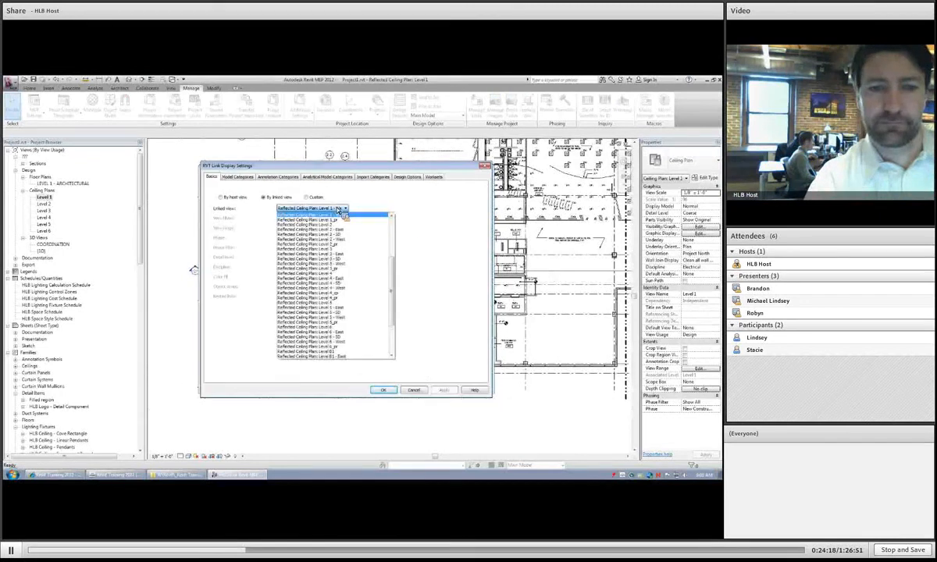
left_click(338, 216)
left_click(343, 209)
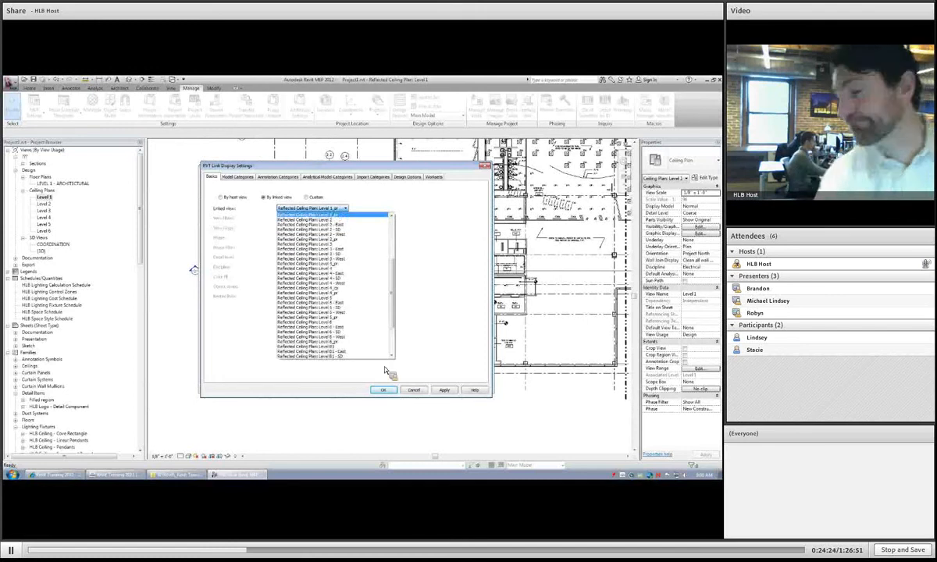
key("Return")
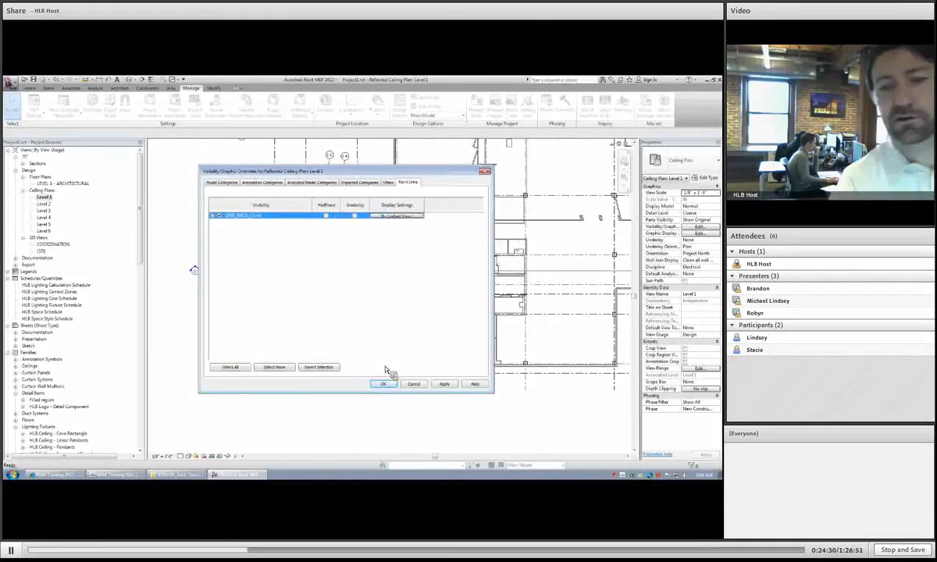
left_click(384, 383)
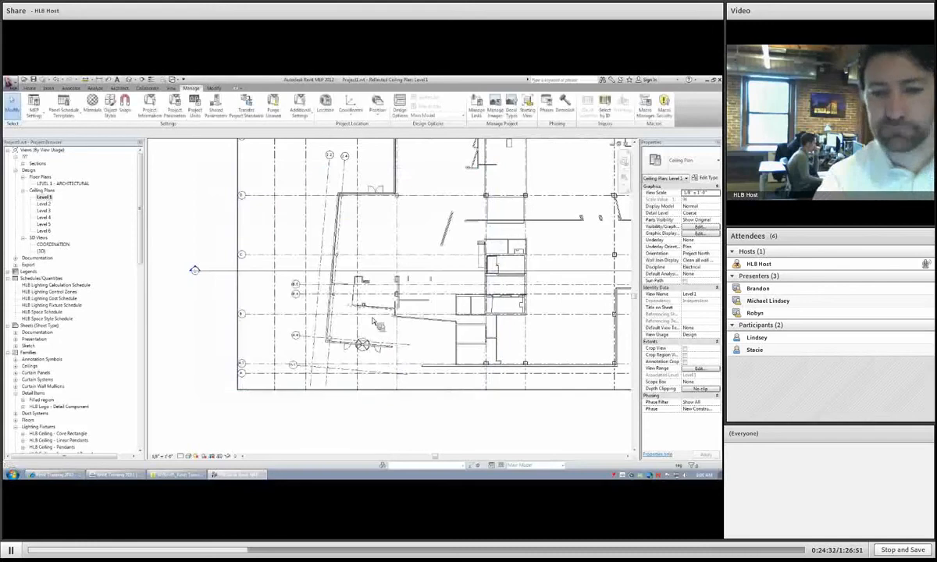
Set the linked model's display in the Level 1 ceiling plan to by host view.
key("v")
key("g")
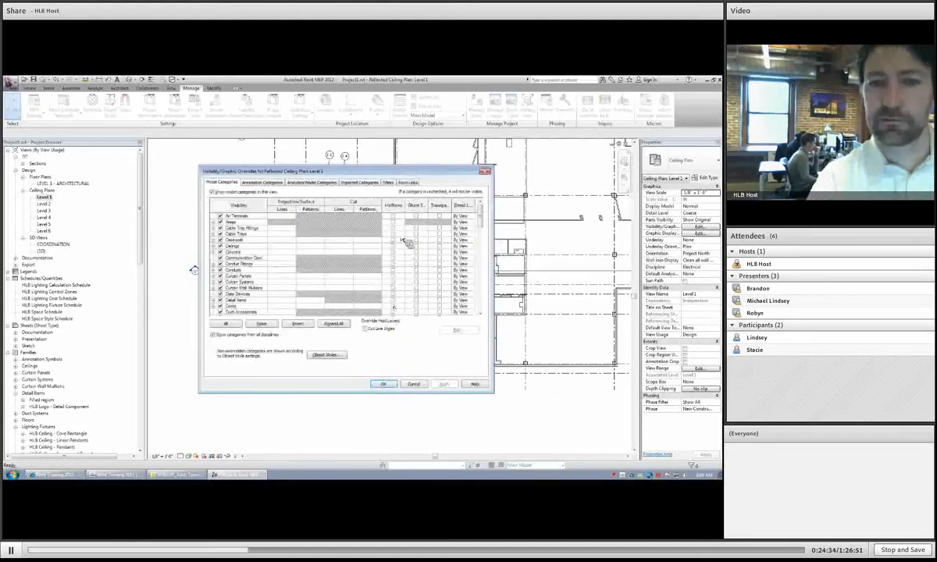
left_click(407, 183)
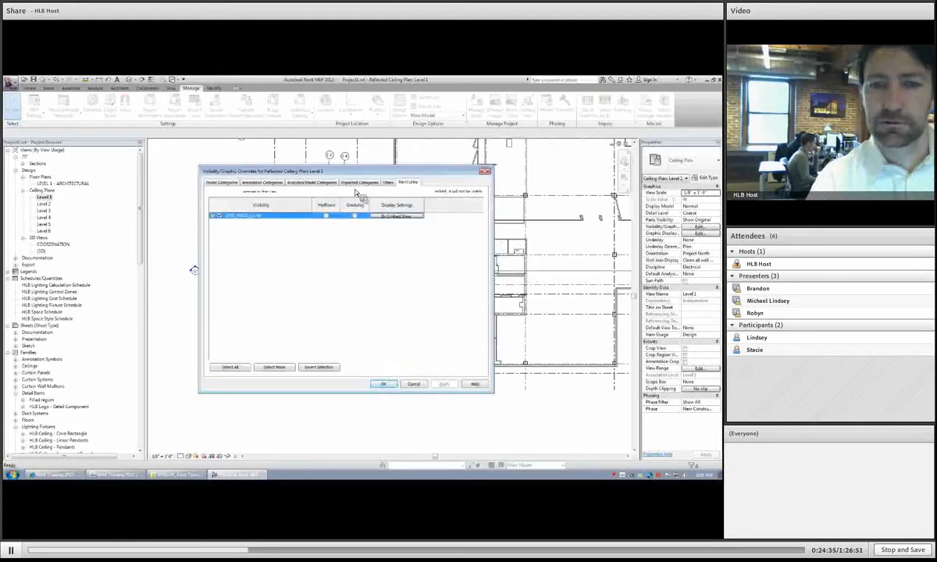
left_click(394, 216)
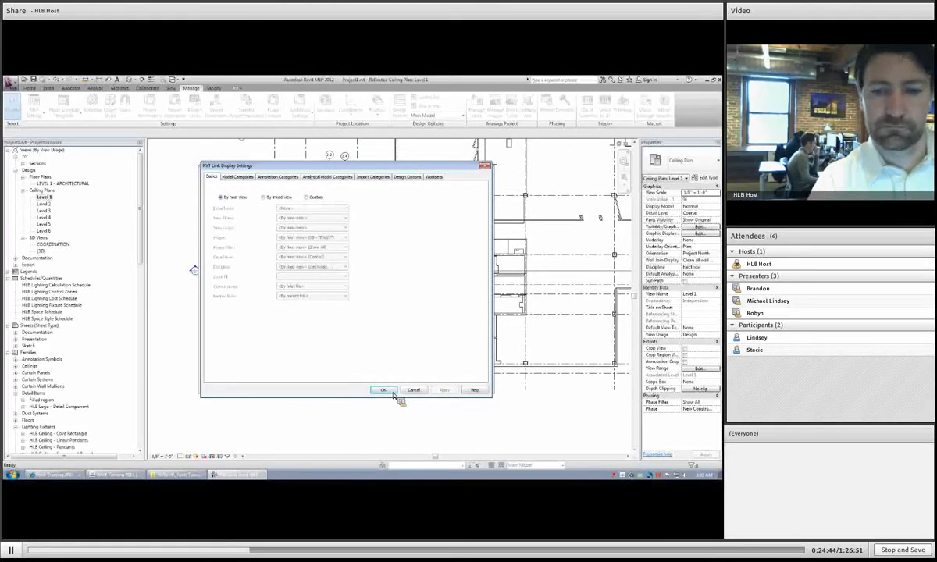
left_click(391, 392)
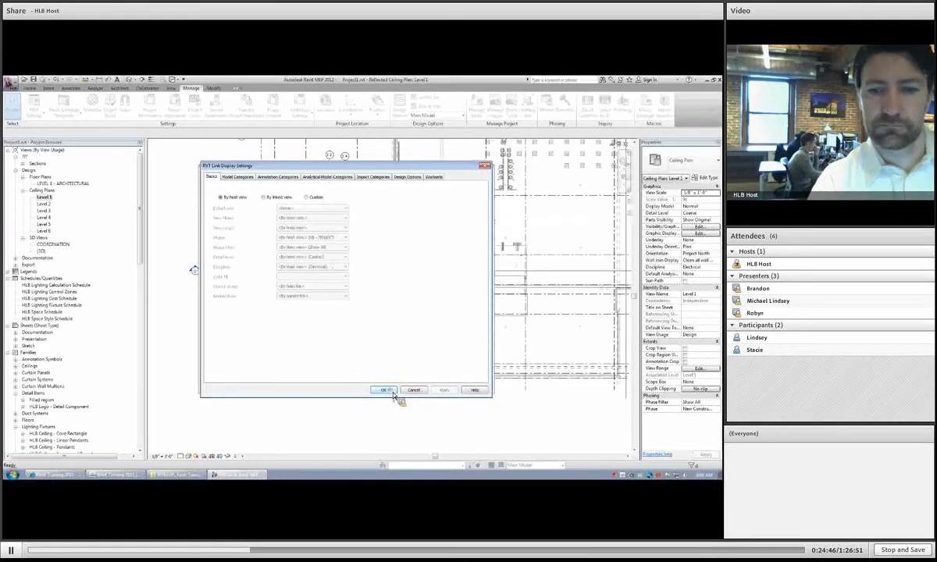
left_click(389, 386)
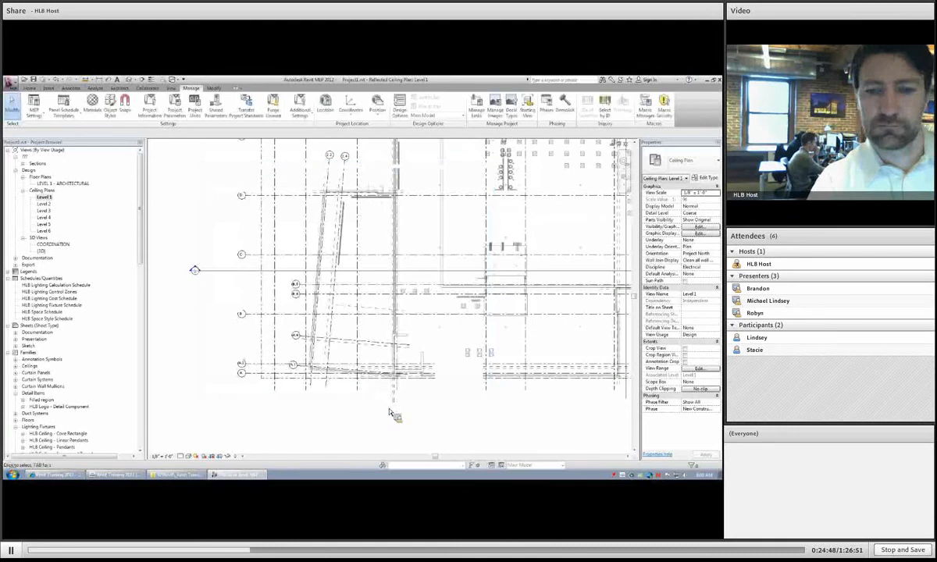
middle_click_drag(478, 414, 387, 374)
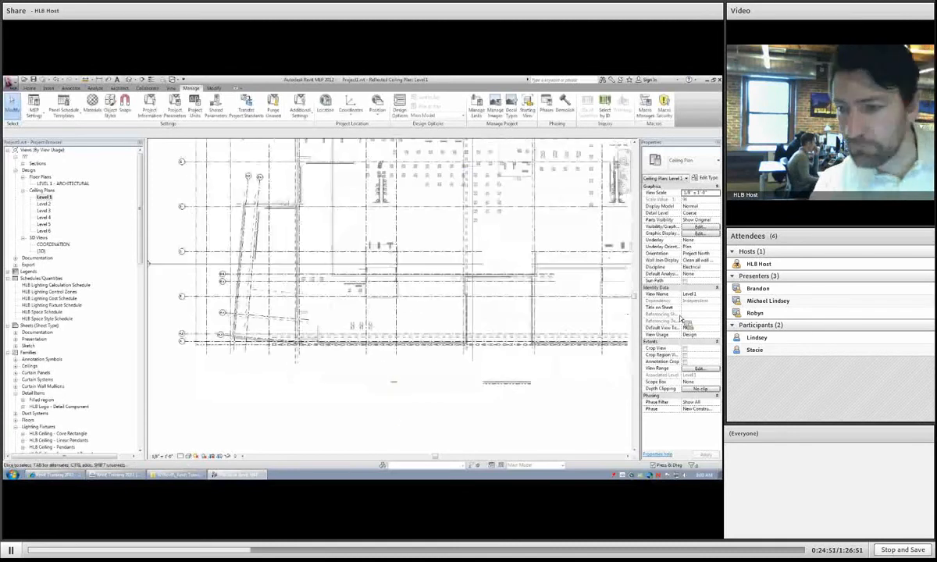
Set the Level 1 ceiling plan's view range top and view depth to Level Above (Level 2), with a cut plane offset of 2' 0".
left_click(702, 369)
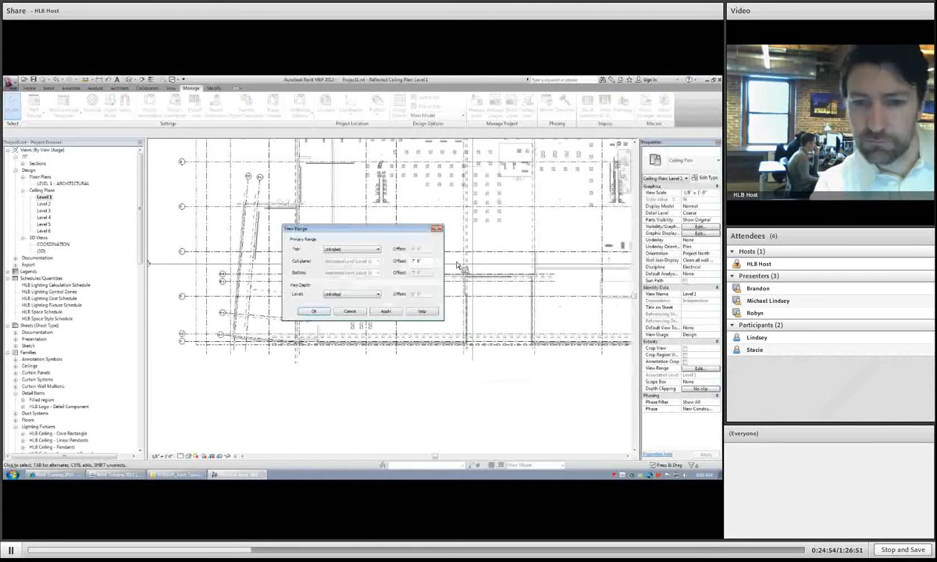
left_click(364, 294)
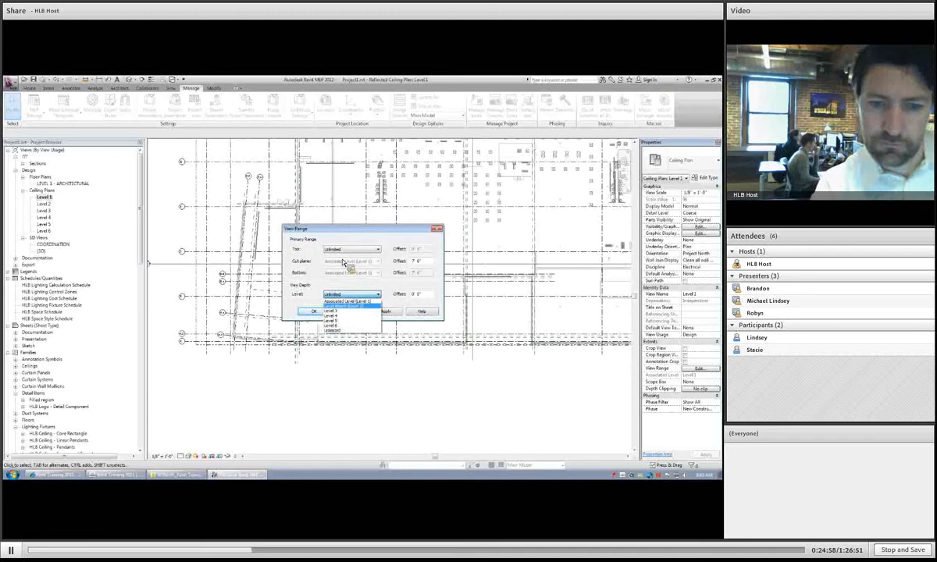
left_click(348, 306)
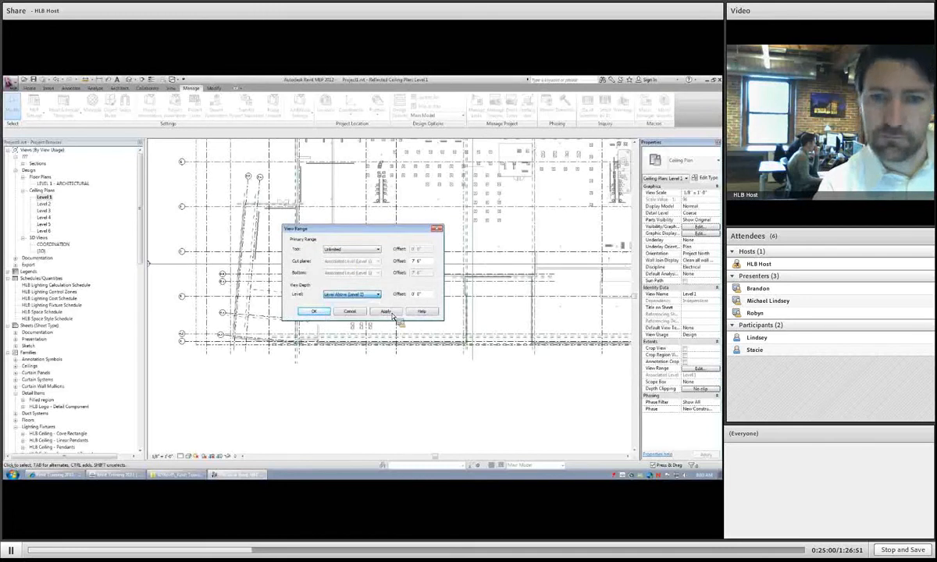
left_click(386, 312)
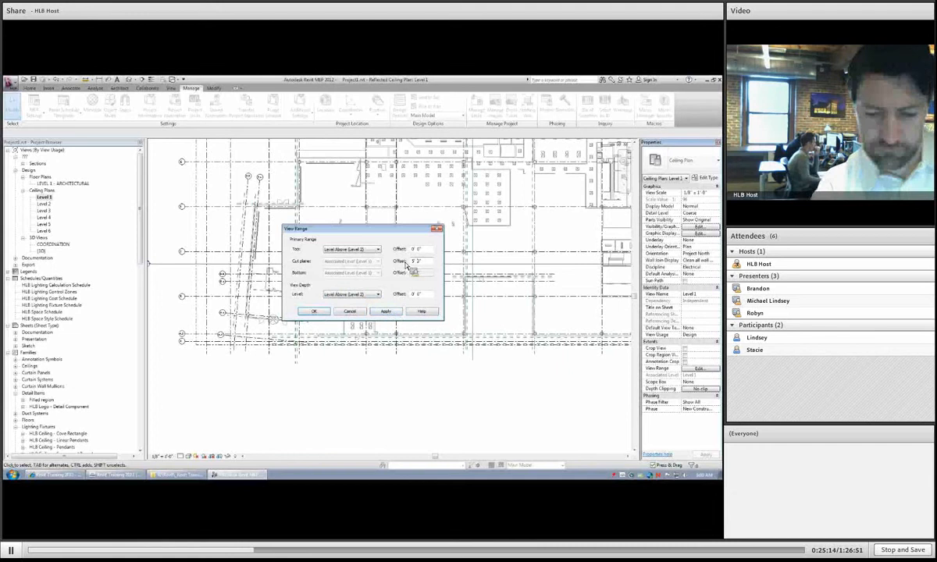
left_click_drag(423, 262, 405, 264)
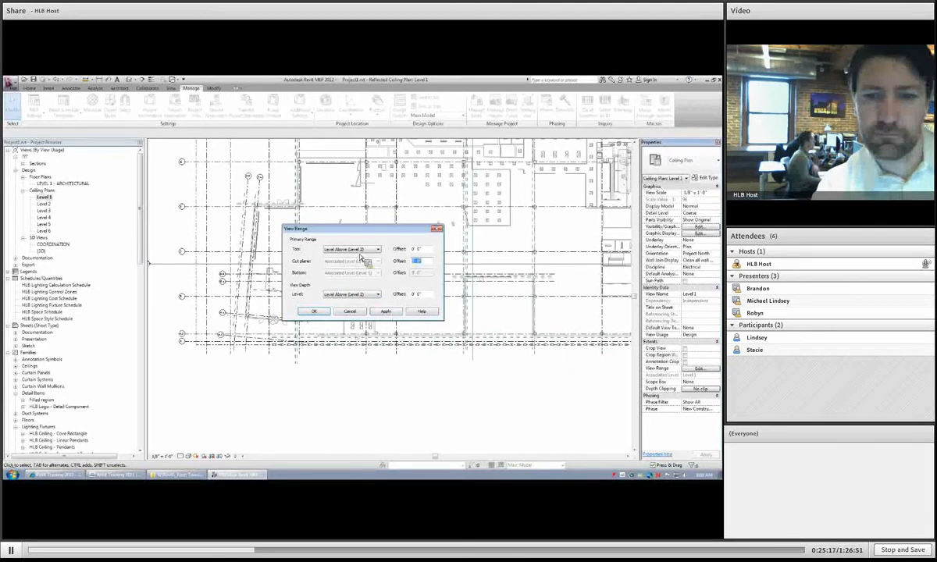
type("2")
left_click(386, 311)
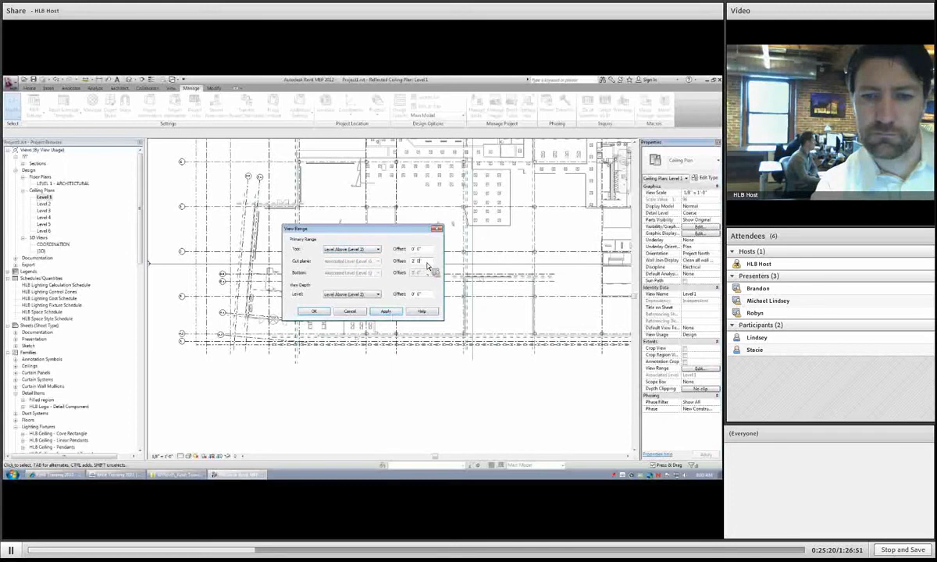
left_click(320, 310)
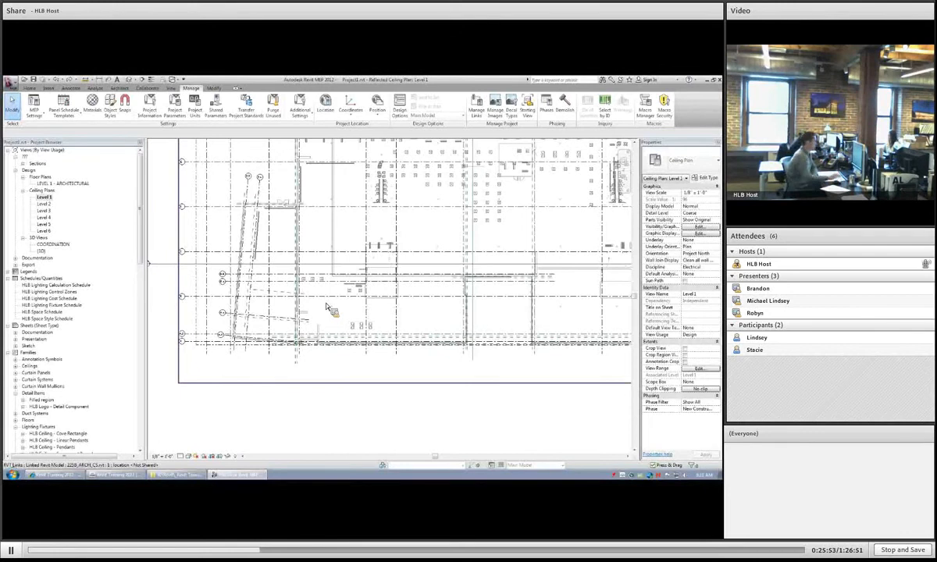
Open the Level 2 ceiling plan and display the linked model by linked view, using Reflected Ceiling Plan: Level 2.
scroll(328, 306, "up", 3)
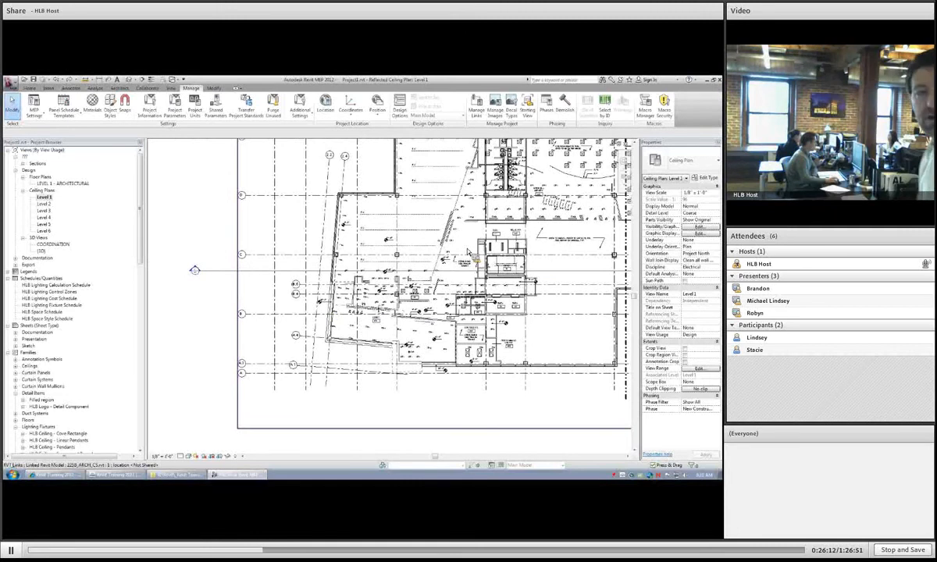
scroll(469, 252, "down", 2)
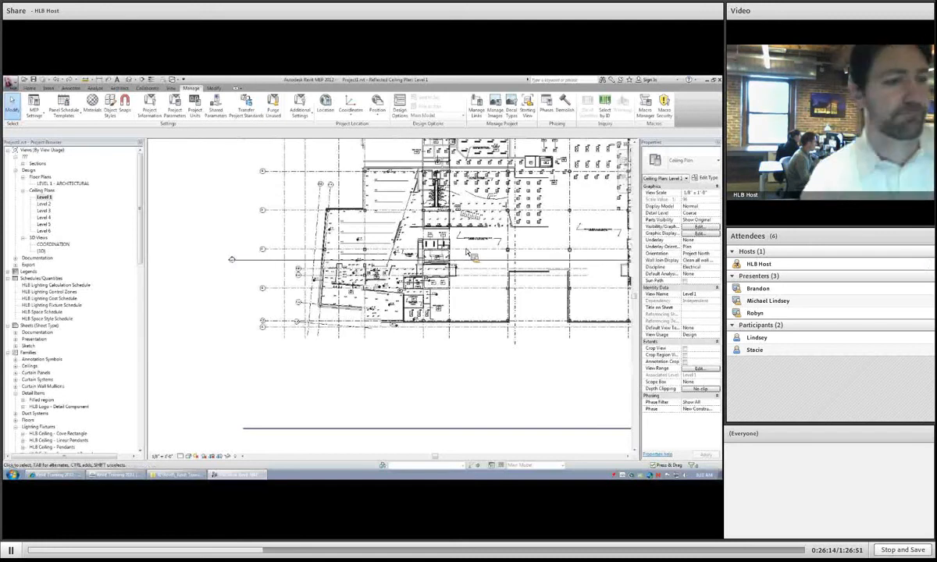
left_click(44, 203)
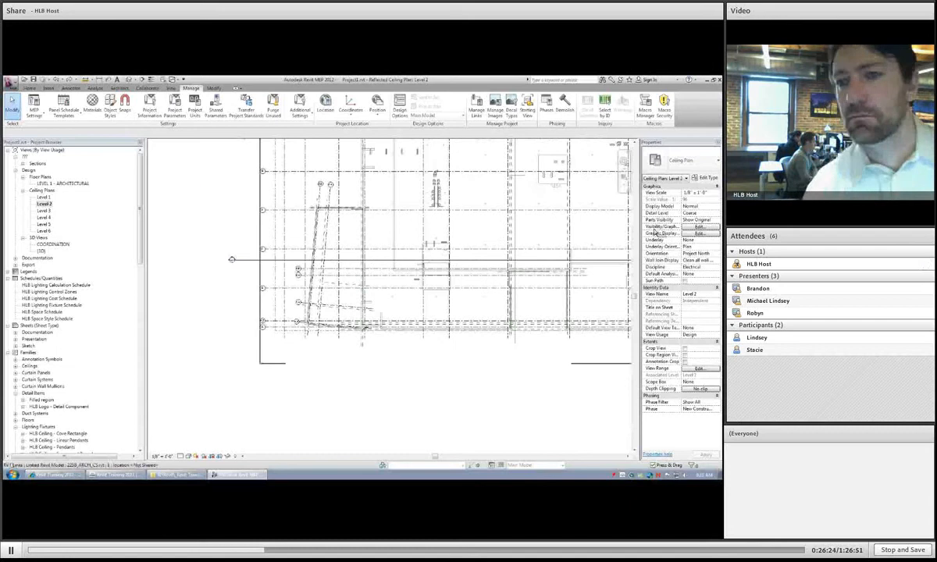
key("v")
key("g")
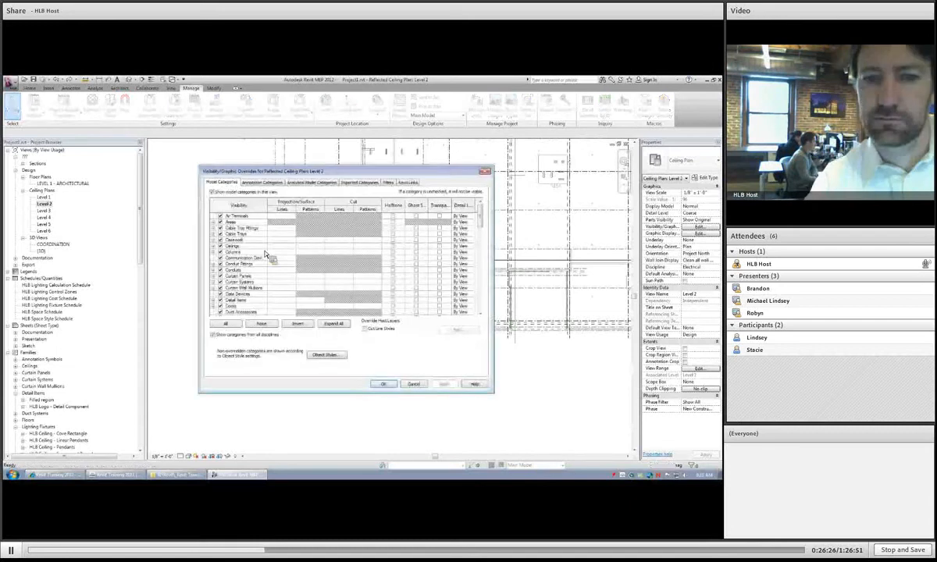
left_click(406, 182)
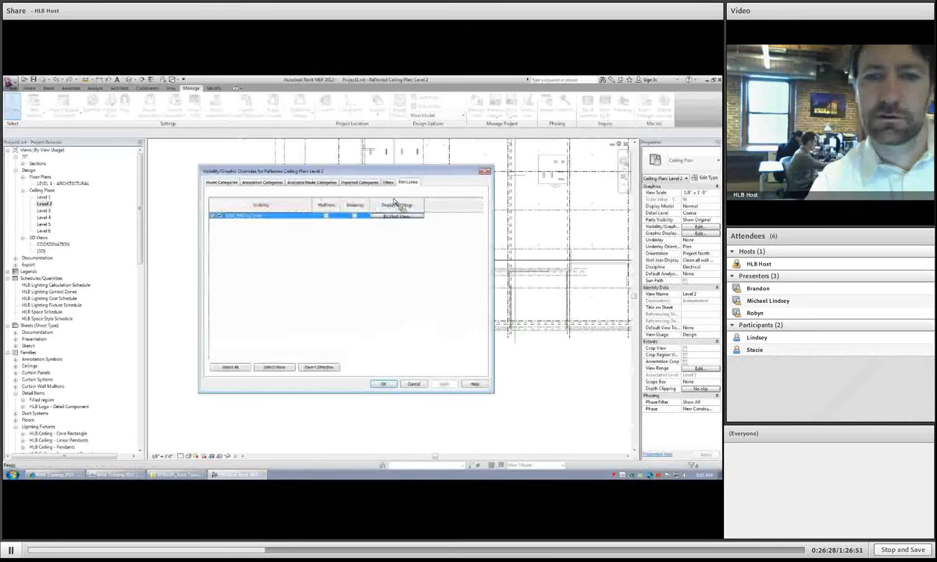
left_click(387, 218)
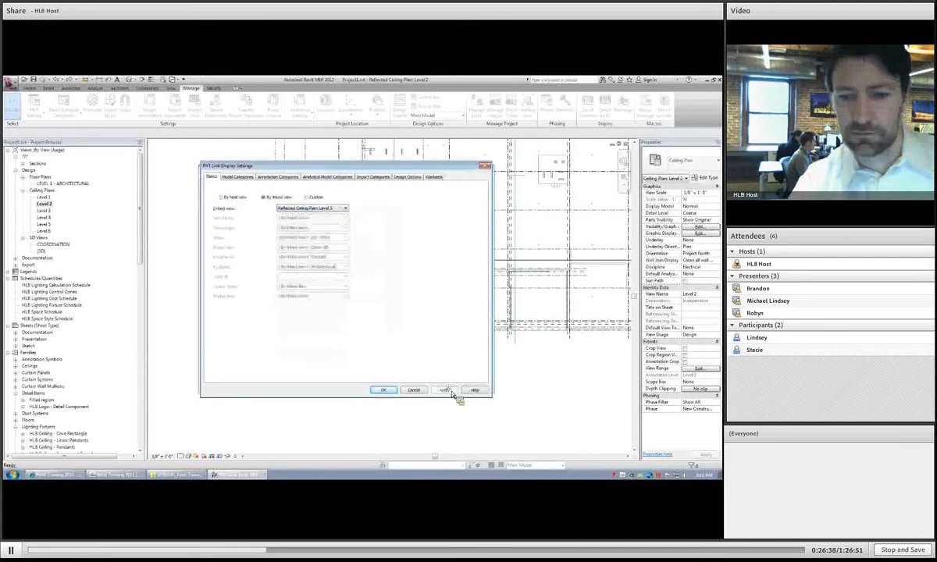
left_click(383, 391)
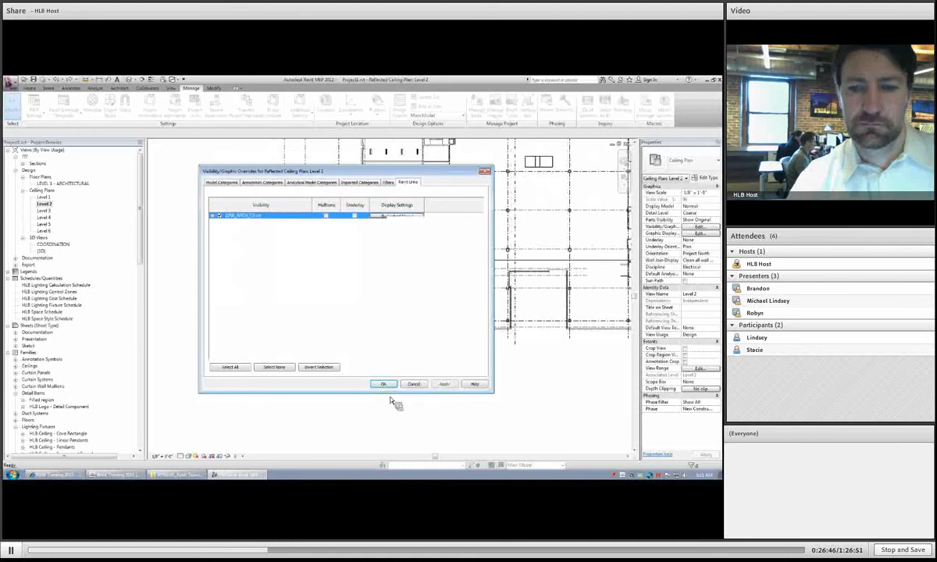
left_click(384, 385)
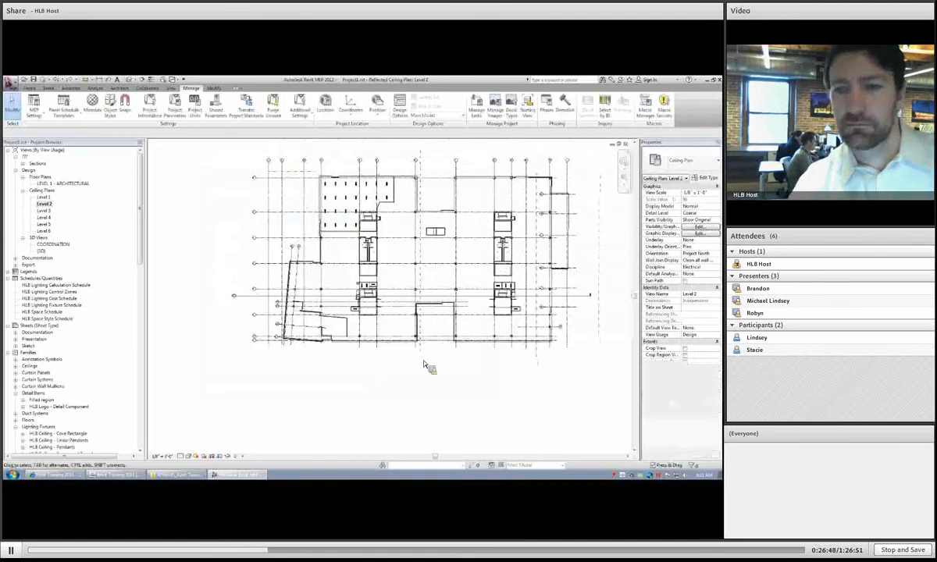
scroll(411, 300, "up", 3)
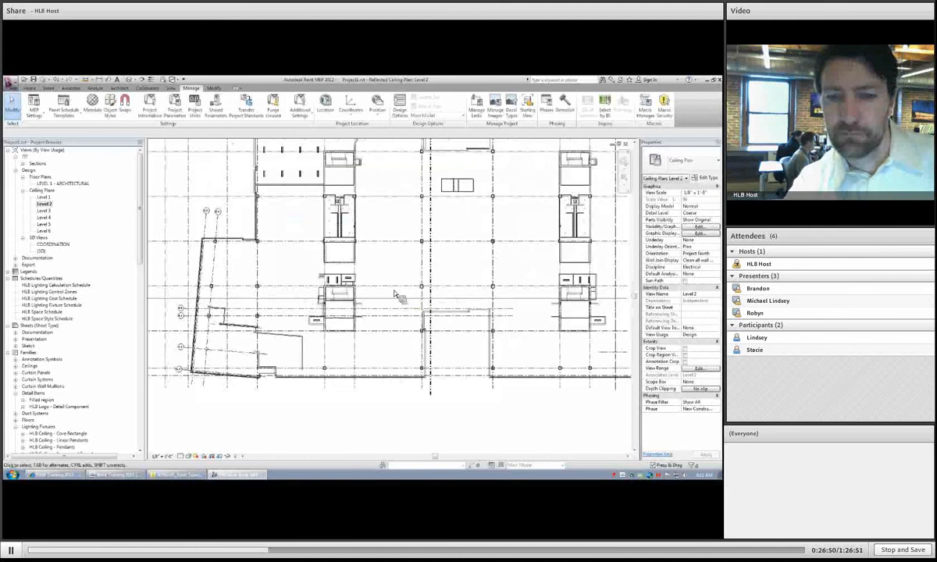
scroll(326, 279, "up", 2)
left_click(327, 279)
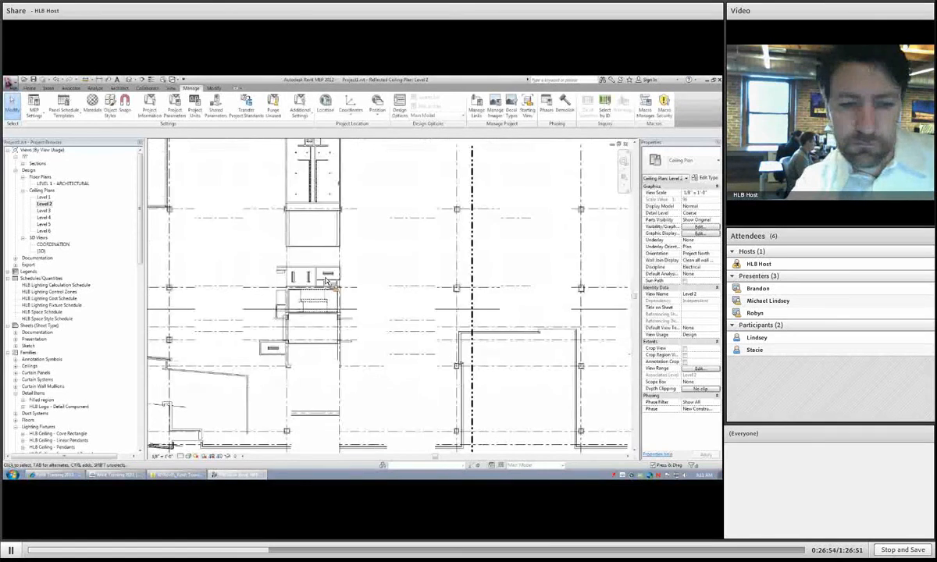
scroll(332, 282, "down", 2)
scroll(477, 317, "down", 2)
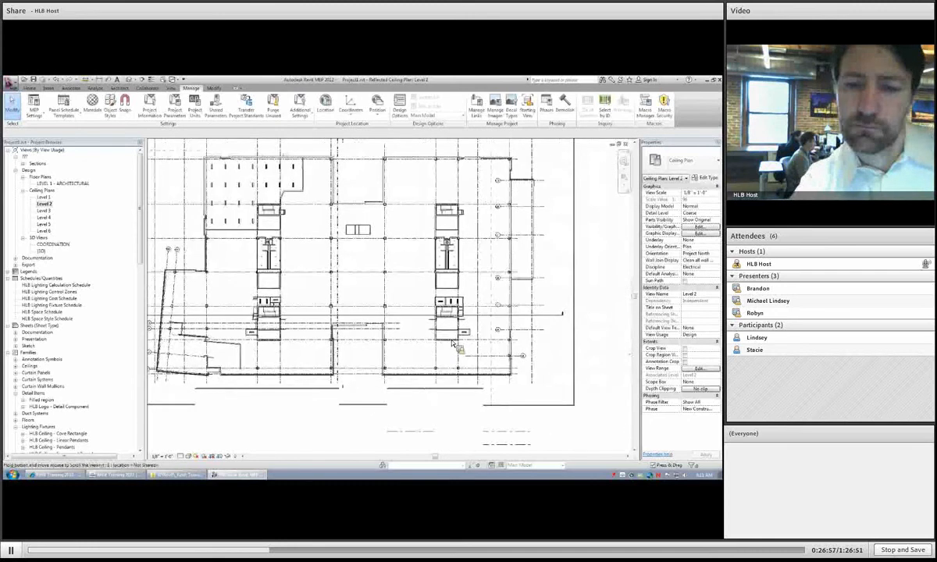
Place a spot elevation on the ceiling in the open area beside the western core of the Level 2 ceiling plan.
left_click(78, 90)
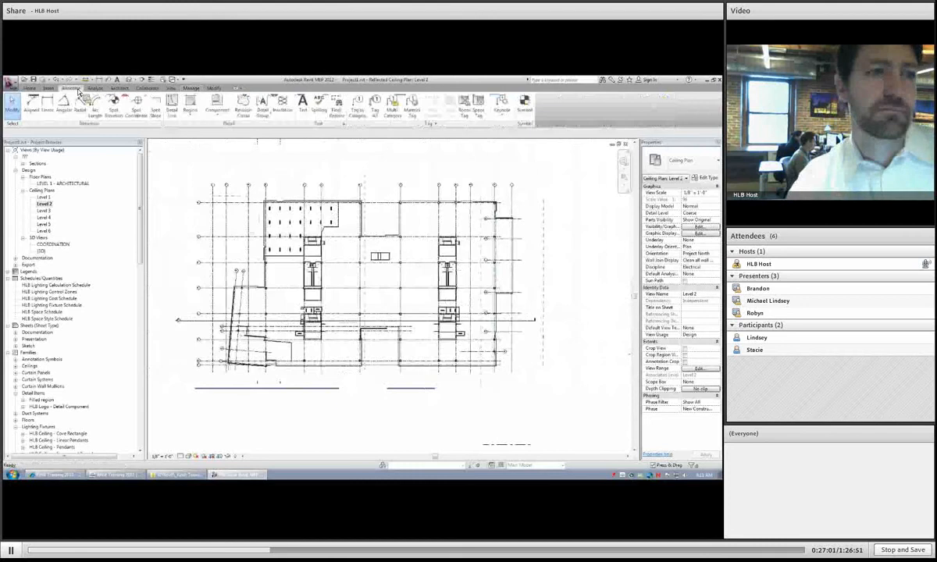
left_click(115, 105)
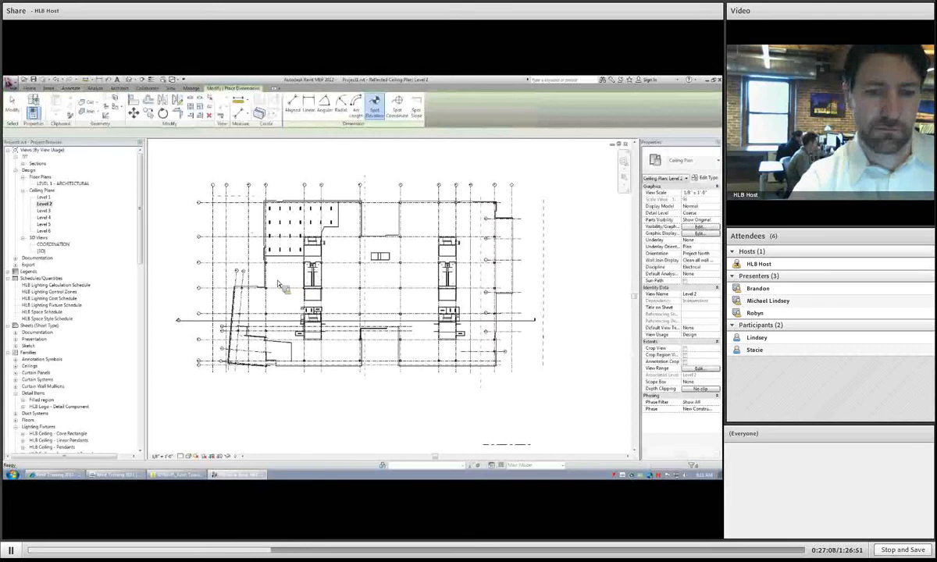
scroll(279, 286, "up", 3)
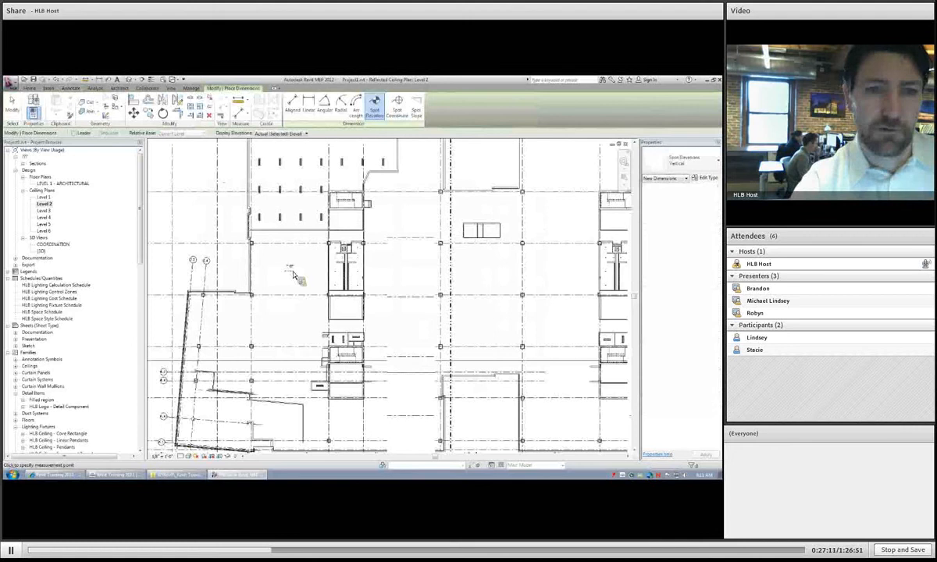
scroll(245, 279, "up", 2)
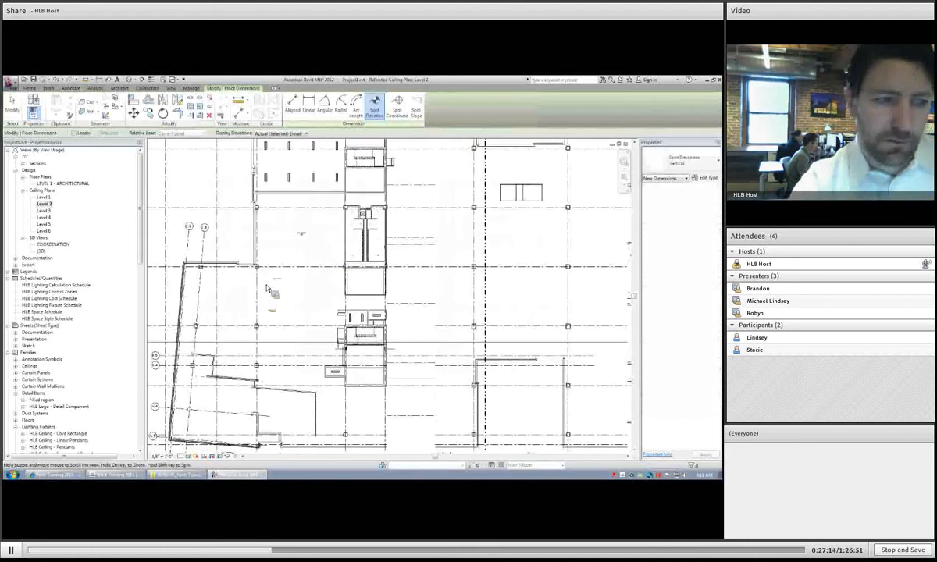
middle_click_drag(256, 298, 252, 304)
scroll(249, 311, "up", 5)
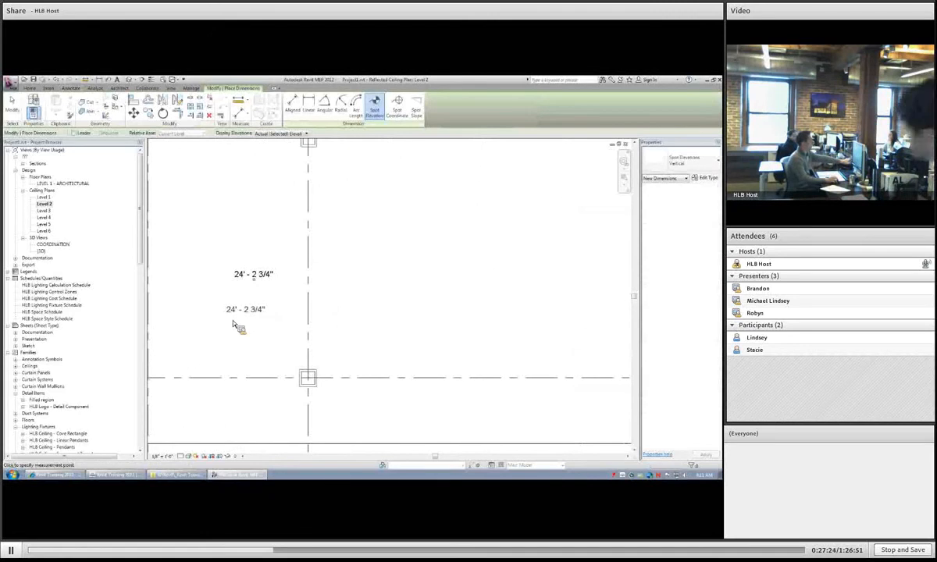
scroll(288, 260, "down", 2)
key("Escape")
scroll(287, 261, "down", 3)
Open the Level 3 ceiling plan and set the linked architectural model's display to by linked view, using a reflected ceiling plan.
double_click(43, 210)
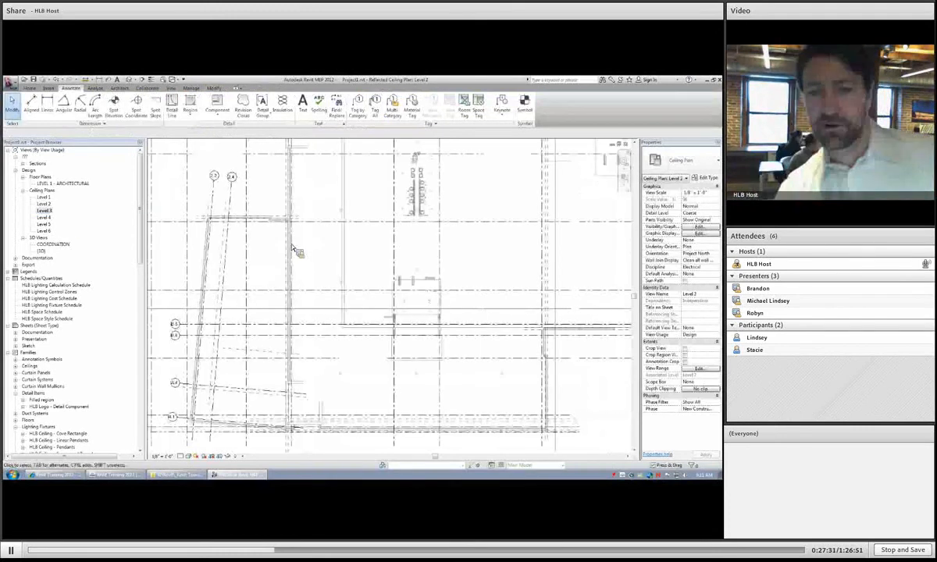
scroll(334, 254, "down", 2)
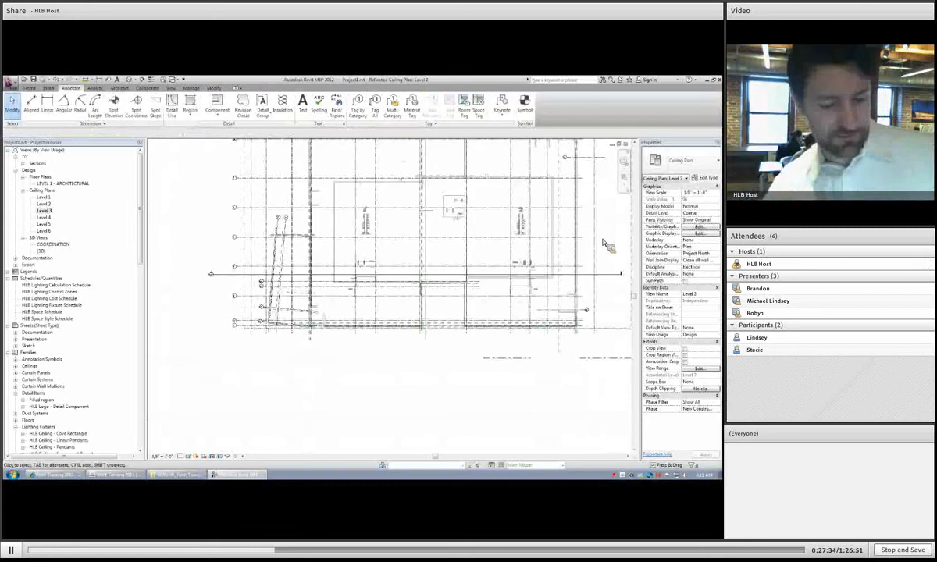
key("v")
key("v")
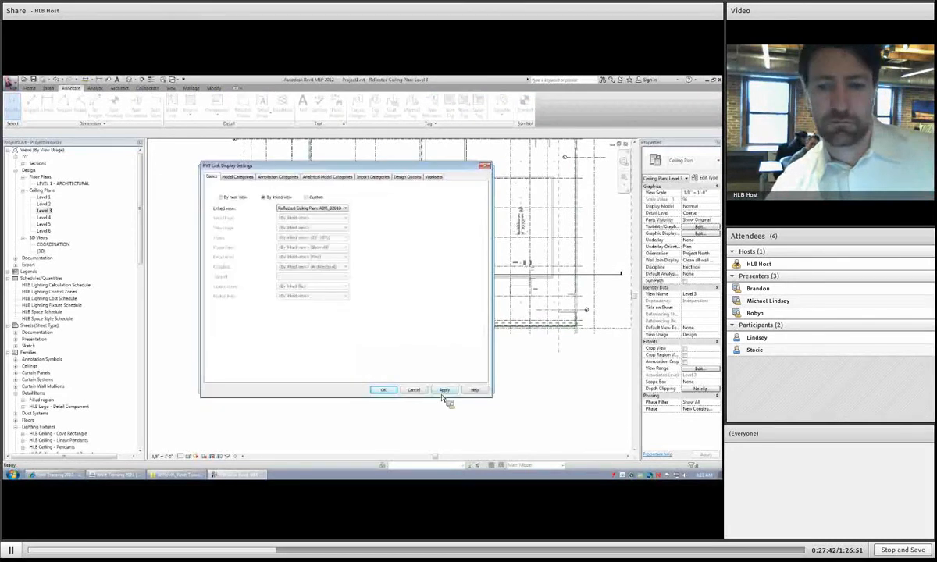
left_click(389, 389)
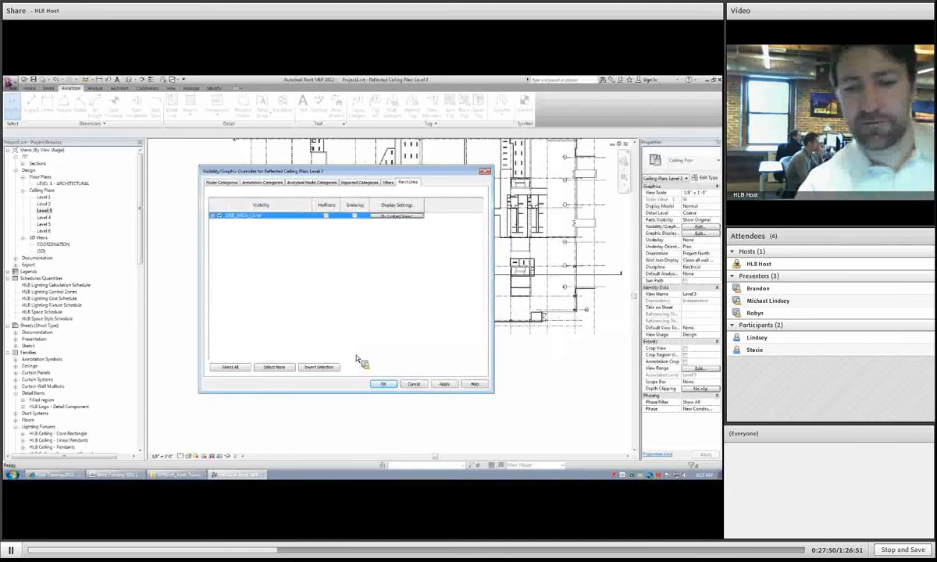
left_click(384, 384)
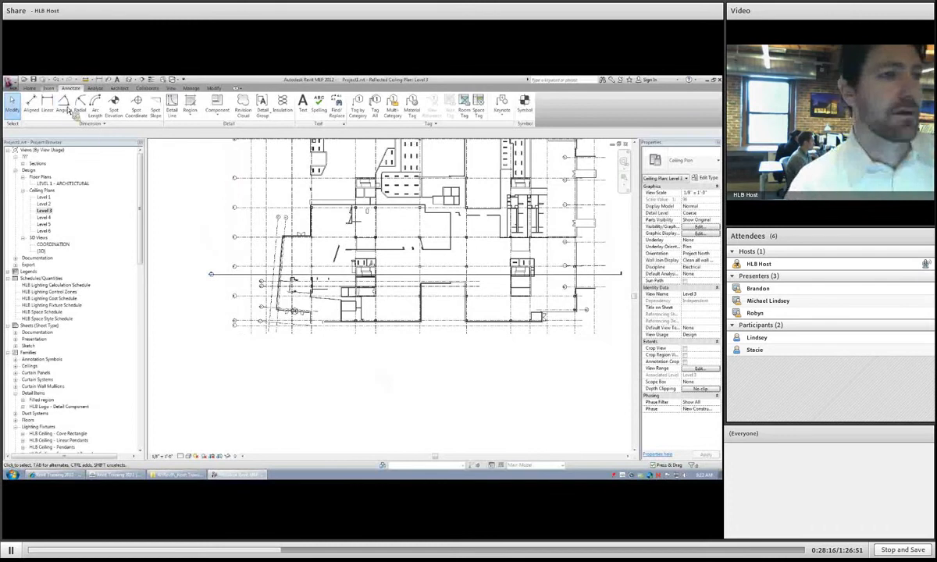
Link the Revit model 225B_ARCH_SHELL-CORE.rvt with Auto - By Shared Coordinates positioning and dismiss the resulting notices.
left_click(49, 89)
left_click(30, 107)
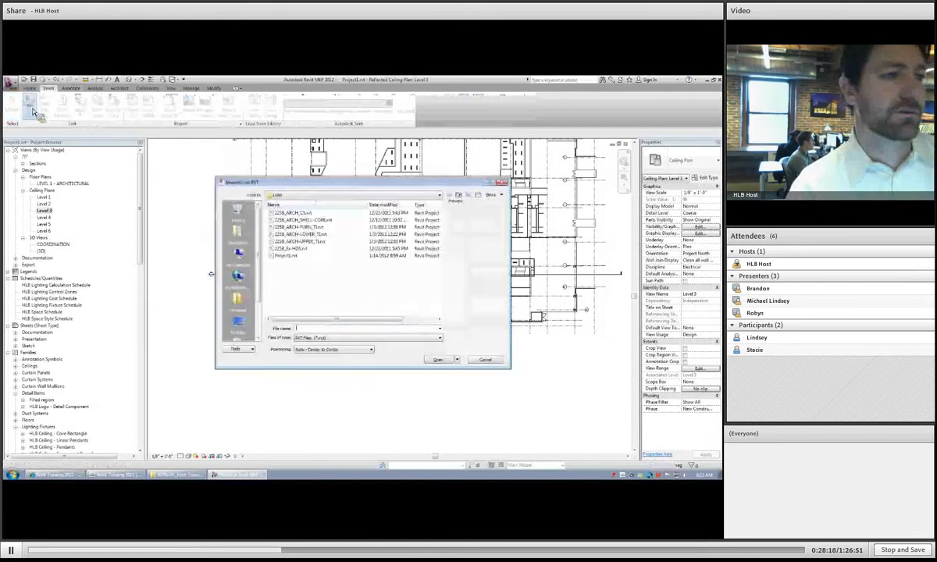
left_click(301, 227)
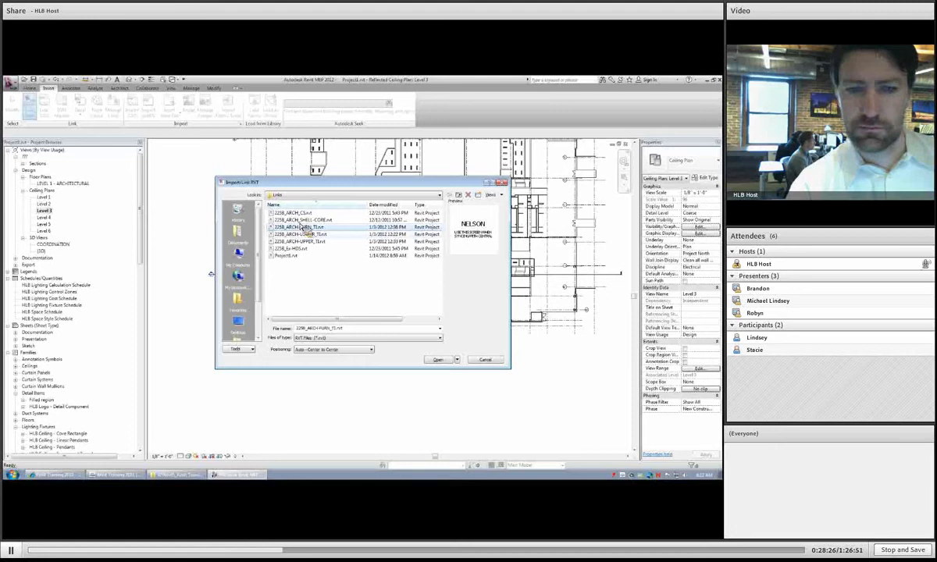
left_click(303, 220)
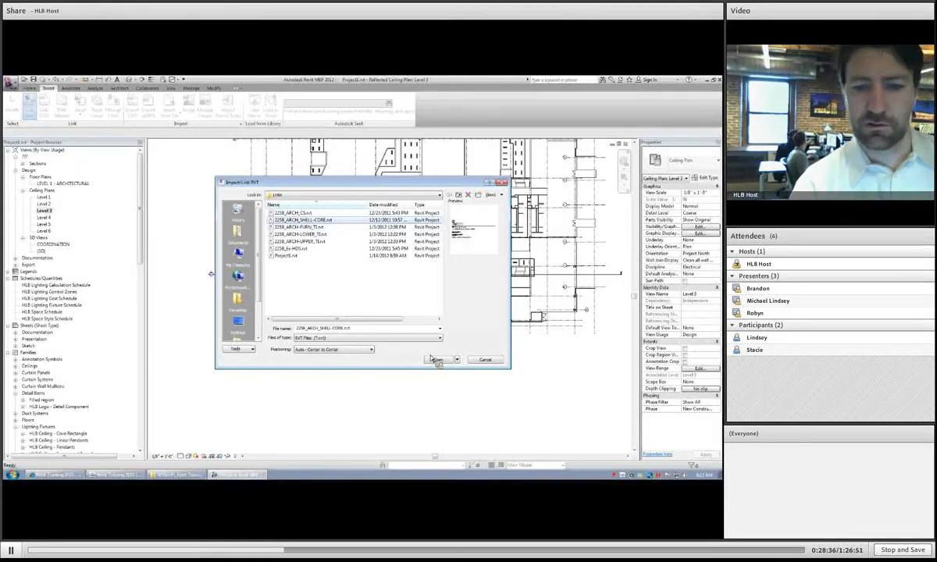
left_click(355, 352)
left_click(339, 362)
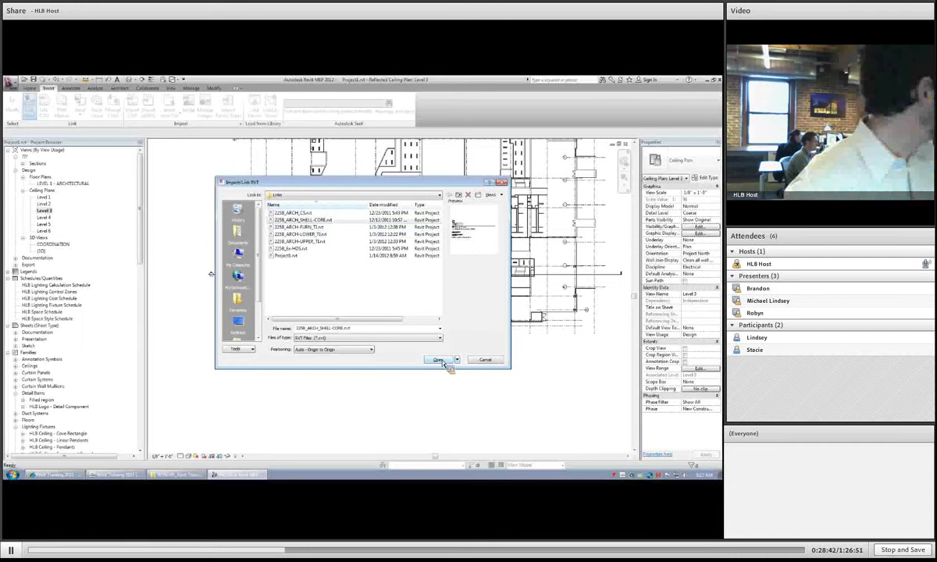
left_click(371, 351)
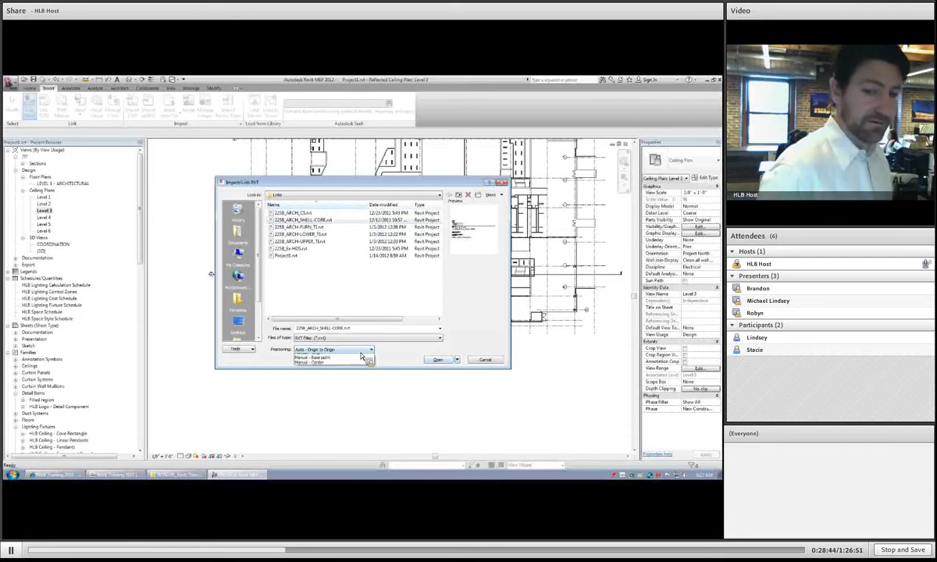
left_click(346, 371)
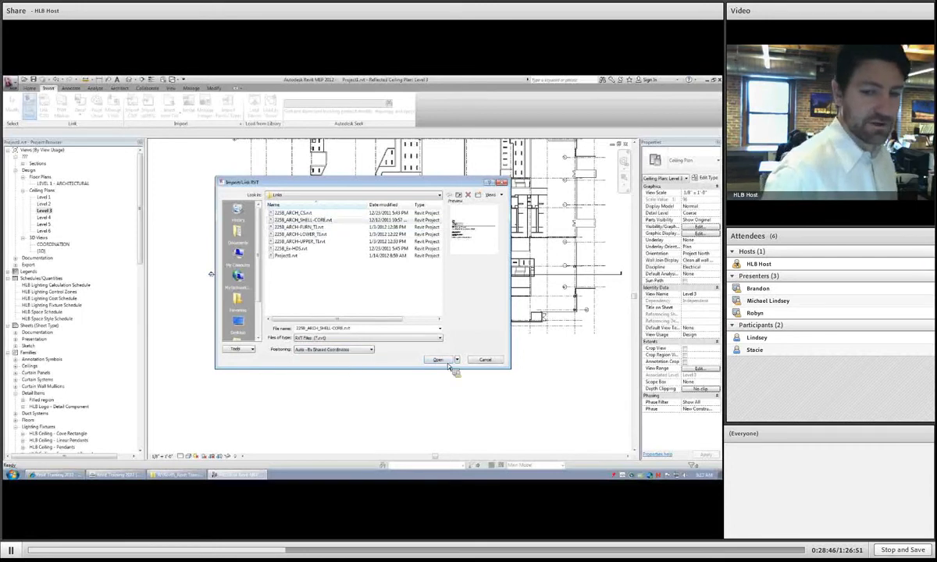
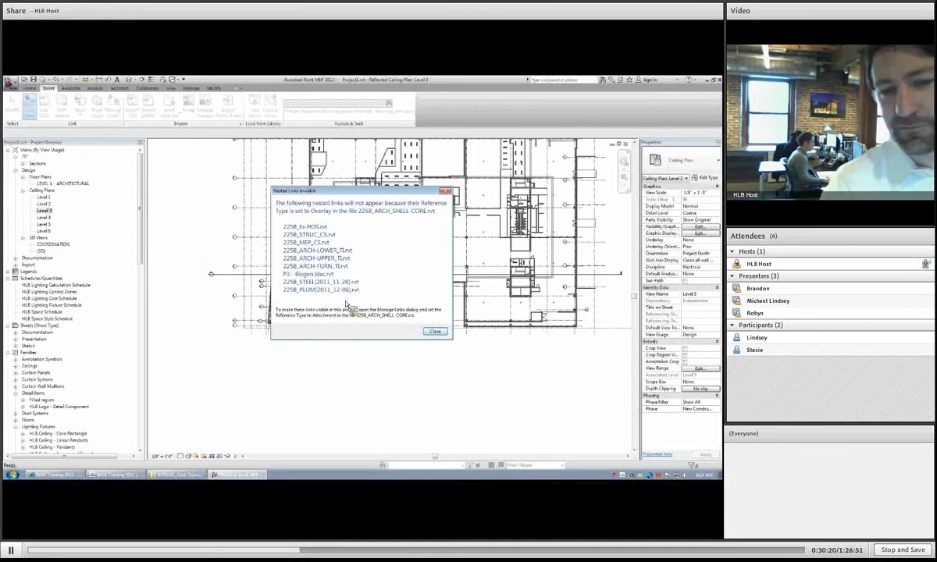
left_click(434, 332)
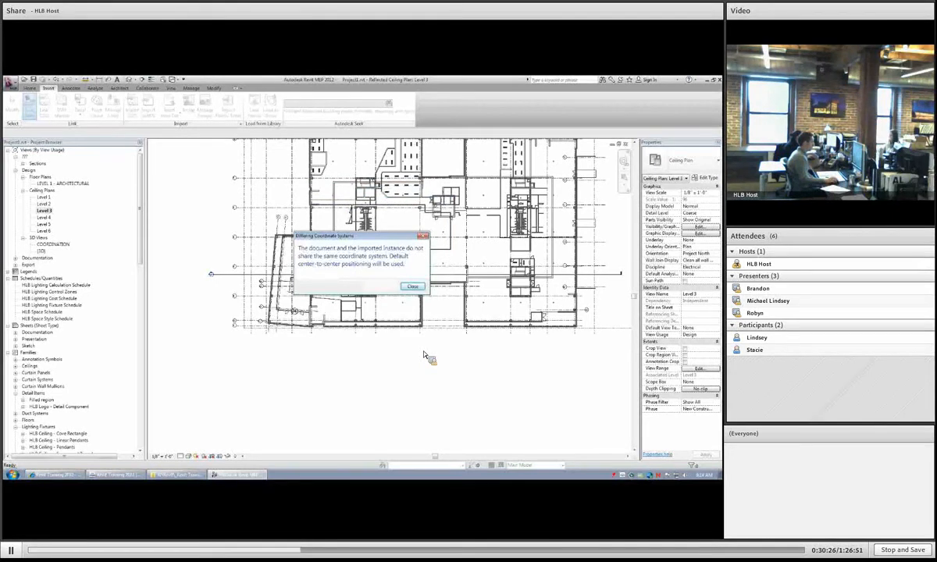
left_click(414, 287)
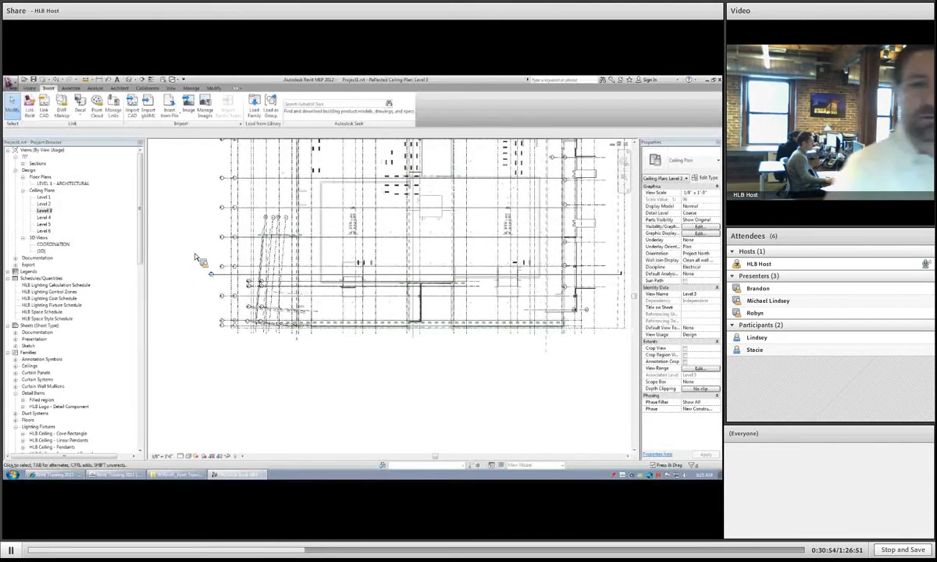
Inspect the properties of the 225B_ARCH_SHELL-CORE.rvt link in the Level 3 ceiling plan.
left_click(204, 250)
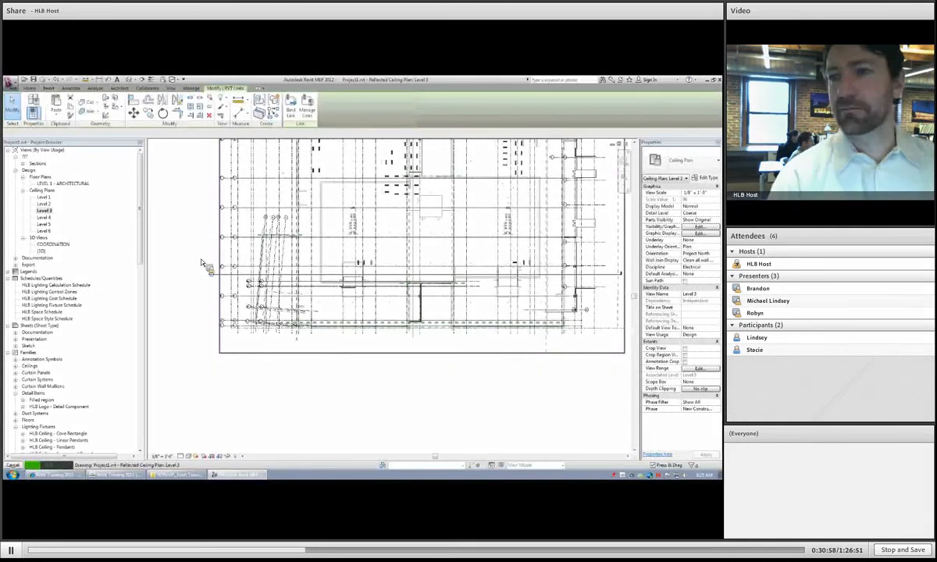
left_click(443, 219)
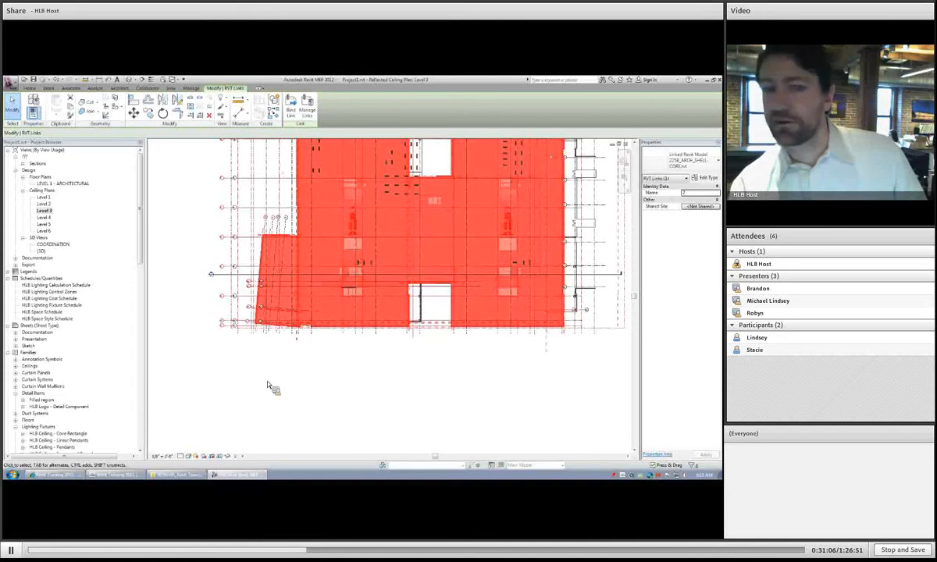
left_click(244, 394)
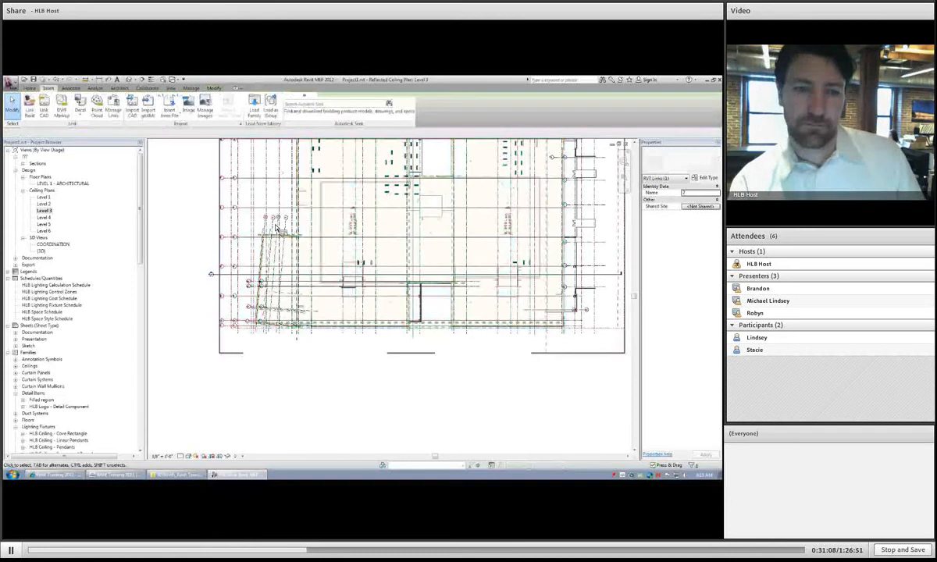
left_click(276, 228)
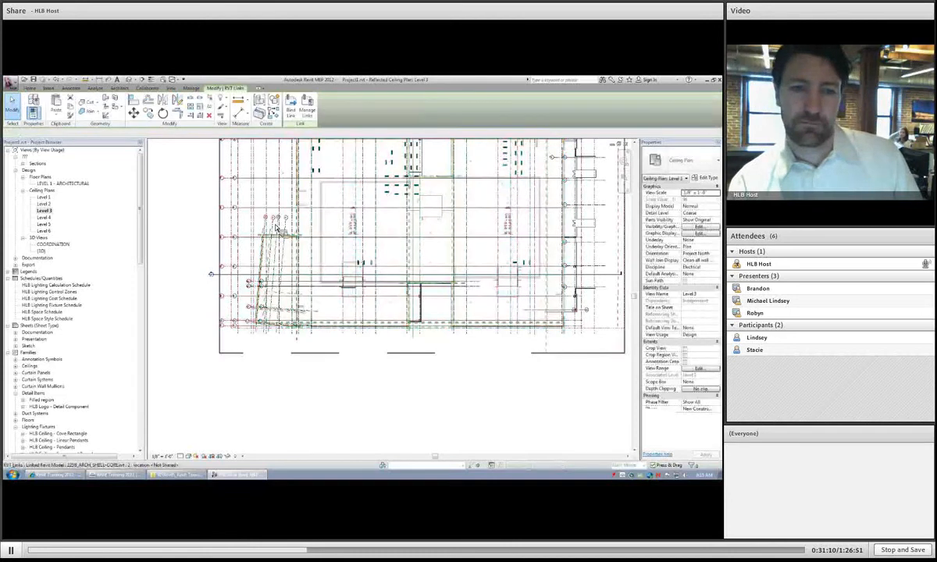
left_click(276, 228)
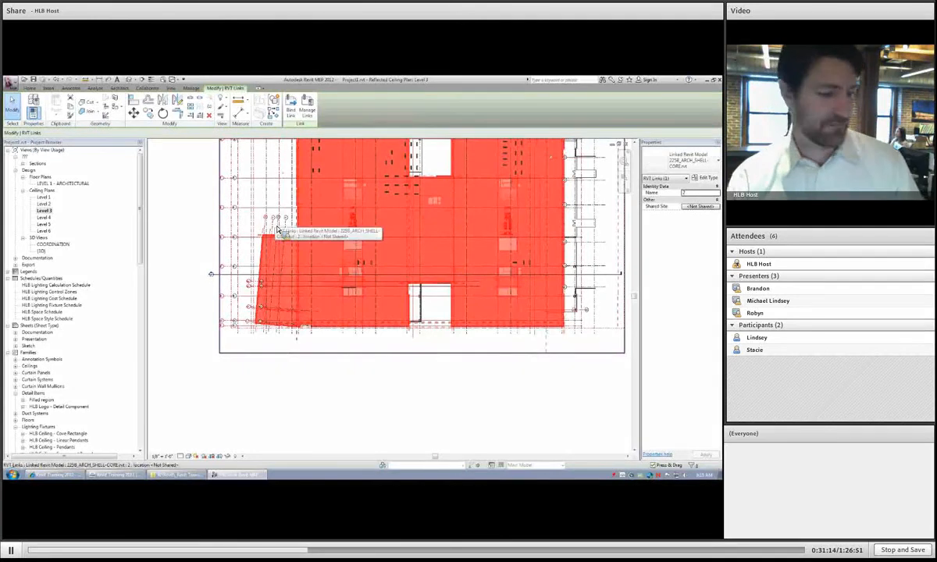
key("Escape")
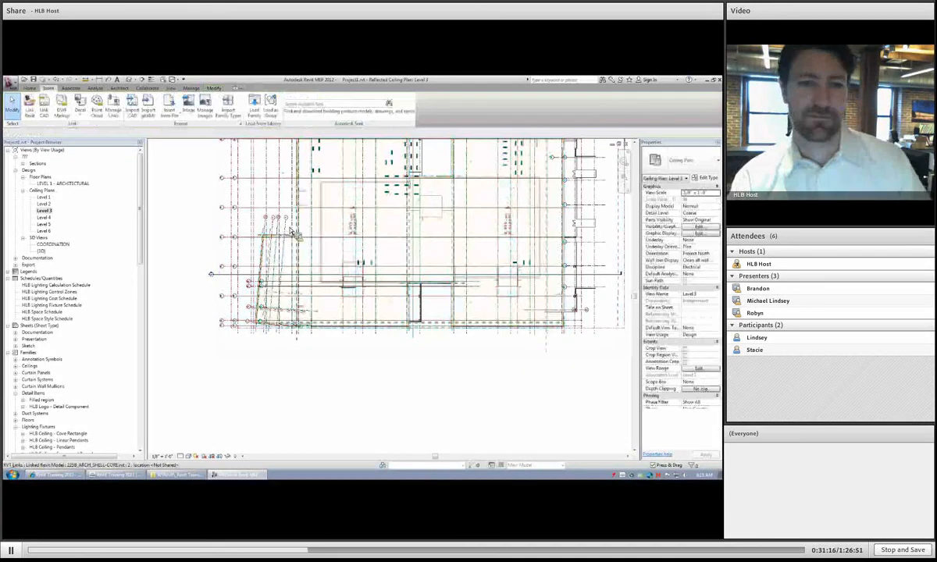
Reconcile shared coordinates with the 225B_ARCH_CS.rvt link, publishing the current project's coordinate system to its Internal position.
left_click(291, 231)
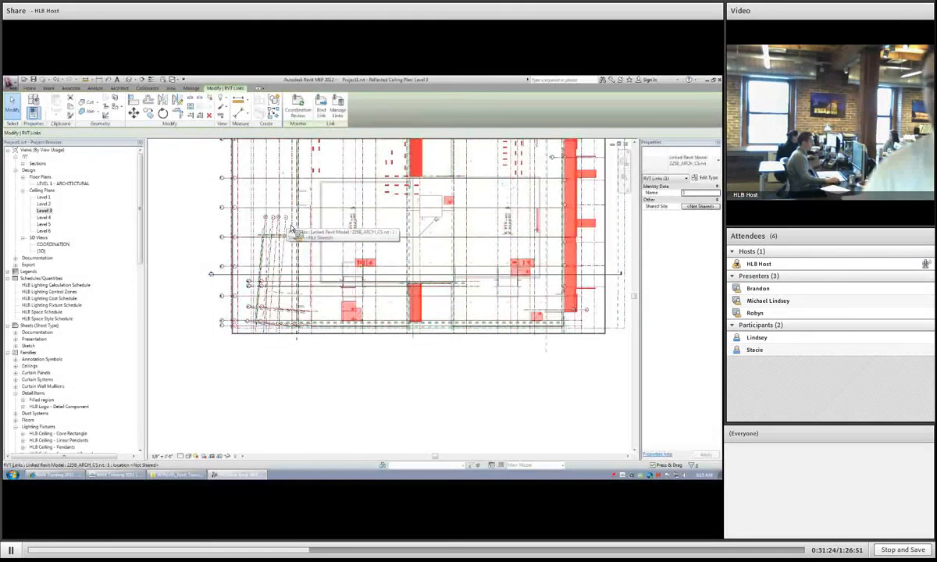
left_click(703, 207)
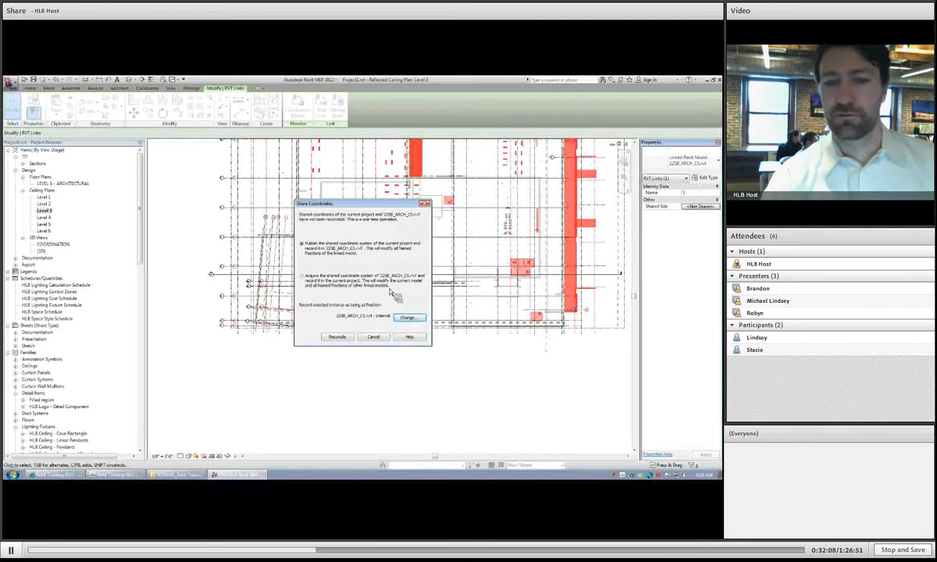
left_click(345, 338)
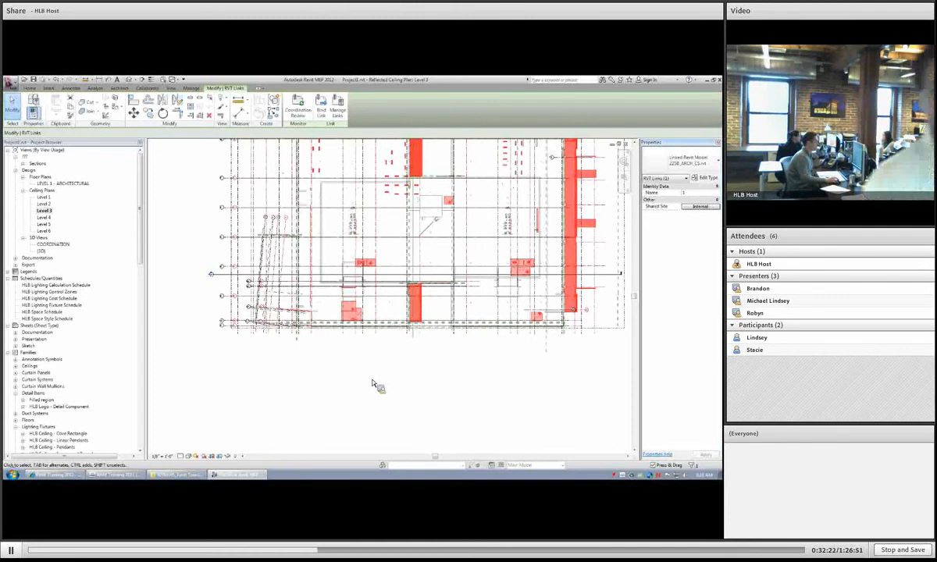
left_click(286, 235)
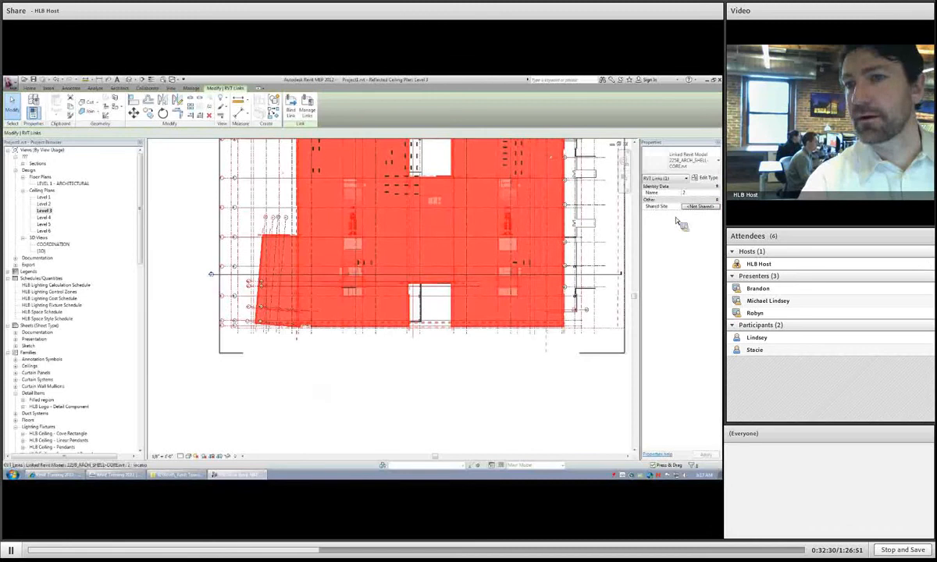
left_click(704, 207)
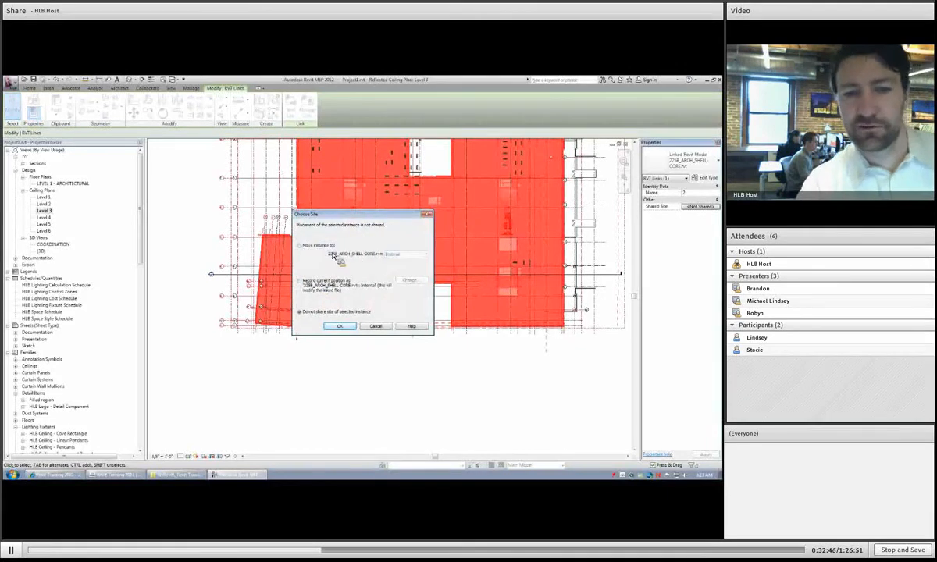
left_click(321, 291)
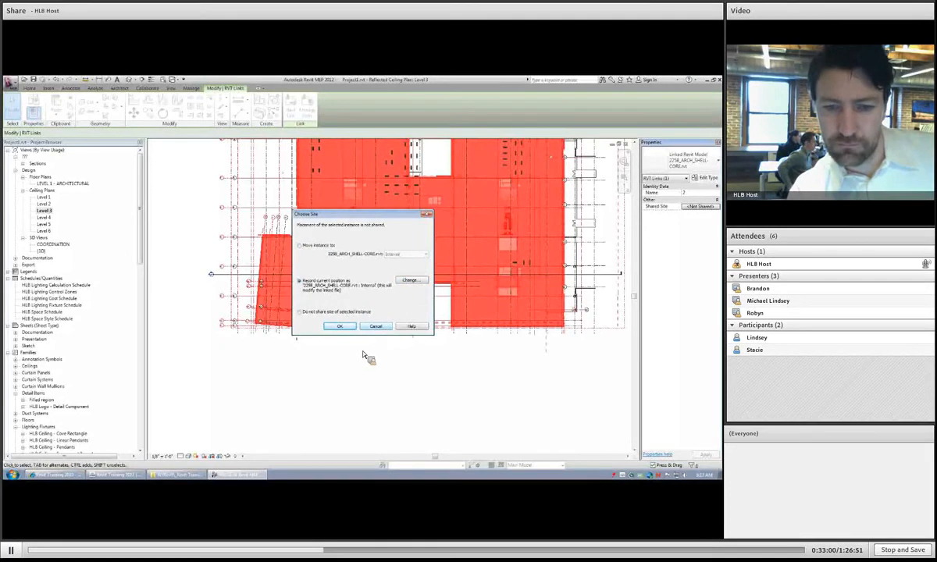
left_click(376, 326)
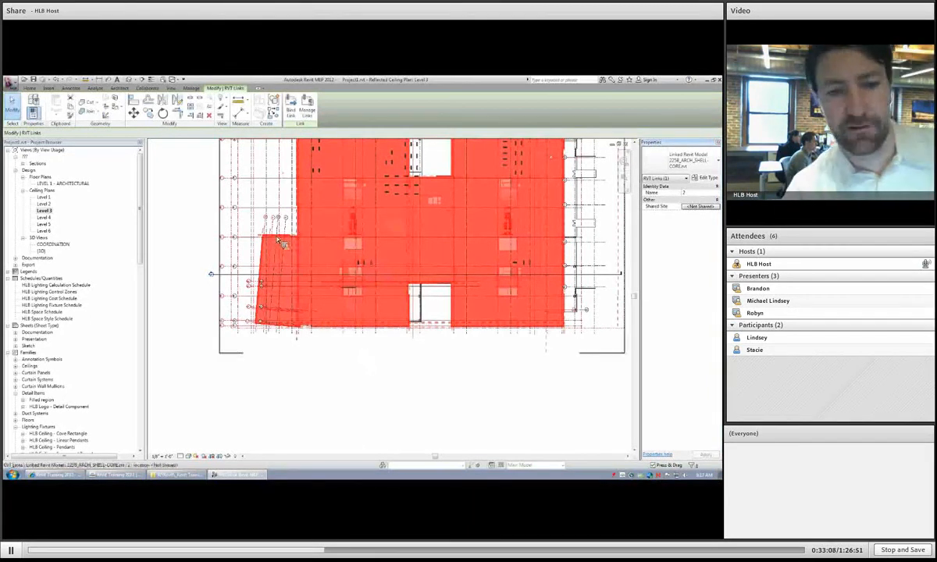
Move the 225B_ARCH_SHELL-CORE.rvt link so its grid 2.2 bubble lands on the matching grid 2.2 bubble of the 225B_ARCH_CS.rvt link.
scroll(281, 240, "up", 5)
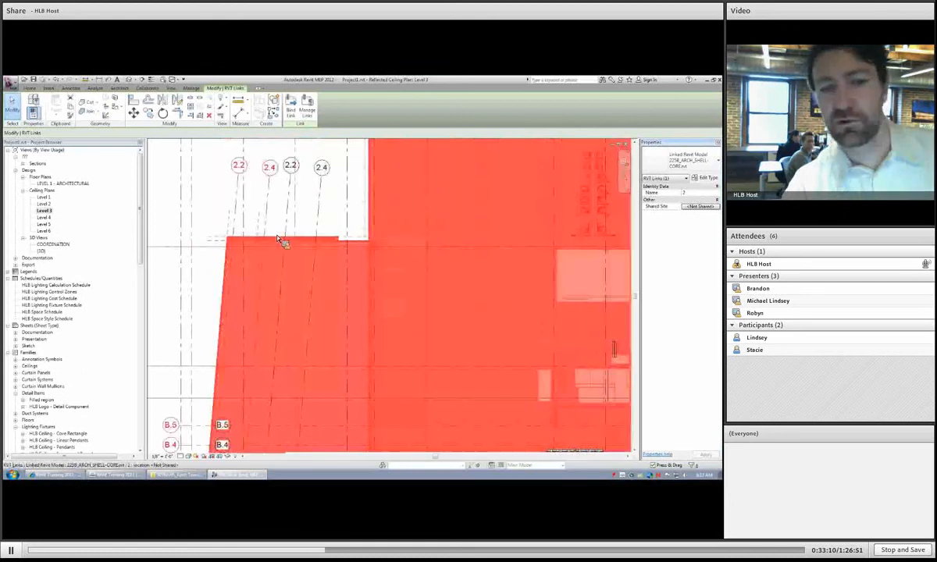
scroll(245, 218, "up", 1)
key("m")
key("v")
left_click(241, 163)
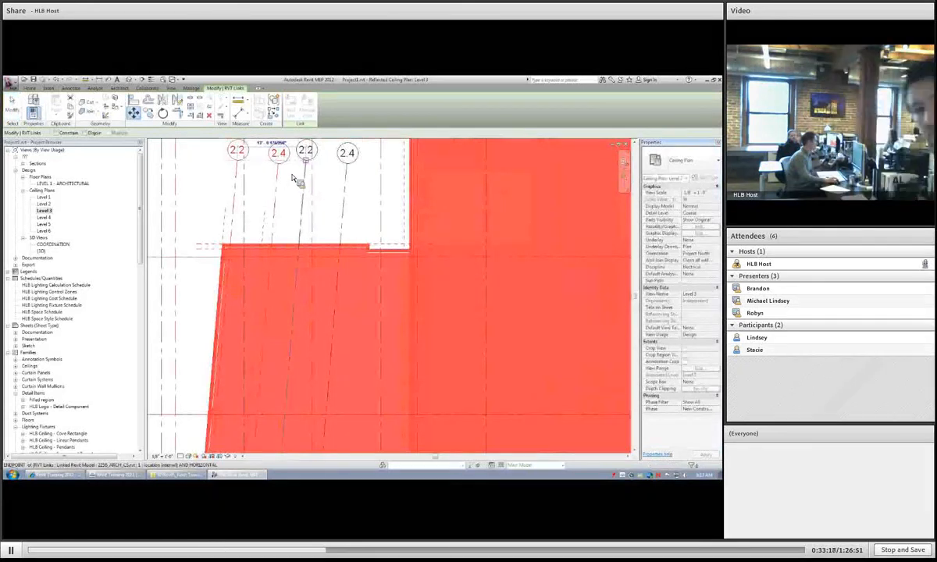
left_click(293, 179)
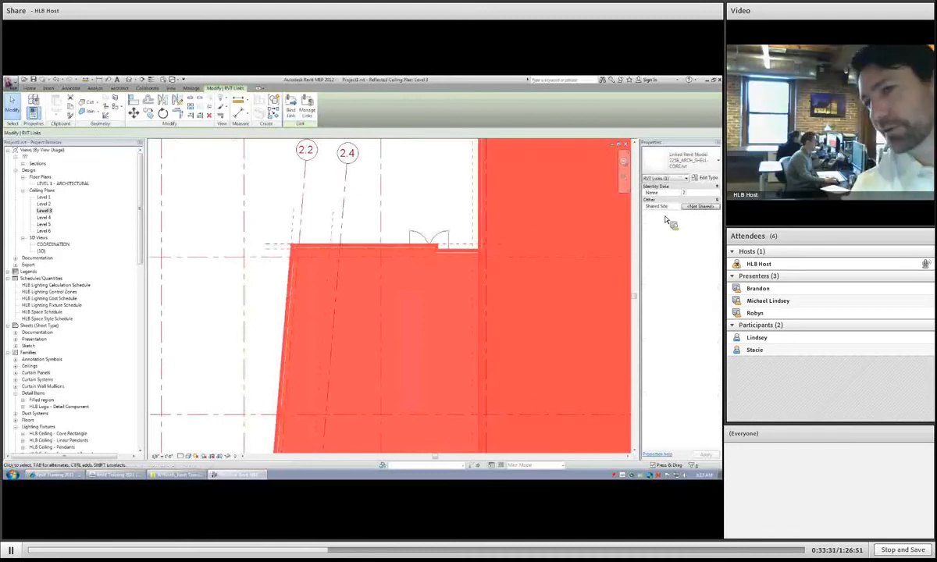
Share the site of the 225B_ARCH_SHELL-CORE.rvt link by recording its current position as Internal.
left_click(701, 207)
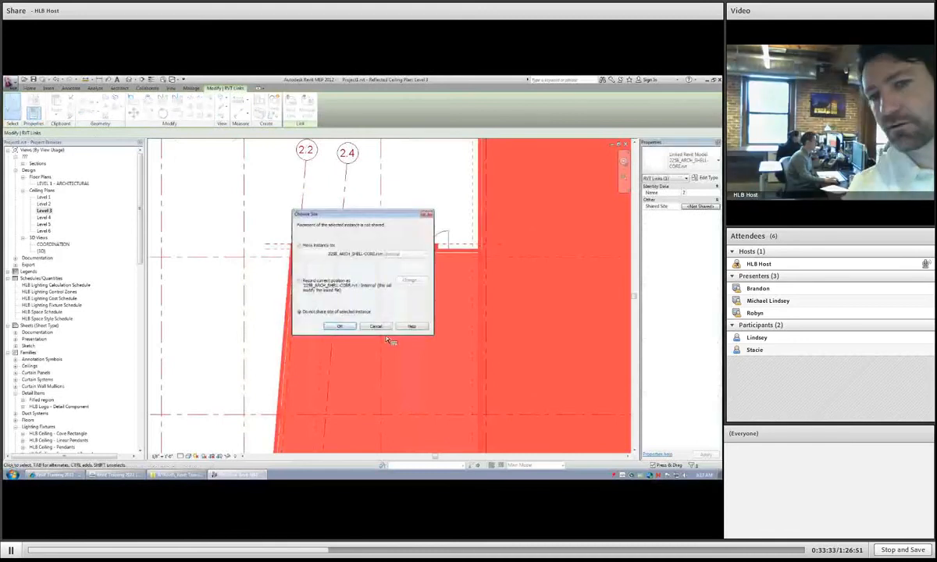
left_click(325, 289)
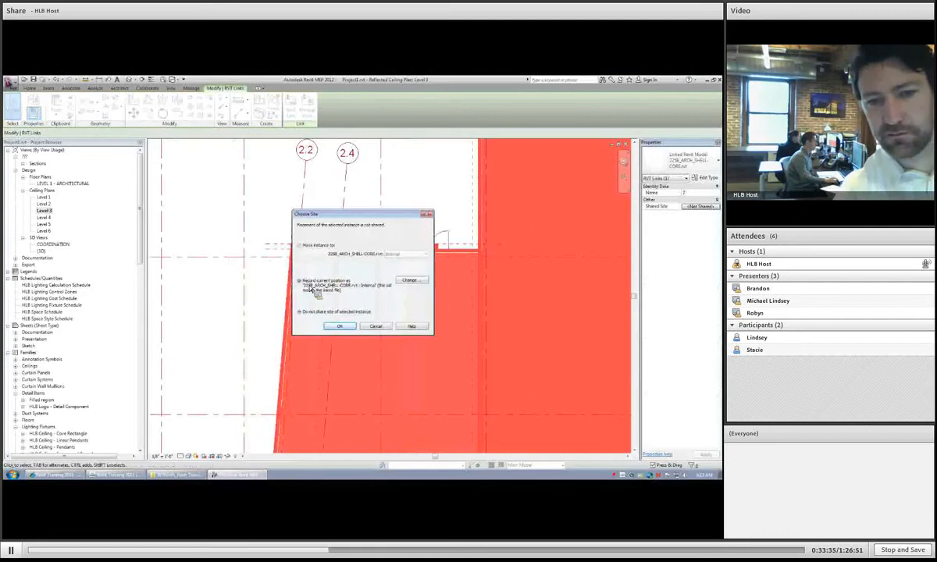
left_click(329, 290)
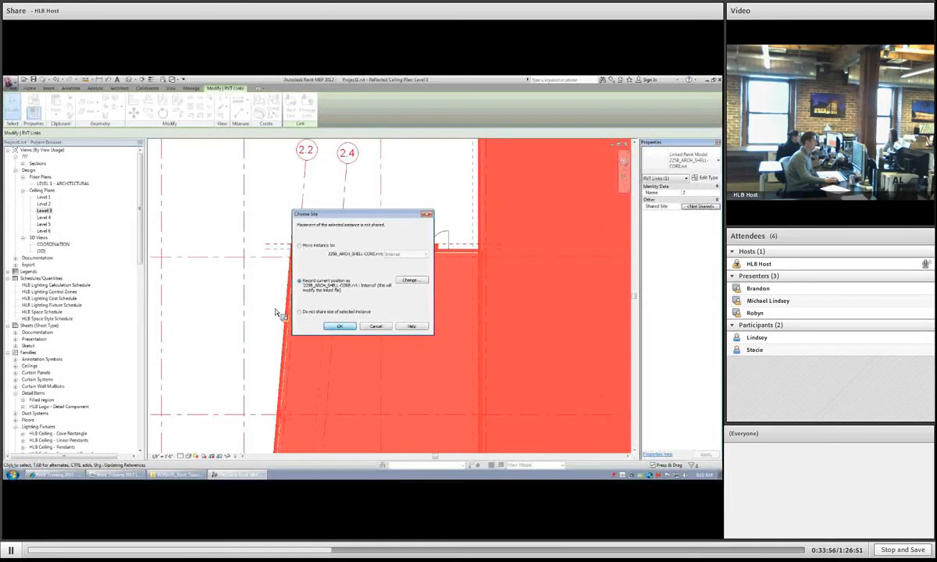
key("Return")
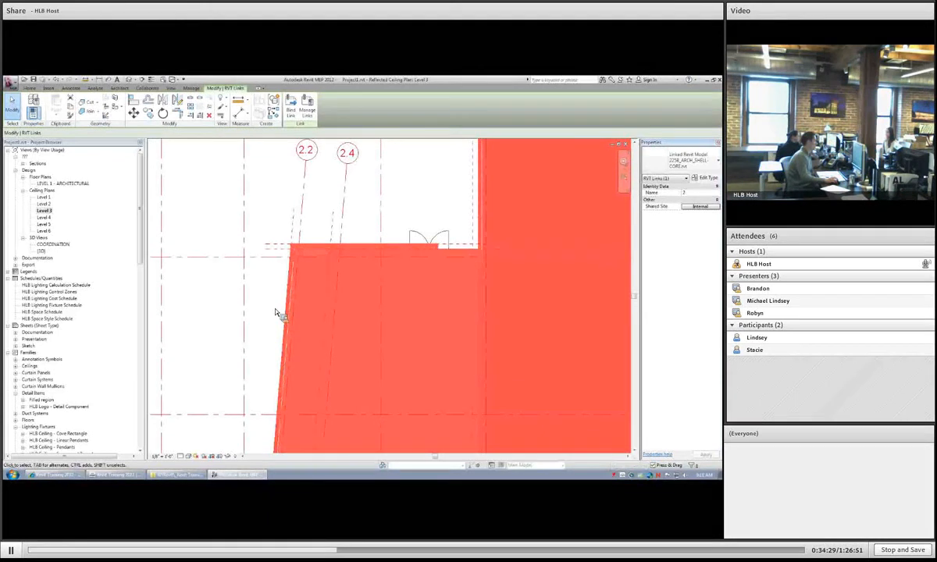
Check the Shared Site property of the 225B_ARCH_SHELL-CORE.rvt link and examine the links' alignment across the whole Level 3 plan.
left_click(304, 205)
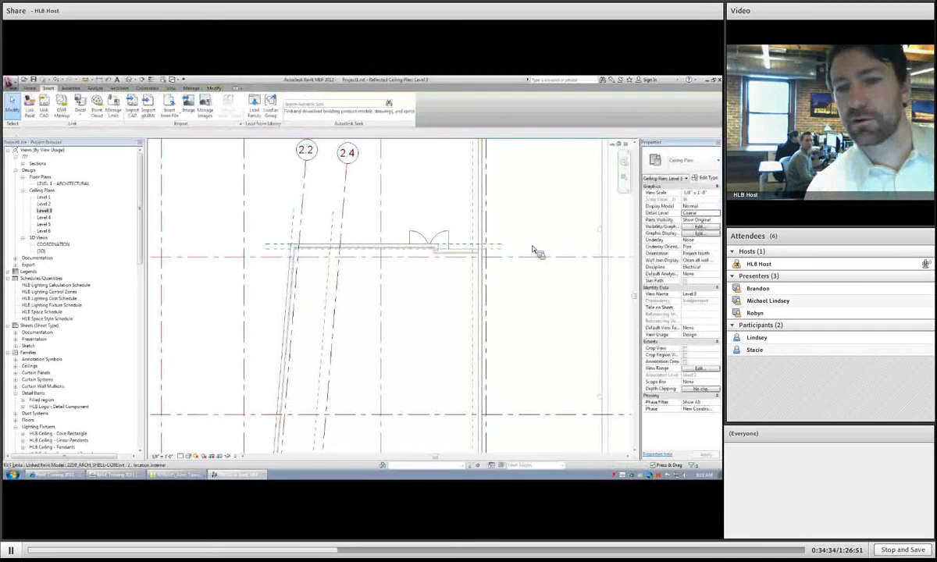
left_click(534, 250)
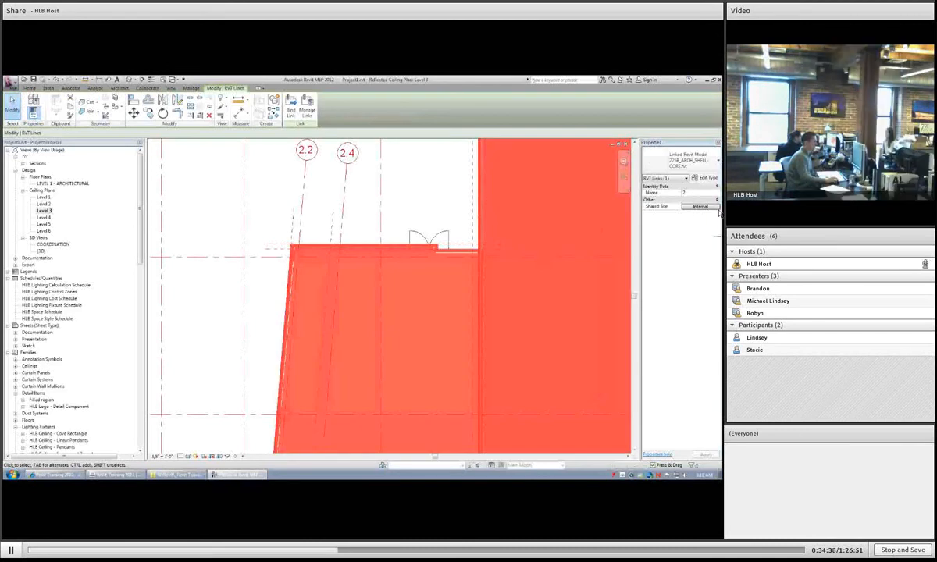
left_click(717, 207)
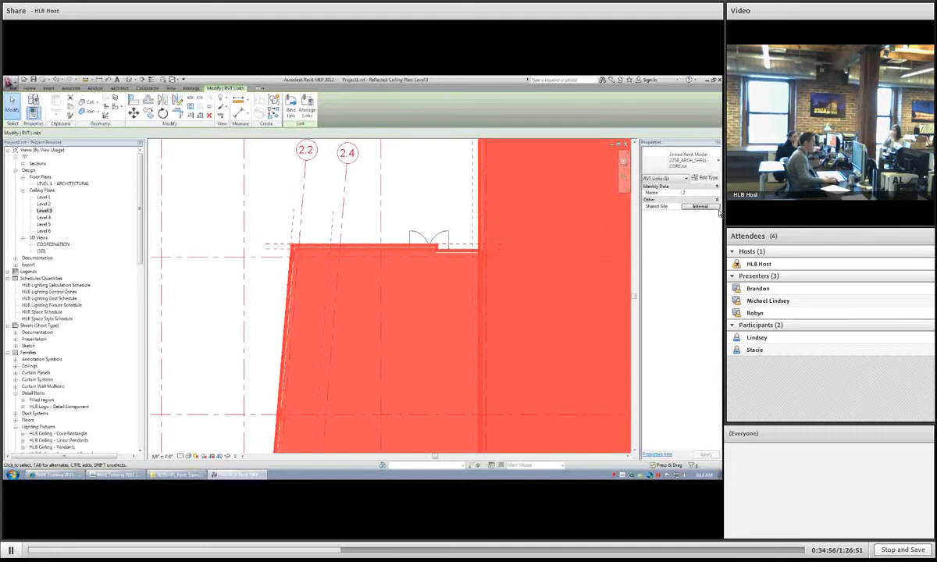
left_click(447, 190)
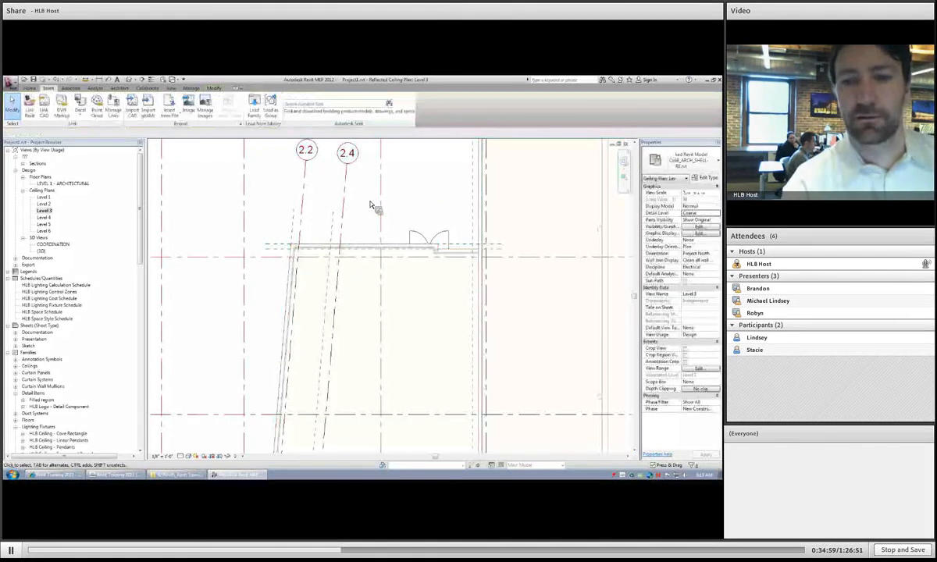
right_click(321, 190)
left_click(411, 232)
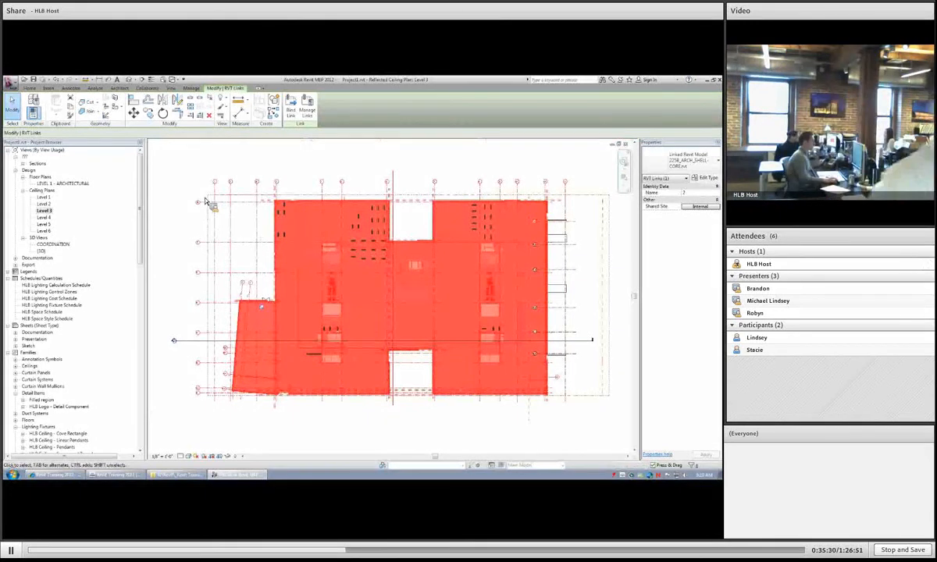
left_click(168, 216)
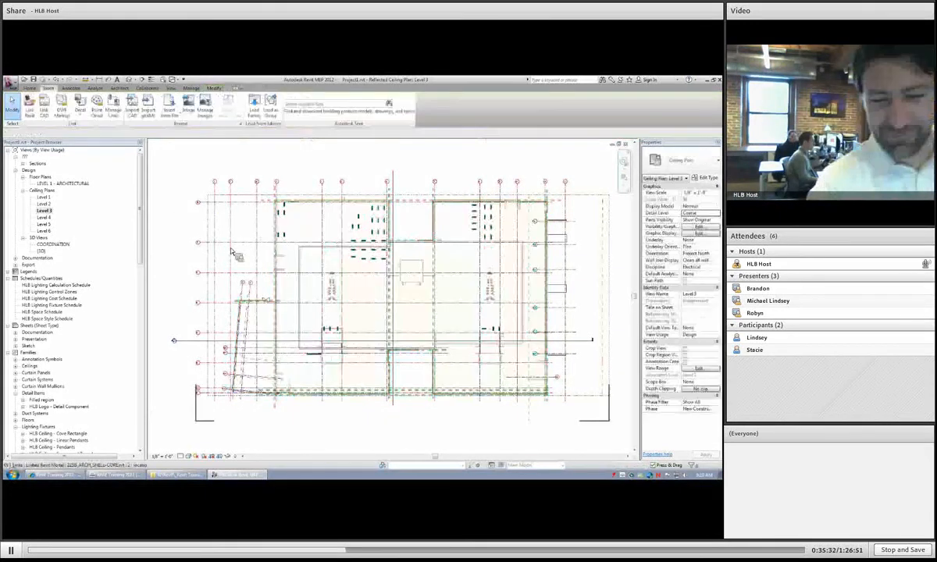
Open the Level 1 ceiling plan and review the display settings of its Revit links.
double_click(44, 198)
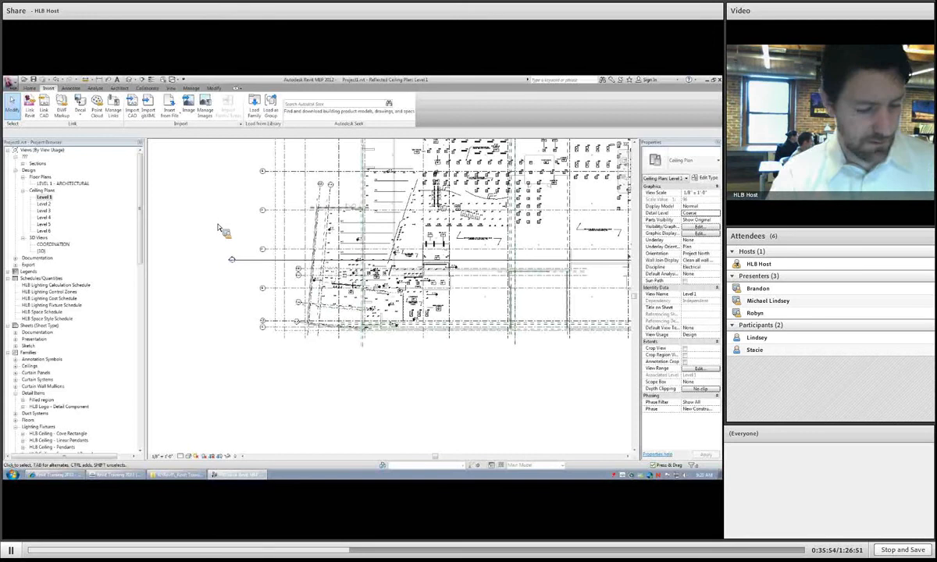
left_click(415, 308)
left_click(408, 182)
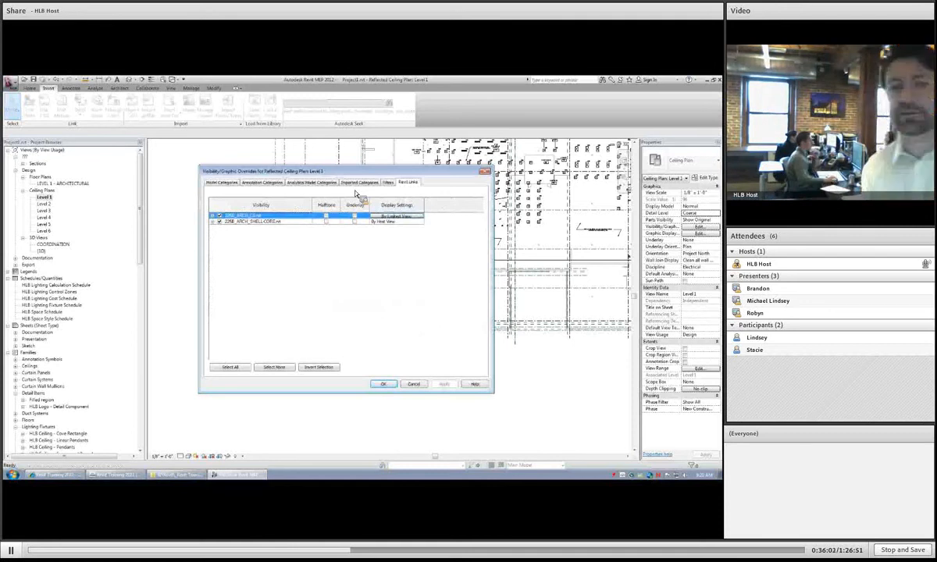
left_click(422, 223)
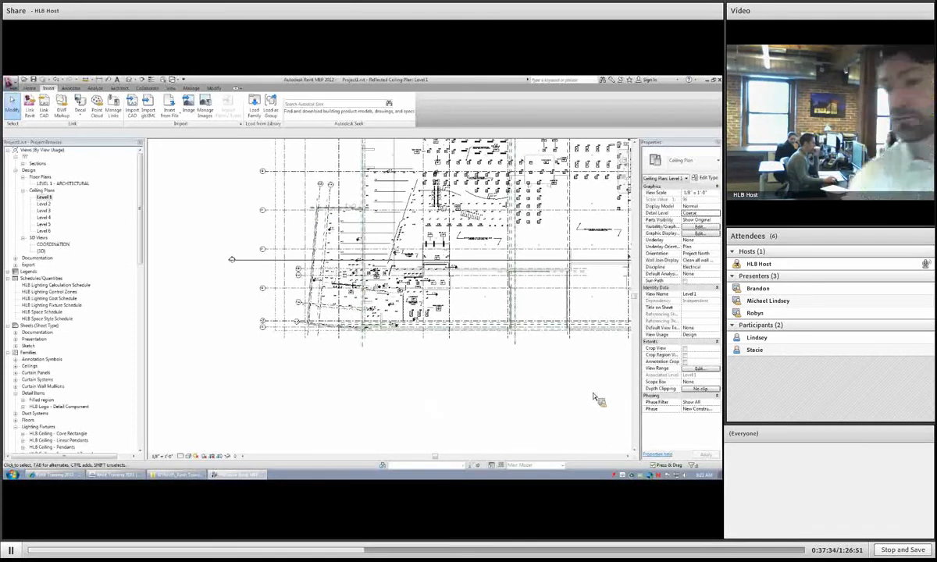
Apply the Level 1 view range with the top and view depth at Level Above (Level 2) and the cut plane offset at 7' 6".
left_click(700, 369)
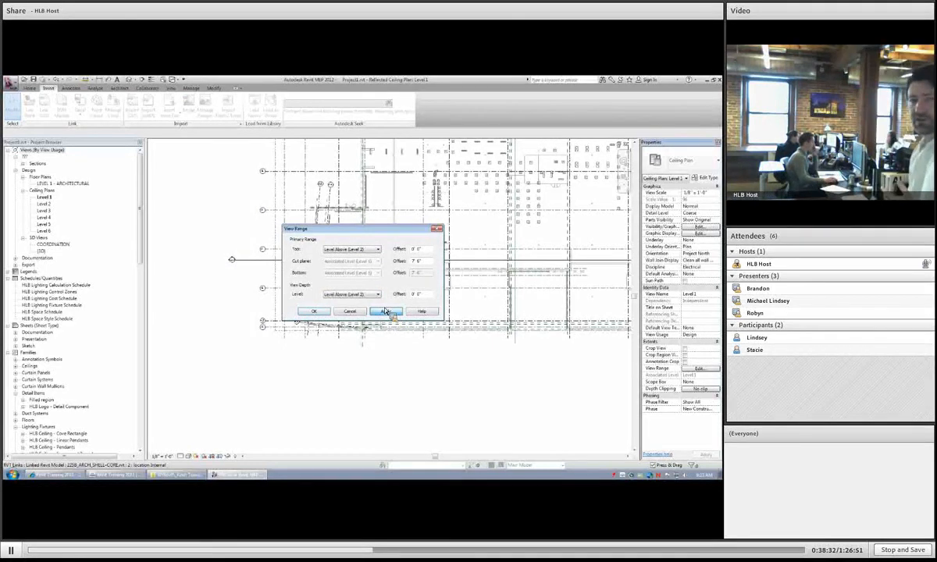
left_click(385, 312)
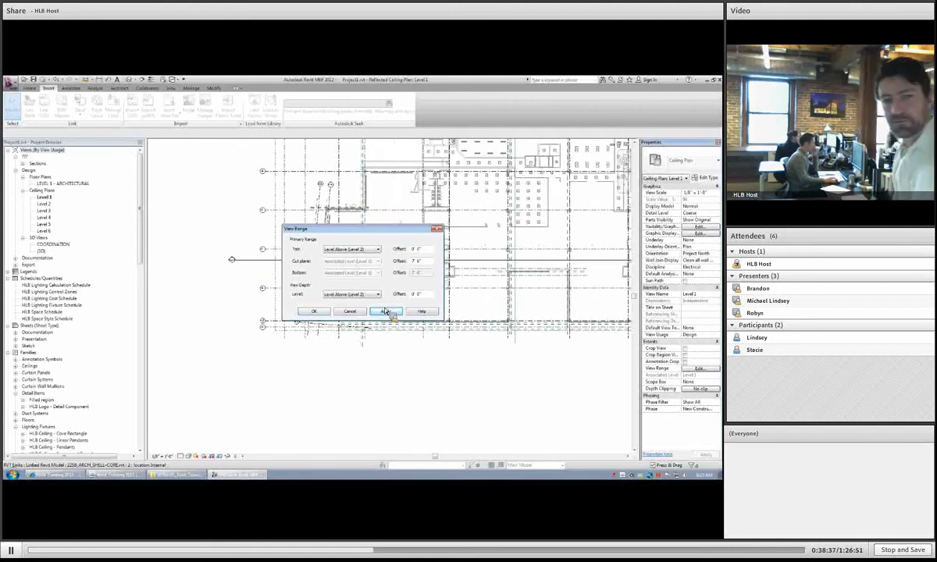
left_click(314, 312)
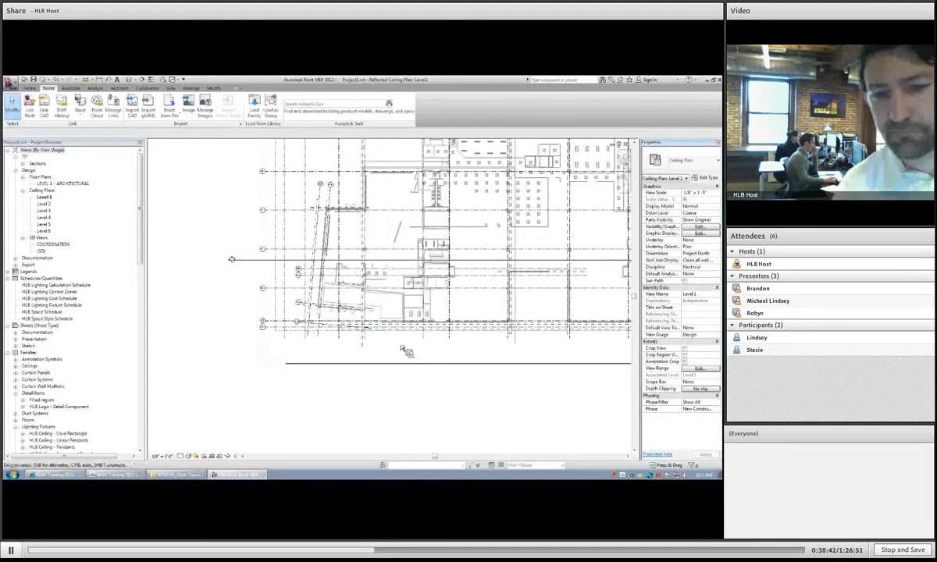
Examine the linked L-shaped ceiling beside the revolving entrance door in the Level 1 ceiling plan.
scroll(351, 304, "up", 3)
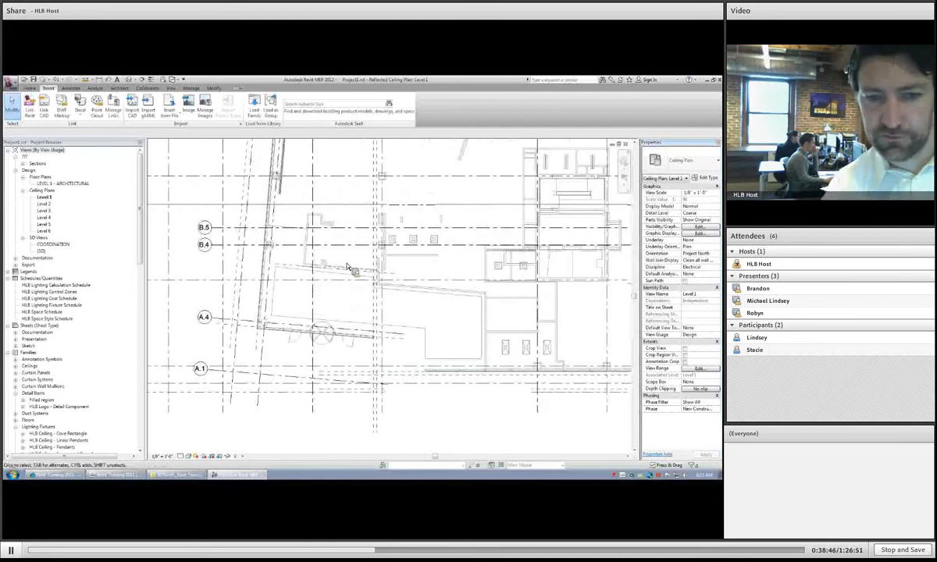
scroll(348, 267, "up", 2)
left_click(352, 270)
key("Escape")
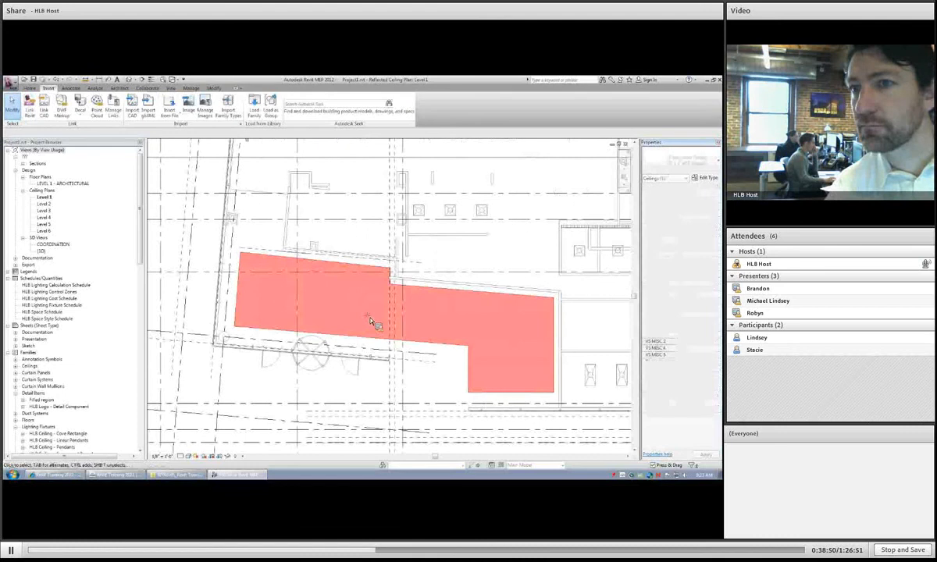
scroll(314, 325, "up", 2)
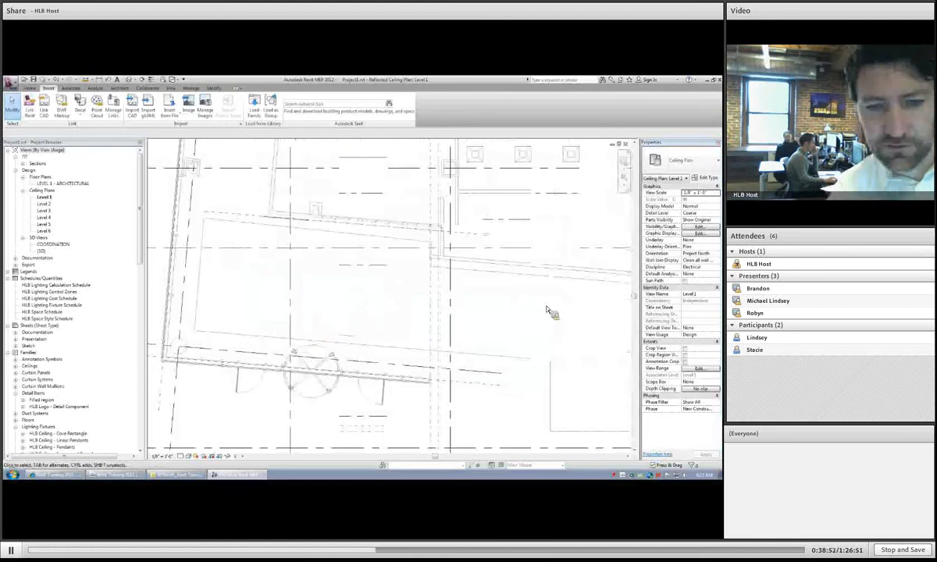
Review the Level 1 view range, including the levels available for the top plane, and keep its settings.
left_click(707, 370)
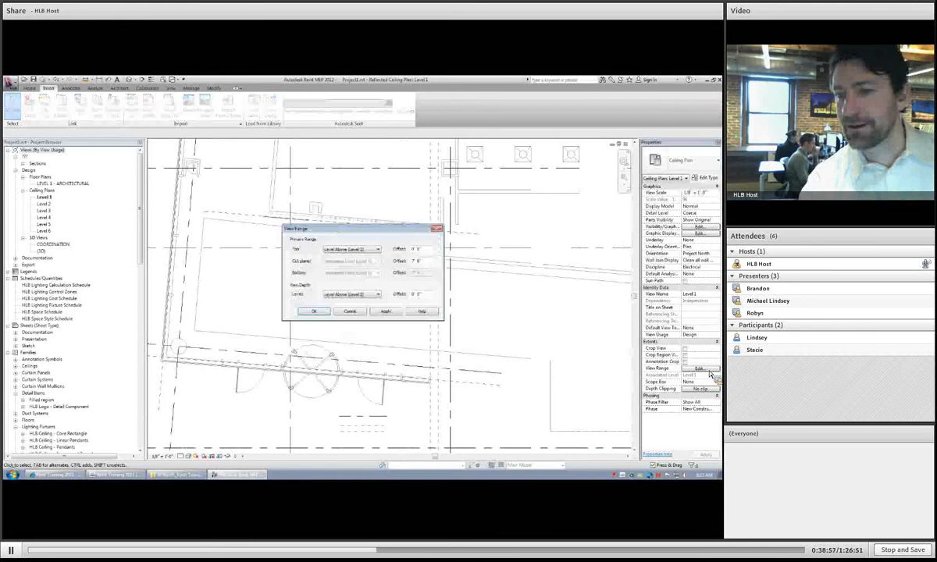
left_click(376, 250)
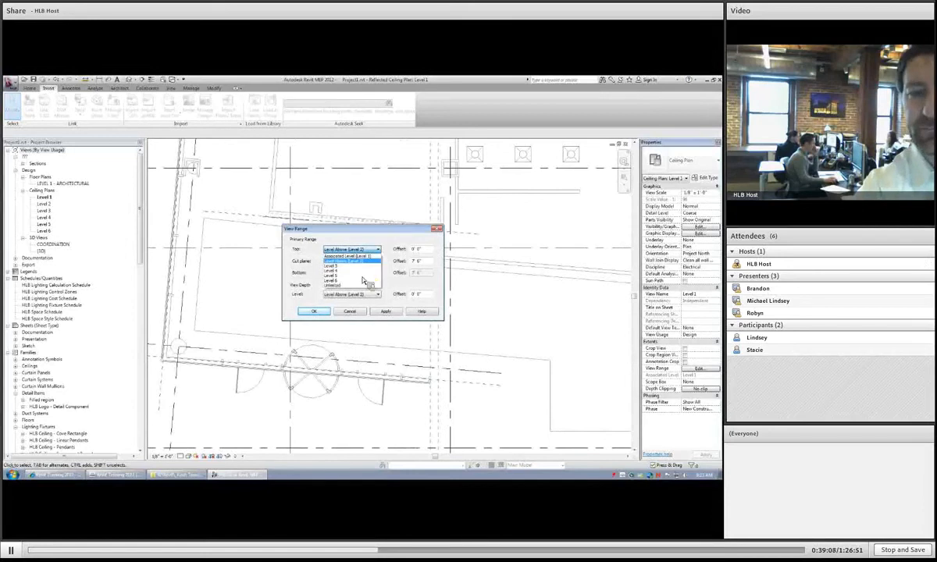
left_click(365, 302)
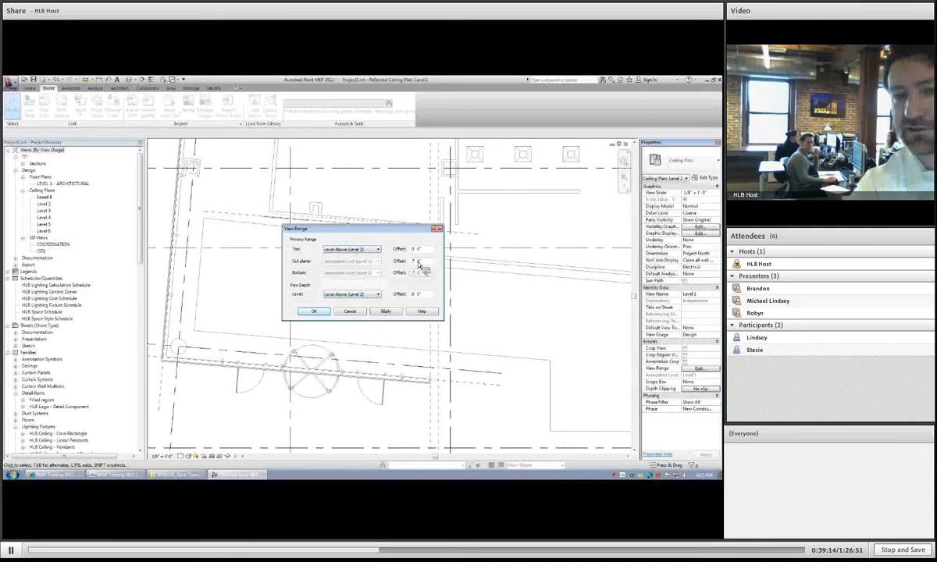
left_click(314, 312)
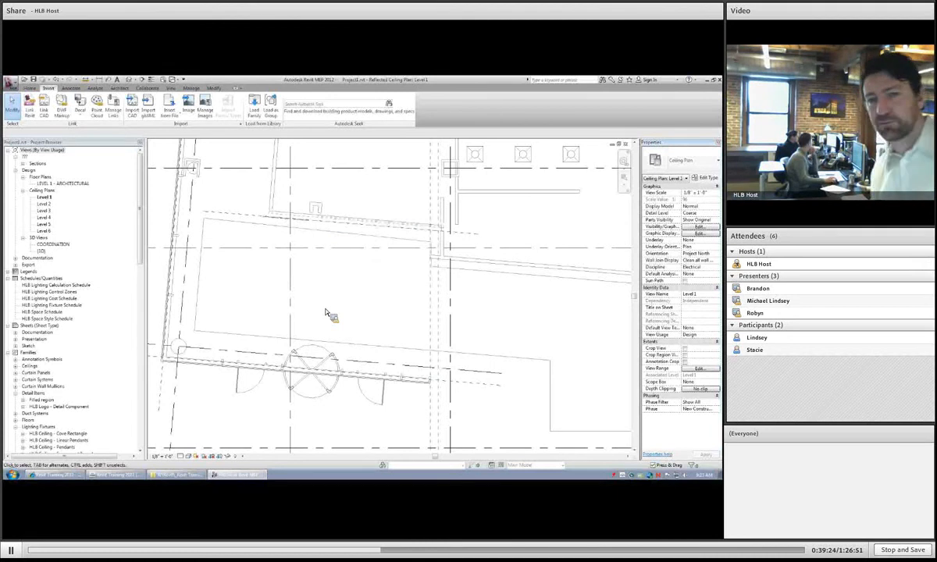
Inspect the linked entrance ceiling's properties and check how both Revit links are displayed in the Level 1 ceiling plan.
left_click(310, 232)
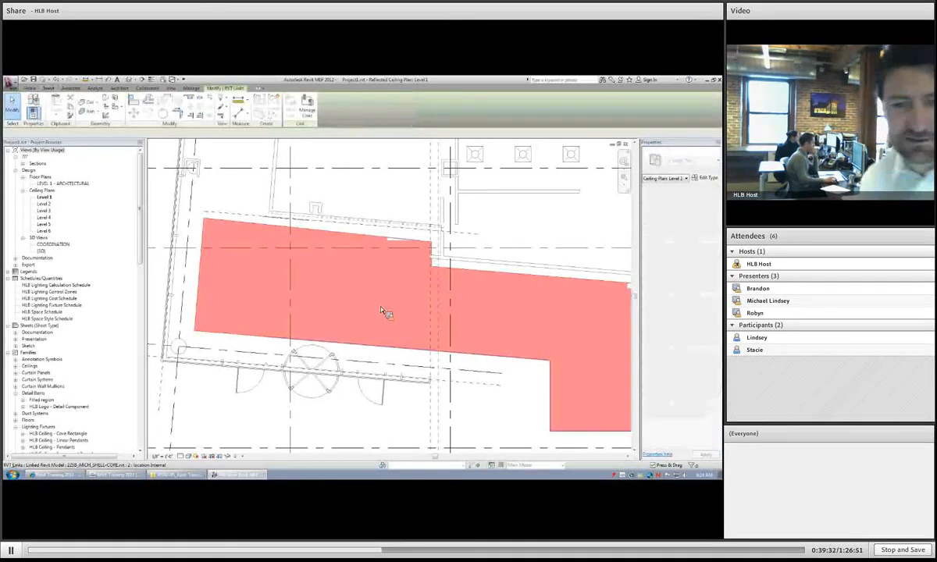
scroll(383, 311, "down", 3)
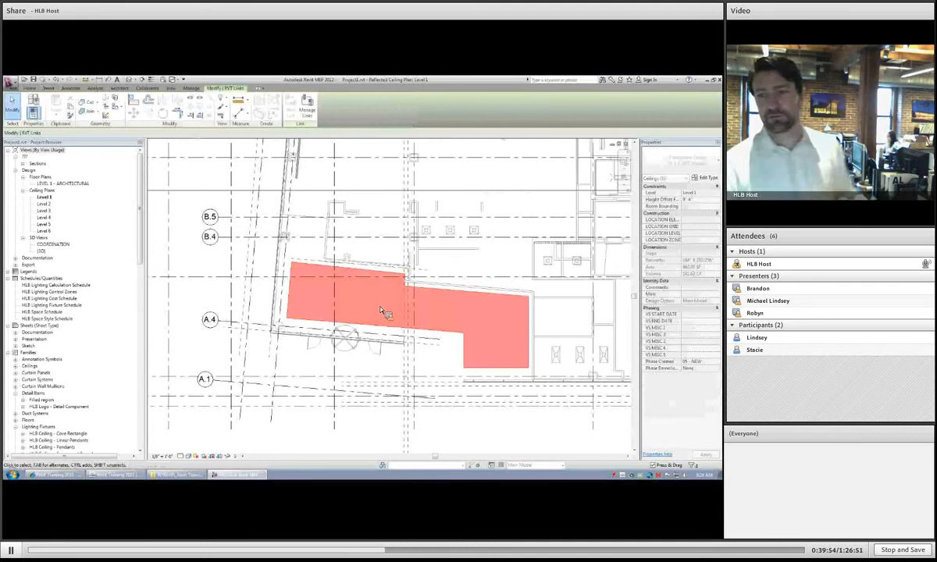
key("v")
key("g")
left_click(407, 182)
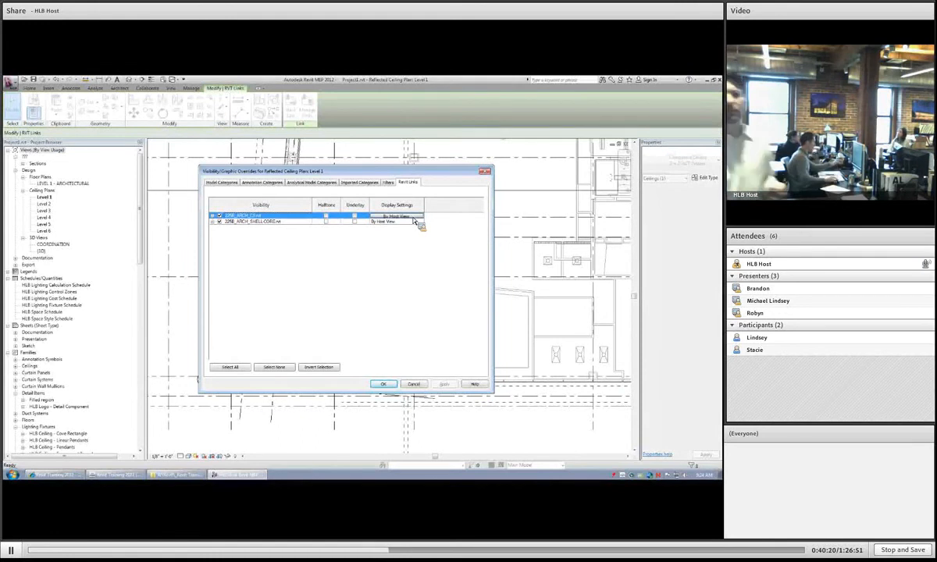
left_click(384, 384)
Set the discipline of the Level 1 through Level 6 ceiling plans to Architectural.
left_click(43, 197)
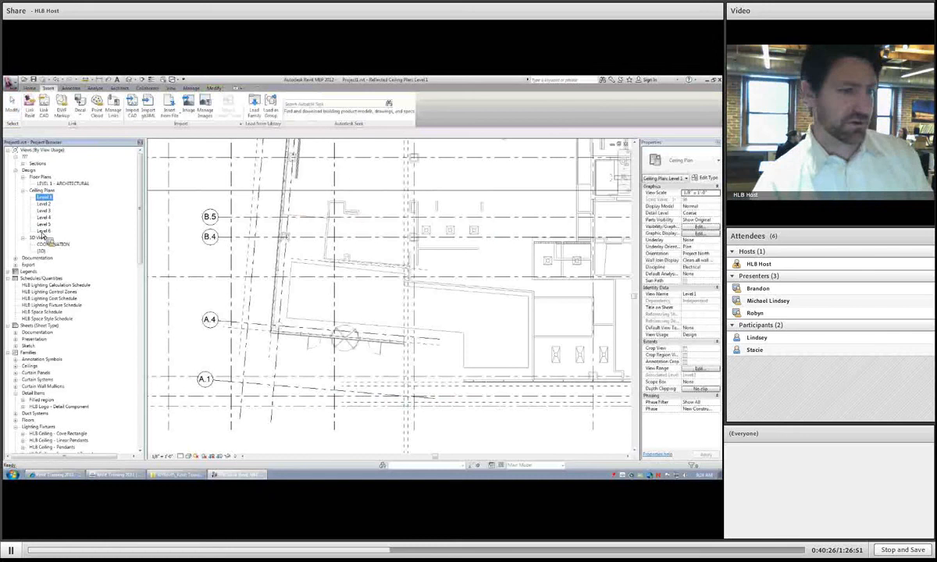
key("shift+Down")
key("shift+Down")
key("shift+Down")
key("shift+Down")
key("shift+Down")
left_click(703, 254)
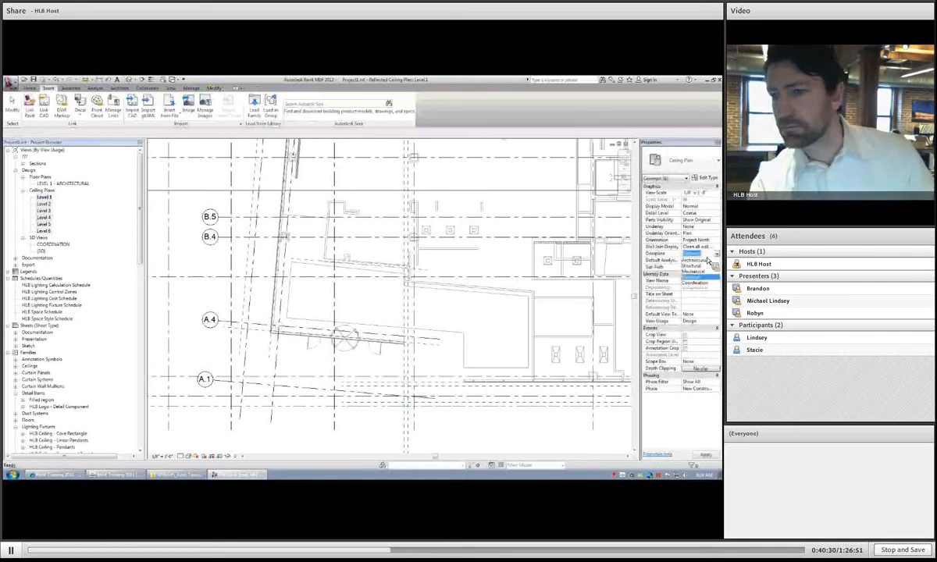
left_click(700, 268)
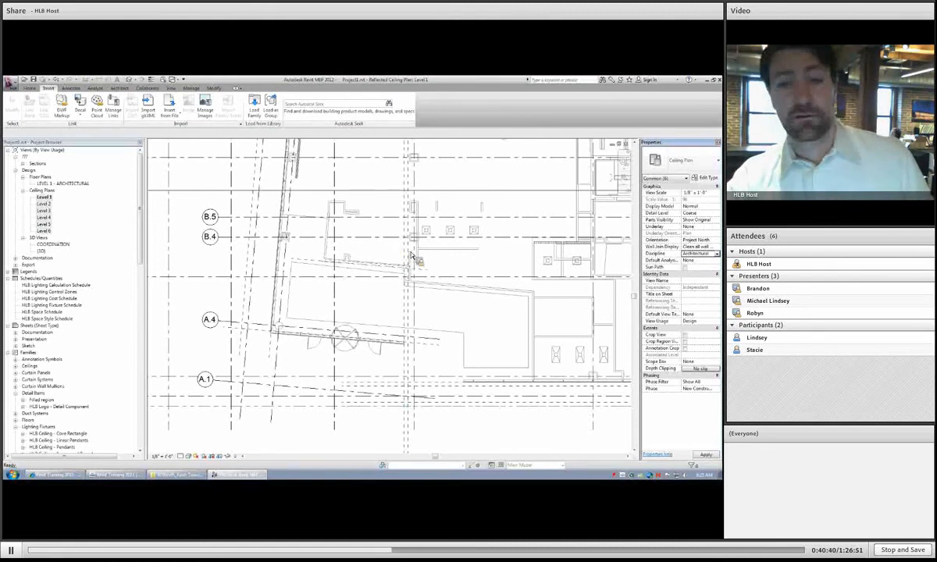
scroll(406, 257, "down", 3)
left_click_drag(406, 258, 443, 244)
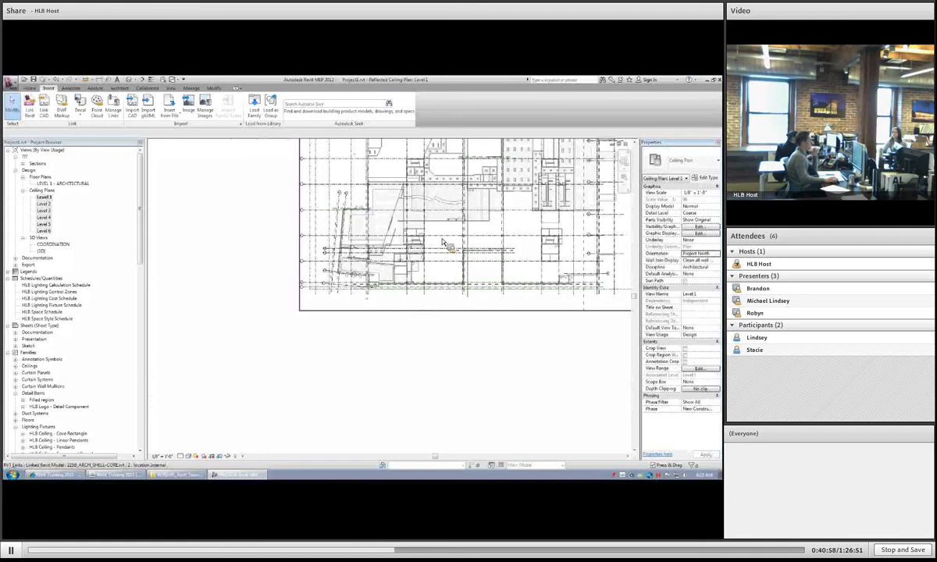
For the Level 1 through Level 6 ceiling plans, exclude V/G overrides, model display, shadows, lighting, sun intensity and view range from the Ceiling Plan template.
left_click(44, 197)
left_click(44, 232, "shift")
right_click(43, 199)
left_click(72, 202)
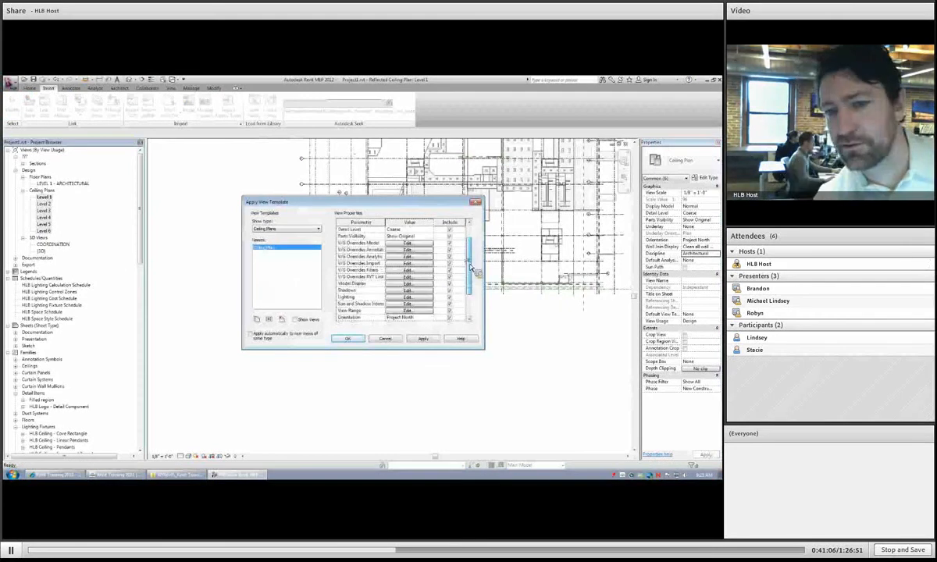
left_click_drag(471, 268, 474, 307)
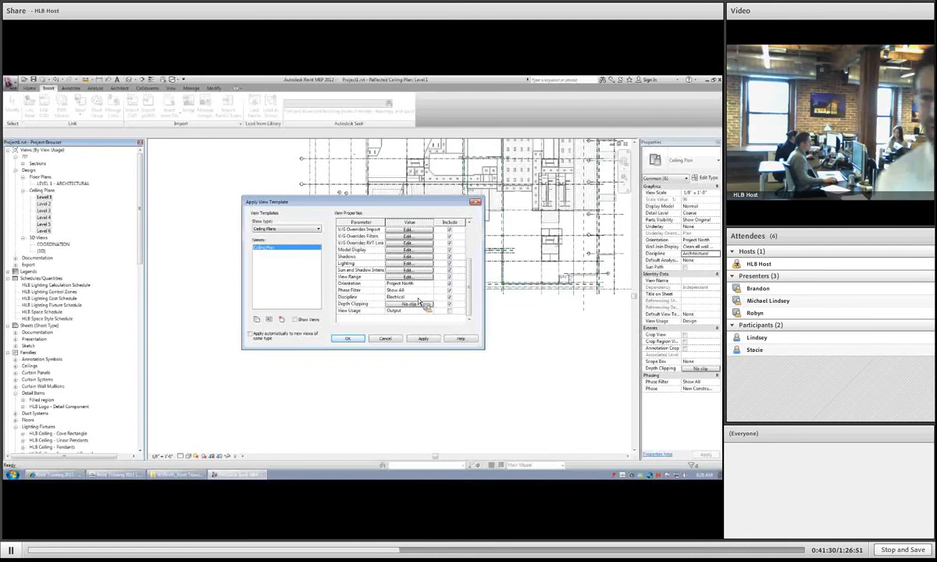
left_click(450, 230)
left_click(450, 237)
left_click(450, 243)
left_click(450, 251)
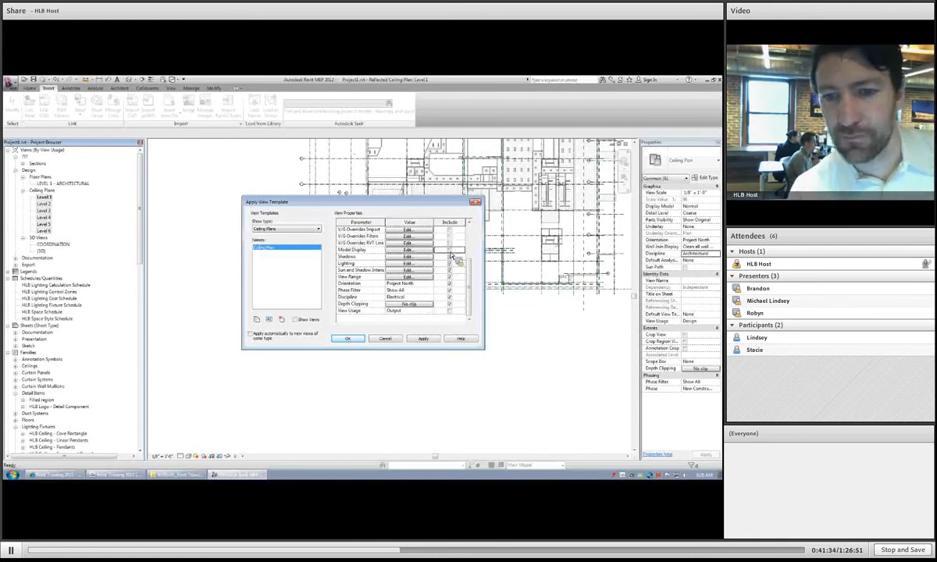
left_click(450, 257)
left_click(450, 263)
left_click(450, 270)
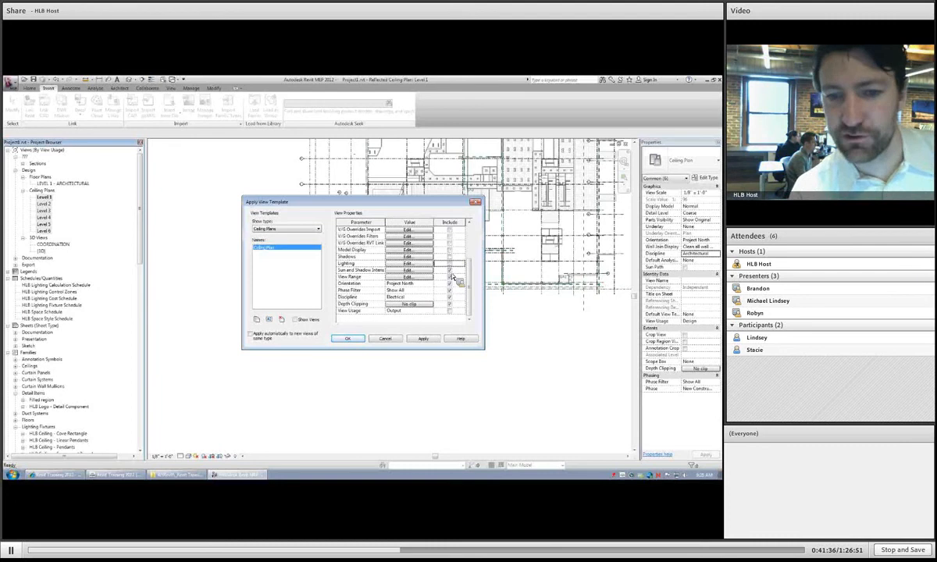
left_click(450, 277)
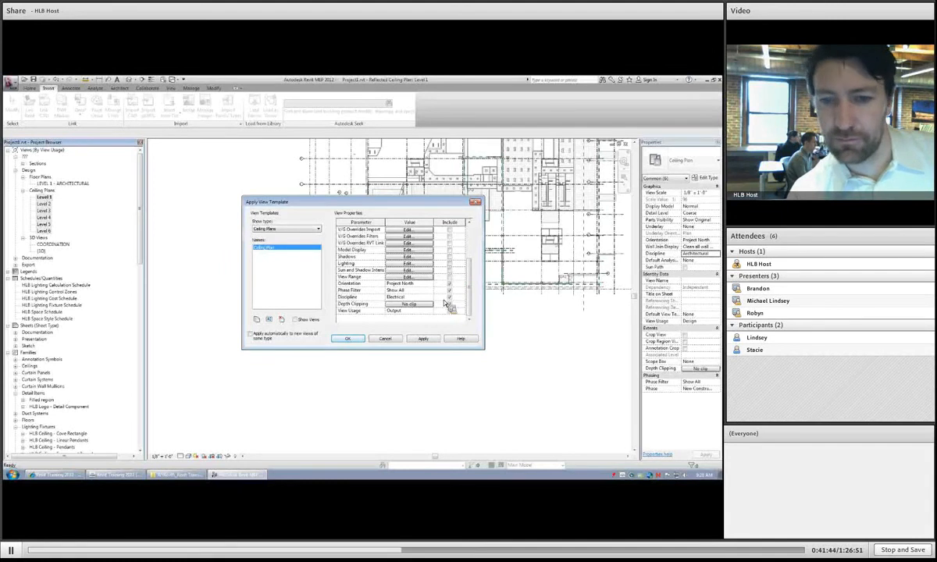
Set the Ceiling Plan template's discipline to Architectural and apply it, including automatically to new views of the same type.
left_click(410, 298)
left_click(403, 305)
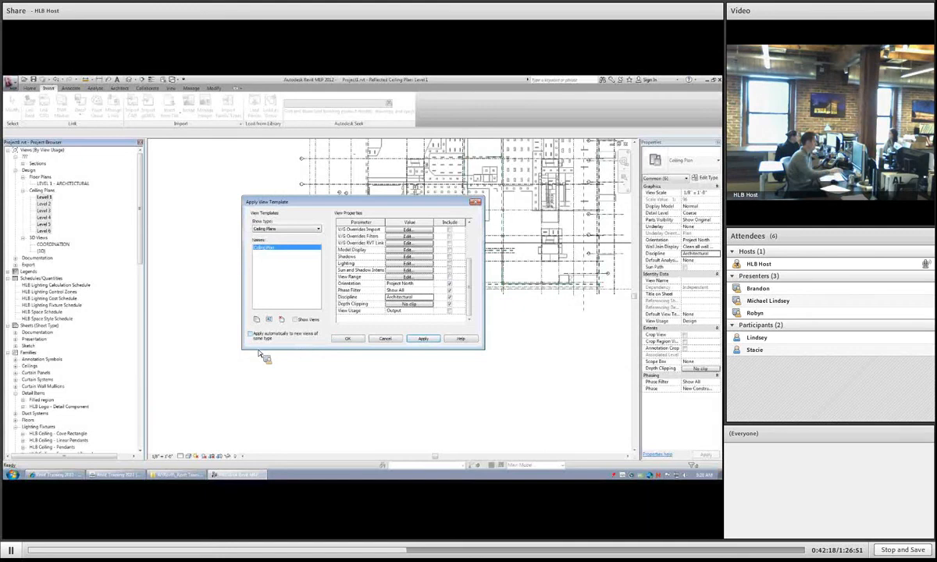
left_click(250, 335)
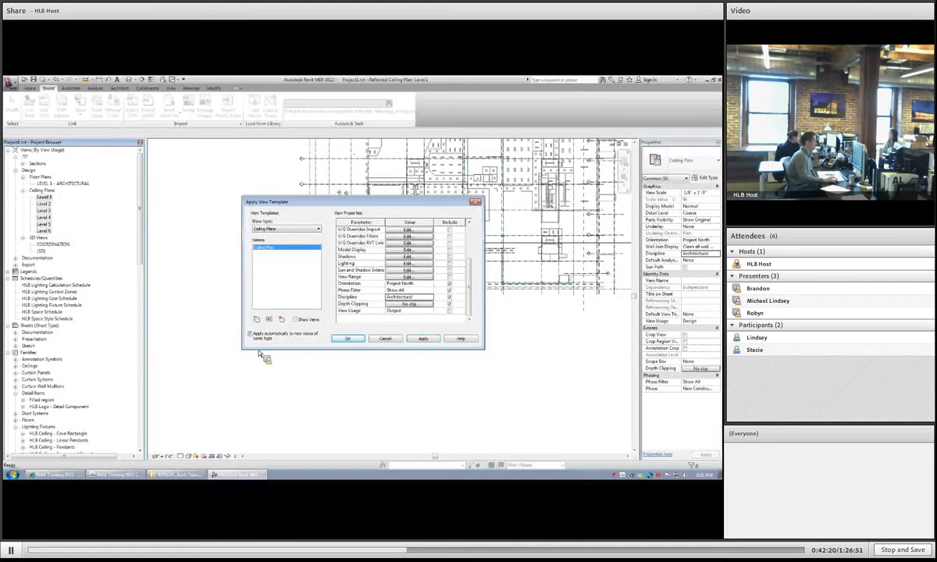
left_click(341, 340)
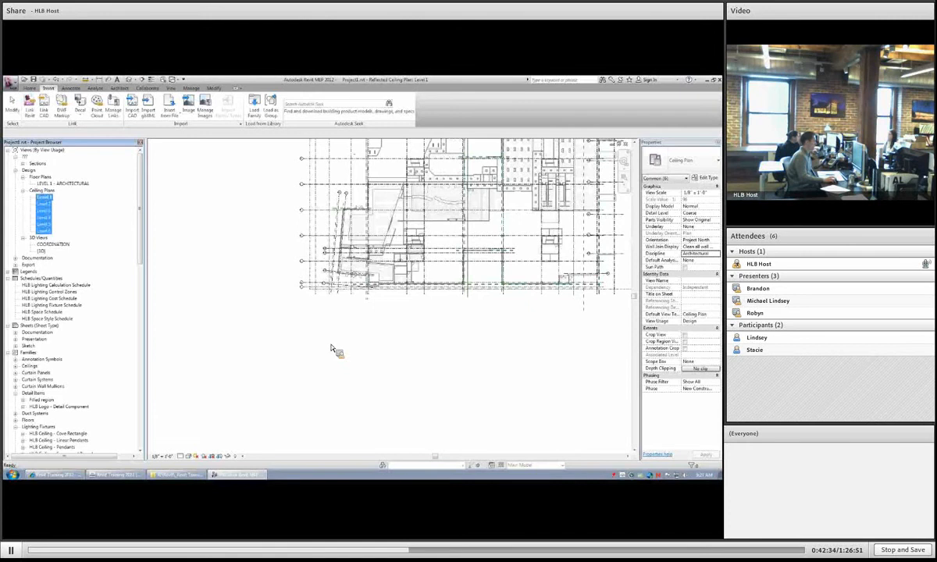
Review the Ceiling Plan view template's parameters and which ones are included, using the Level 1 ceiling plan.
left_click(44, 199)
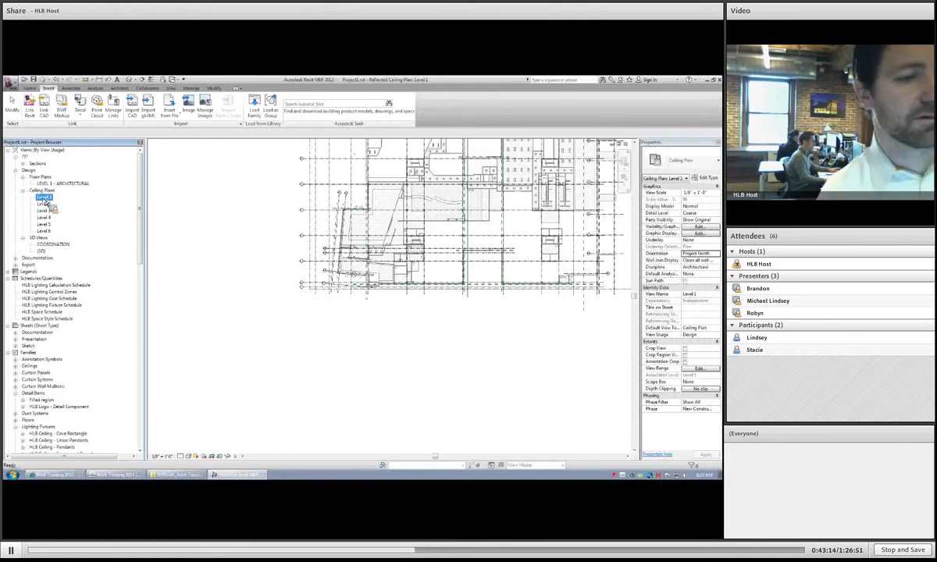
right_click(45, 201)
left_click(73, 246)
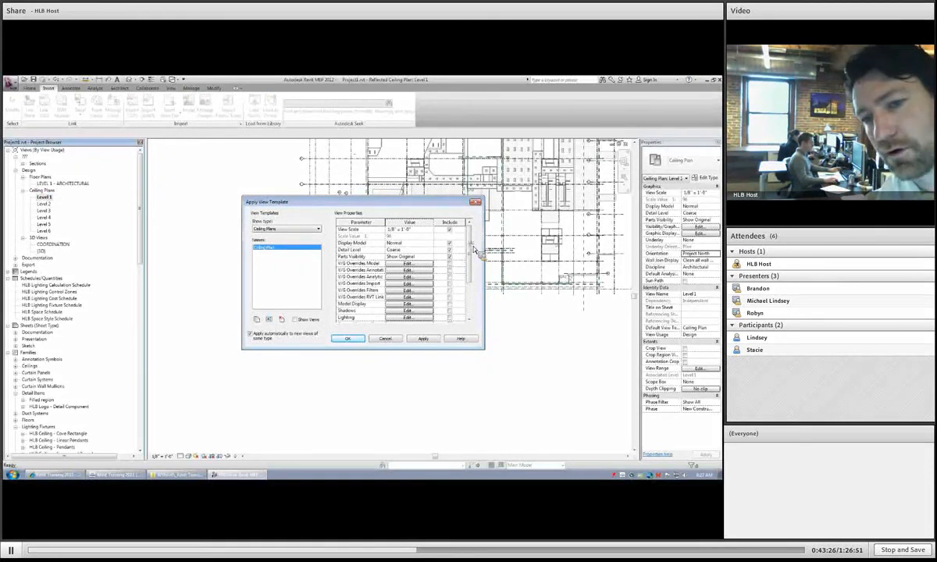
scroll(420, 301, "down", 3)
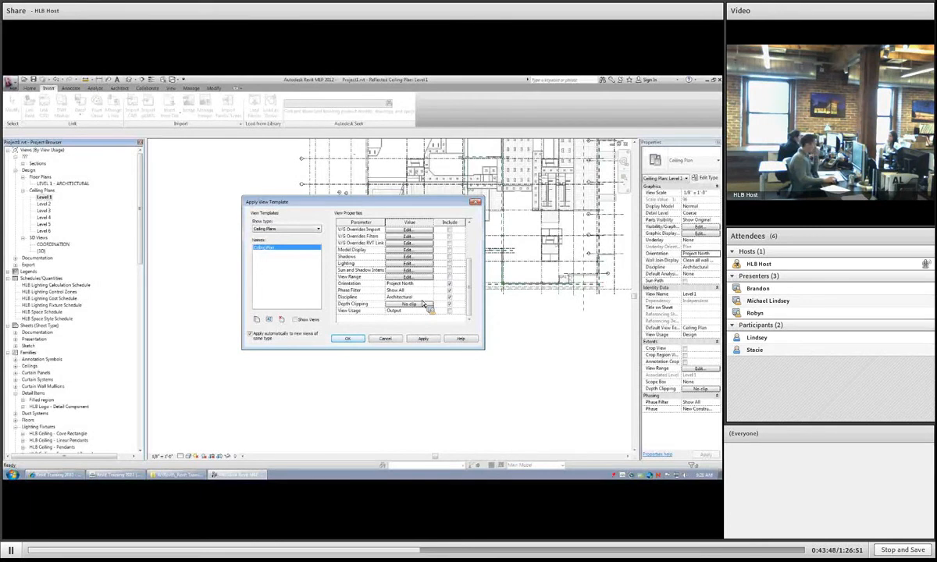
left_click_drag(469, 290, 474, 258)
scroll(474, 258, "down", 1)
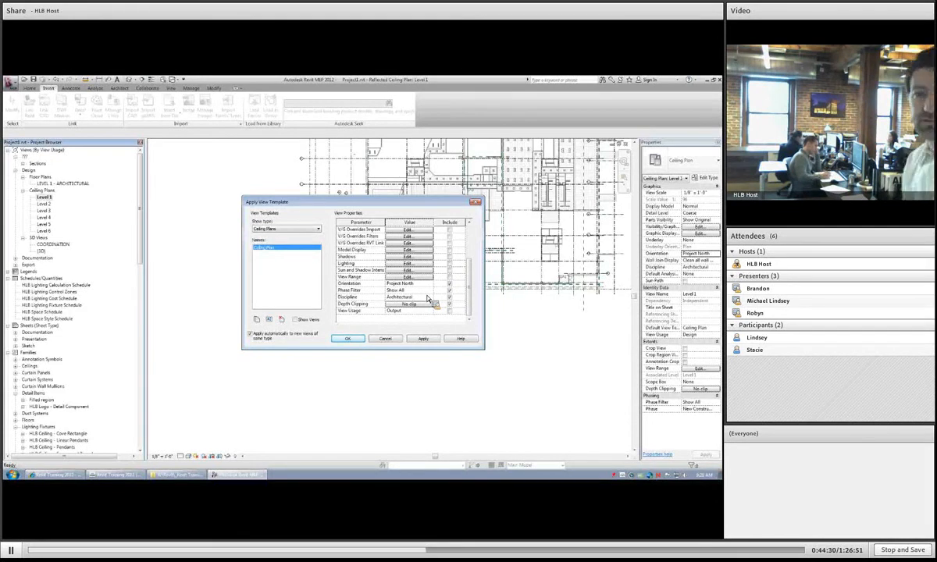
Set the Ceiling Plan view template's view range to Level Above for both the top and the view depth.
left_click(409, 278)
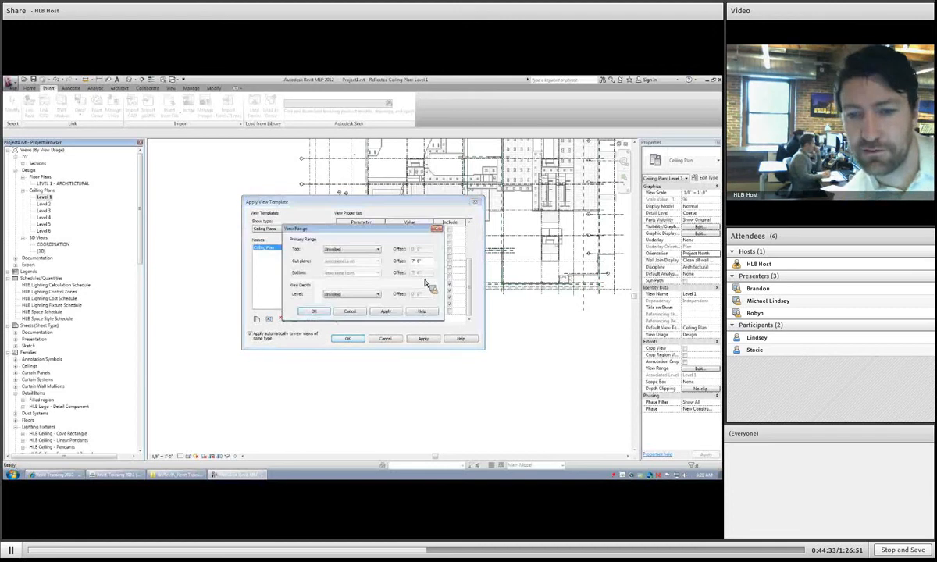
left_click(356, 250)
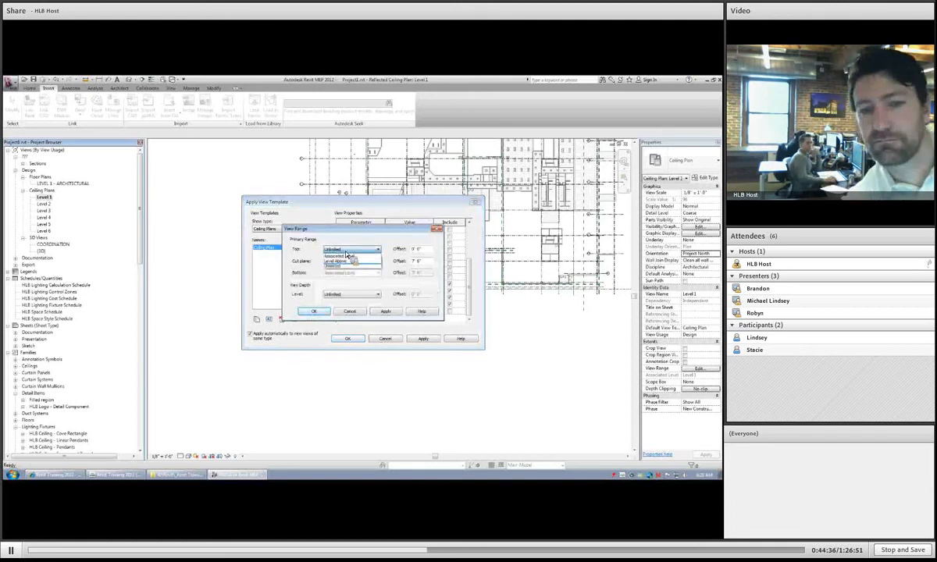
left_click(348, 294)
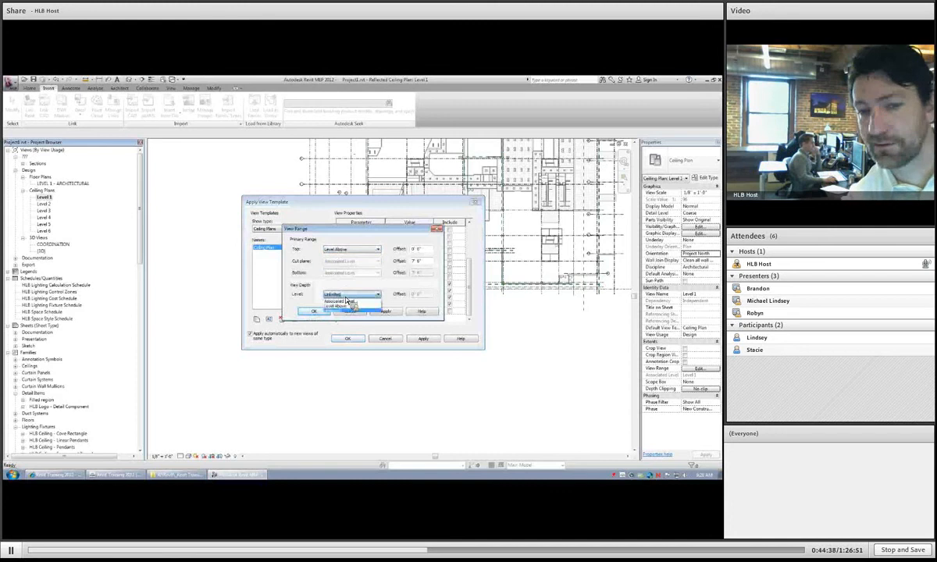
left_click(346, 307)
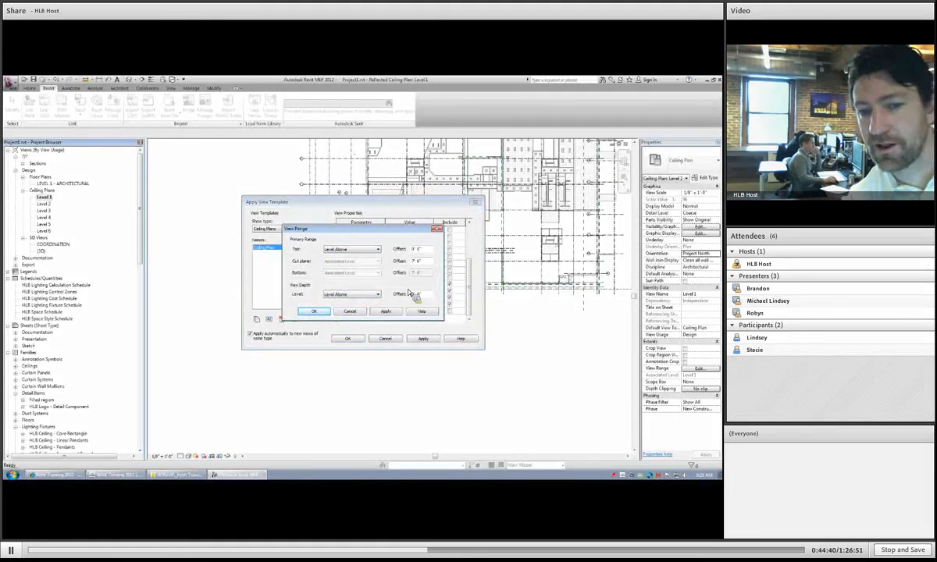
left_click(314, 311)
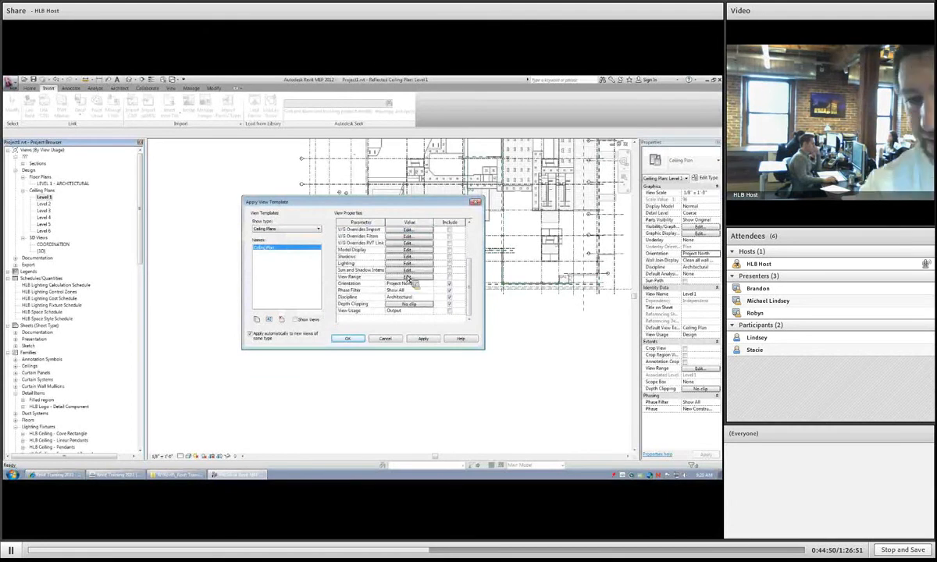
Include View Range in the Ceiling Plan template, apply it to the Level 1 ceiling plan and inspect the plan.
left_click(449, 276)
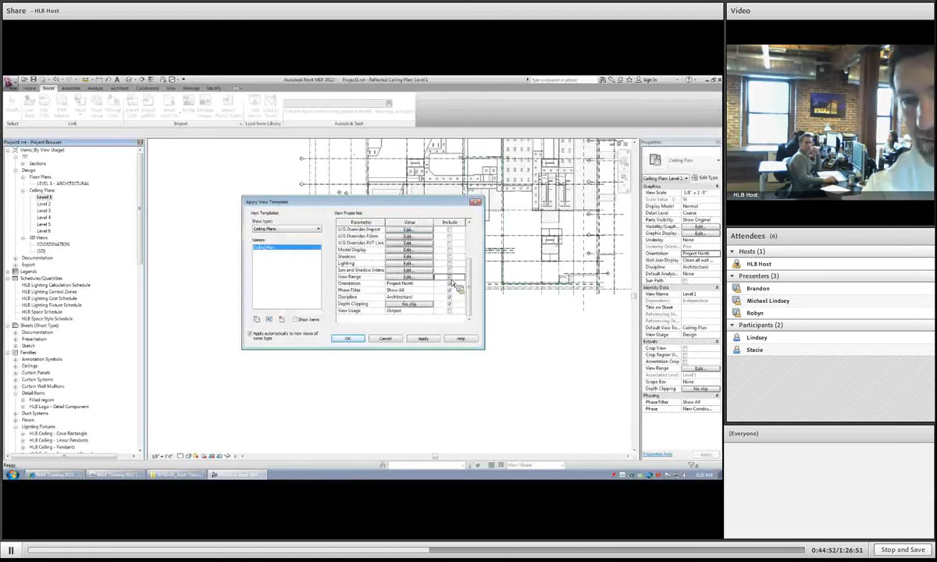
left_click(422, 339)
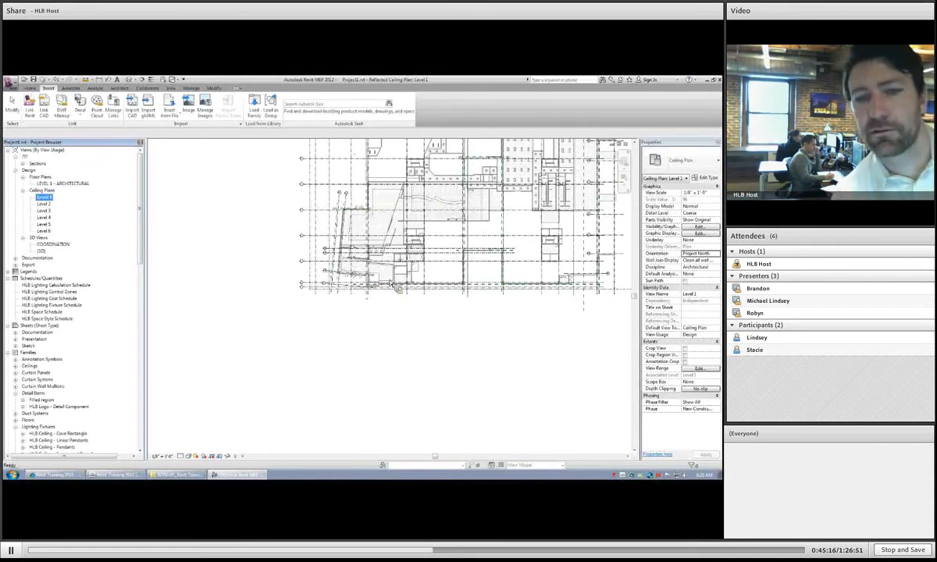
scroll(386, 301, "up", 2)
scroll(388, 263, "up", 3)
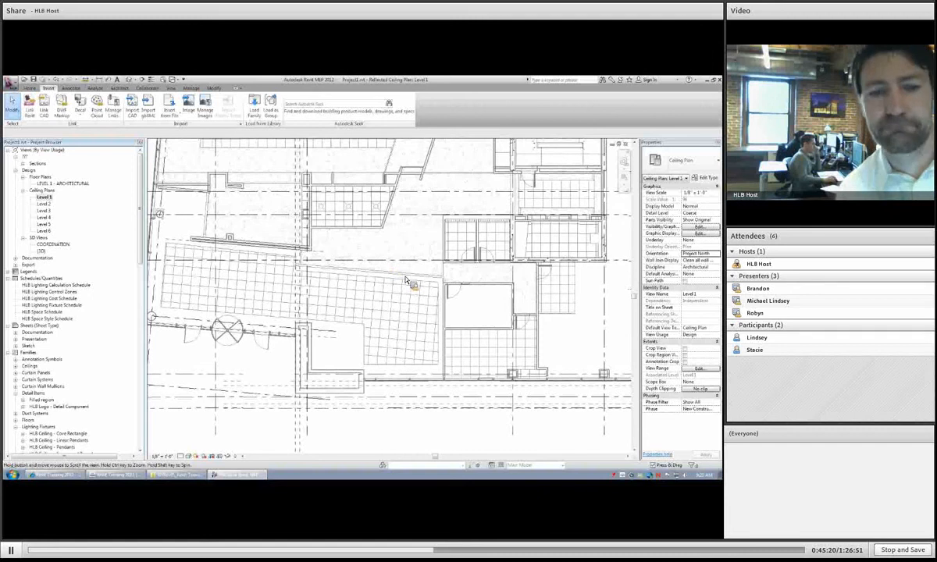
scroll(406, 280, "down", 2)
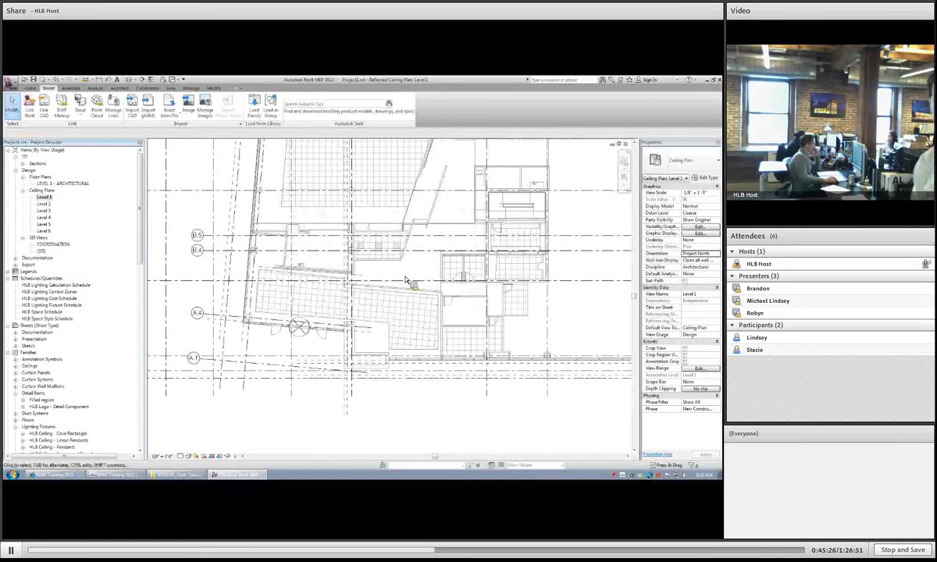
Open the Level 2 ceiling plan, check the Ceiling Plan template's view range and apply the template to this view.
double_click(44, 204)
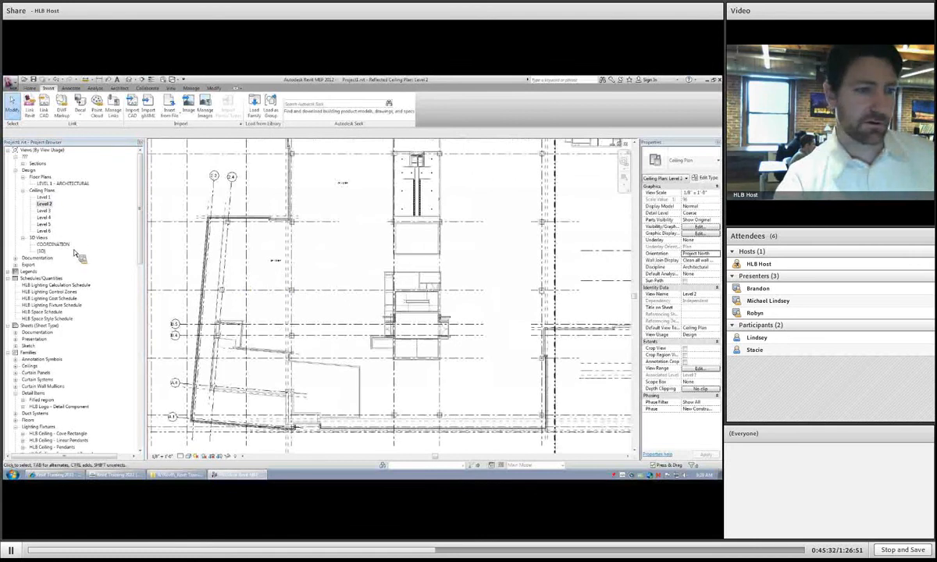
key("v")
key("t")
left_click_drag(469, 263, 469, 298)
scroll(467, 300, "down", 2)
left_click(426, 277)
left_click(313, 313)
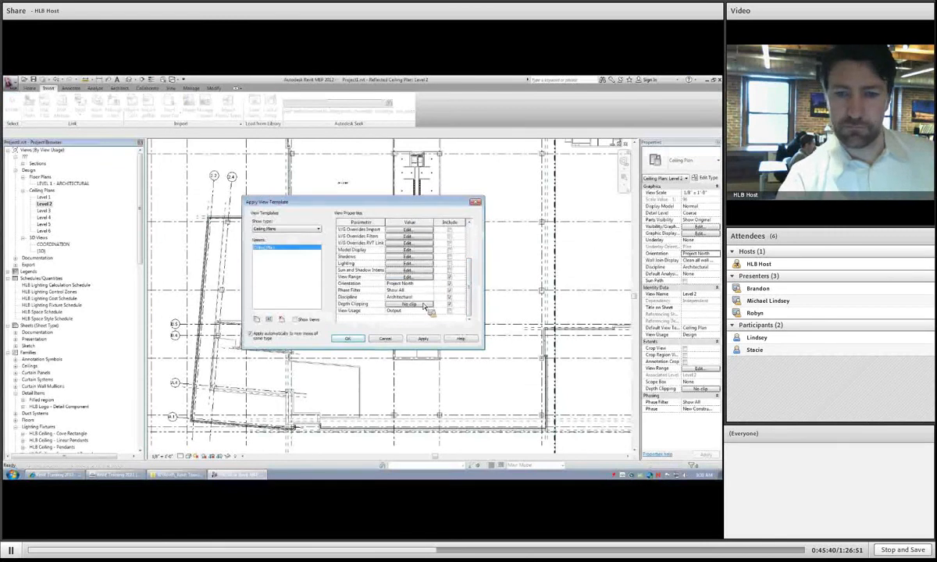
left_click(418, 342)
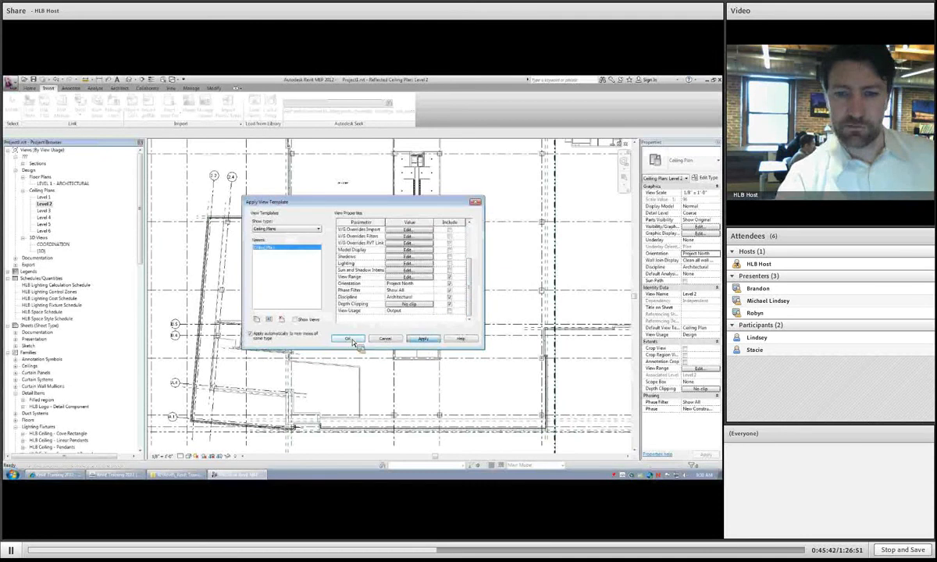
left_click(349, 341)
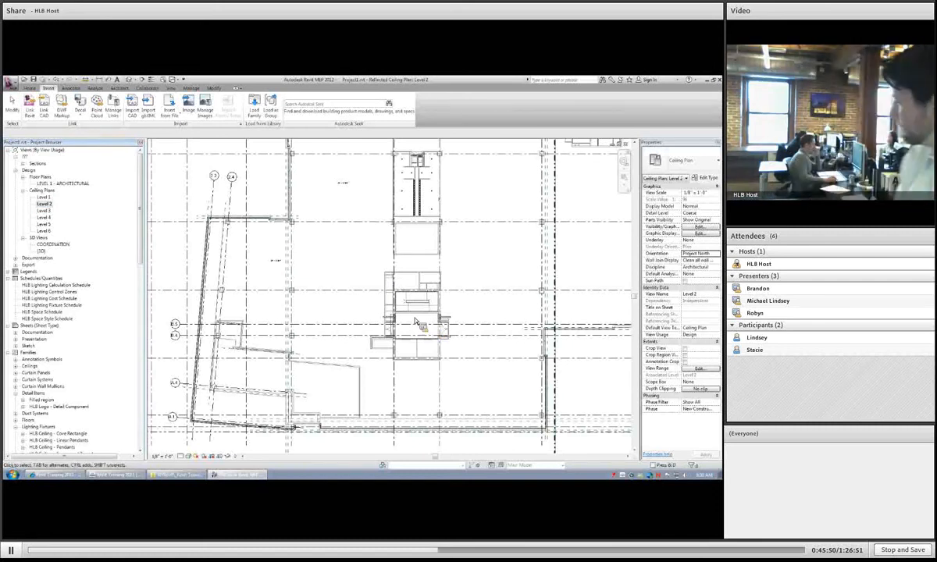
Examine the core's double-door area on the Level 2 ceiling plan and compare it with the Level 4 ceiling plan.
scroll(416, 322, "up", 2)
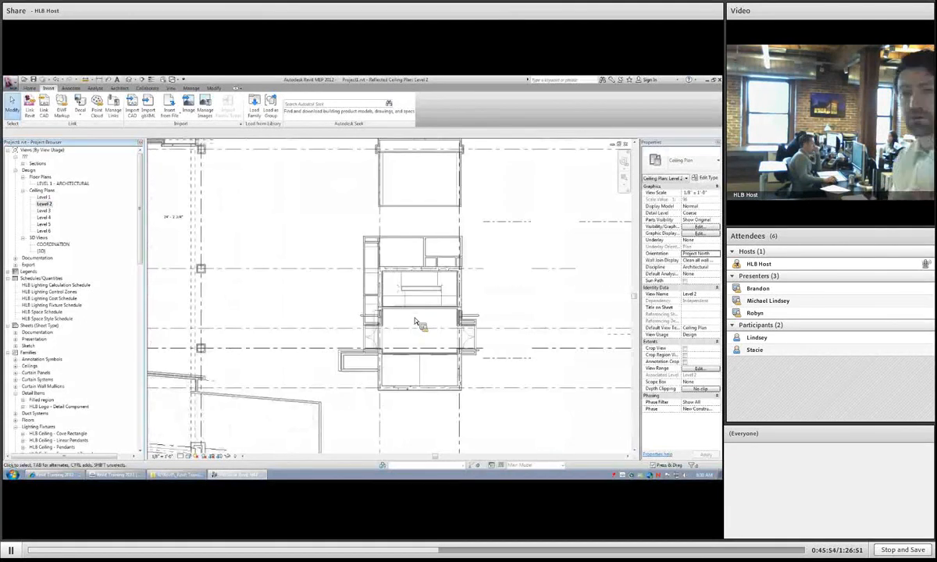
scroll(480, 343, "up", 3)
scroll(482, 342, "up", 2)
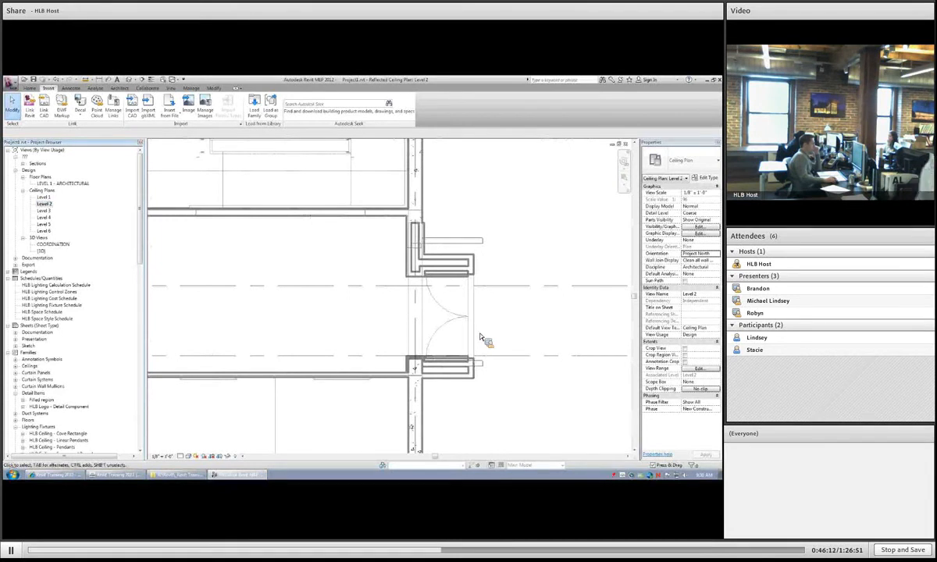
left_click(43, 218)
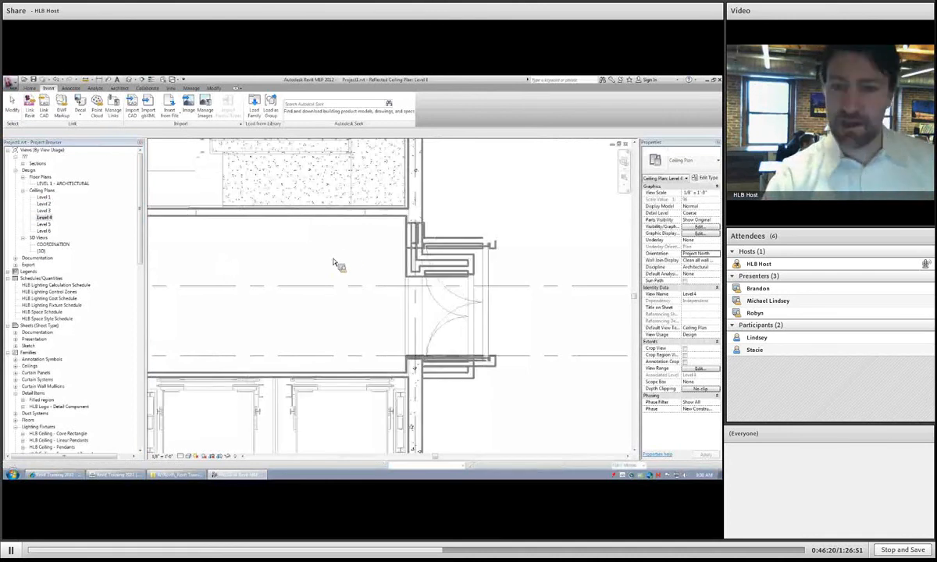
middle_click(565, 181)
middle_click(564, 181)
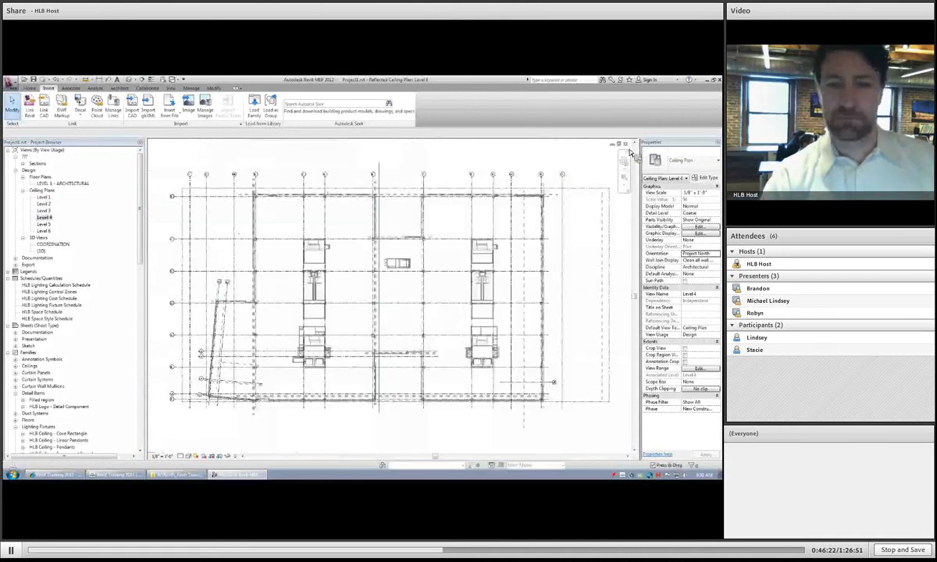
left_click(626, 144)
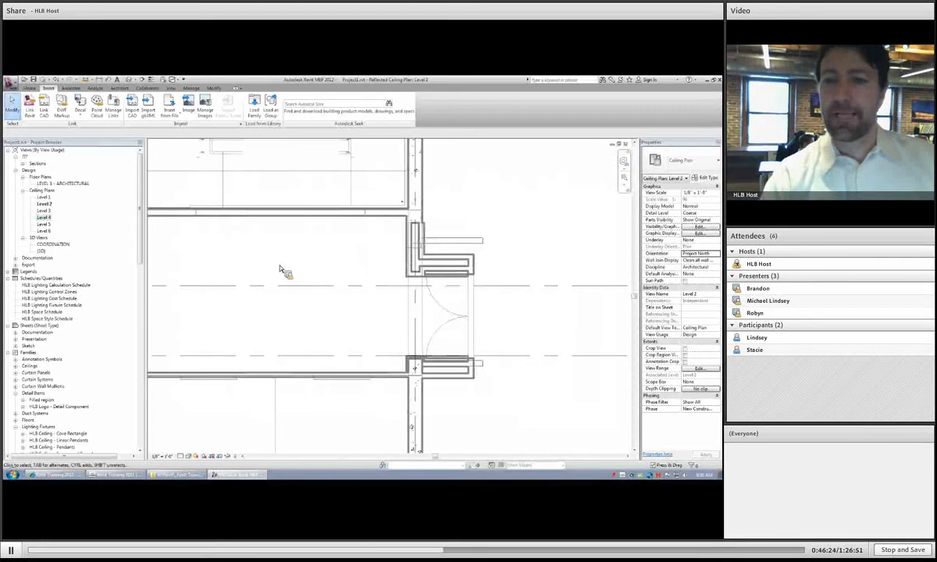
middle_click(281, 270)
middle_click(281, 269)
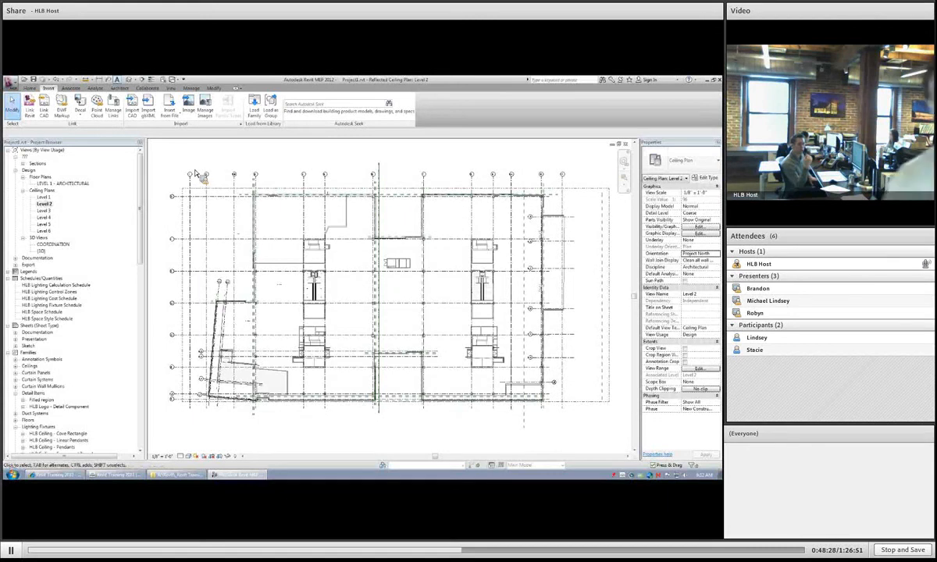
Draw a scope box around the western half of the building in the Level 2 ceiling plan and name it WEST.
left_click(169, 89)
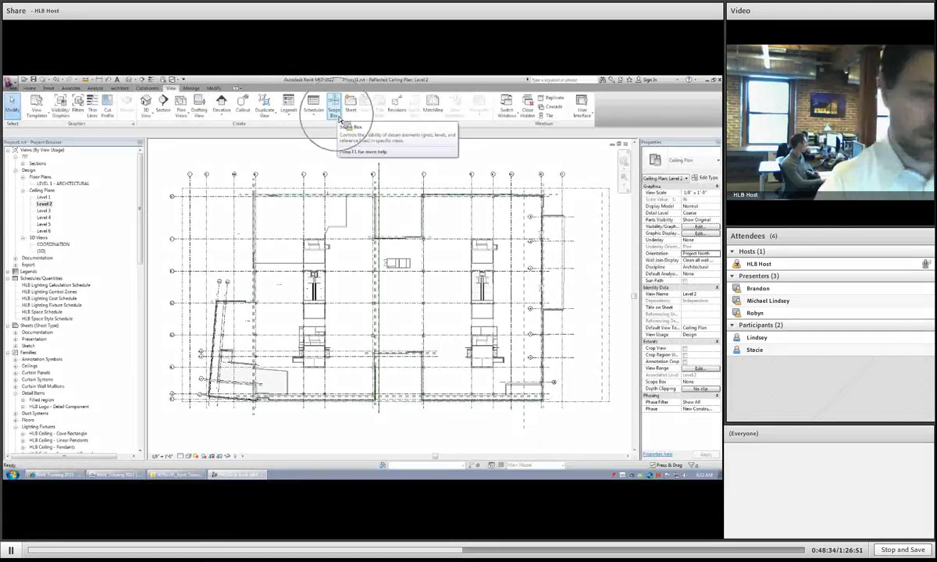
left_click(161, 159)
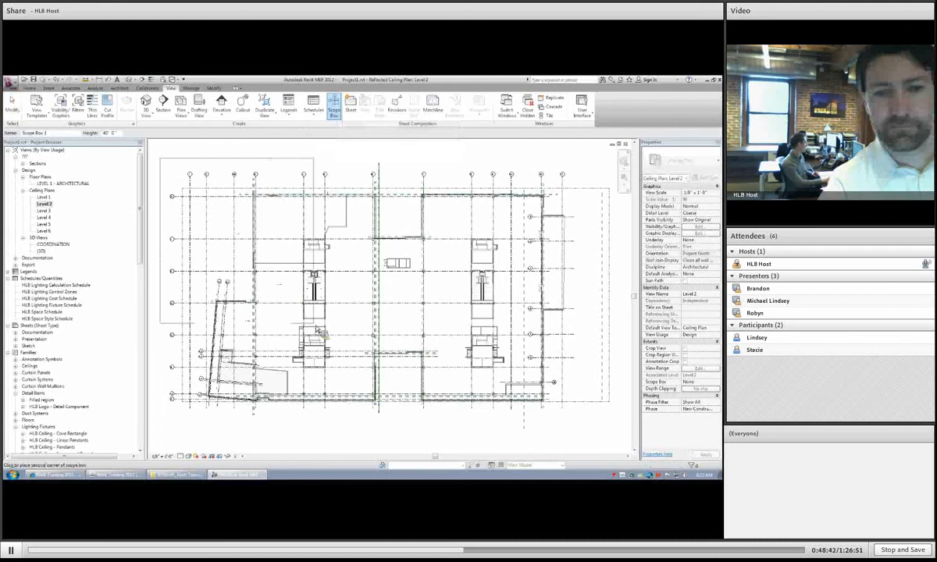
left_click(404, 428)
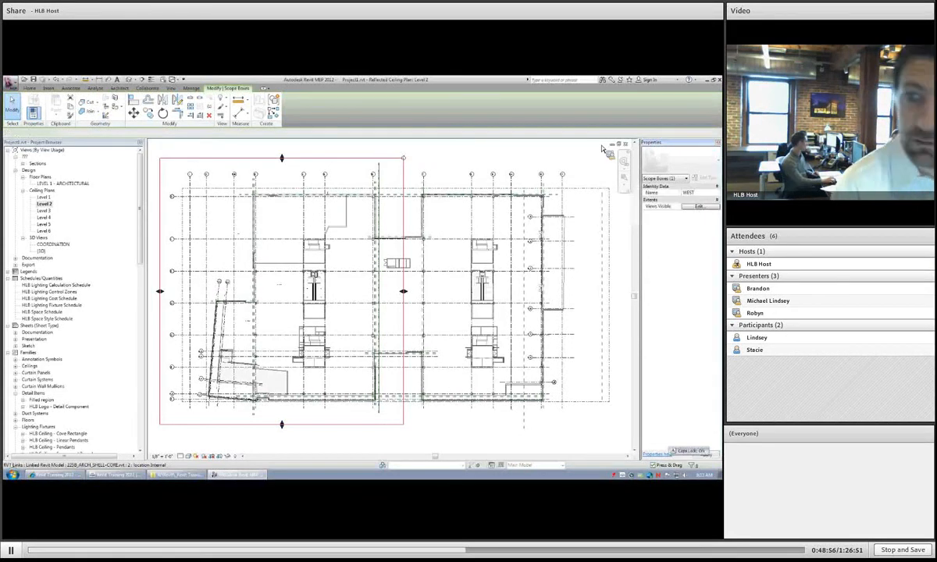
left_click(363, 186)
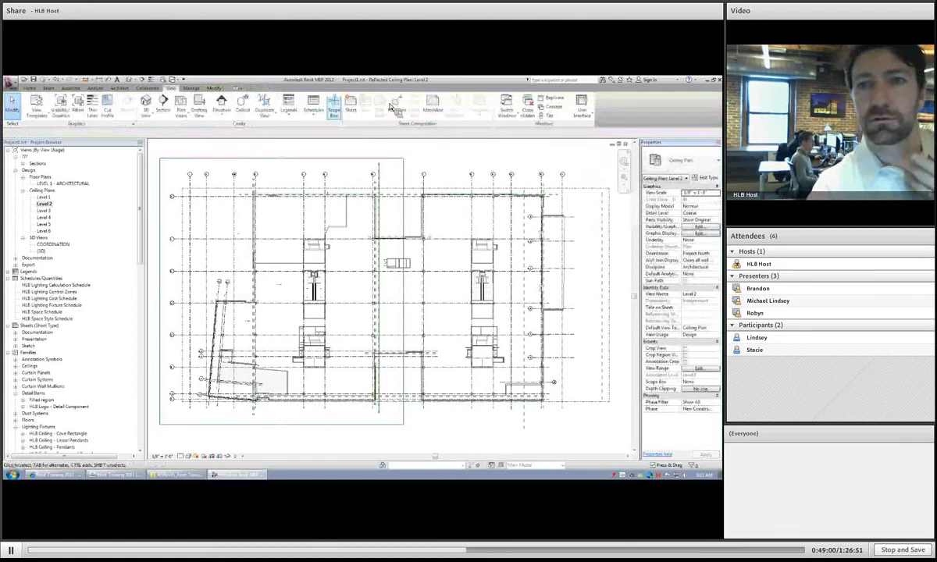
Draw a second scope box around the eastern half, slightly overlapping the WEST box, and name it EAST.
left_click(333, 105)
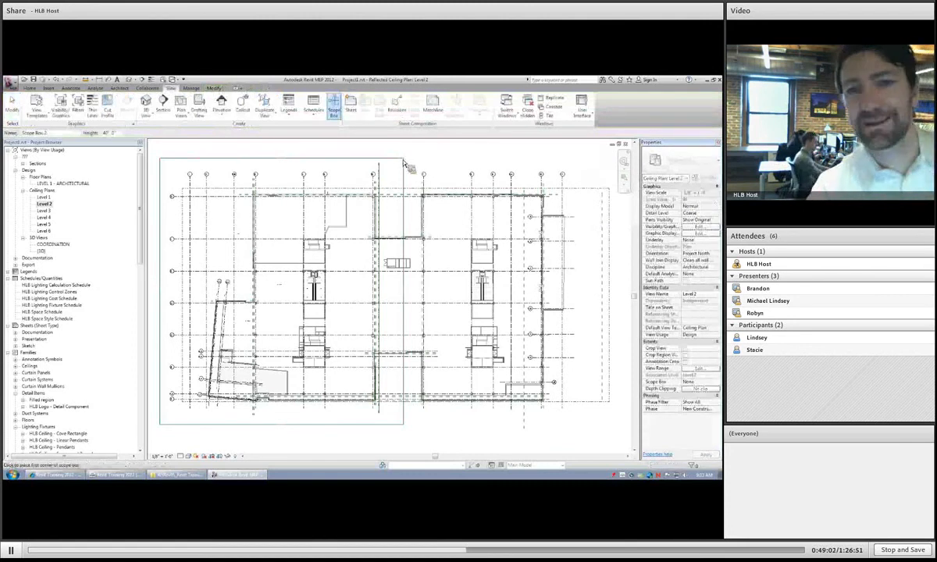
left_click(371, 147)
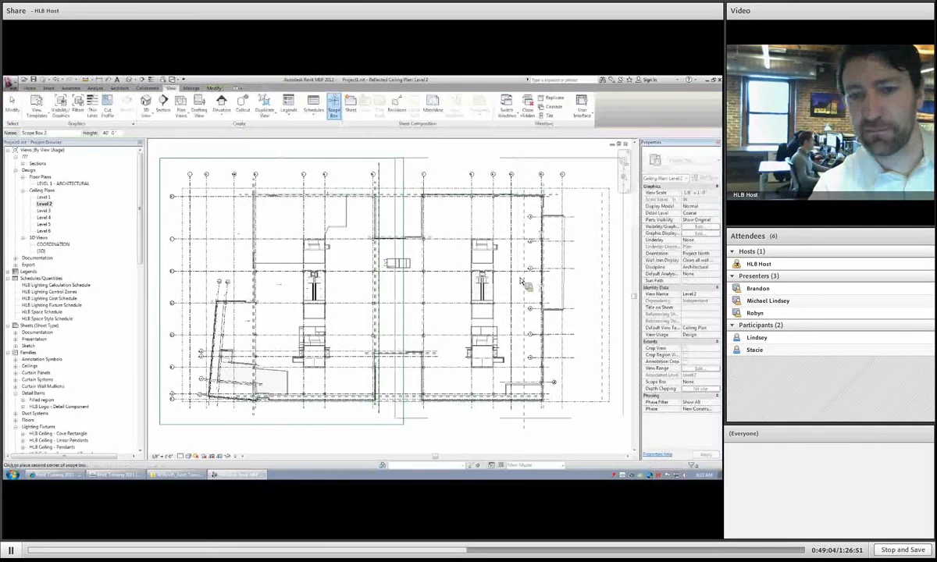
left_click(624, 426)
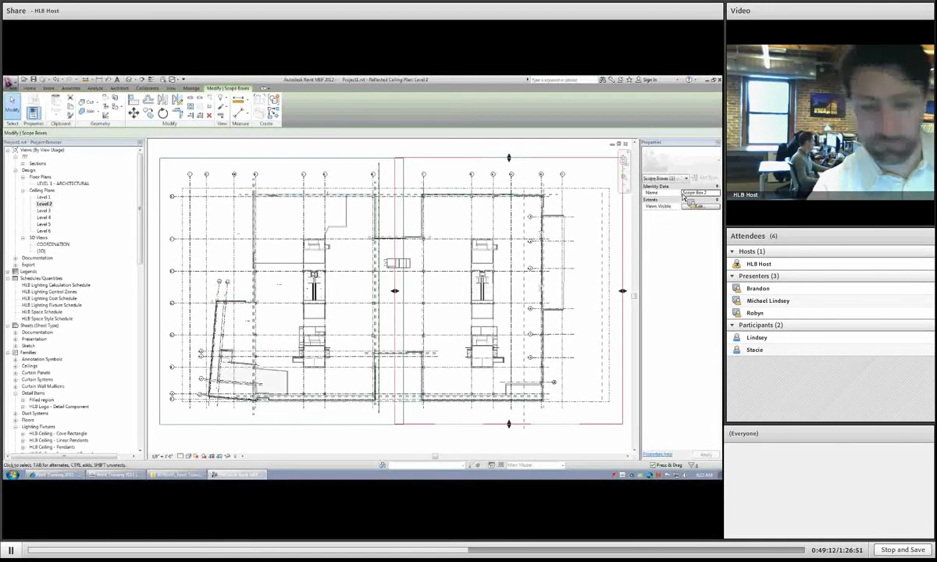
type("EAST")
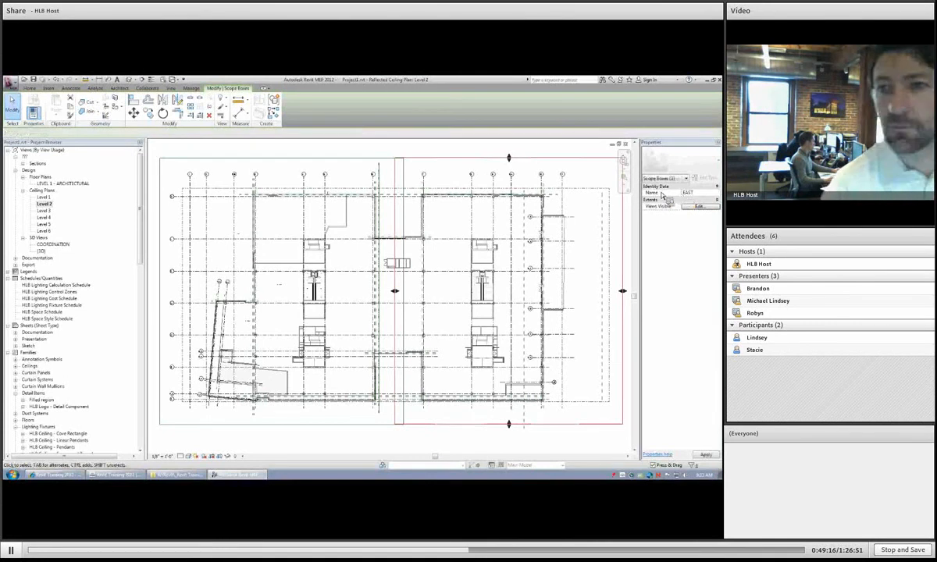
left_click(446, 166)
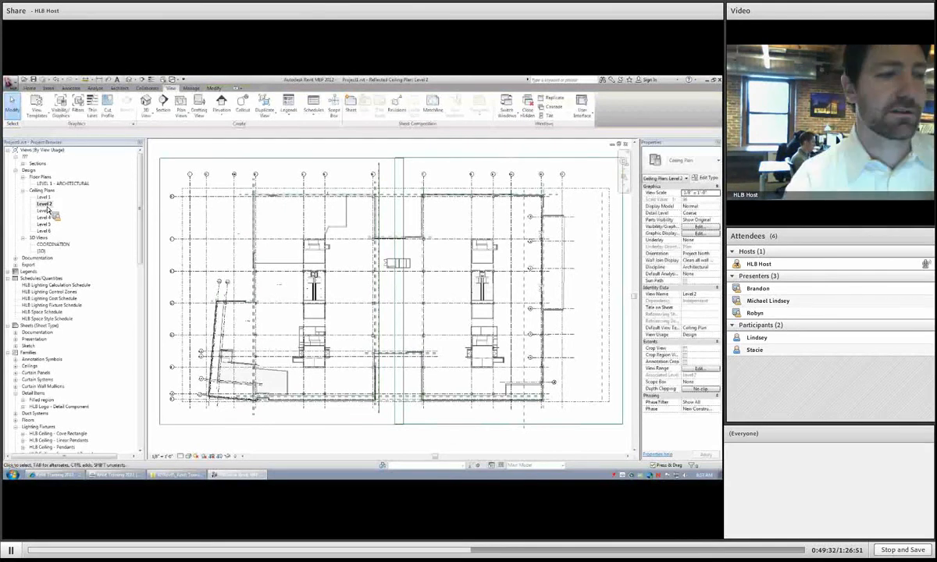
Duplicate the Level 2 ceiling plan as a dependent view and rename the duplicate EAST.
right_click(47, 206)
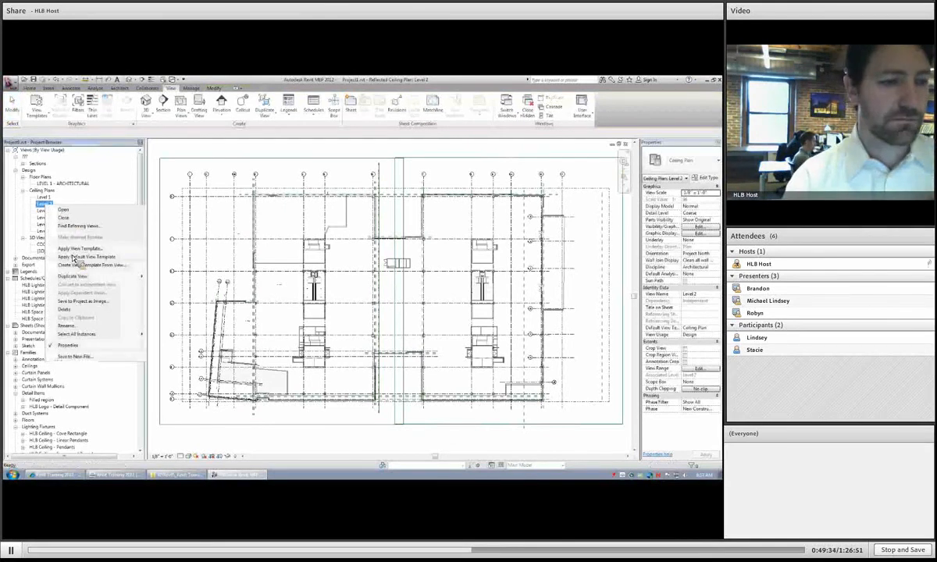
mouse_move(98, 279)
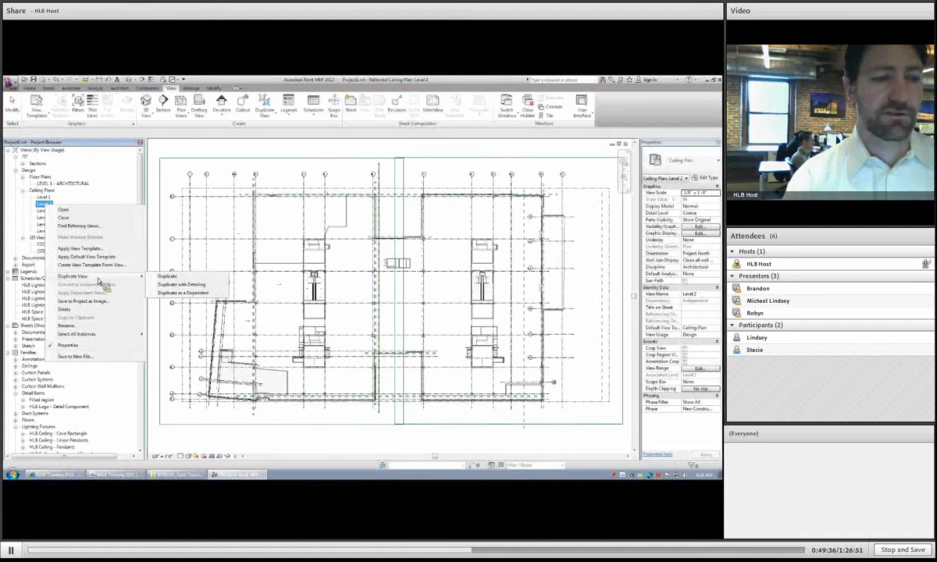
left_click(183, 293)
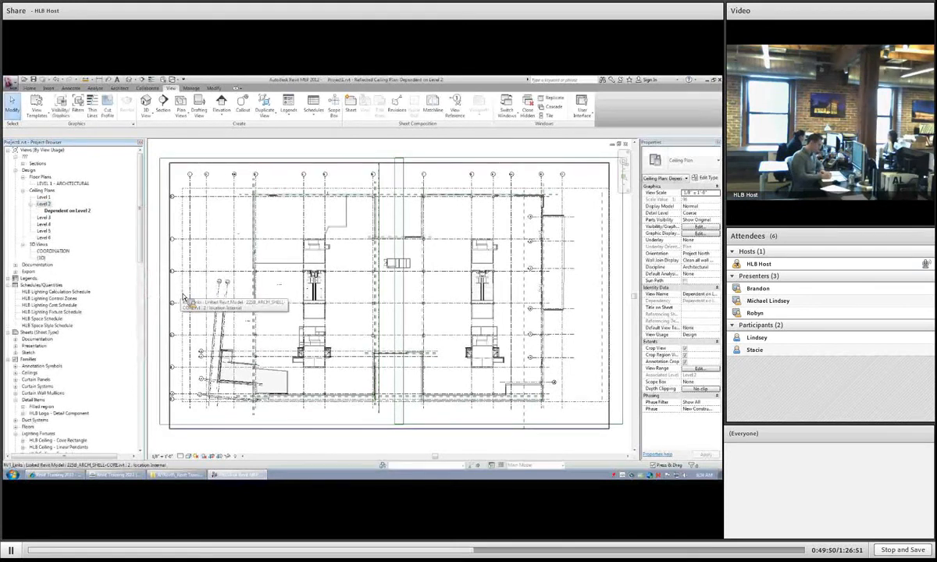
right_click(76, 211)
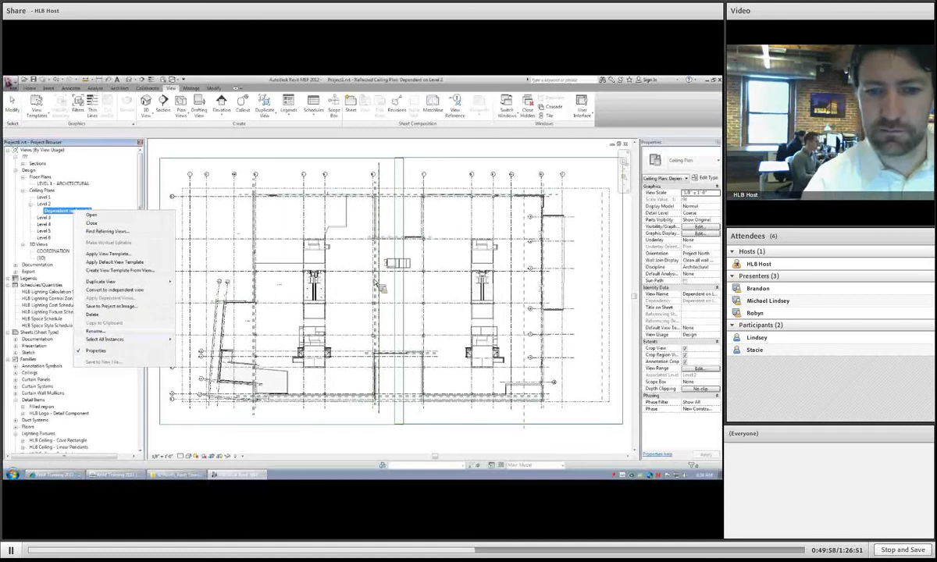
Duplicate the Level 2 ceiling plan as a second dependent view and rename the duplicate WEST.
right_click(44, 206)
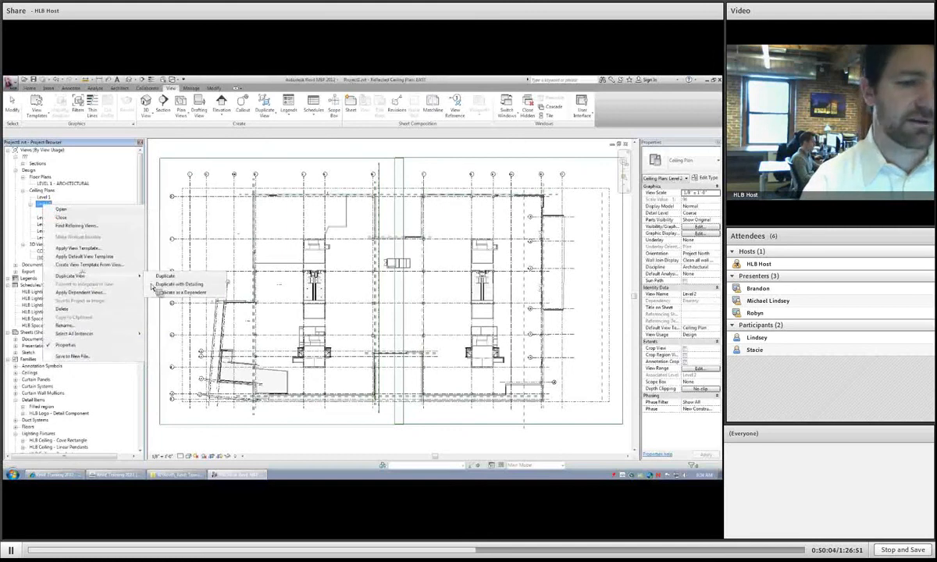
left_click(173, 285)
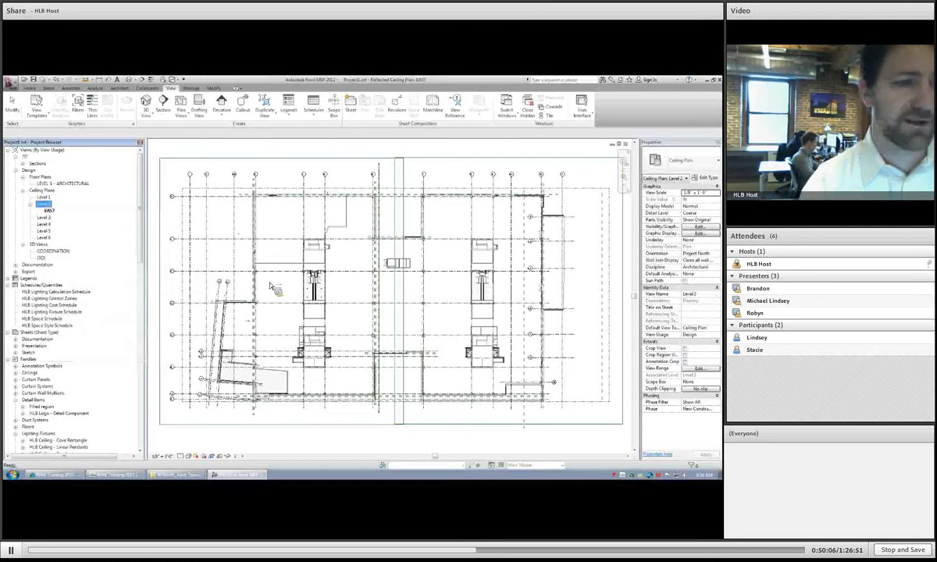
right_click(61, 212)
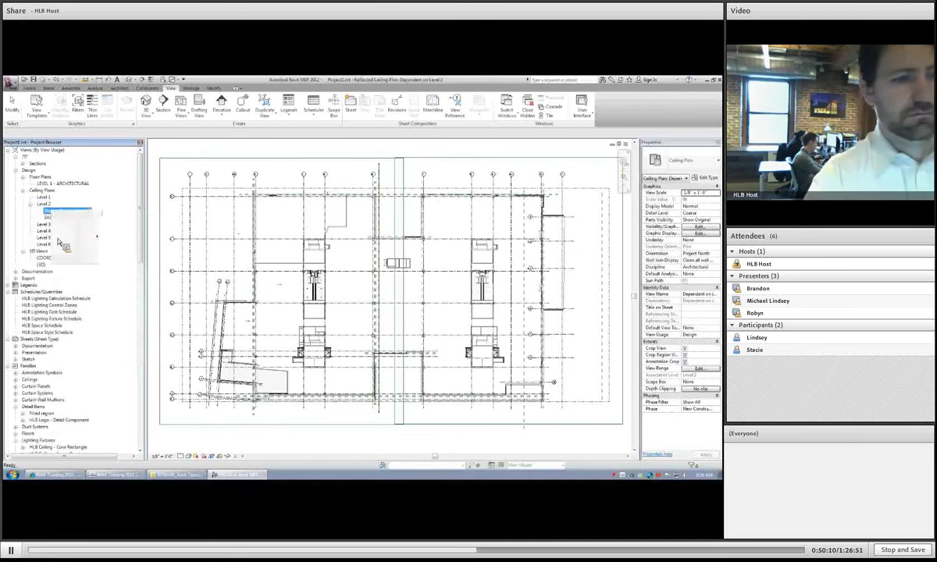
left_click(88, 316)
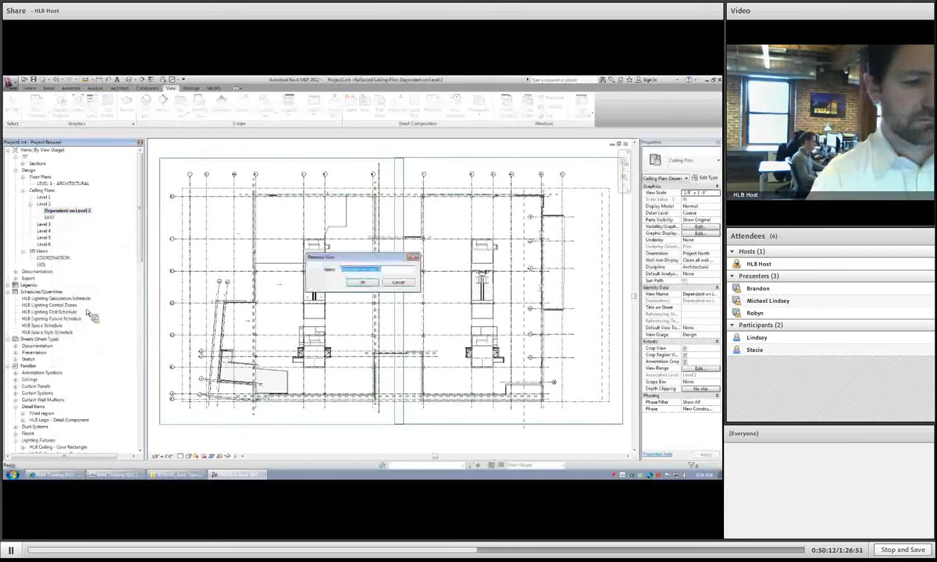
type("WEST")
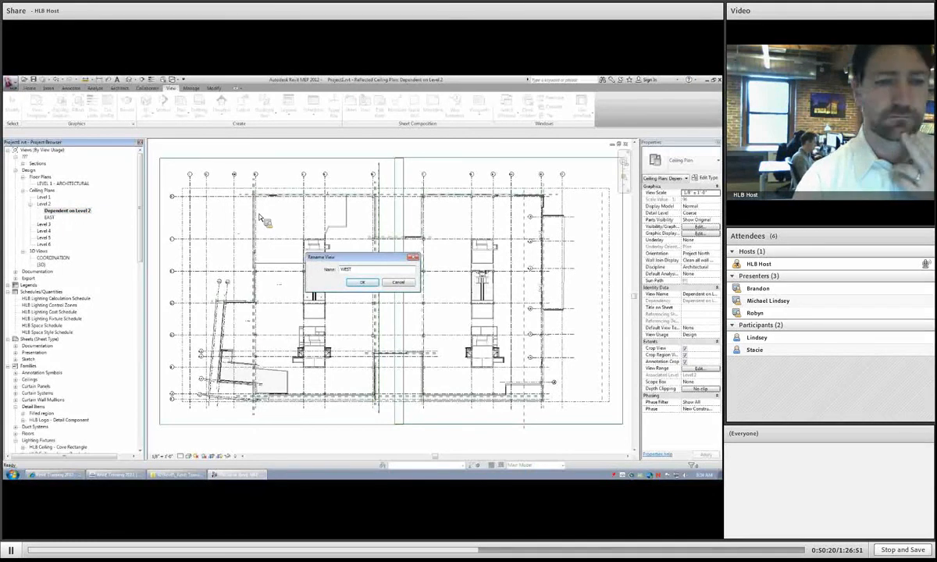
key("Return")
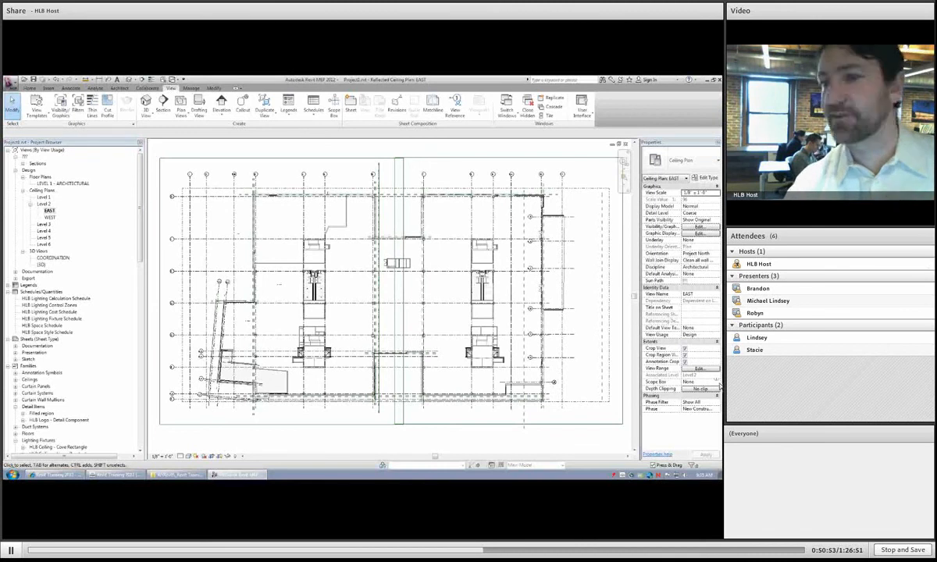
Assign the EAST scope box to the EAST dependent view and try adjusting its crop boundary.
left_click(717, 383)
left_click(694, 395)
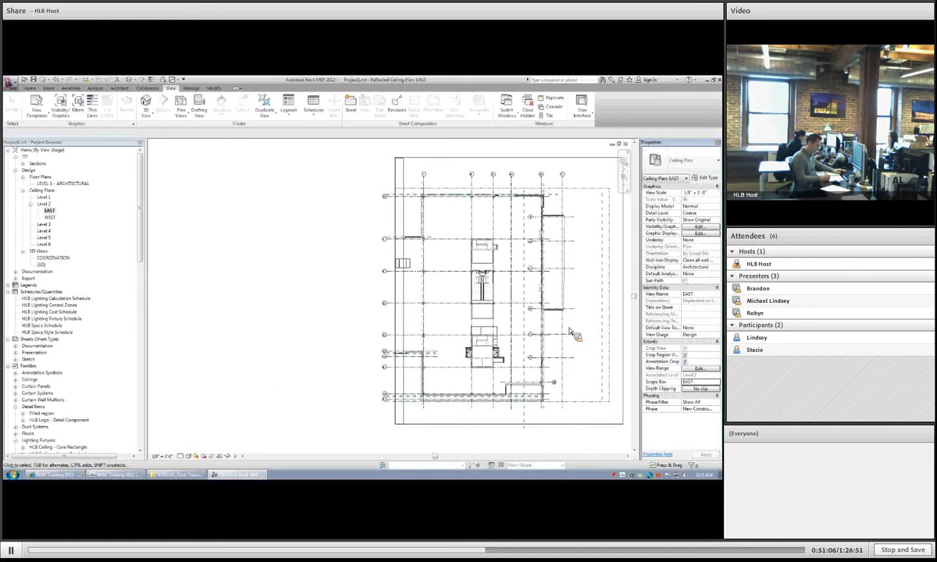
left_click(624, 291)
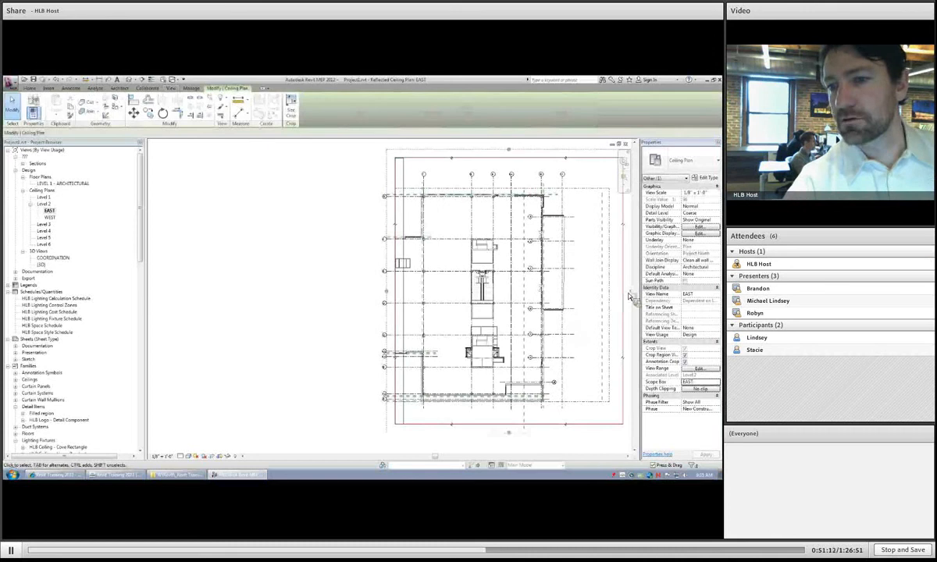
left_click_drag(631, 292, 601, 294)
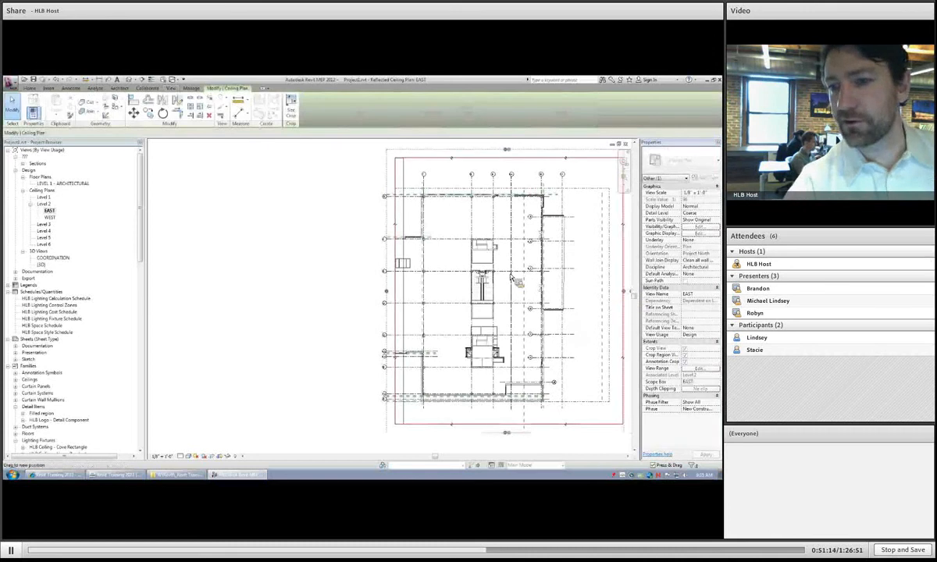
Open the WEST dependent view and try to assign the WEST scope box to it.
double_click(50, 217)
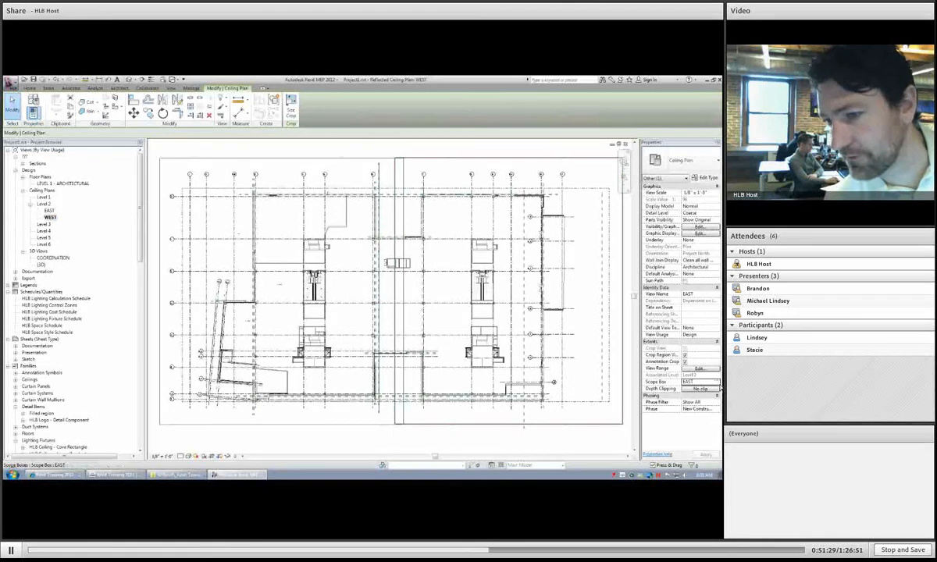
left_click(717, 383)
key("ctrl")
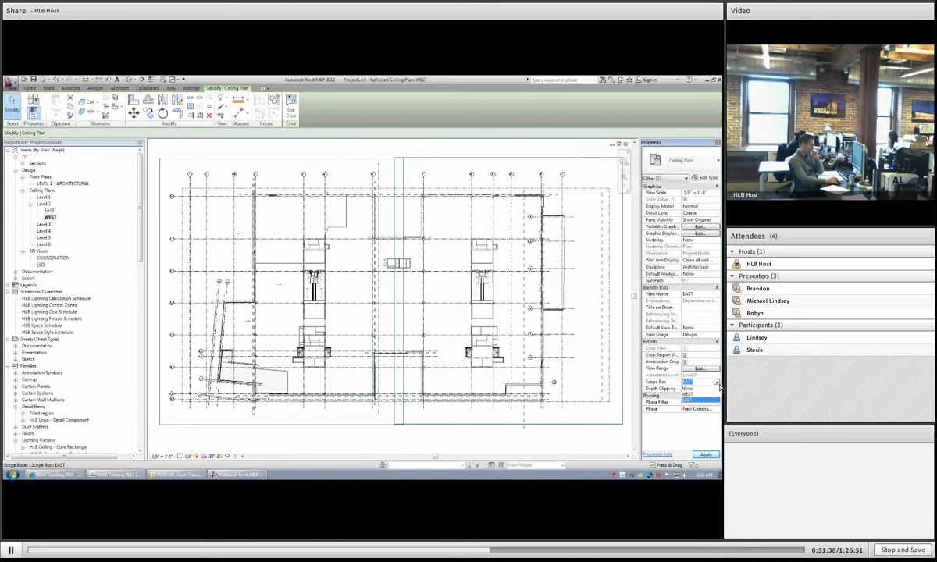
left_click(692, 394)
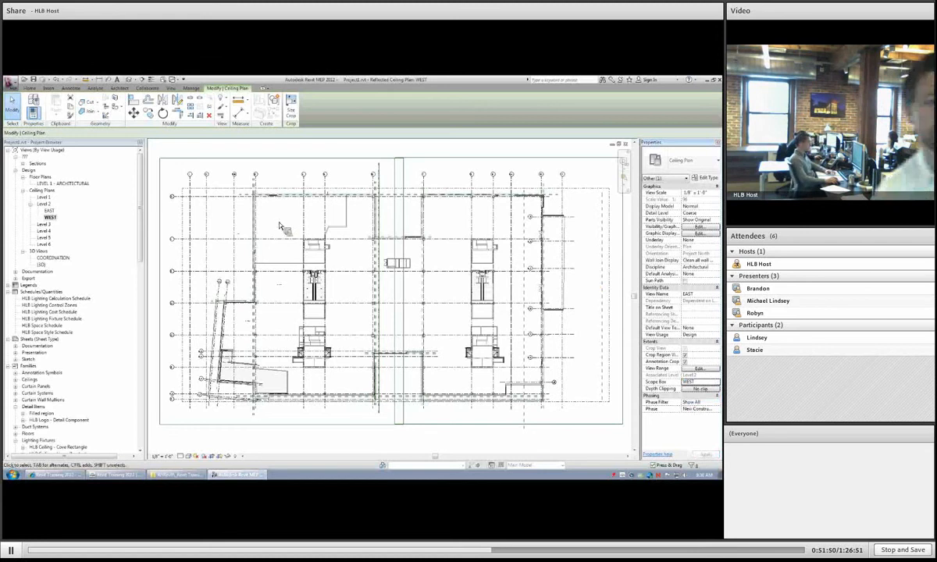
Examine in which views the WEST scope box is visible.
left_click(178, 163)
left_click(181, 164)
left_click(695, 208)
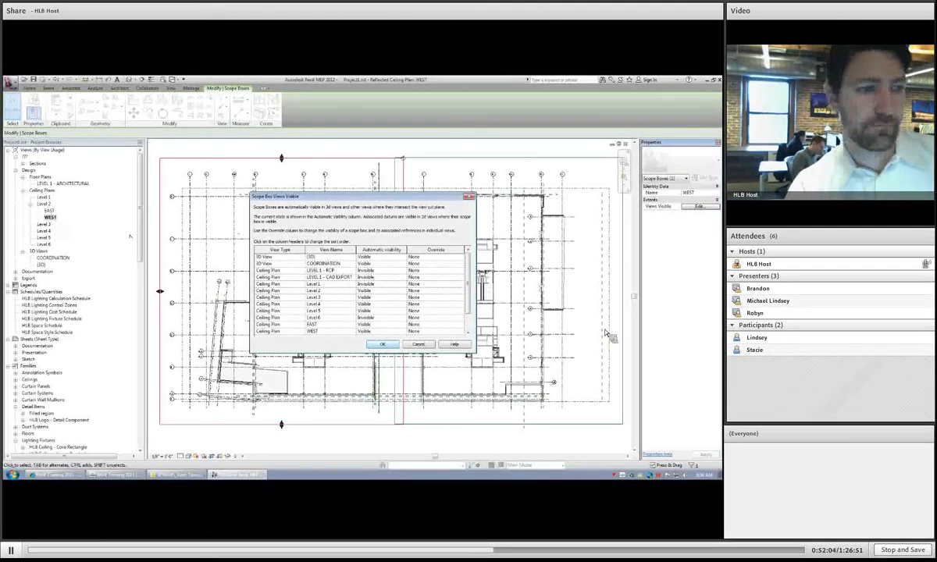
left_click(382, 345)
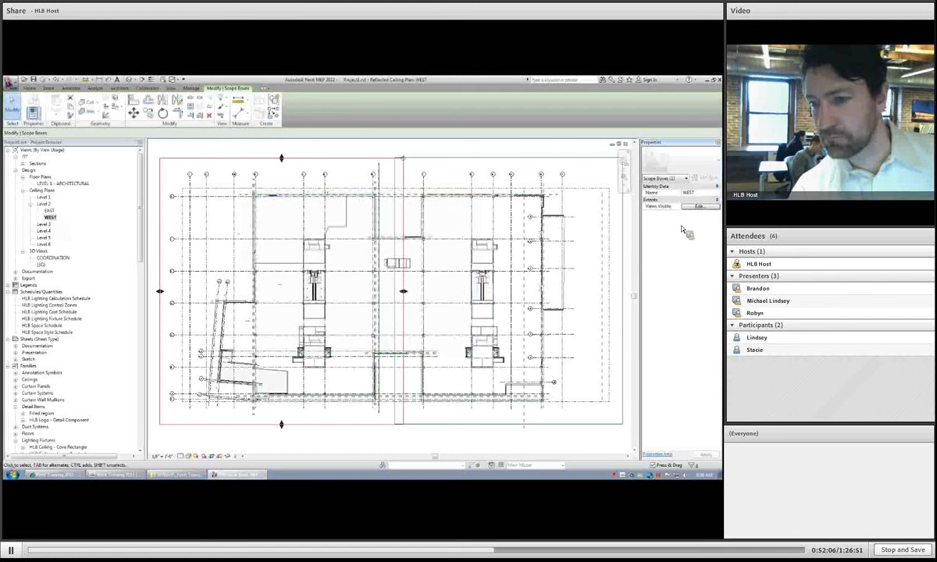
Deselect the scope box and apply the WEST scope box to the WEST dependent view.
left_click(518, 149)
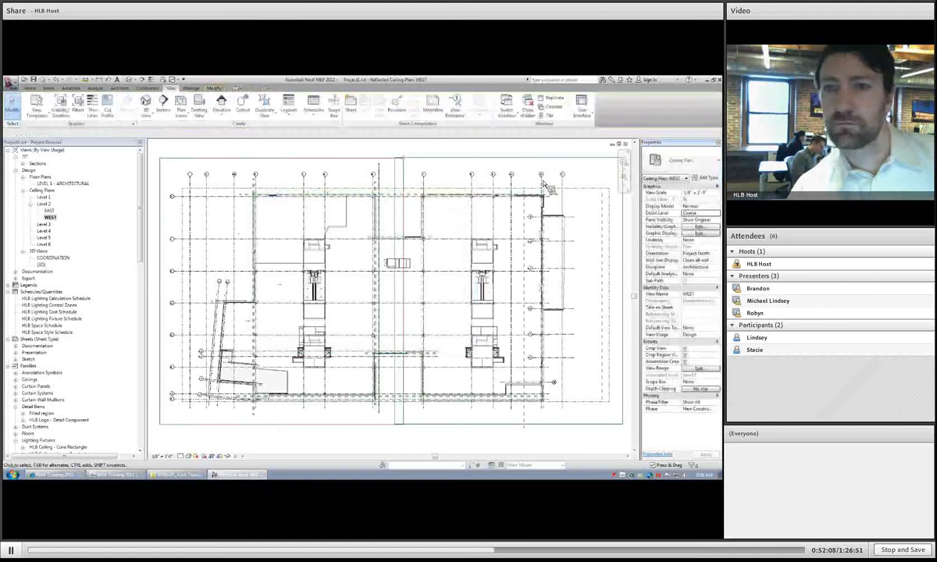
left_click(715, 382)
left_click(707, 395)
left_click(704, 454)
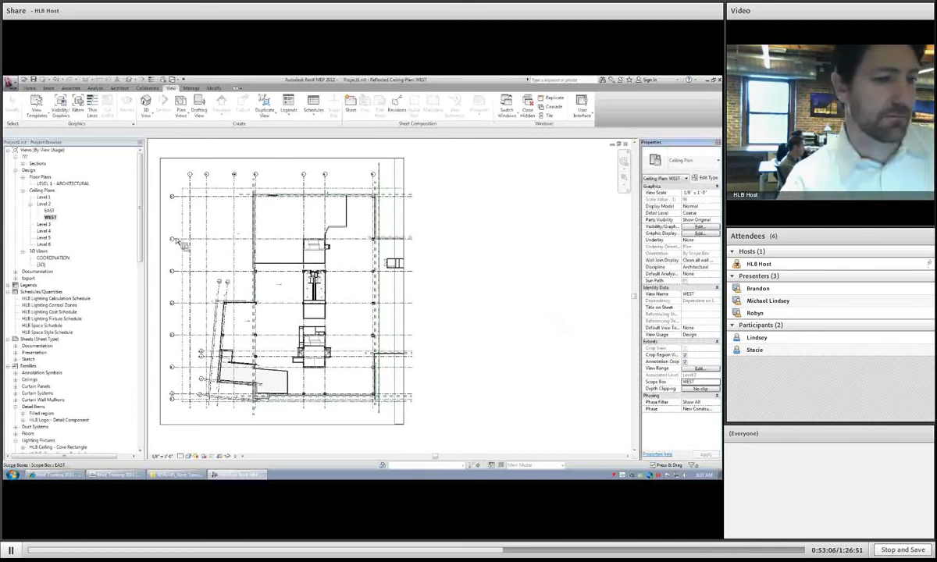
Collapse the Families branch of the project browser and open the documentation sheet LT101 - OUTPUT PLANS.
scroll(144, 245, "down", 4)
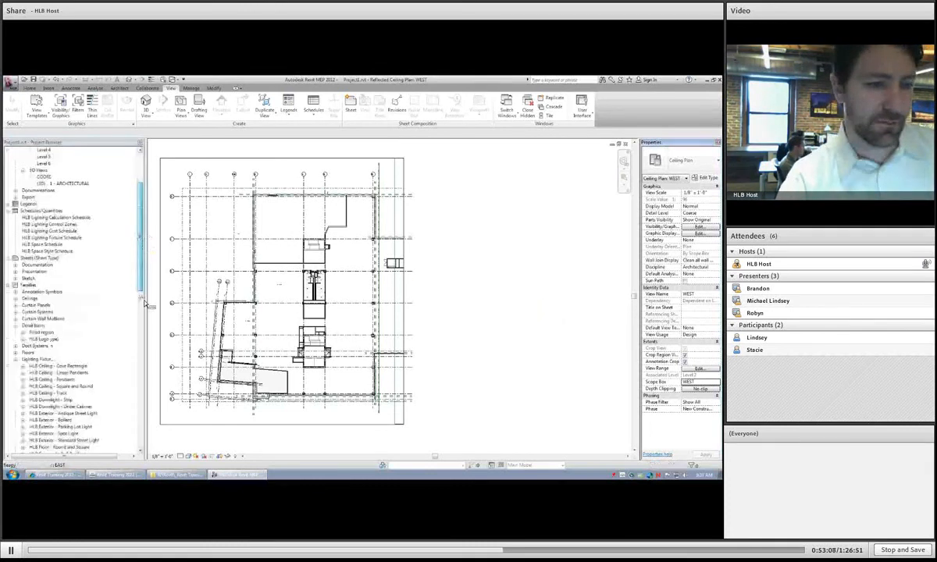
scroll(144, 305, "down", 2)
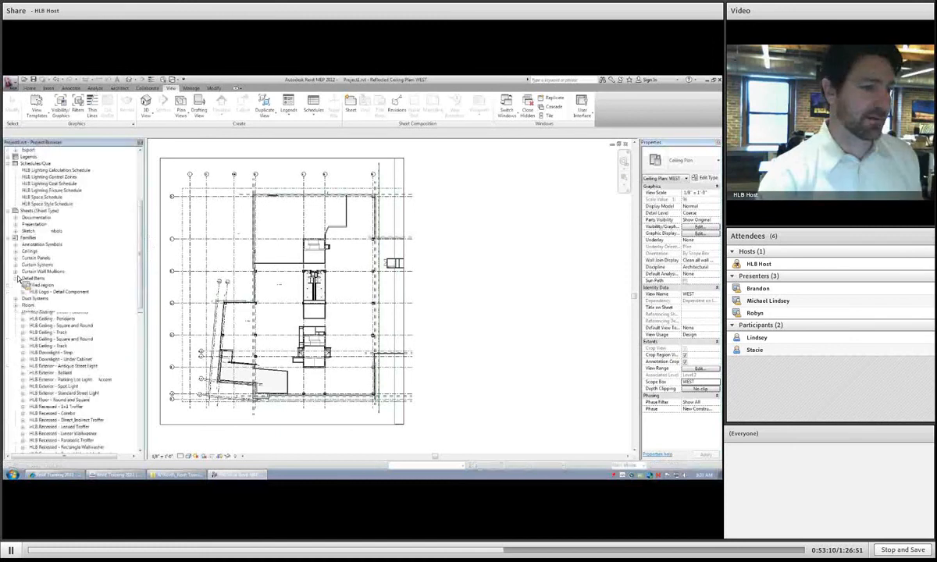
left_click(15, 237)
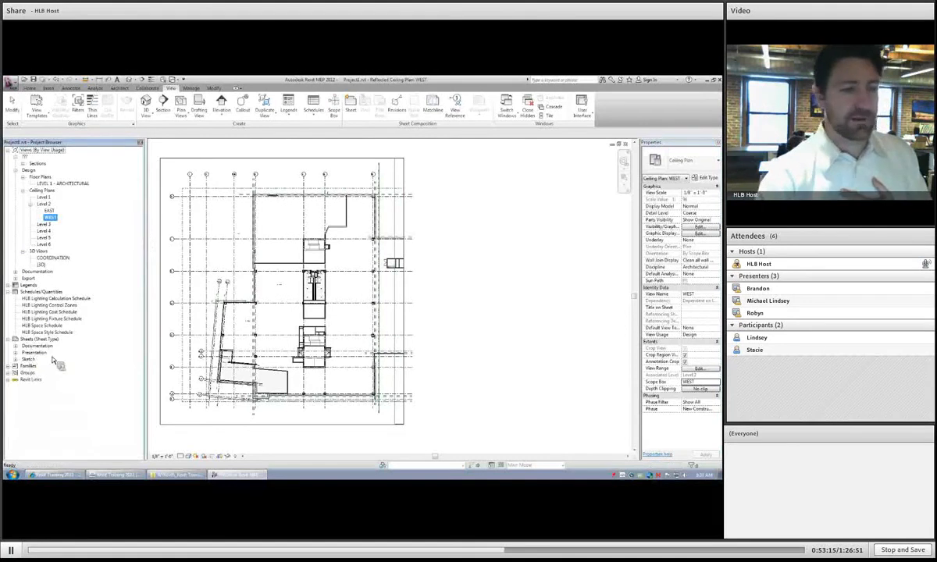
double_click(77, 354)
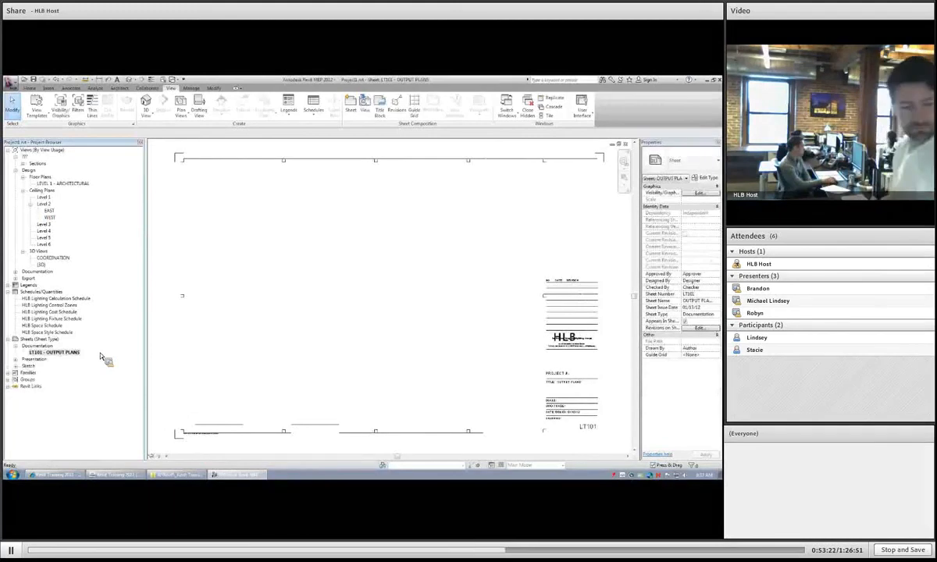
left_click(100, 356)
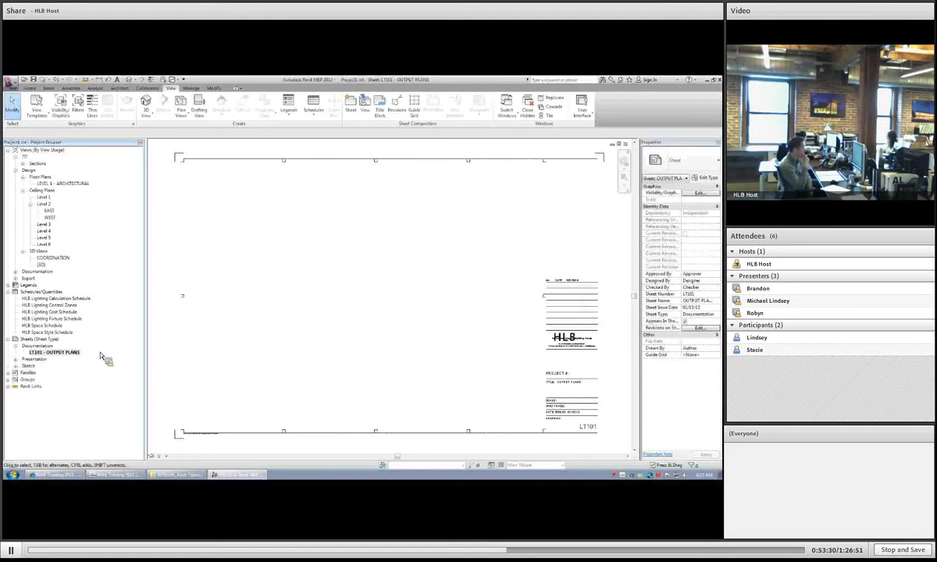
Review the full Level 2 ceiling plan and return to sheet LT101 - OUTPUT PLANS.
left_click(45, 206)
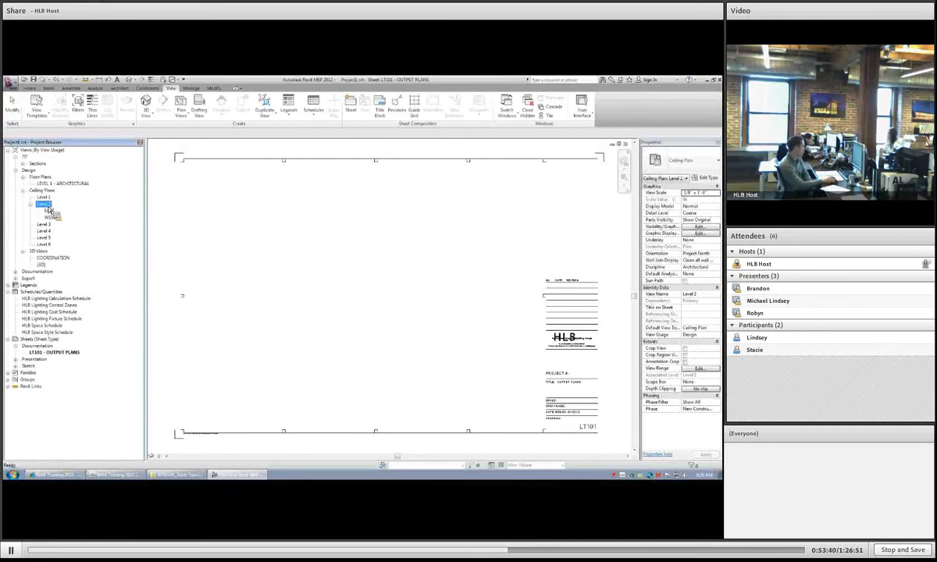
double_click(45, 206)
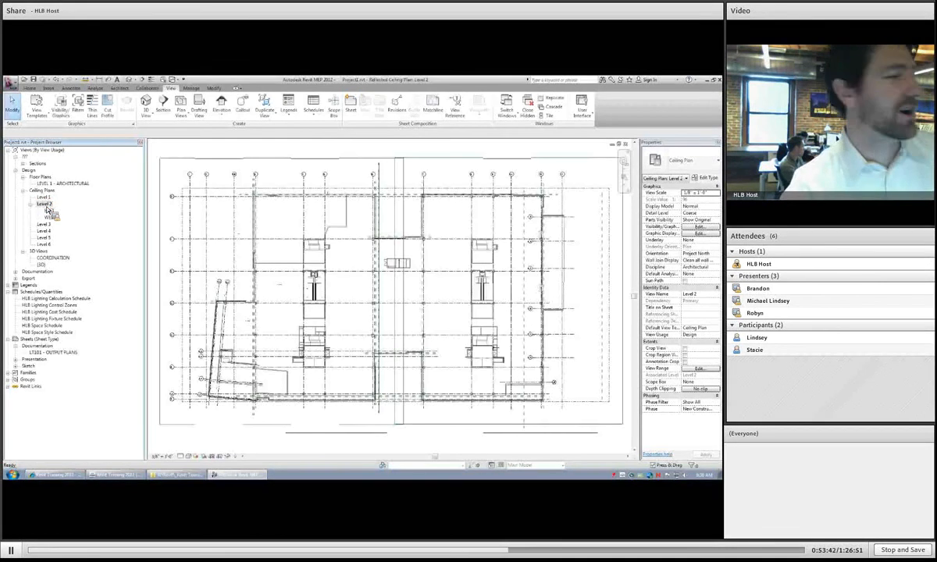
left_click(55, 352)
double_click(58, 354)
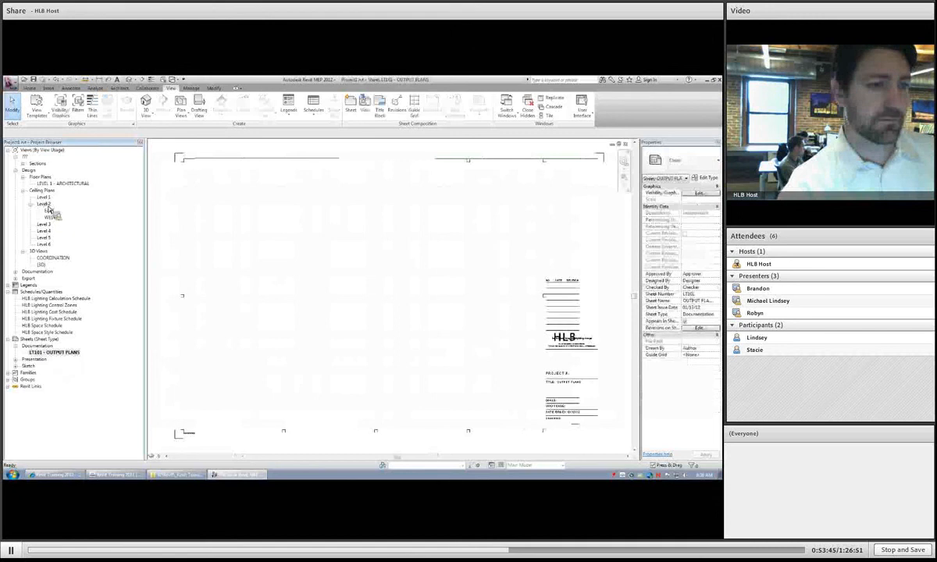
Place the Level 2 ceiling plan on sheet LT101 and compare its extent with the sheet border.
left_click_drag(48, 210, 266, 234)
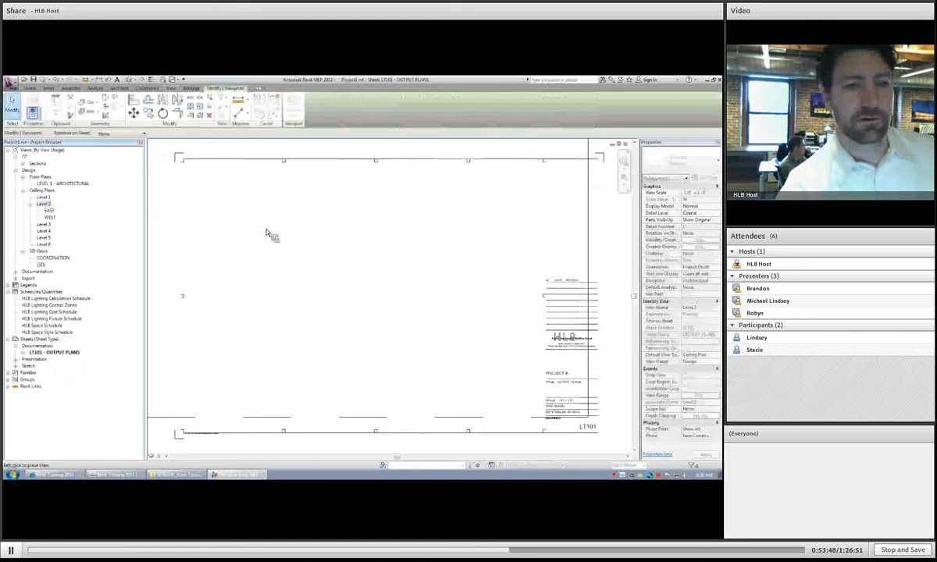
left_click(257, 264)
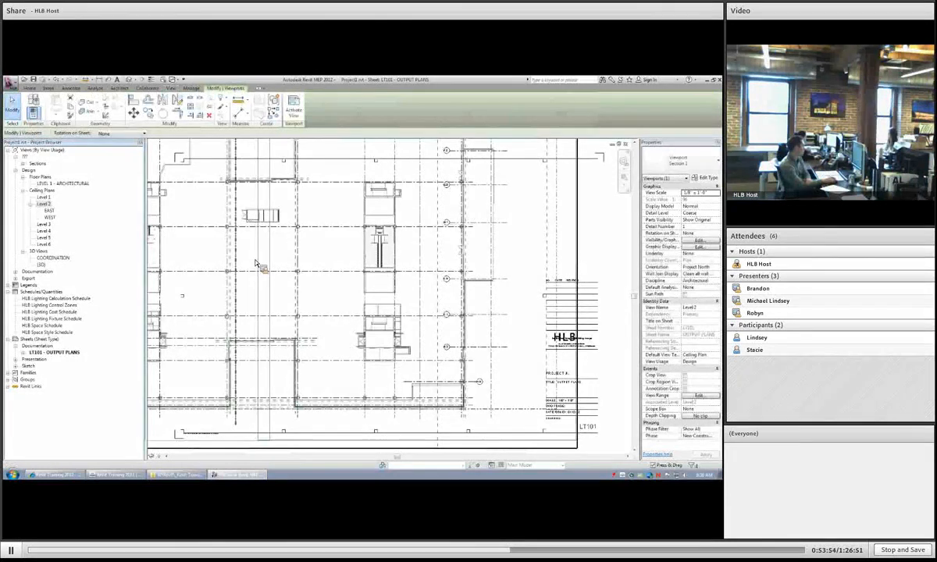
left_click(624, 252)
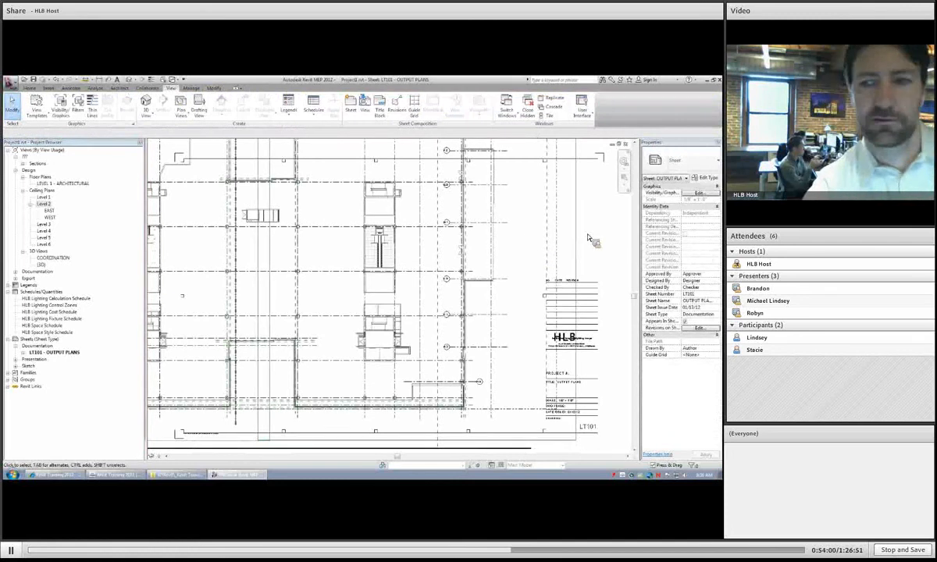
scroll(588, 238, "down", 3)
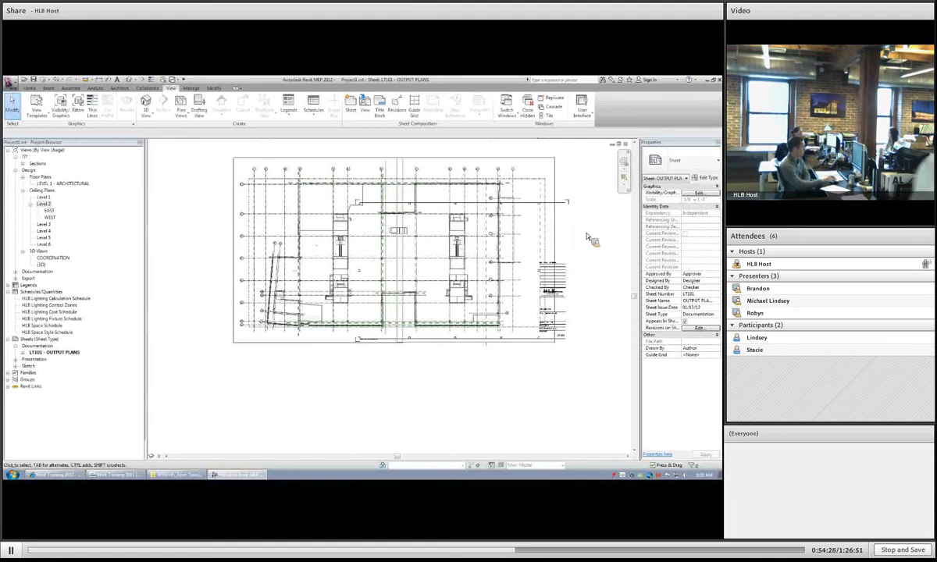
left_click(48, 87)
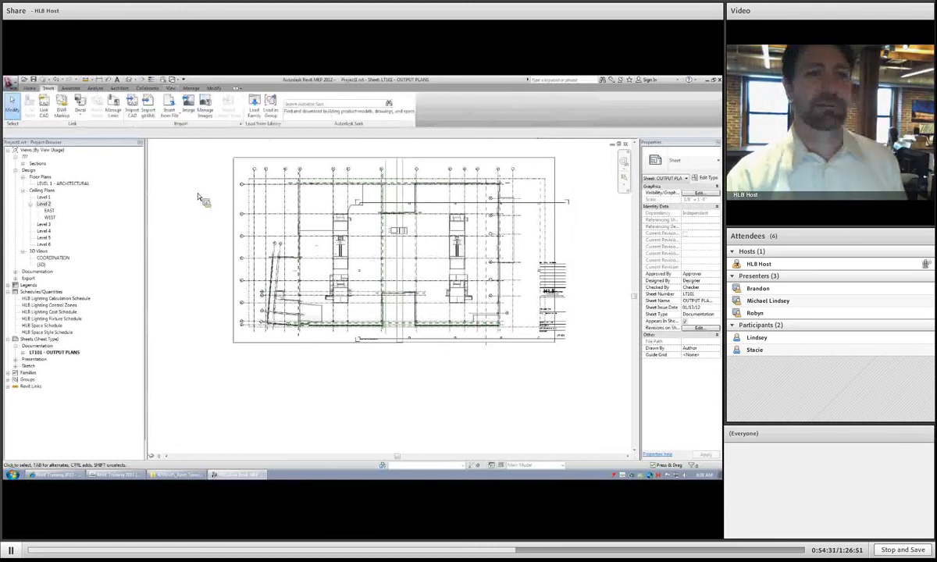
left_click(254, 106)
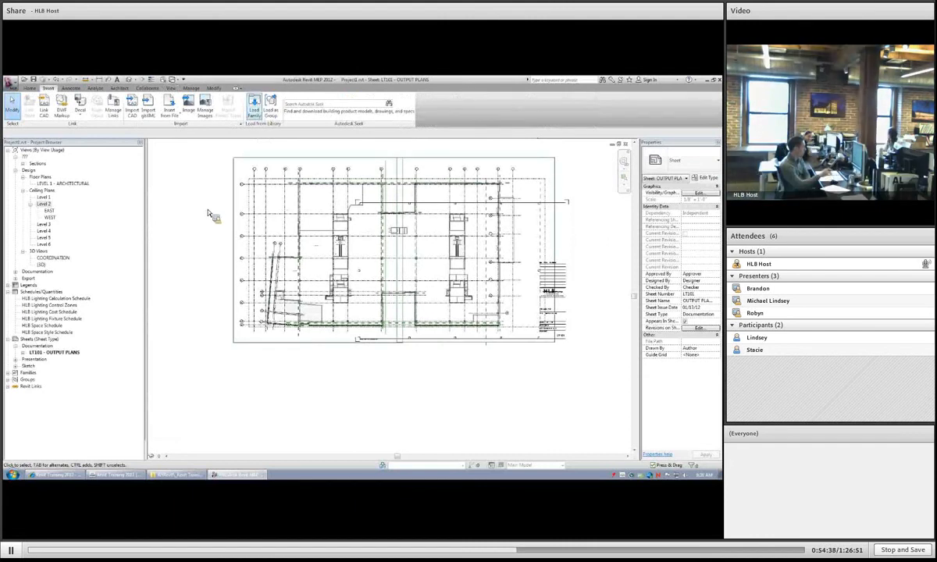
Set the Level 2 viewport's scale to 1/16" = 1'-0" and move the viewport inside the sheet border, beside the title block.
left_click(245, 219)
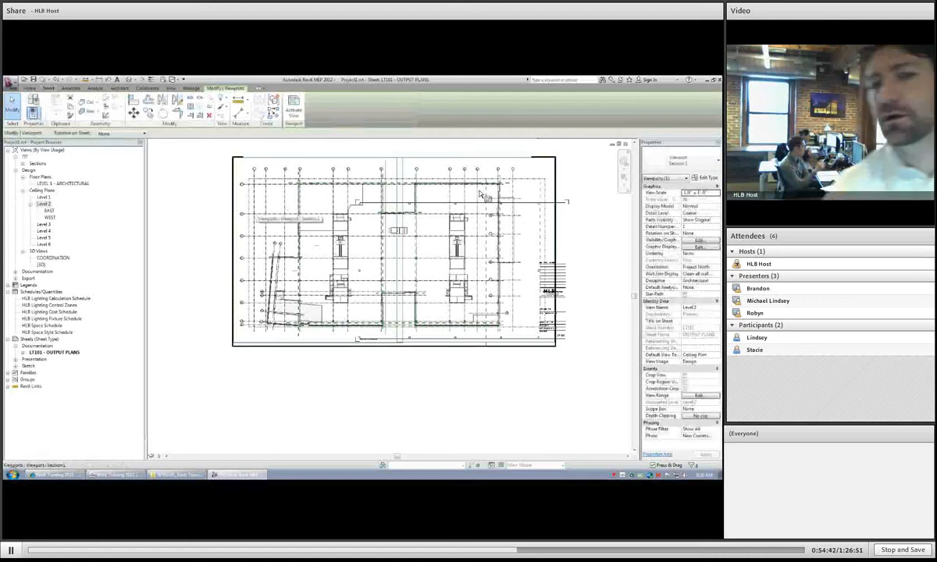
left_click(715, 193)
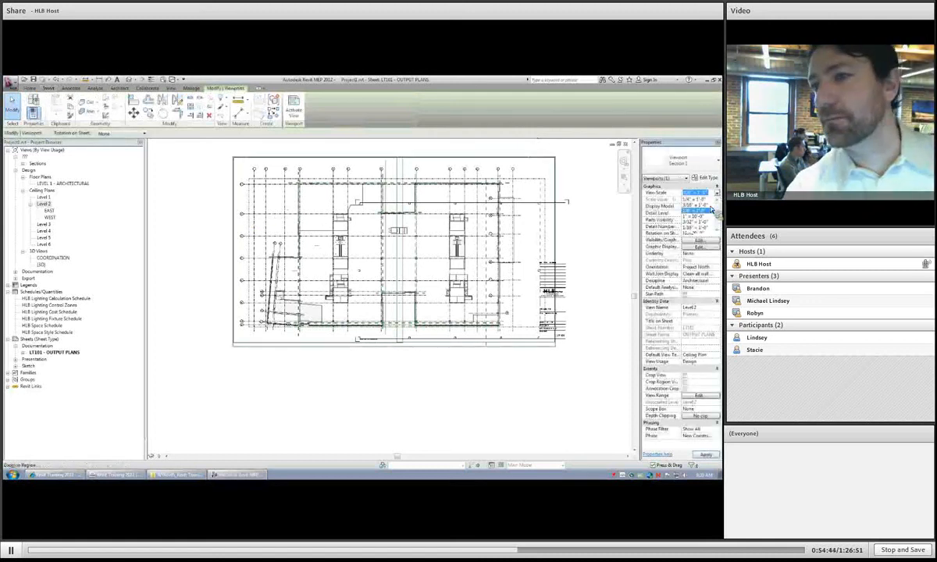
left_click(698, 228)
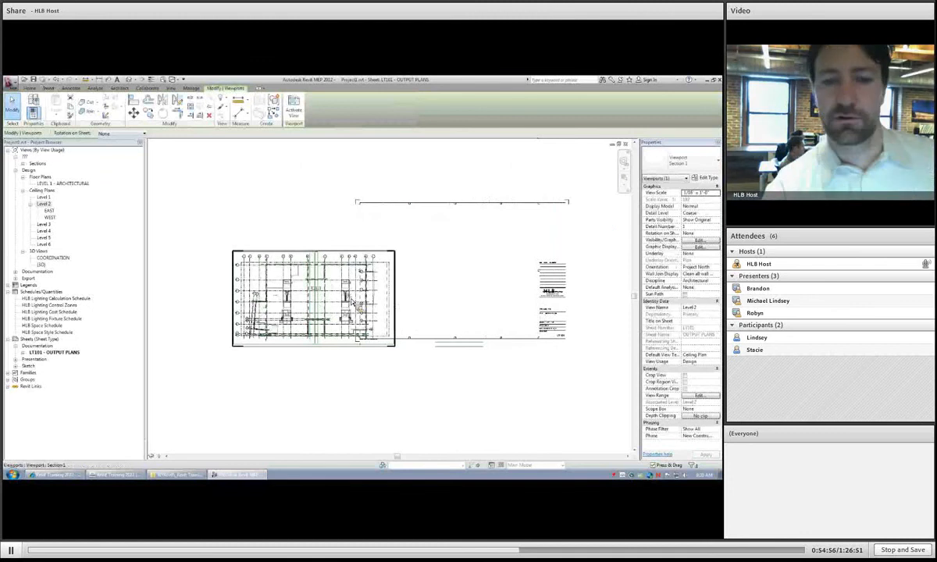
left_click_drag(430, 286, 444, 275)
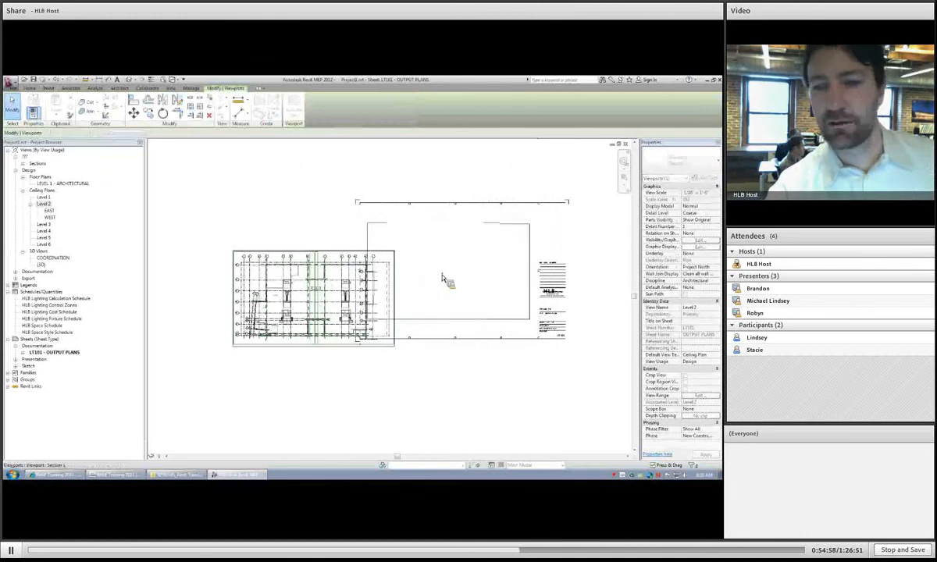
left_click(451, 370)
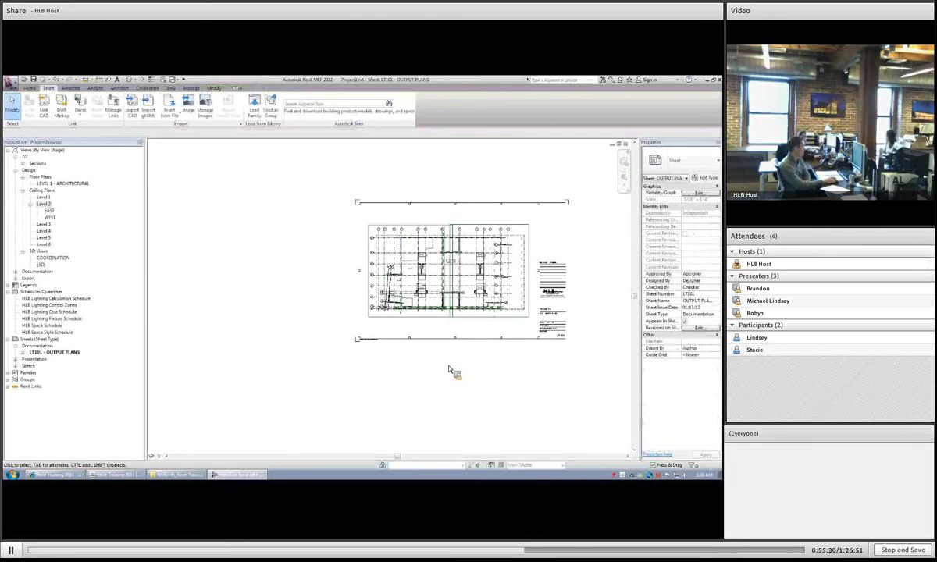
Duplicate the Level 2 ceiling plan as a new independent view.
double_click(49, 211)
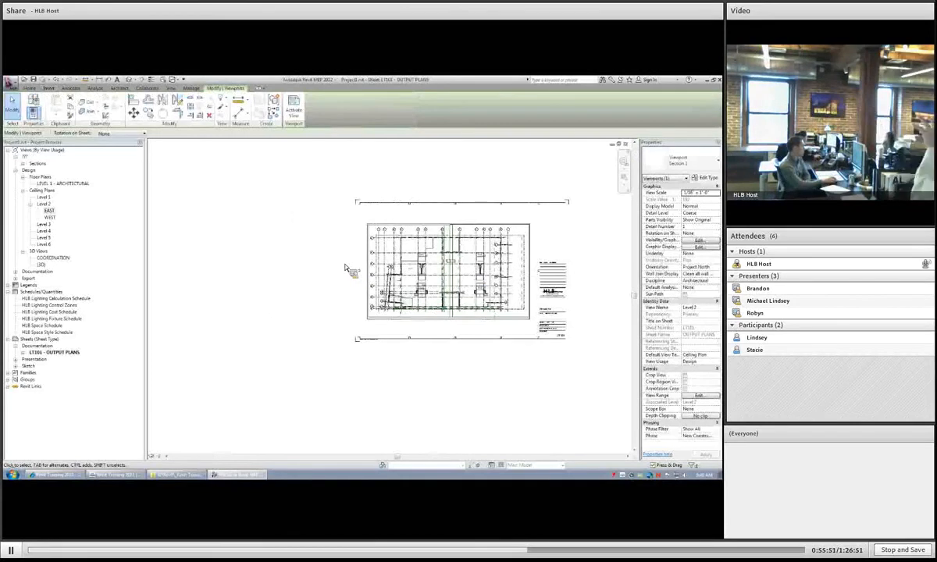
left_click(44, 204)
right_click(45, 209)
mouse_move(125, 282)
left_click(189, 283)
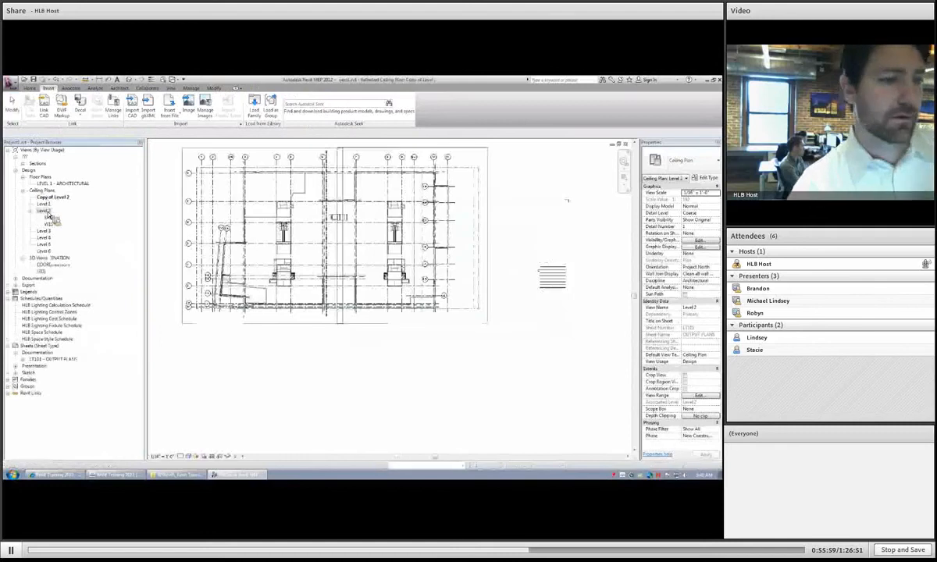
Rename the original Level 2 ceiling plan, which holds the EAST and WEST views, as Level 2 - DEPENDENTS.
right_click(52, 211)
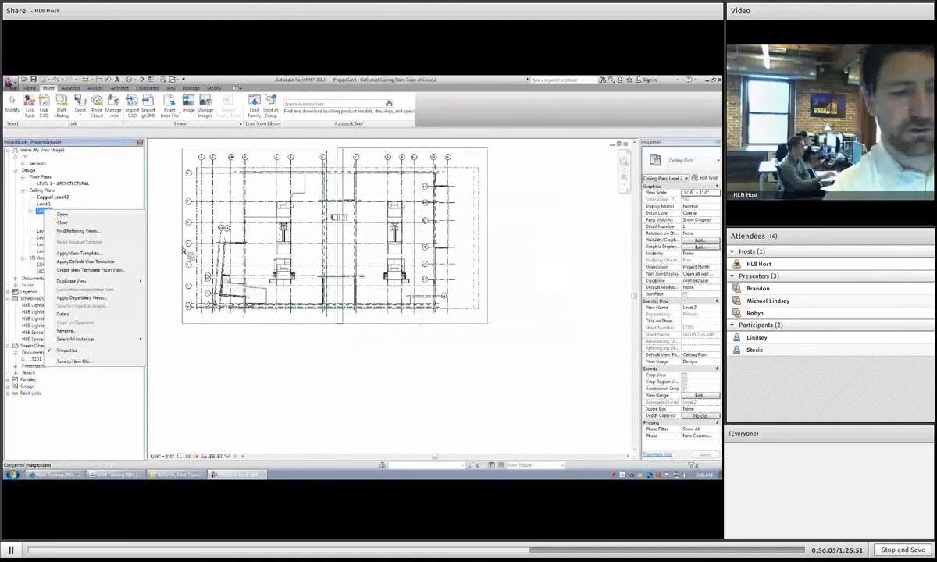
left_click(66, 331)
left_click(375, 271)
type("-")
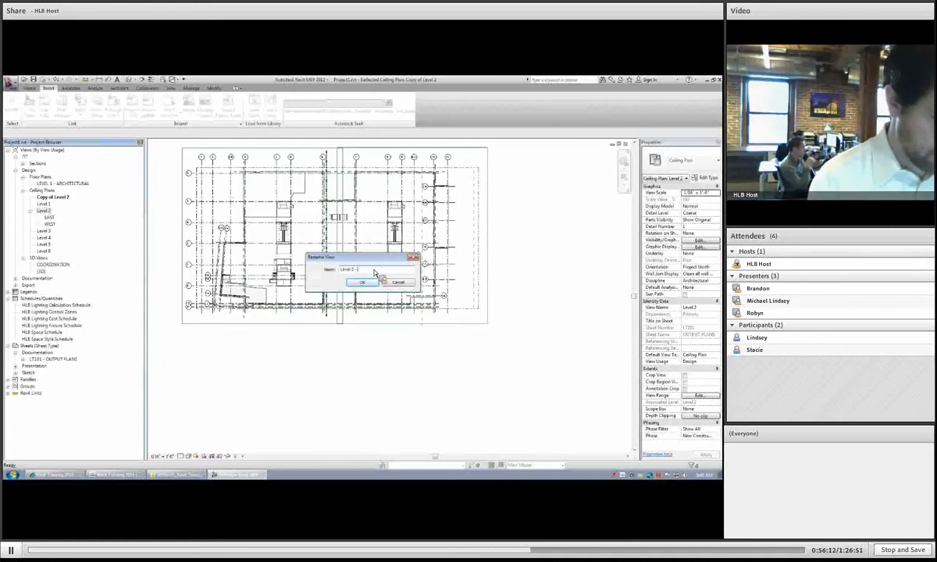
type("DEPENDENTS")
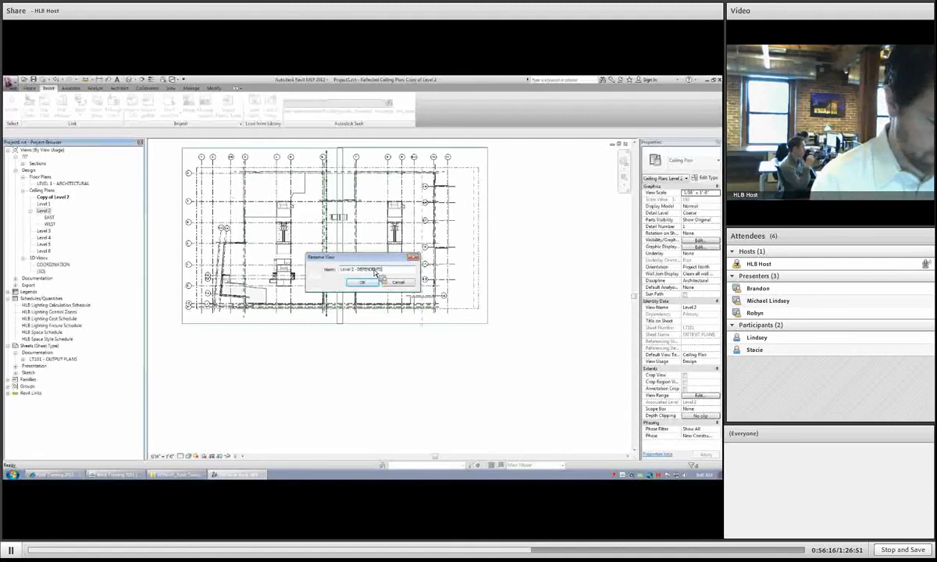
left_click(368, 281)
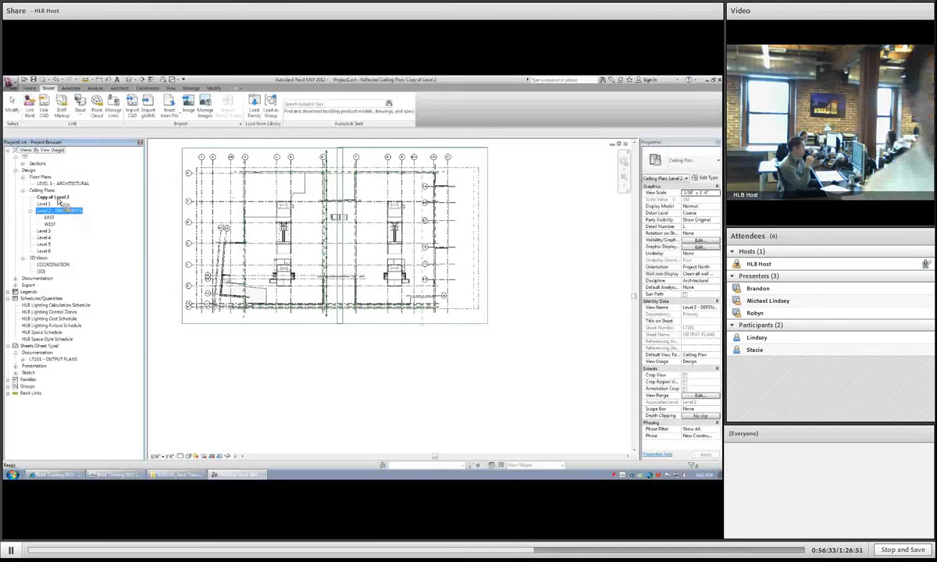
Rename the Copy of Level 2 ceiling plan as LEVEL 2.
right_click(57, 201)
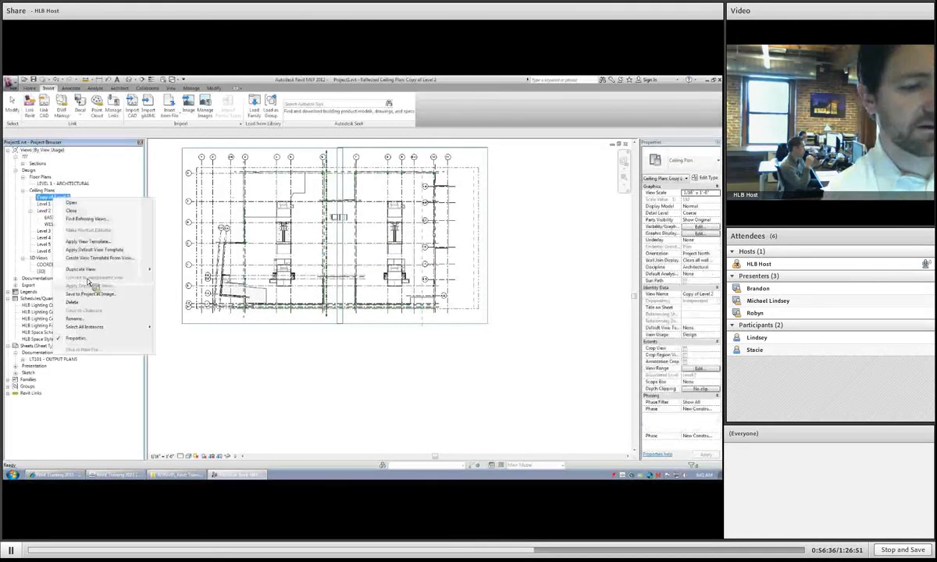
left_click(89, 324)
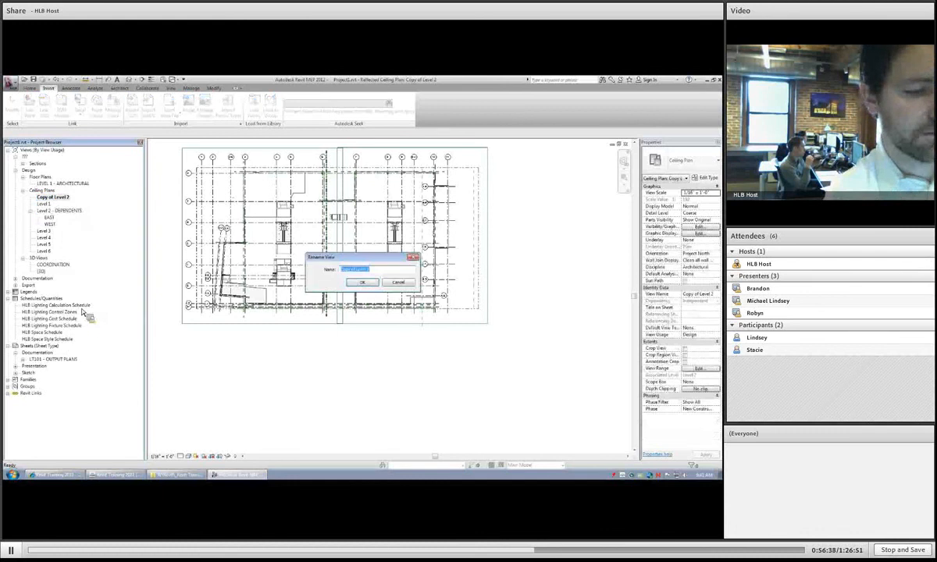
type("LEVEL 2")
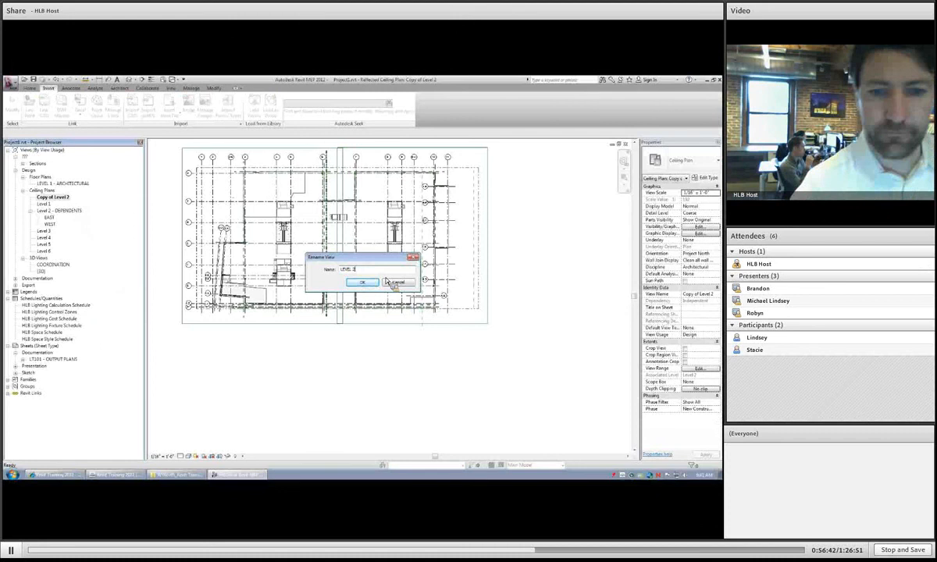
key("Return")
Open sheet LT101 - OUTPUT PLANS and delete the Level 2 - DEPENDENTS viewport from it.
right_click(61, 365)
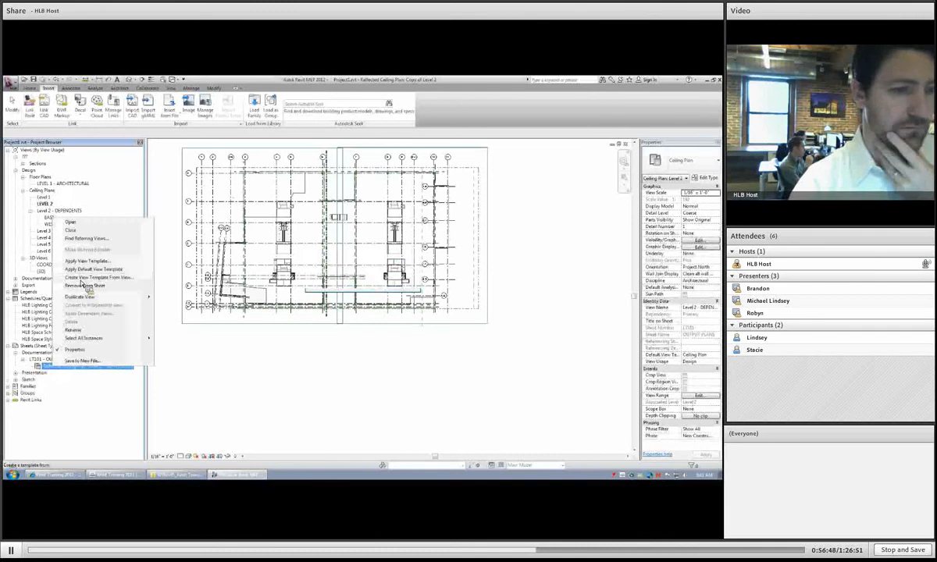
left_click(77, 368)
double_click(75, 360)
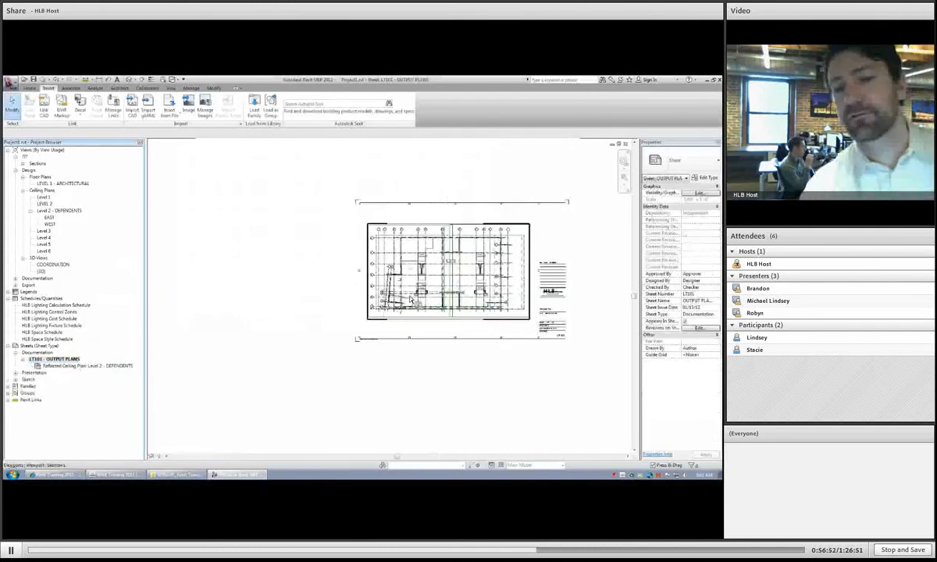
left_click(410, 302)
key("Delete")
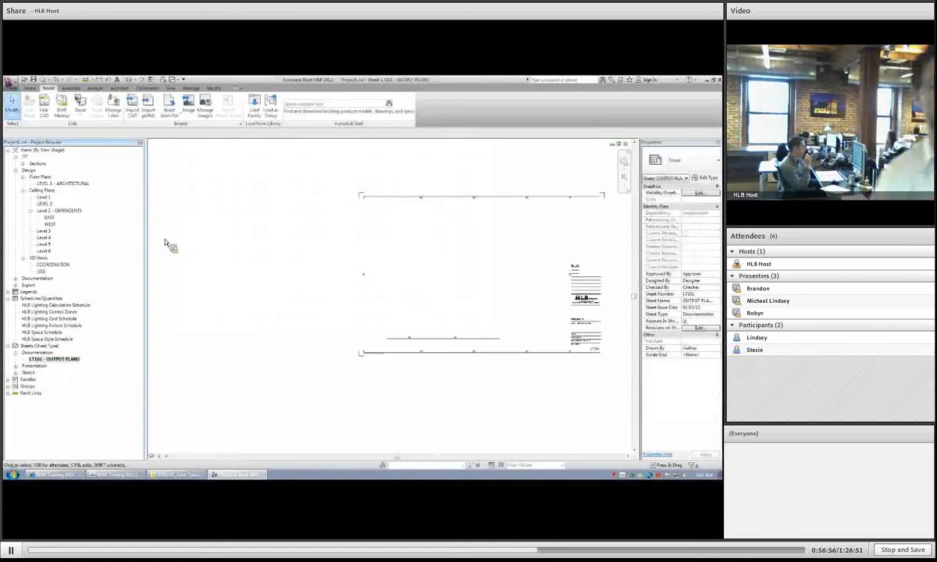
Place the LEVEL 2 ceiling plan on sheet LT101, centred inside the border beside the title block.
left_click(44, 205)
left_click_drag(47, 207, 444, 274)
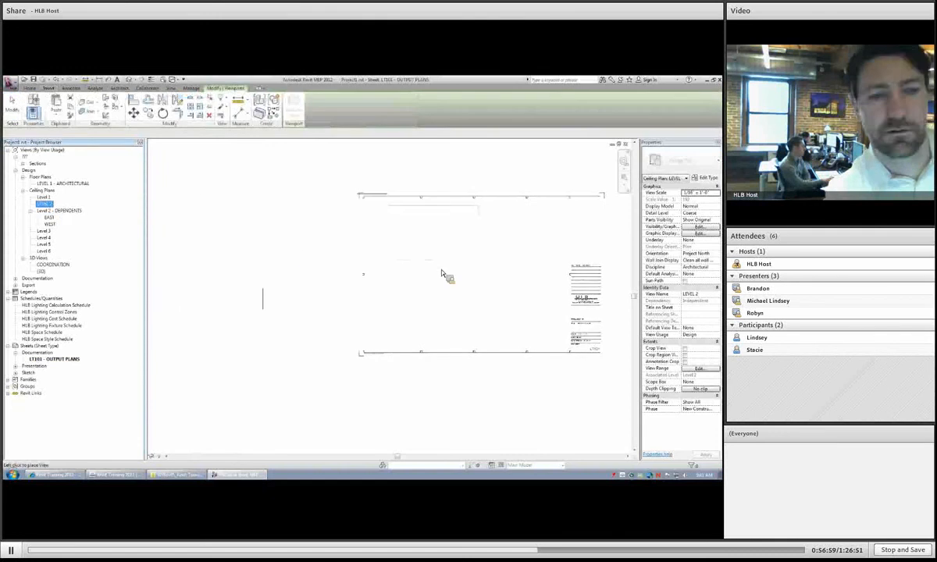
left_click(473, 276)
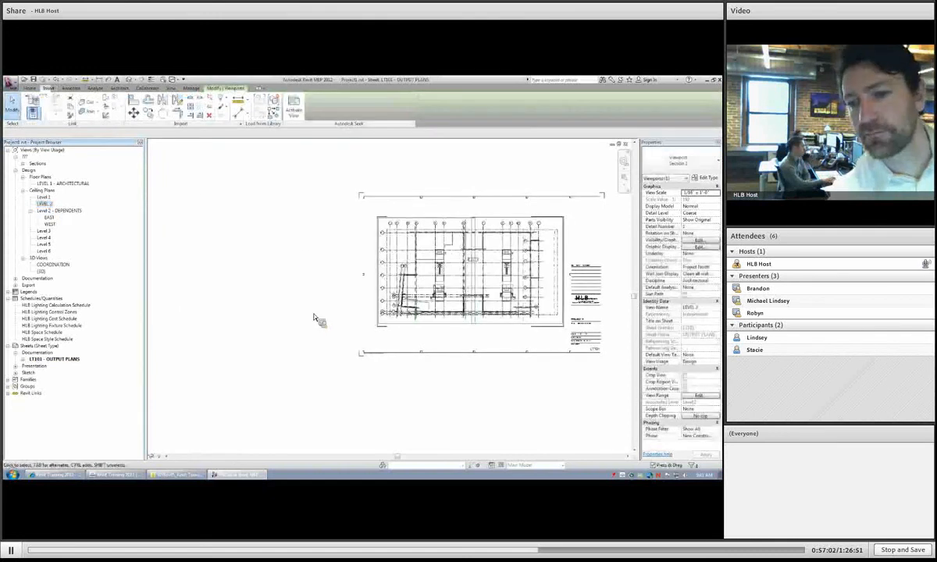
left_click(312, 319)
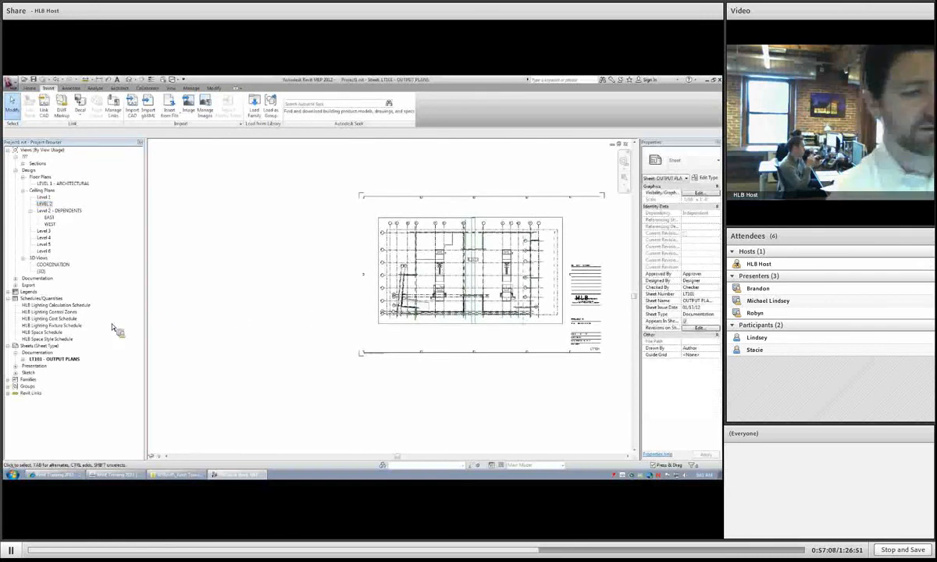
key("z")
key("f")
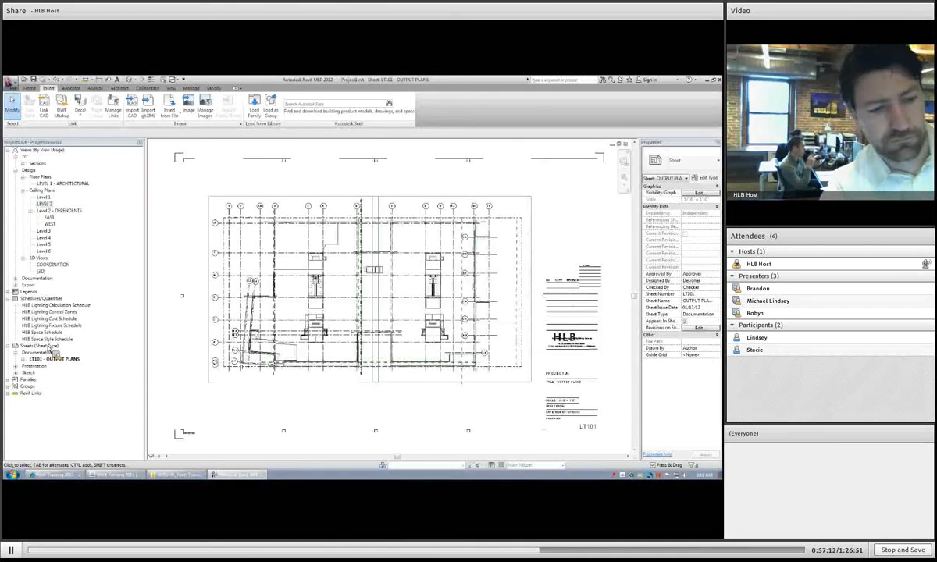
Set the view scale of the Level 2 - DEPENDENTS ceiling plan to 1/8" = 1'-0".
left_click(68, 212)
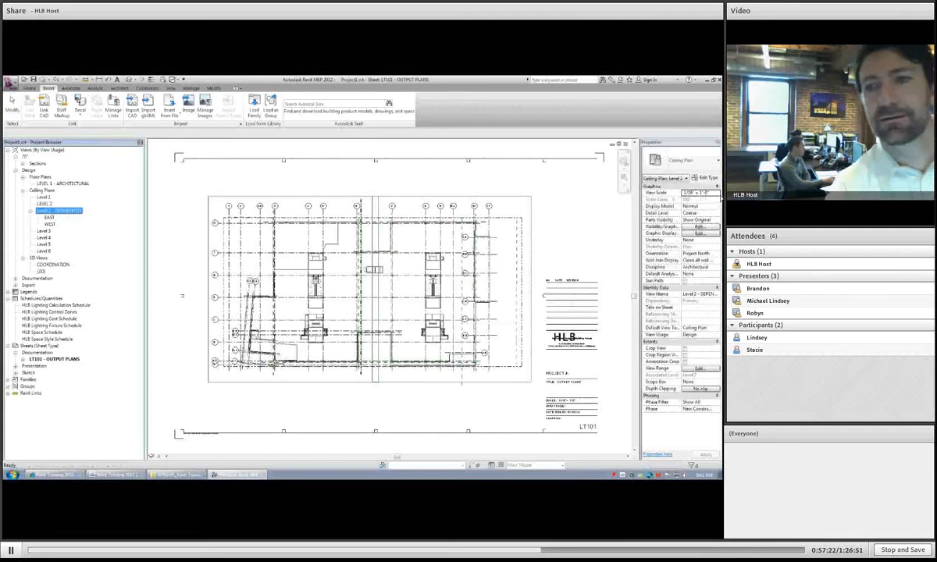
left_click(717, 193)
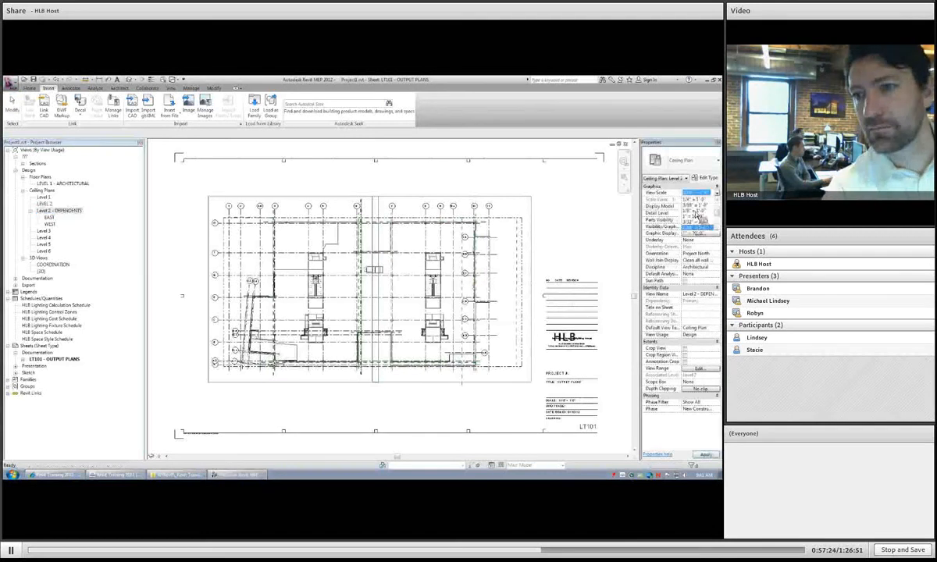
left_click(698, 211)
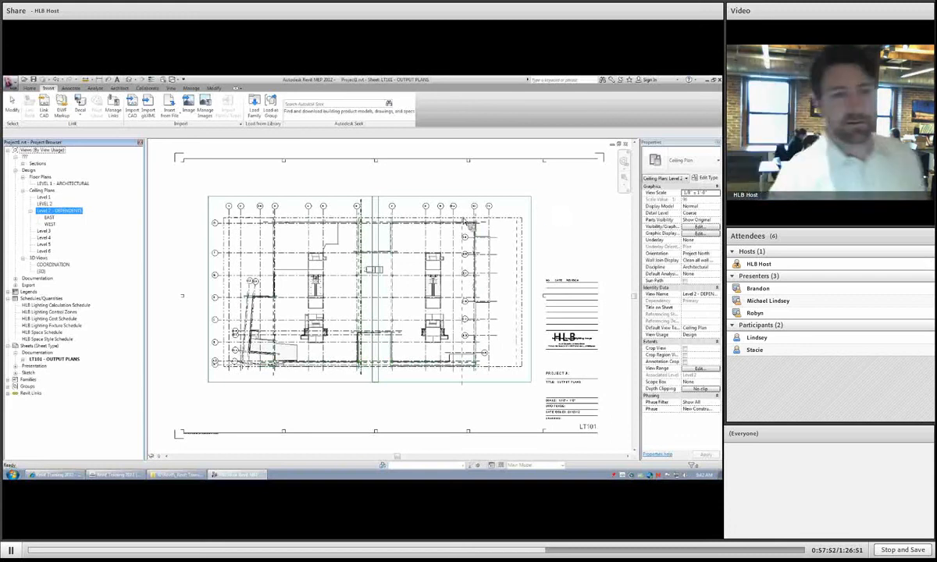
Dismiss the save reminder and create a new sheet with the HLB 24x36 : Titleblock Side titleblock.
left_click(43, 347)
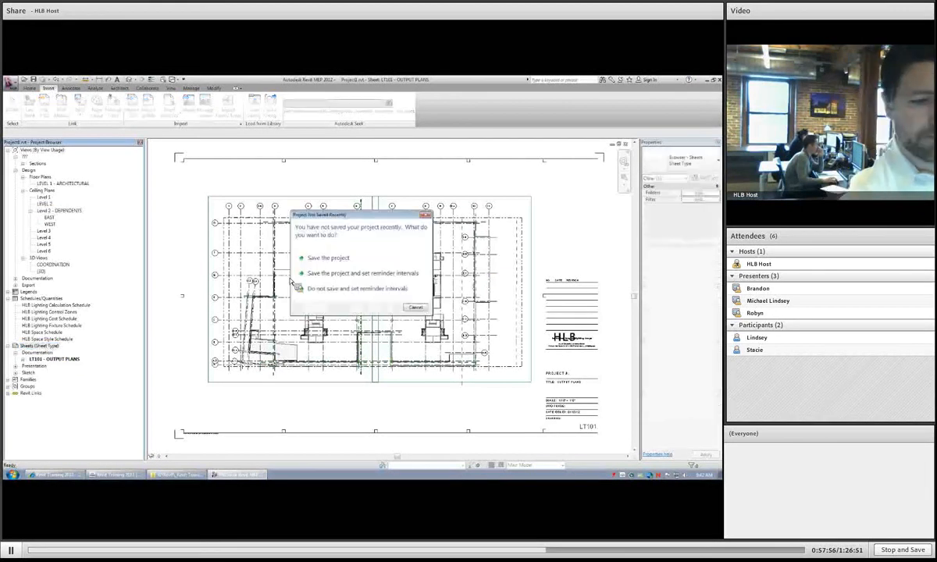
left_click(415, 307)
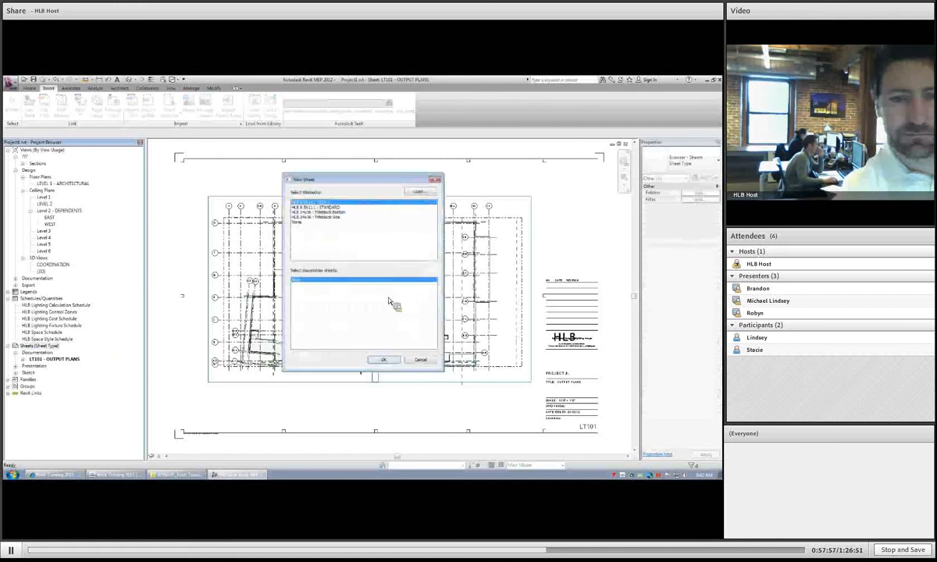
left_click(318, 216)
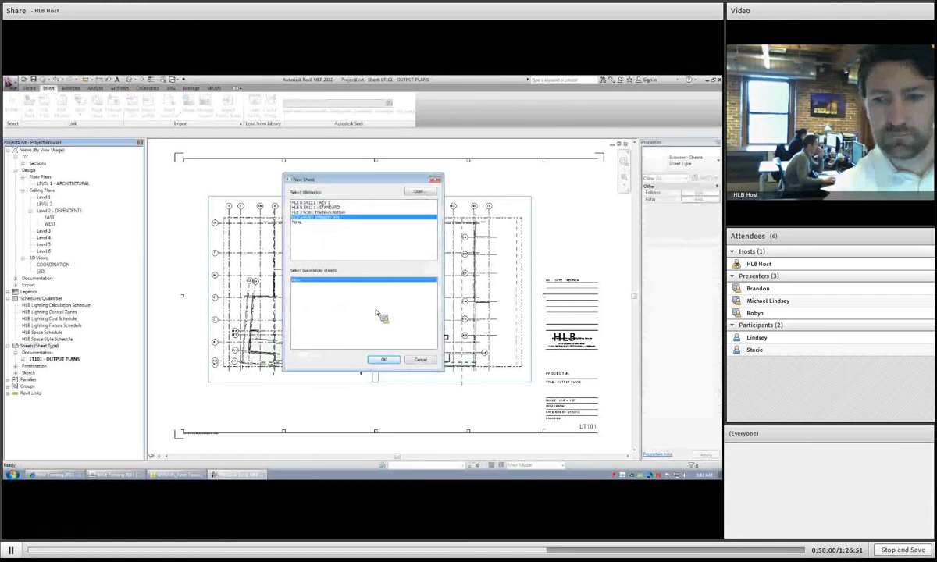
left_click(382, 360)
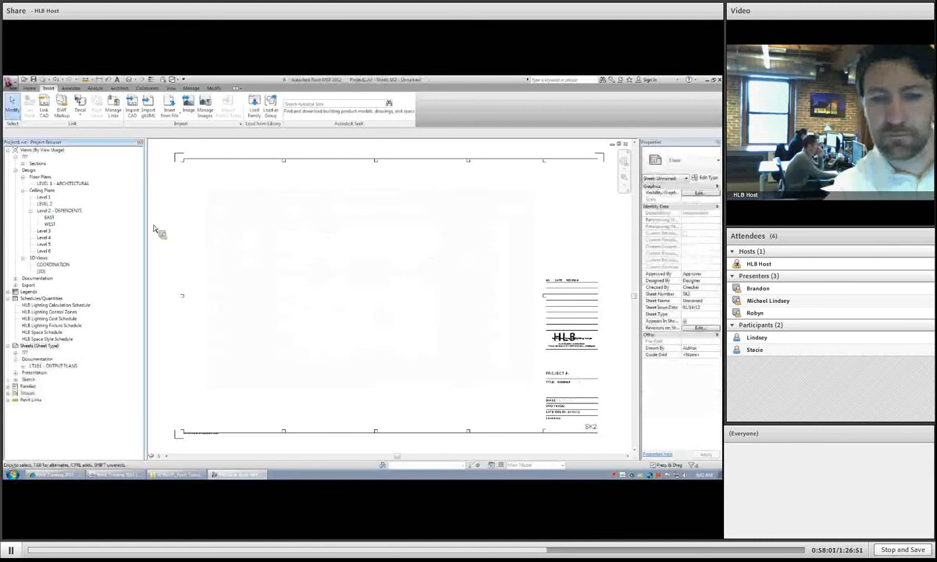
Place the EAST dependent ceiling plan on the new sheet.
left_click(49, 217)
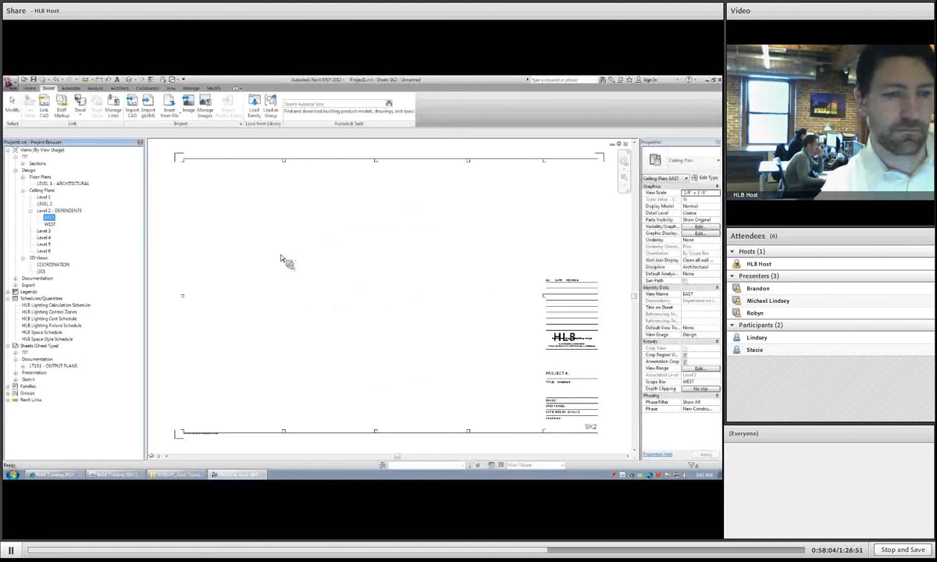
left_click_drag(279, 258, 282, 259)
left_click(356, 290)
scroll(331, 284, "down", 4)
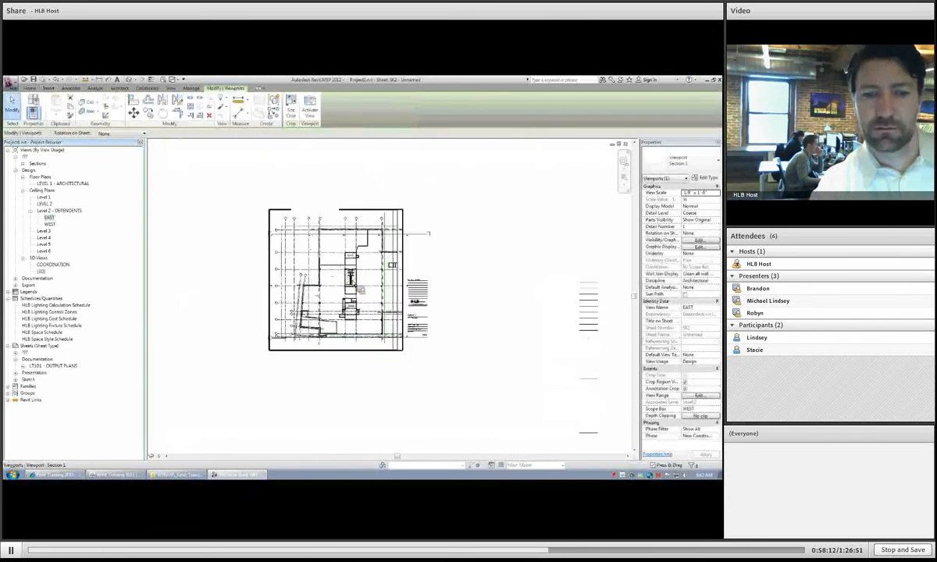
Activate the EAST view on the sheet, try to adjust its crop boundary, and return to the sheet.
double_click(344, 291)
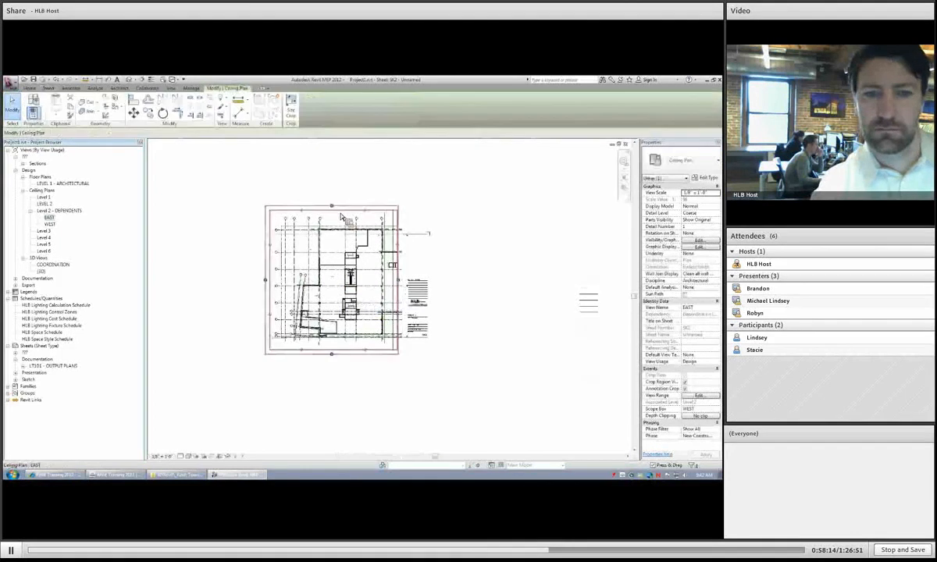
left_click(341, 228)
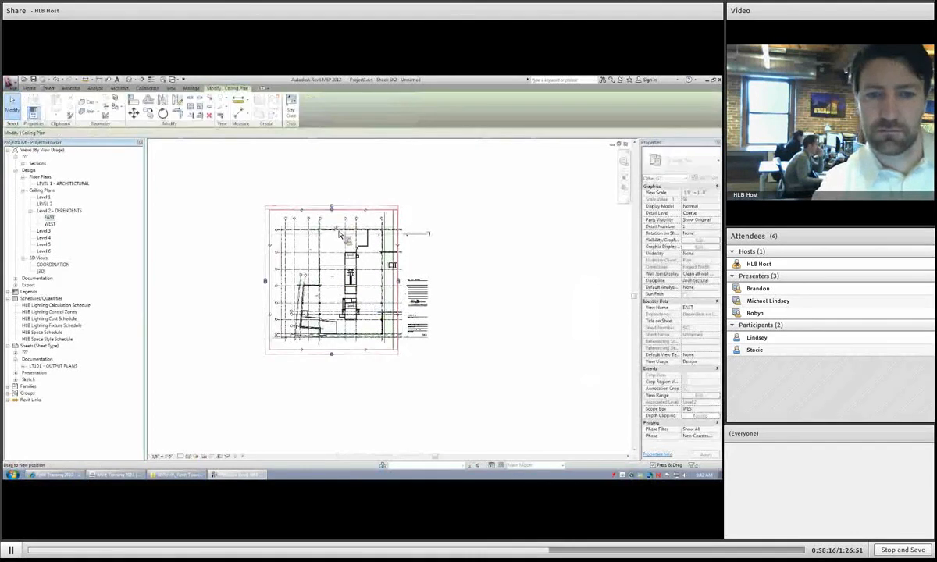
left_click(348, 366)
right_click(347, 367)
left_click(372, 187)
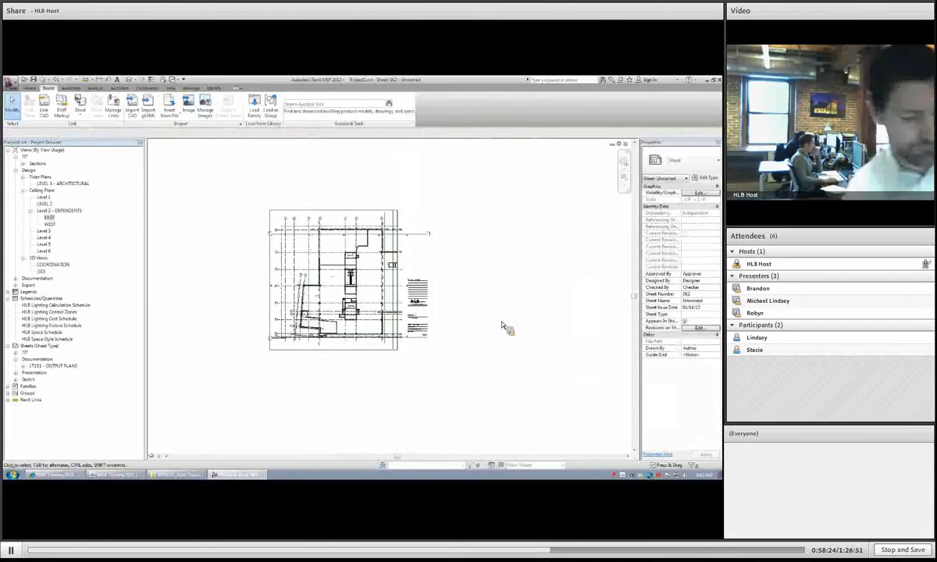
Tile the open views, close three surplus ceiling plan windows, and tile the remaining ones again.
key("w")
key("t")
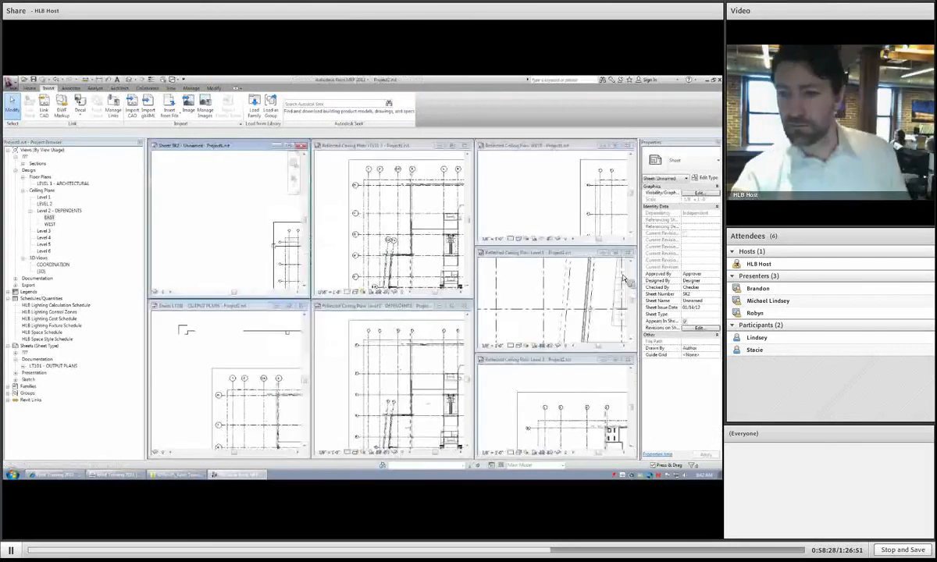
left_click(628, 360)
left_click(628, 253)
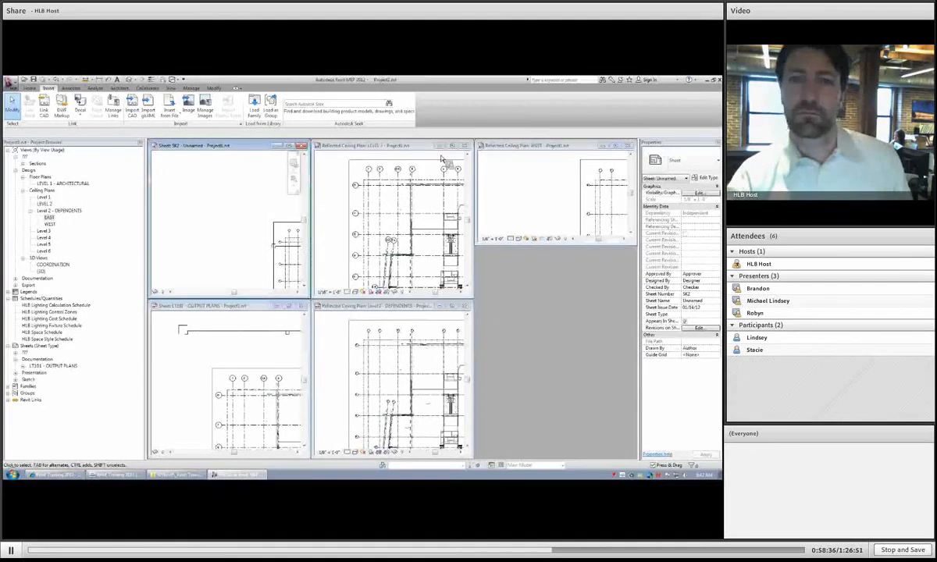
left_click(465, 146)
key("w")
key("t")
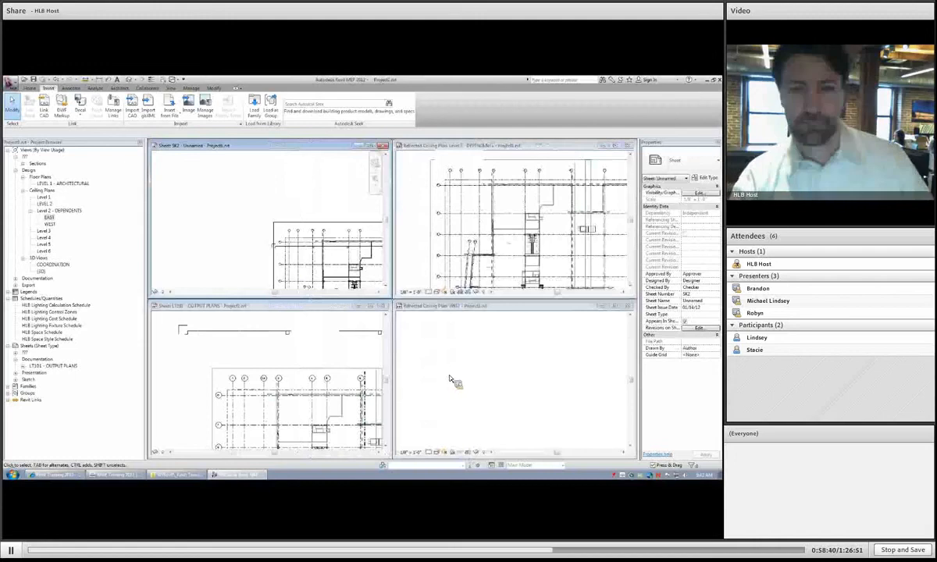
Show the new sheet and LT101 side by side at full extent without other views, and select the EAST viewport.
left_click(320, 357)
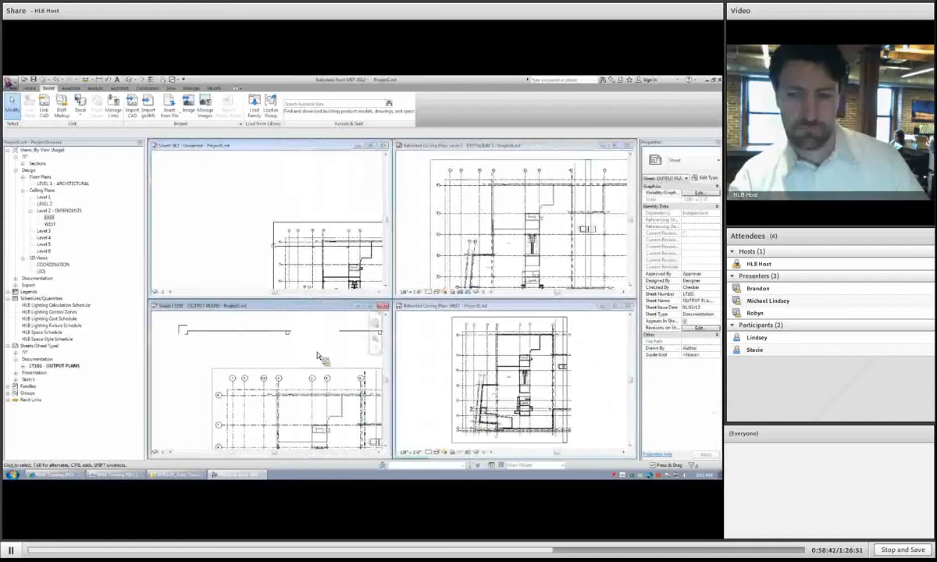
key("z")
key("e")
left_click(248, 208)
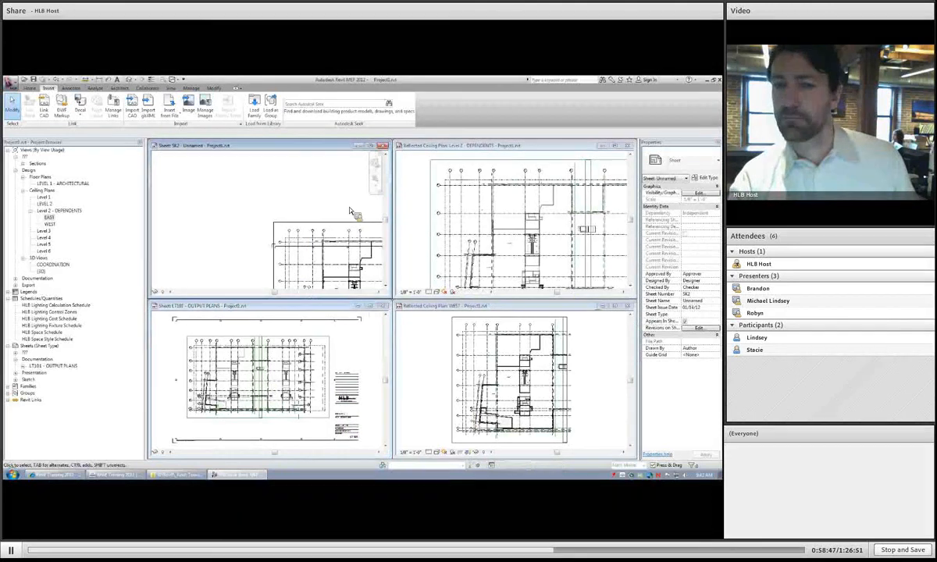
key("z")
key("e")
key("w")
key("t")
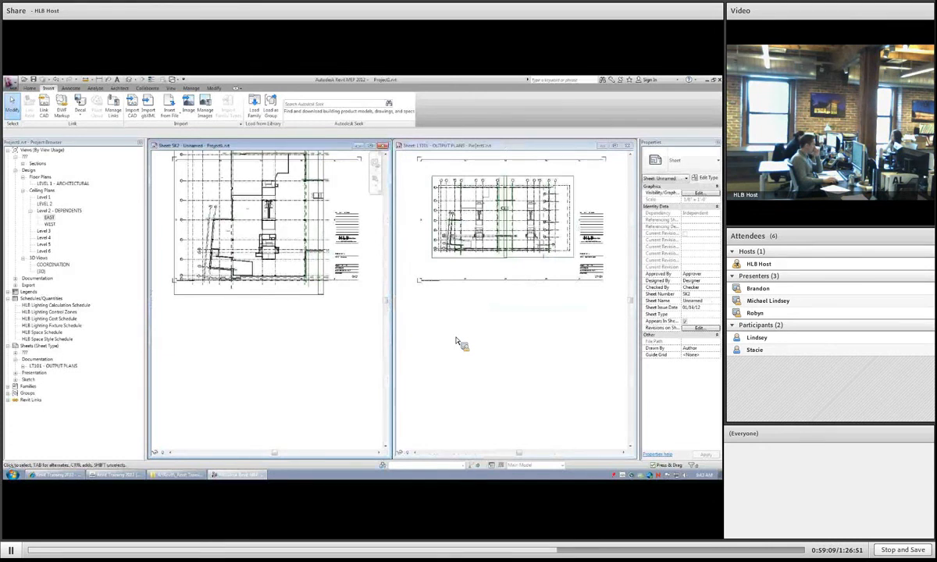
left_click(288, 220)
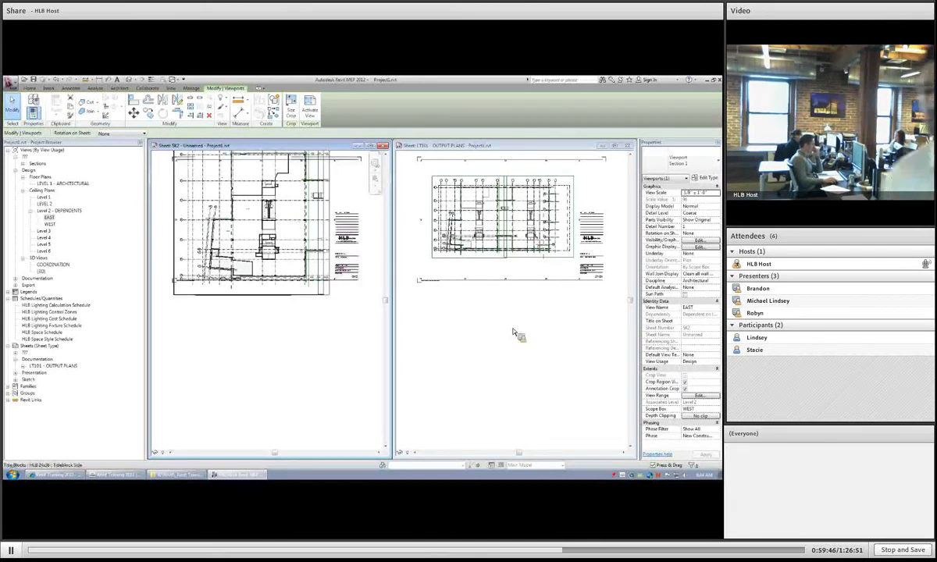
Load the E1 30 x 42 Horizontal title block family and create a new sheet with it.
left_click(503, 301)
left_click(504, 301)
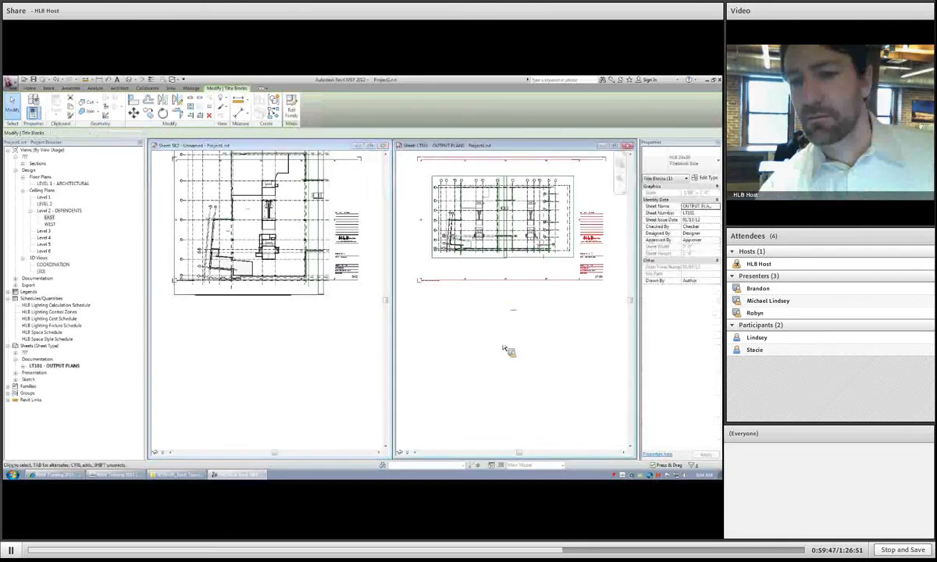
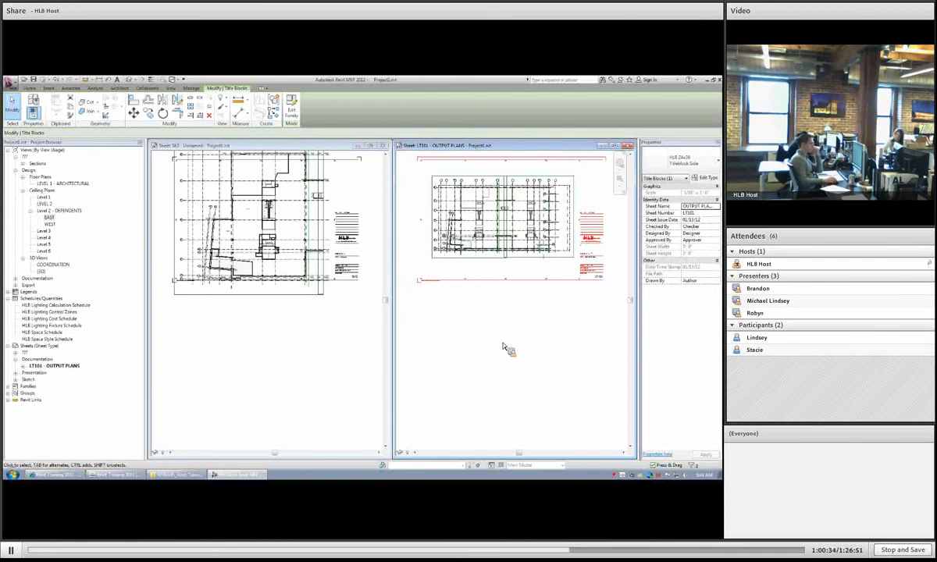
right_click(51, 348)
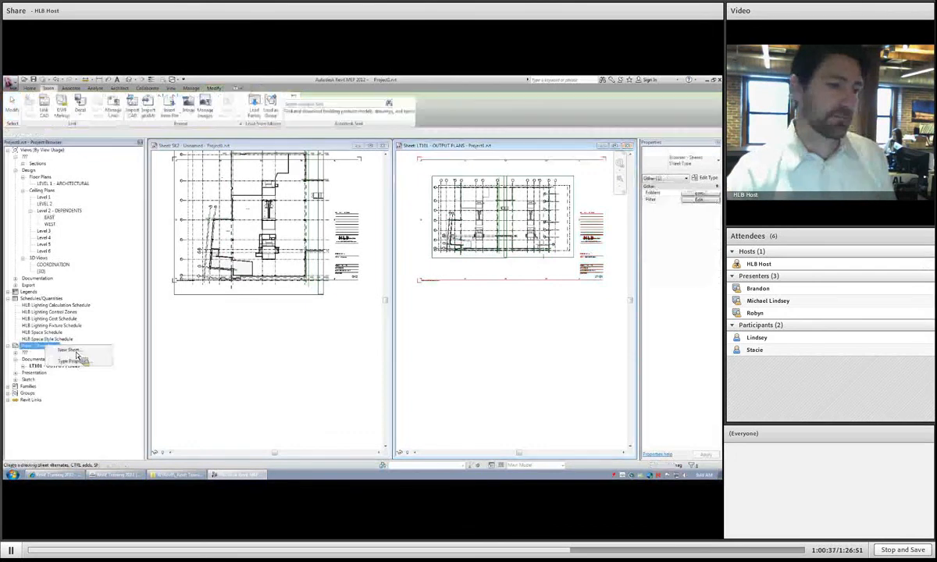
left_click(72, 351)
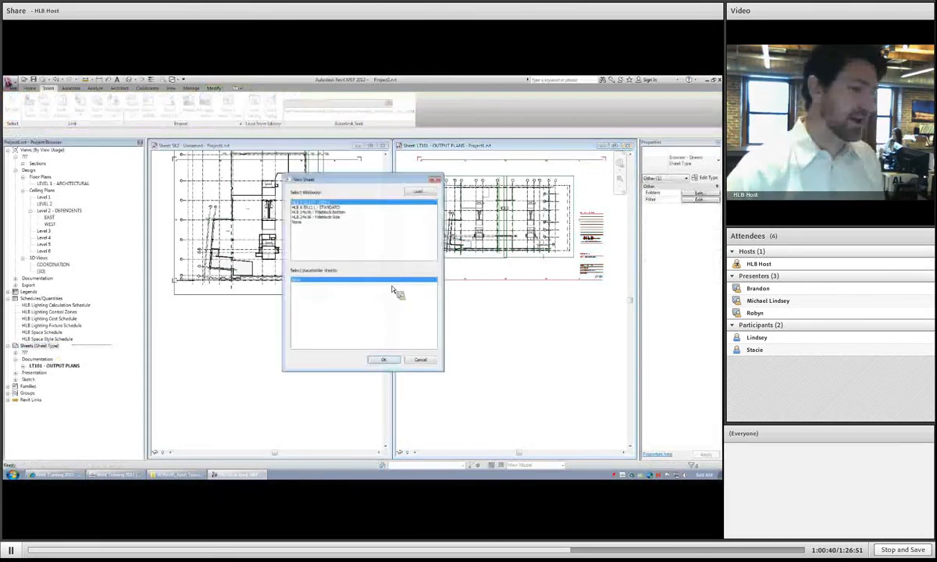
left_click(338, 217)
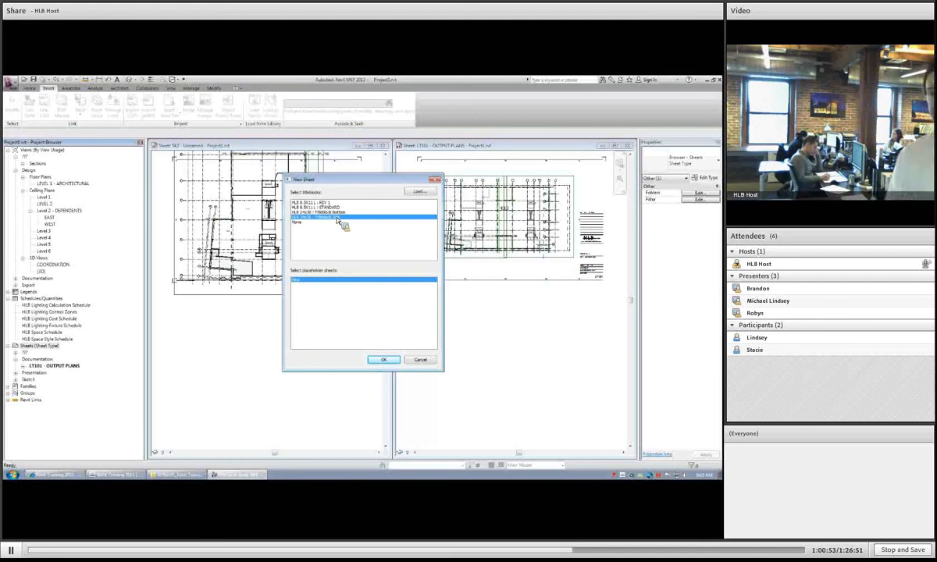
left_click(422, 192)
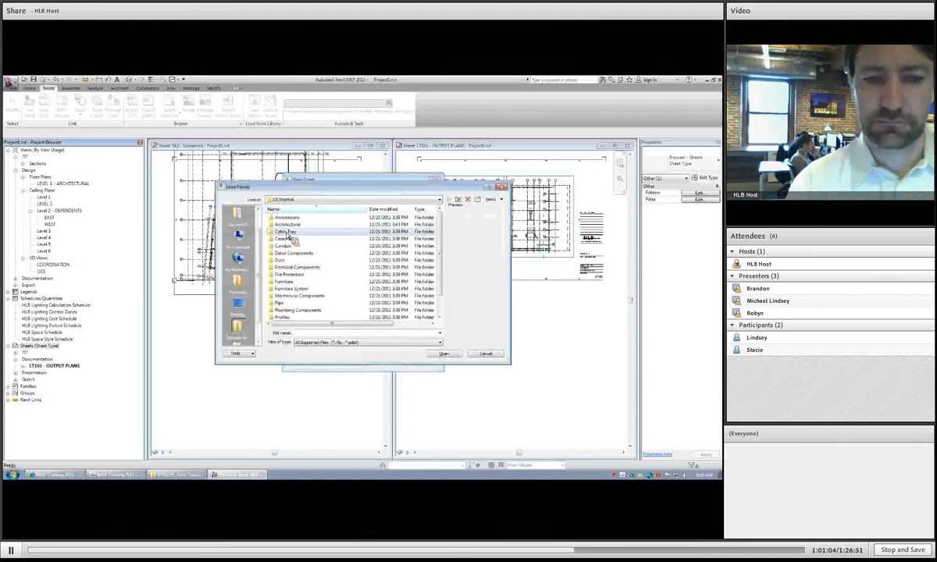
scroll(292, 235, "down", 1)
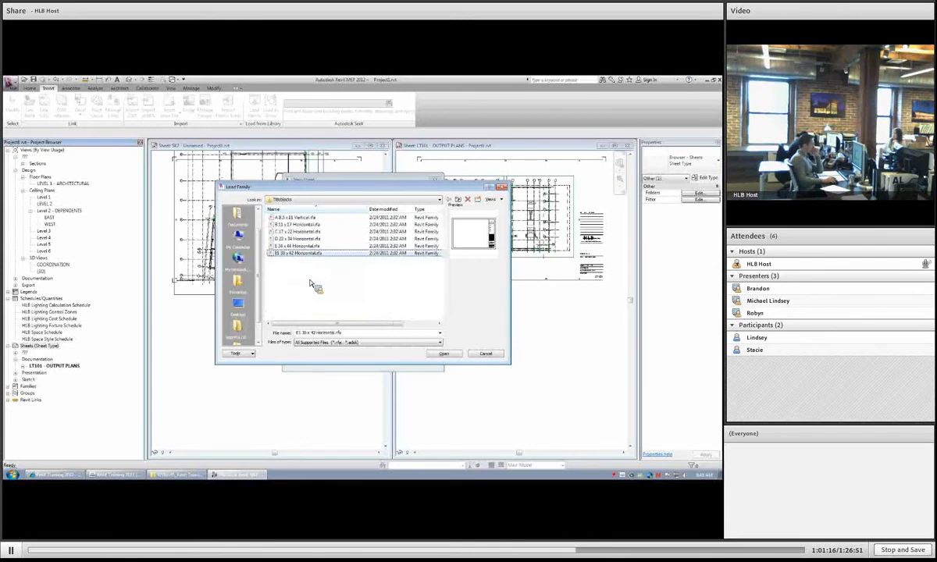
left_click(456, 355)
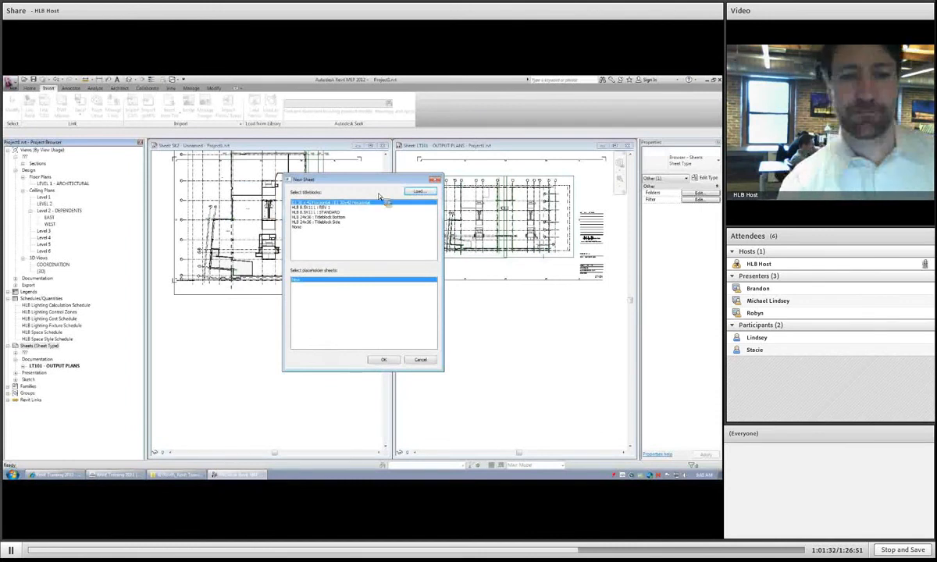
Switch the title blocks of sheets LT101 and SK2 to the E1 30x42 Horizontal type.
left_click(587, 185)
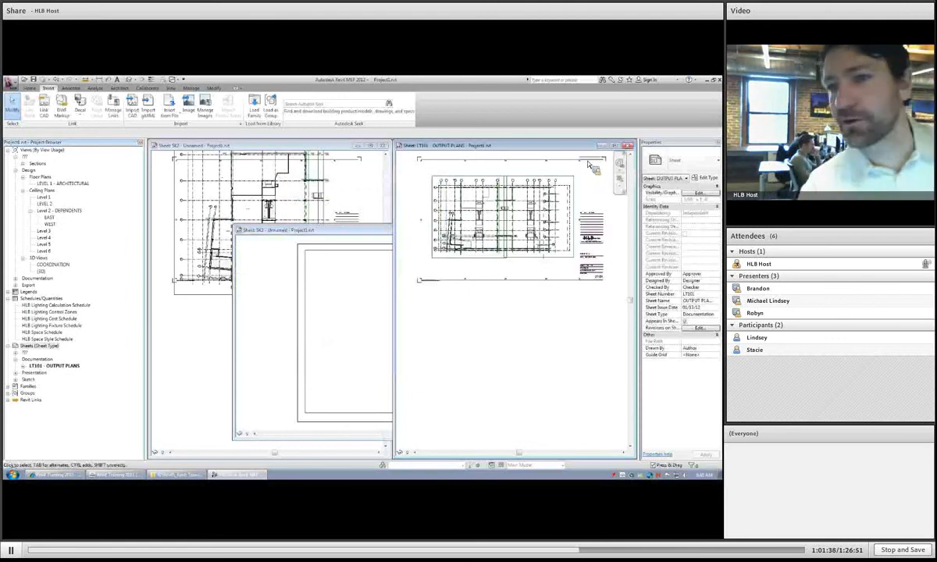
left_click(425, 172)
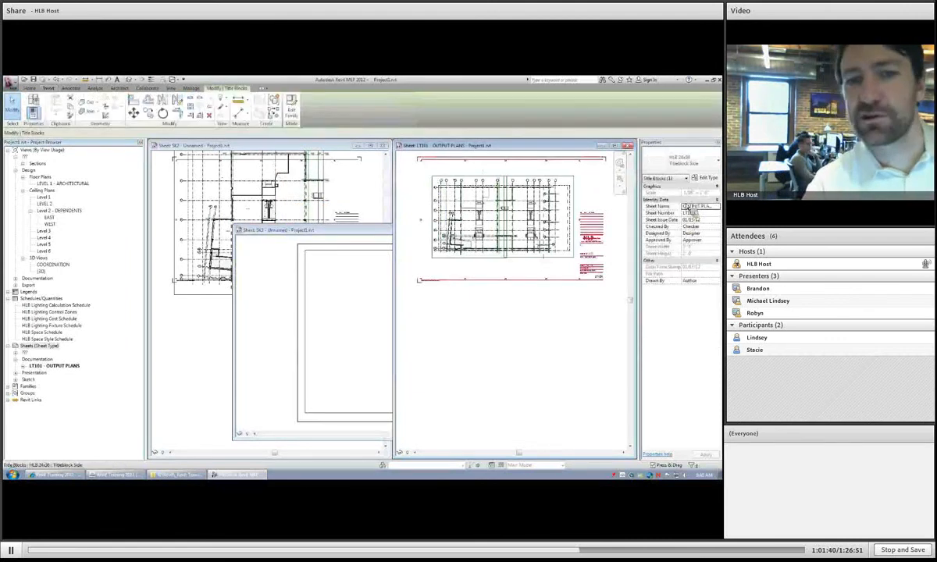
left_click(701, 170)
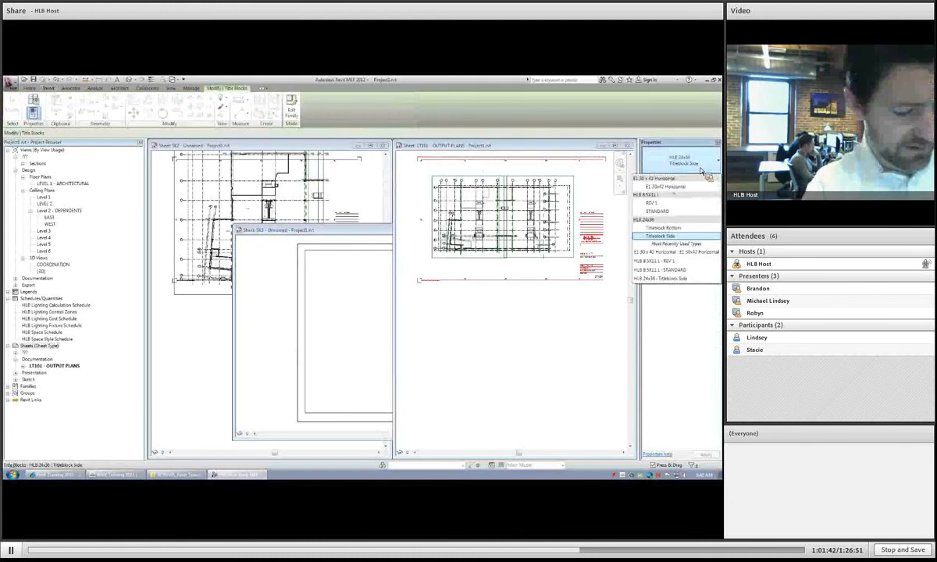
left_click(660, 186)
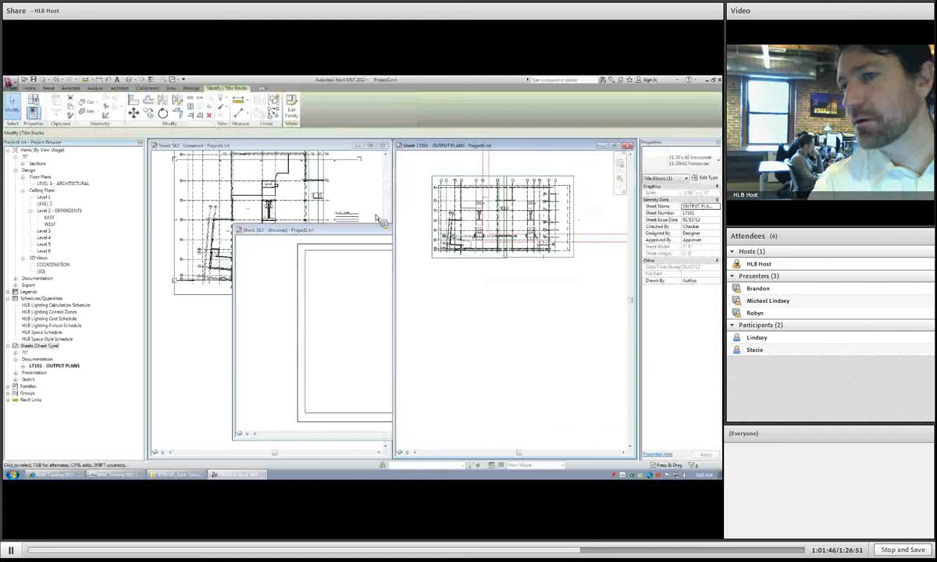
left_click(316, 173)
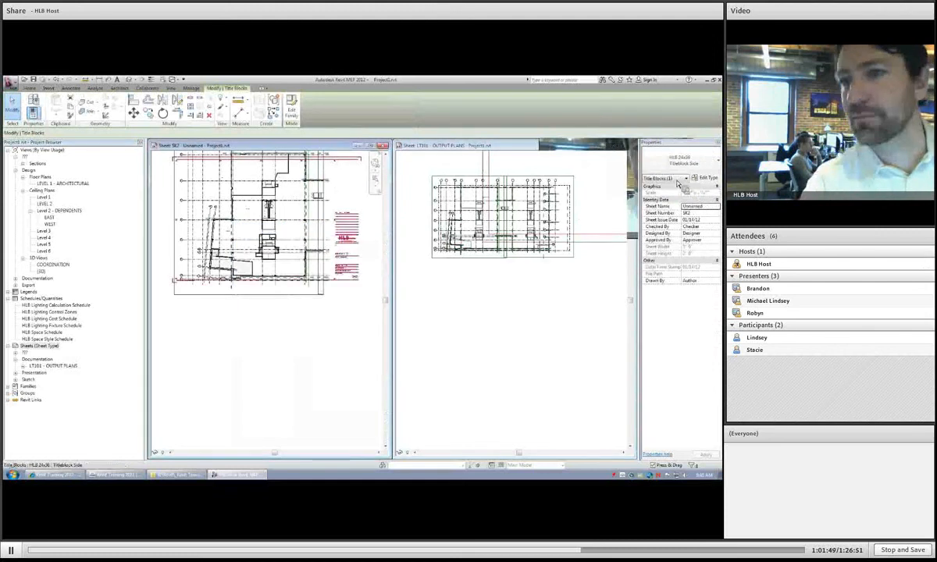
Maximize sheet LT101 and realign its title block and plan so the overall plan lies inside the border.
left_click(616, 146)
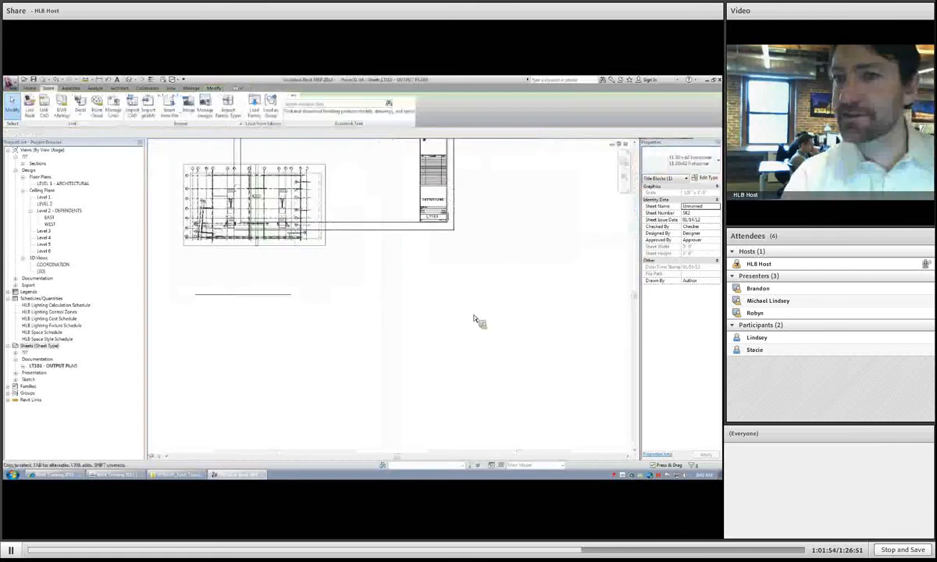
scroll(429, 294, "down", 3)
left_click_drag(374, 258, 397, 246)
left_click(420, 301)
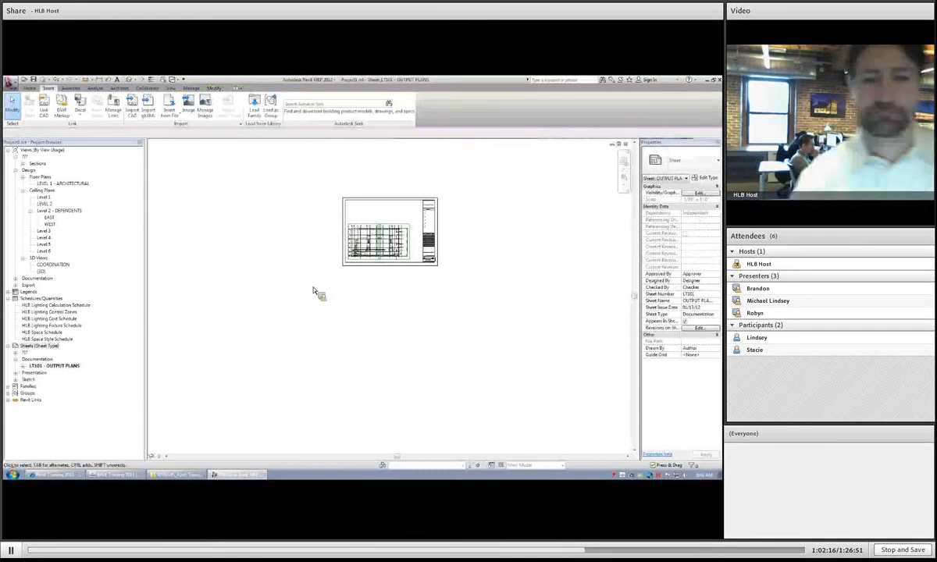
Tile the sheet windows, bring SK2 forward, and align its EAST plan with the new title block.
key("w")
key("t")
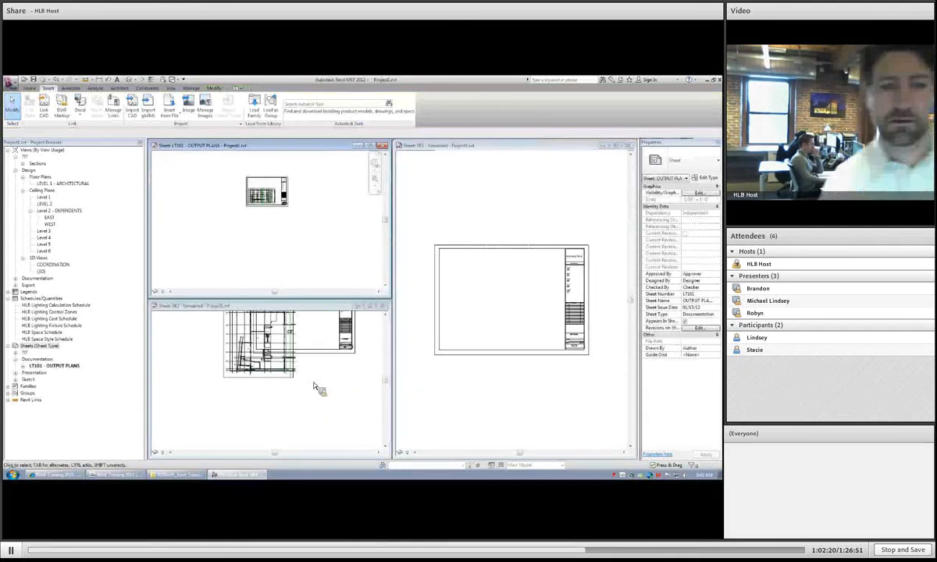
left_click(318, 403)
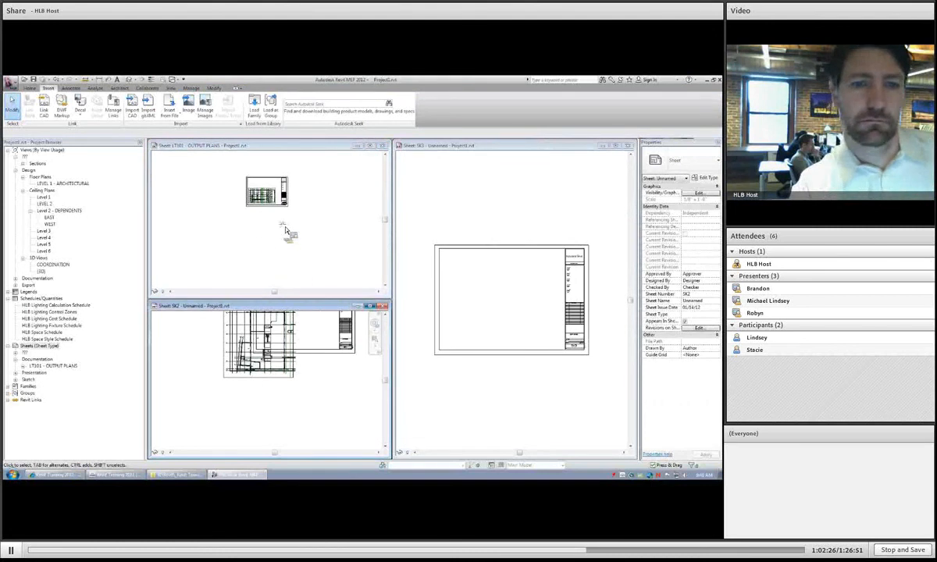
mouse_move(272, 276)
left_mouse_down()
mouse_move(304, 256)
mouse_move(298, 280)
left_mouse_up()
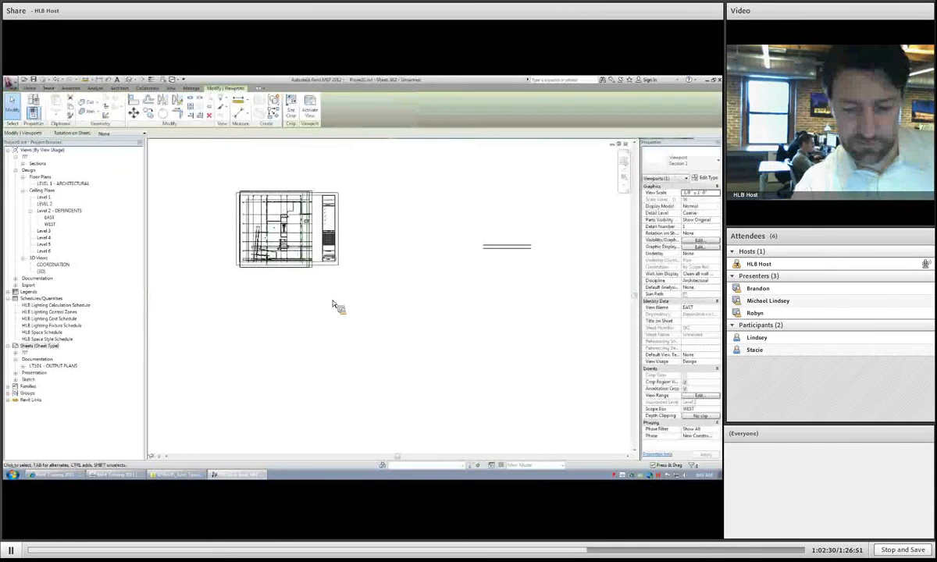
scroll(311, 295, "up", 1)
left_click(310, 297)
scroll(309, 297, "down", 5)
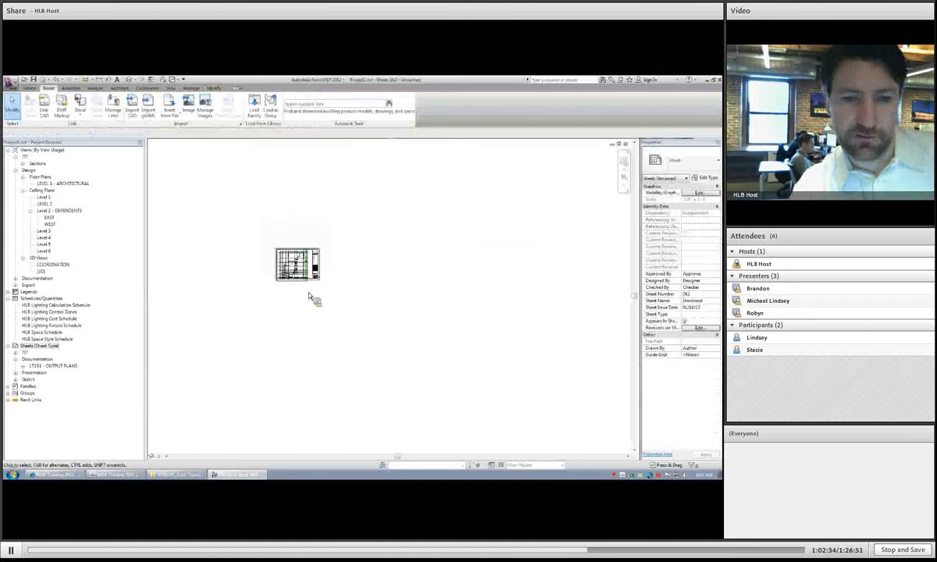
key("a")
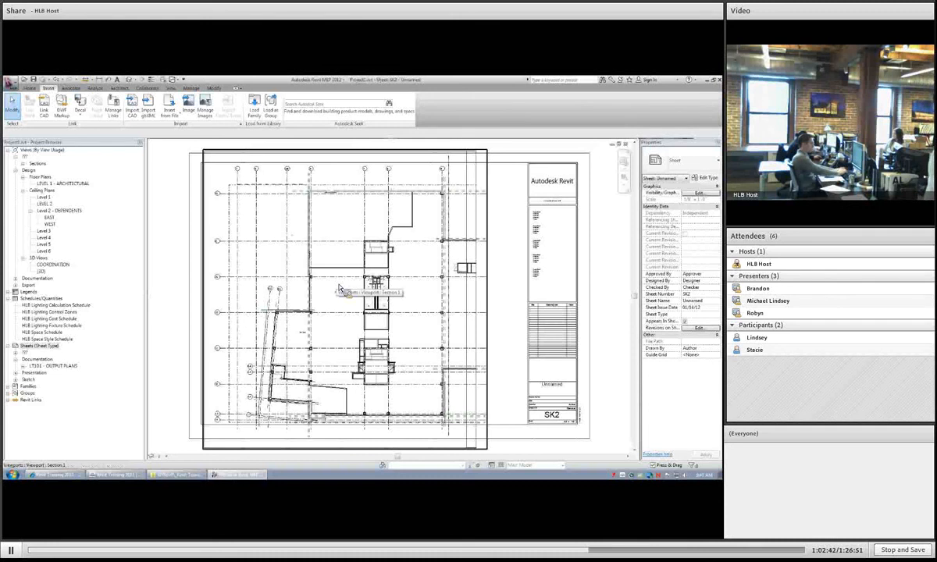
Switch to the empty sheet SK3 and place the WEST dependent ceiling plan inside its title block.
key("ctrl+Tab")
key("ctrl+Tab")
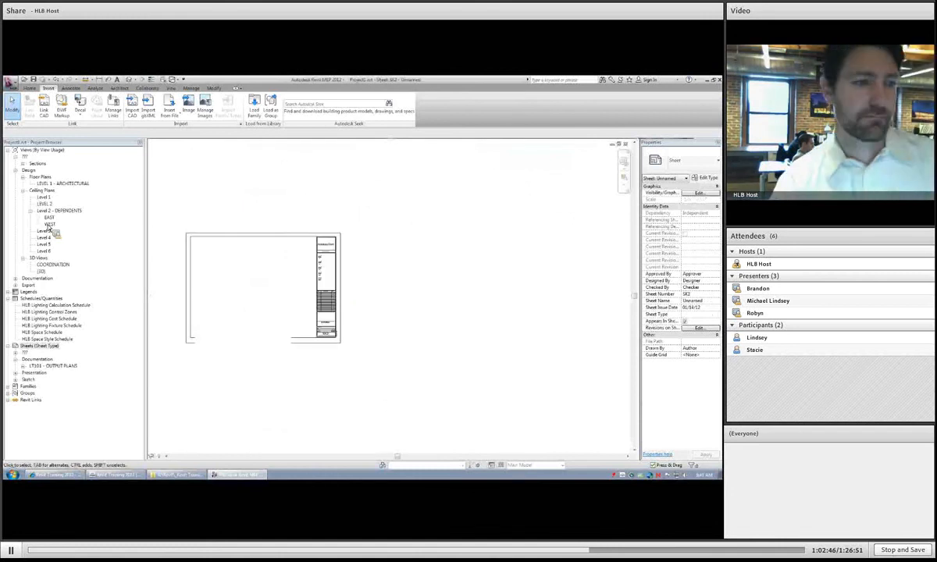
left_click(50, 224)
left_click_drag(53, 229, 255, 274)
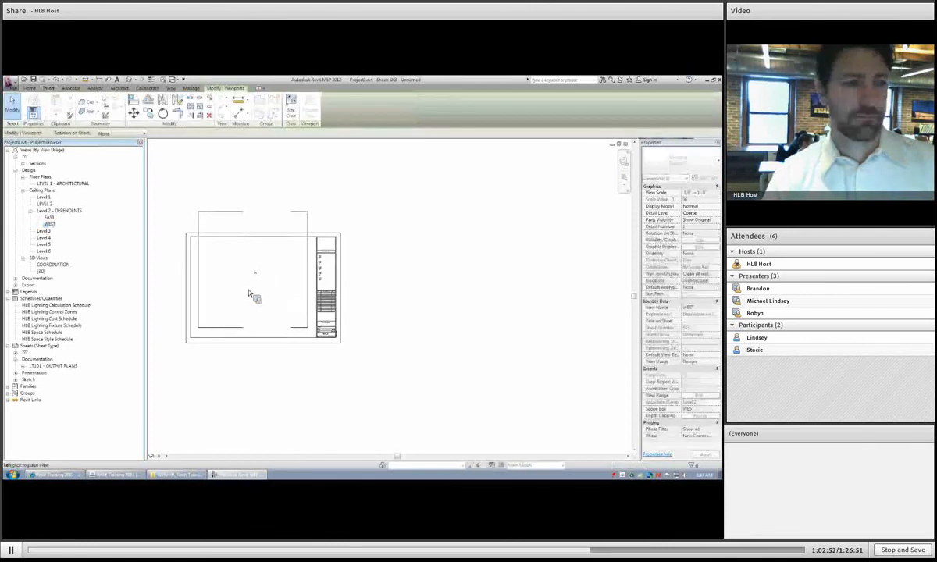
left_click(250, 291)
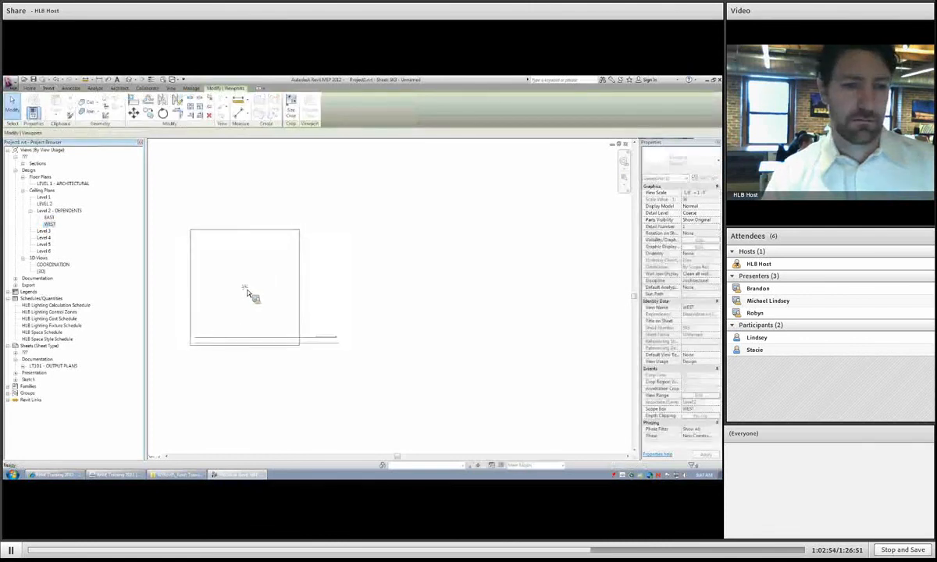
left_click(236, 200)
Tile the three sheets and fit SK3, LT101 and SK2 to their full extents.
key("w")
key("t")
key("z")
key("a")
left_click(494, 251)
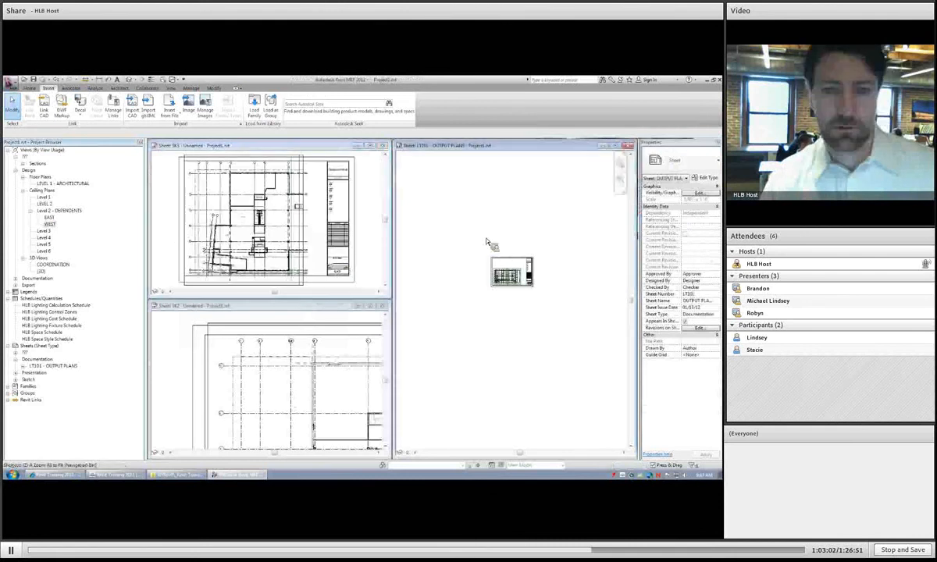
key("z")
key("a")
left_click(180, 391)
key("z")
key("a")
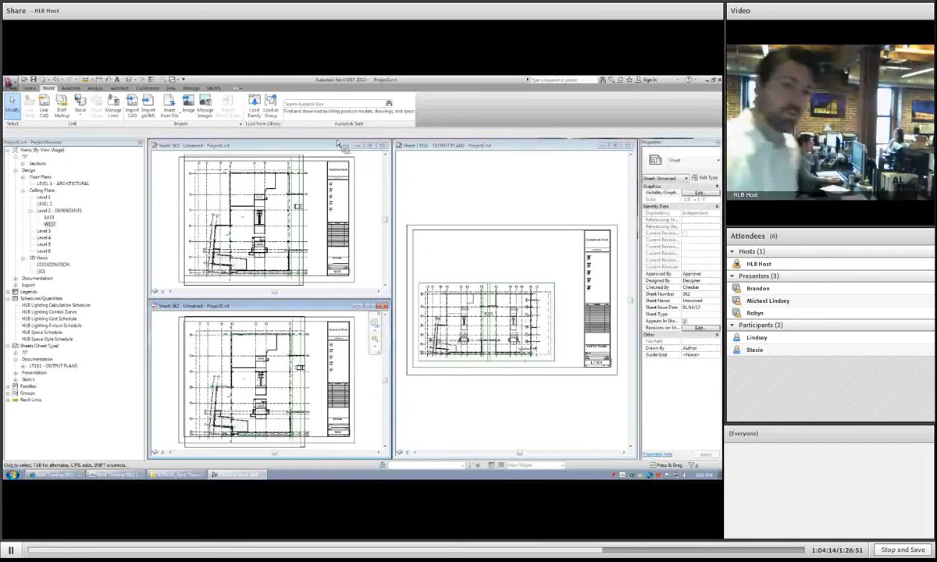
Activate the WEST view on SK3, select the linked model inside it, and deactivate the view again.
left_click(282, 210)
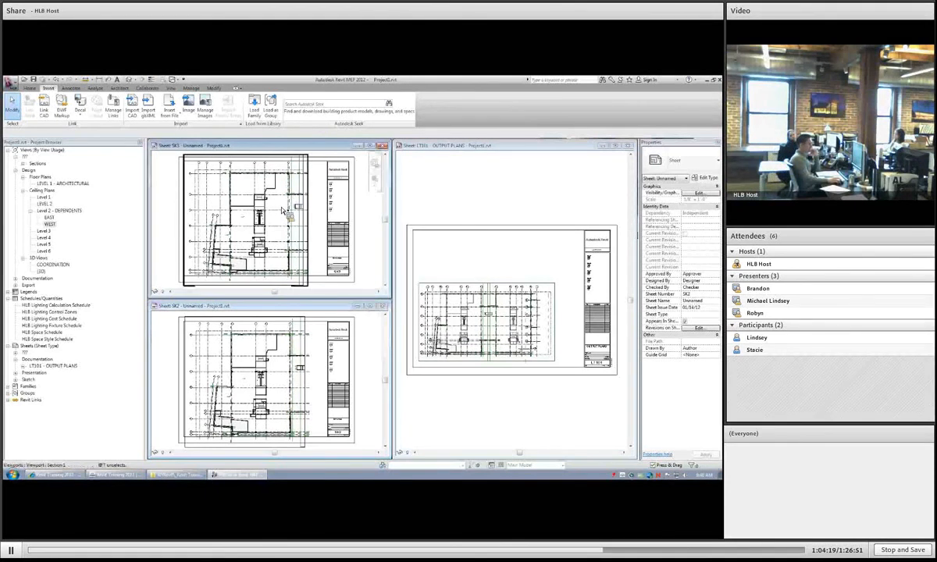
right_click(283, 210)
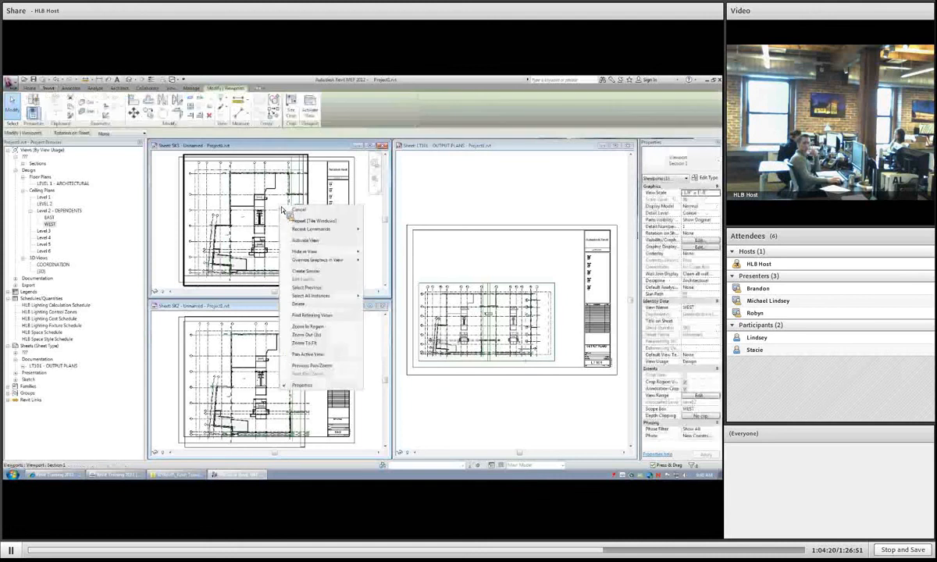
left_click(311, 240)
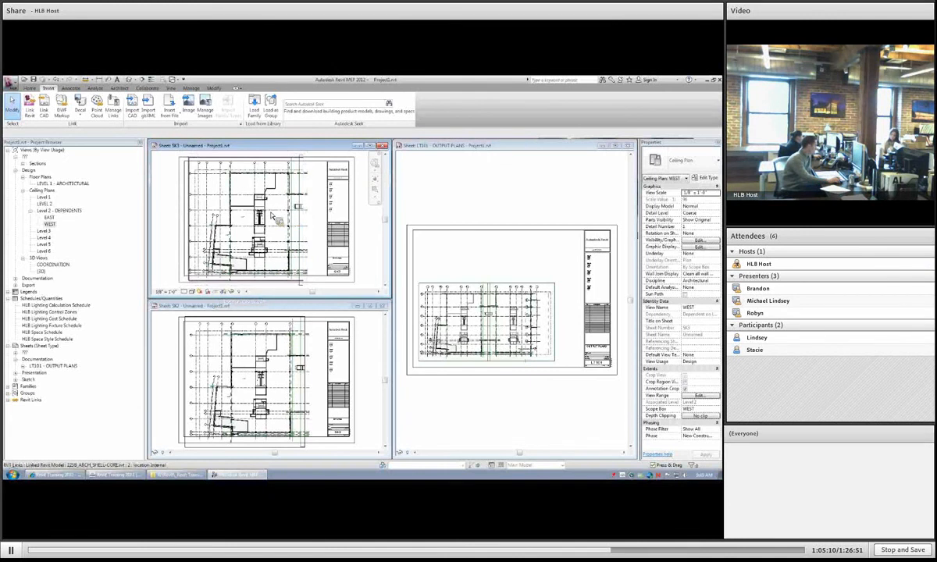
scroll(289, 215, "up", 5)
left_click(293, 247)
right_click(291, 242)
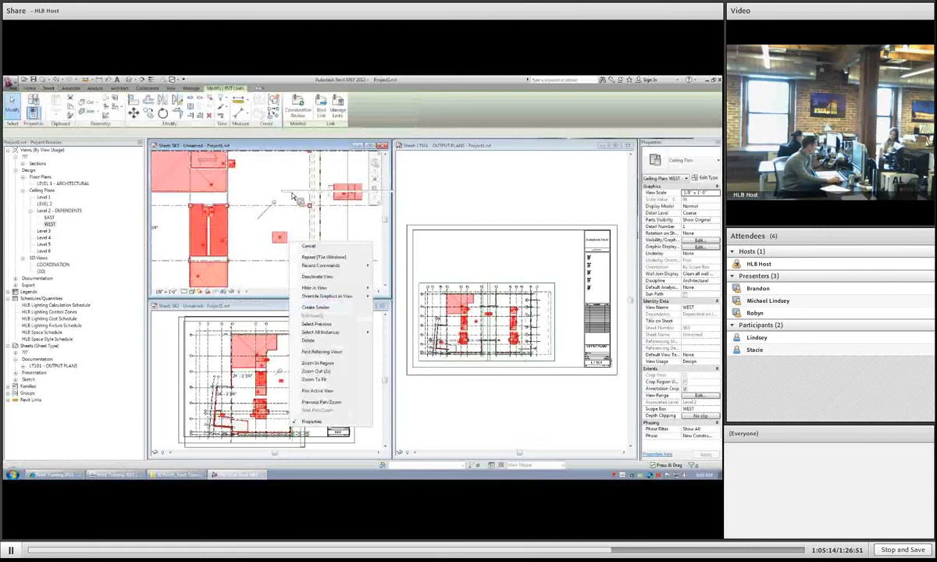
left_click(308, 245)
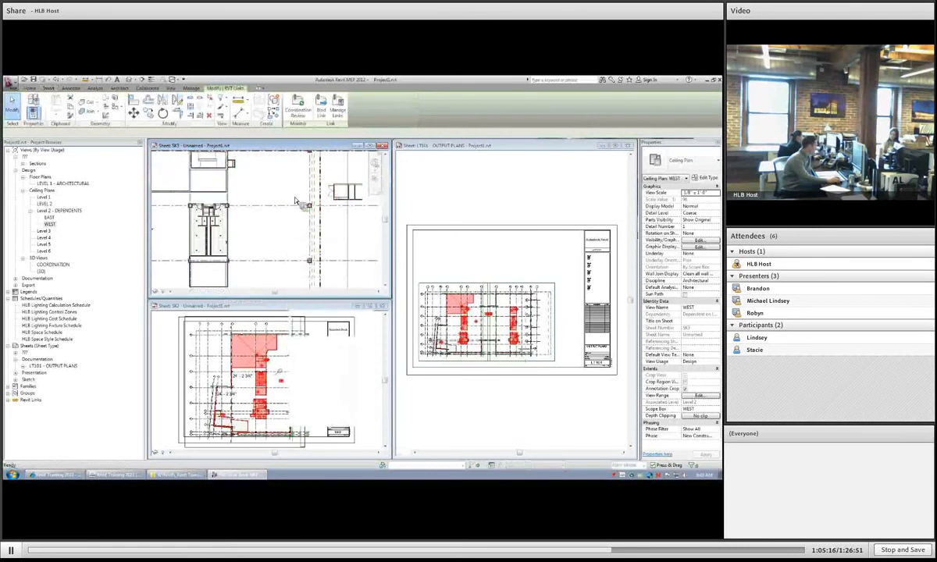
left_click(276, 184)
Hide the crop region of the EAST viewport on SK2 and fit SK3 to its full extent.
left_click(278, 388)
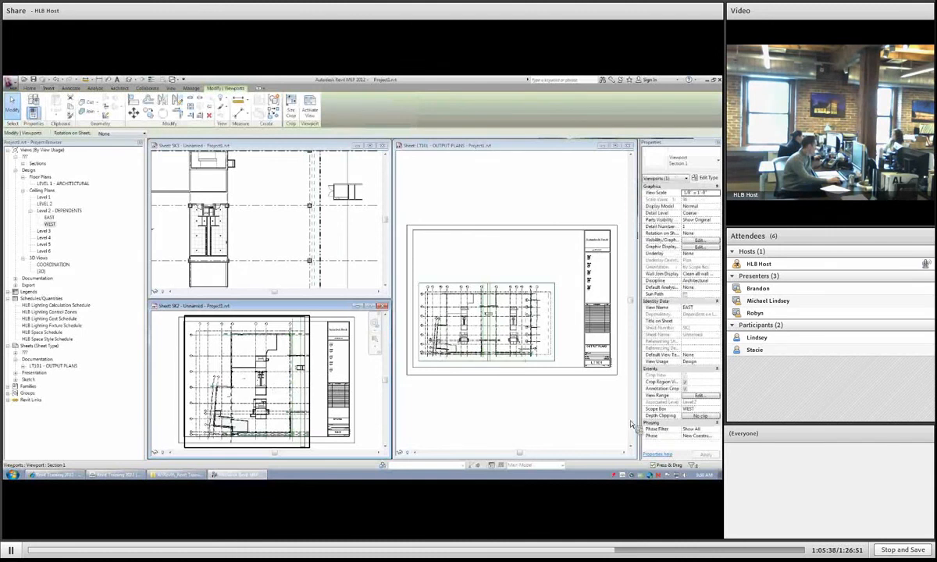
left_click(686, 382)
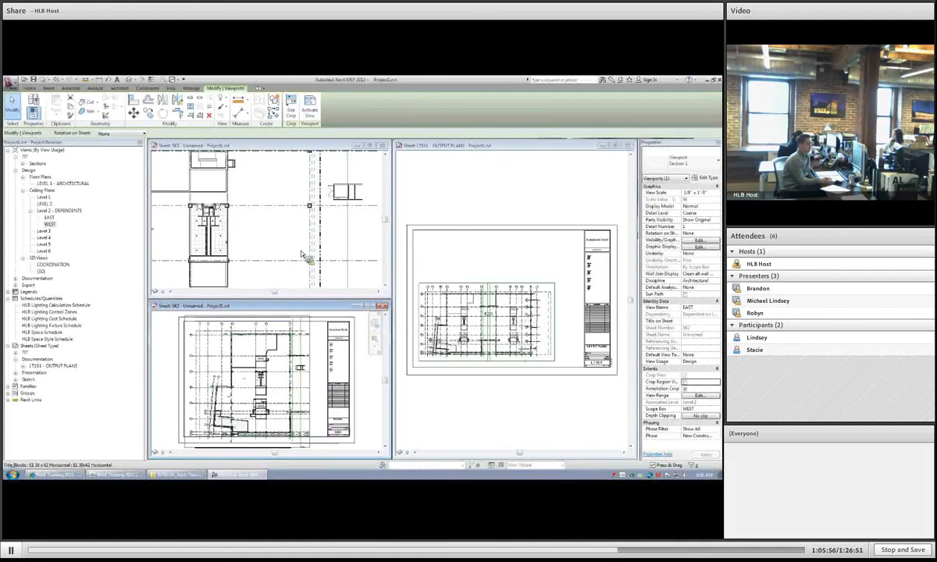
left_click(282, 238)
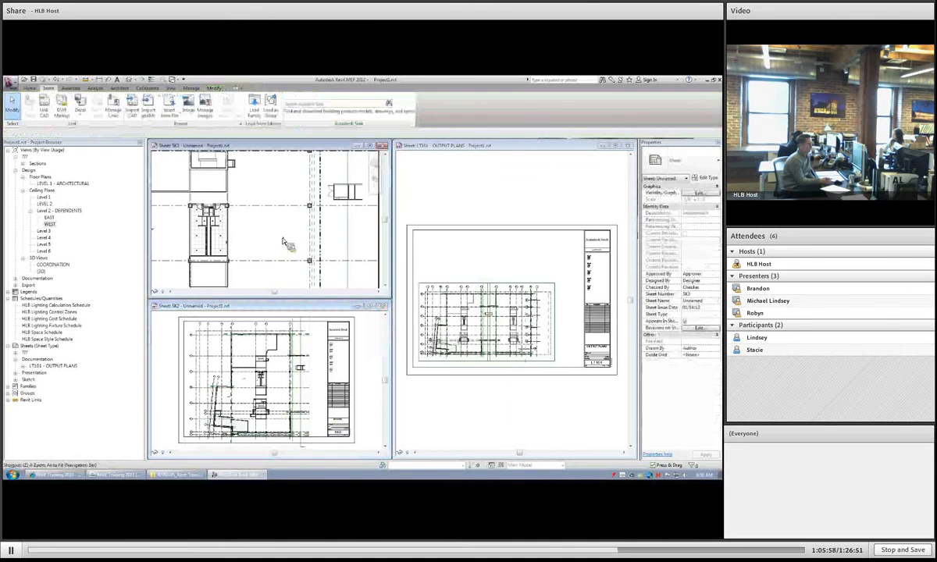
middle_click(282, 241)
middle_click(282, 241)
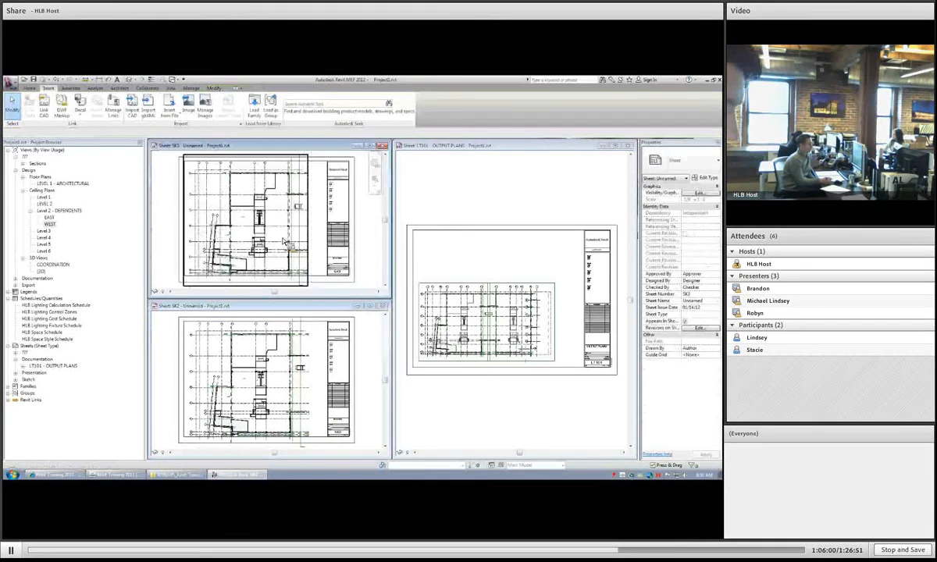
left_click(421, 258)
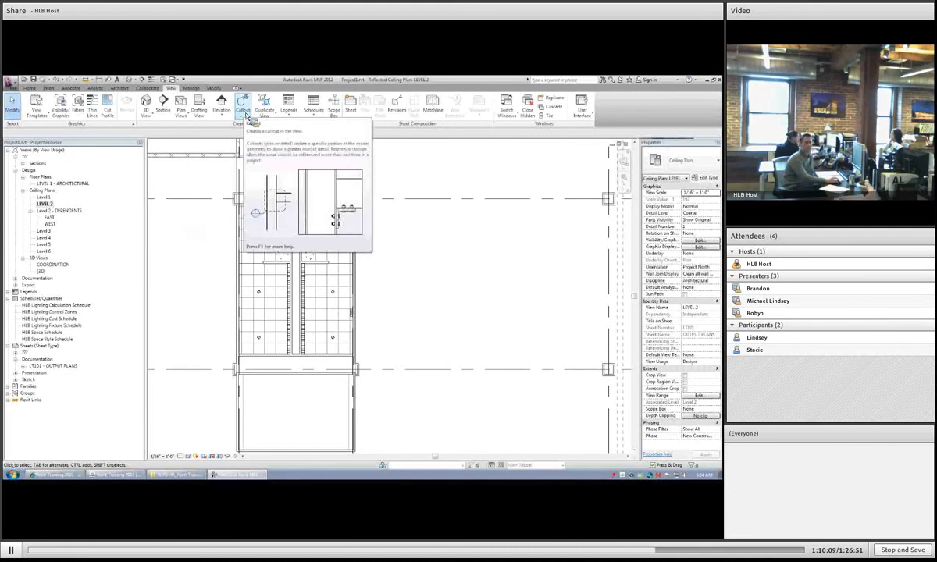
Draw a callout around the restroom core between the column grids in the LEVEL 2 ceiling plan.
left_click(245, 109)
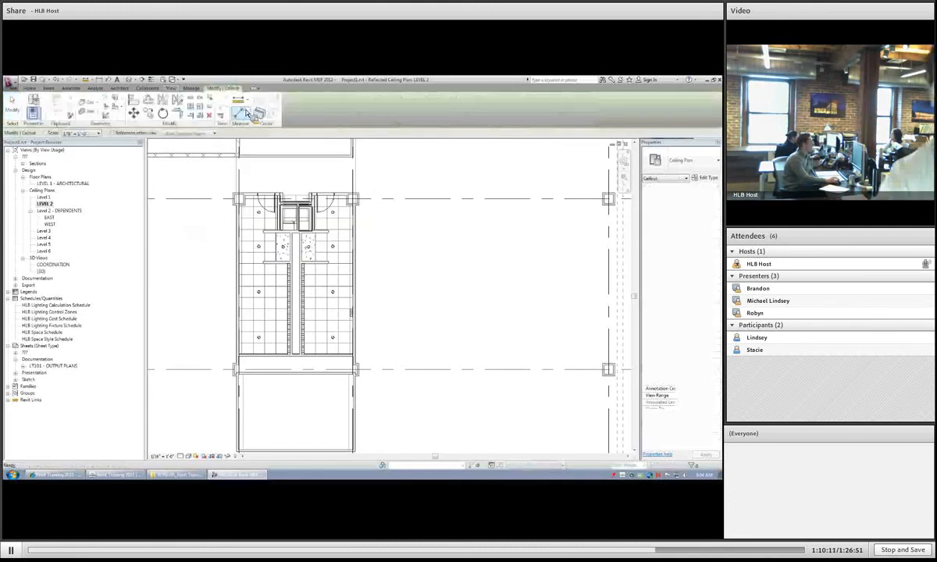
left_click(220, 173)
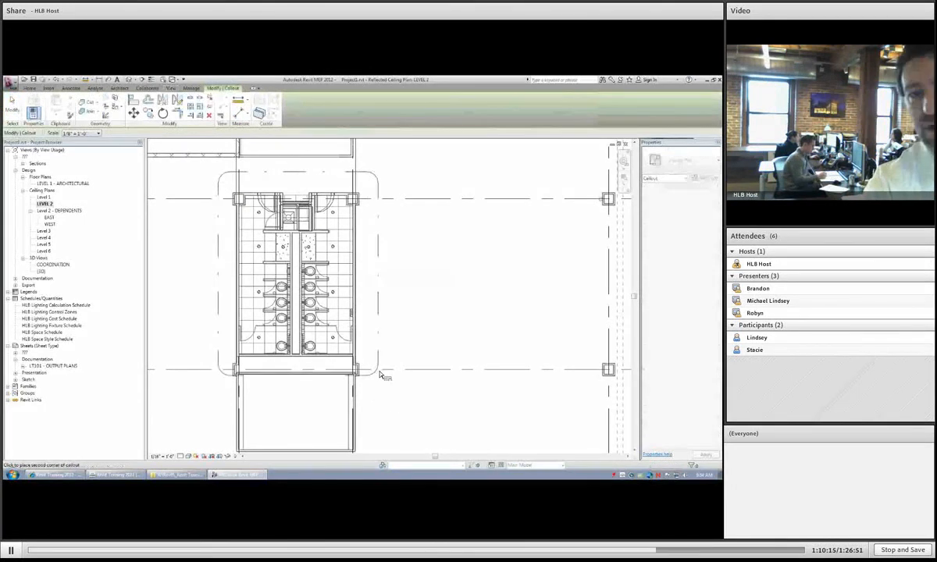
left_click(380, 410)
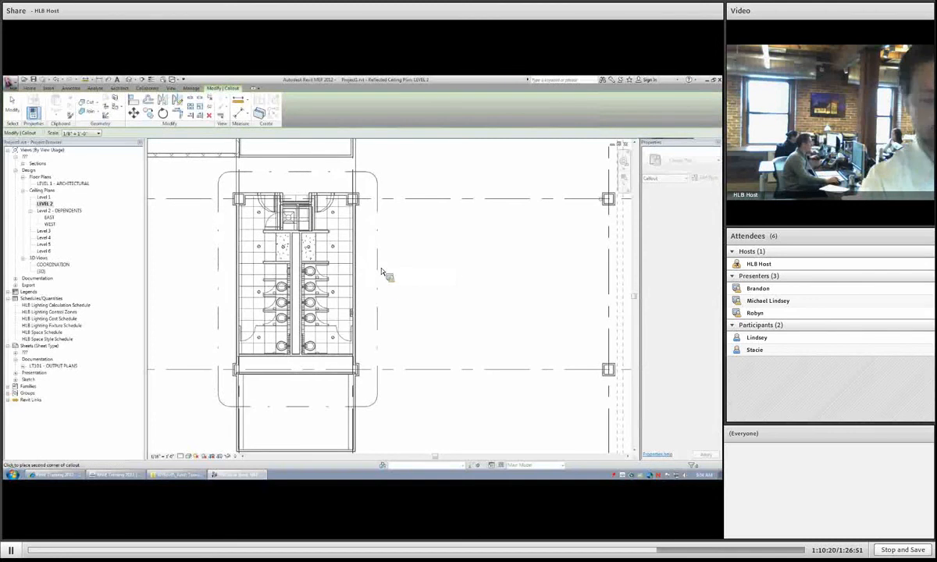
left_click(708, 179)
left_click(433, 236)
left_click(434, 236)
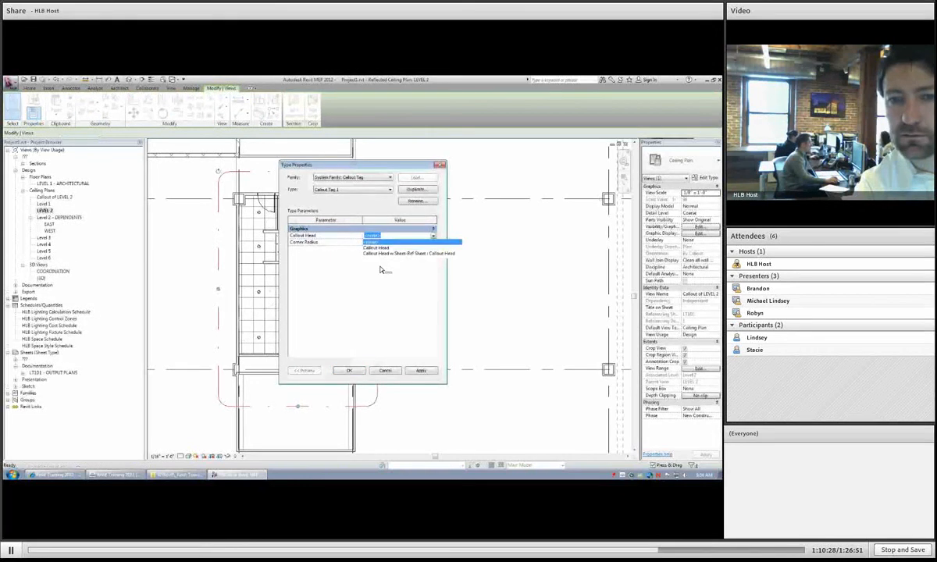
left_click(379, 373)
left_click(386, 371)
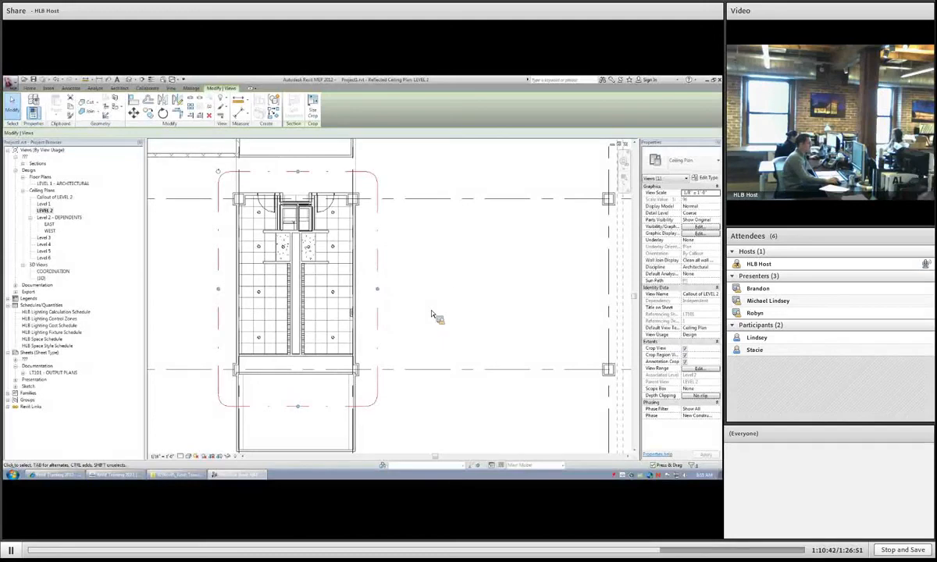
Set the callout tag type's head to the Callout Head w Sheet-Ref Sheet option and apply it.
left_click(707, 178)
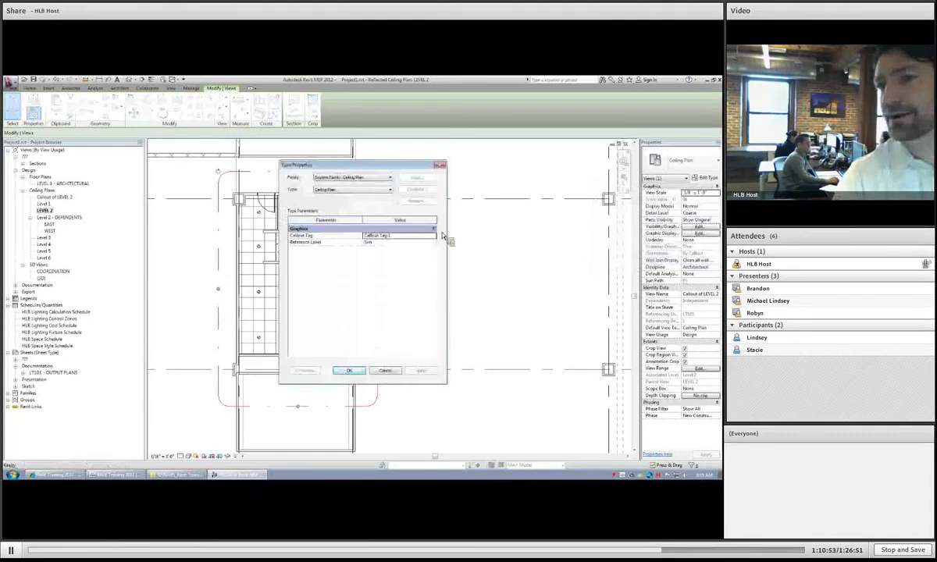
left_click(396, 242)
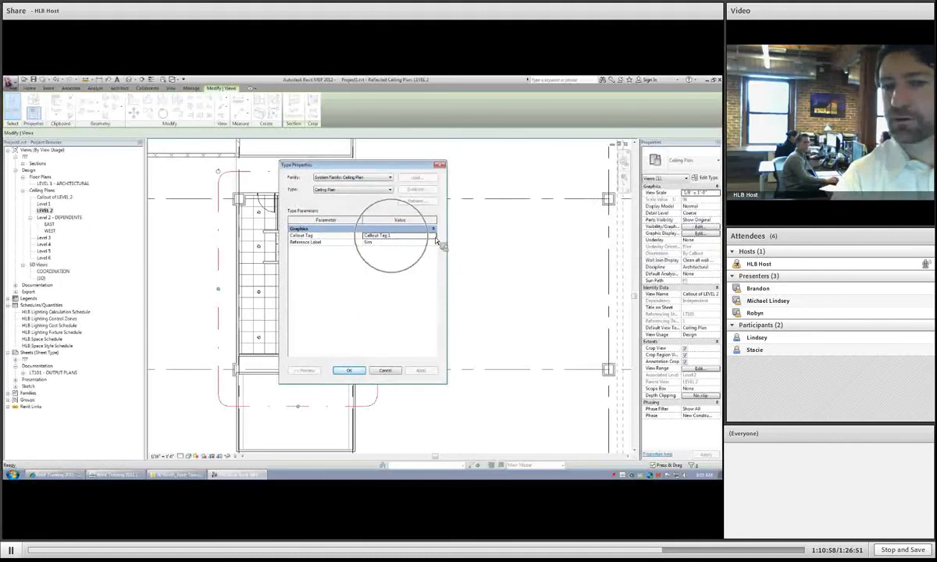
left_click(435, 235)
left_click(433, 236)
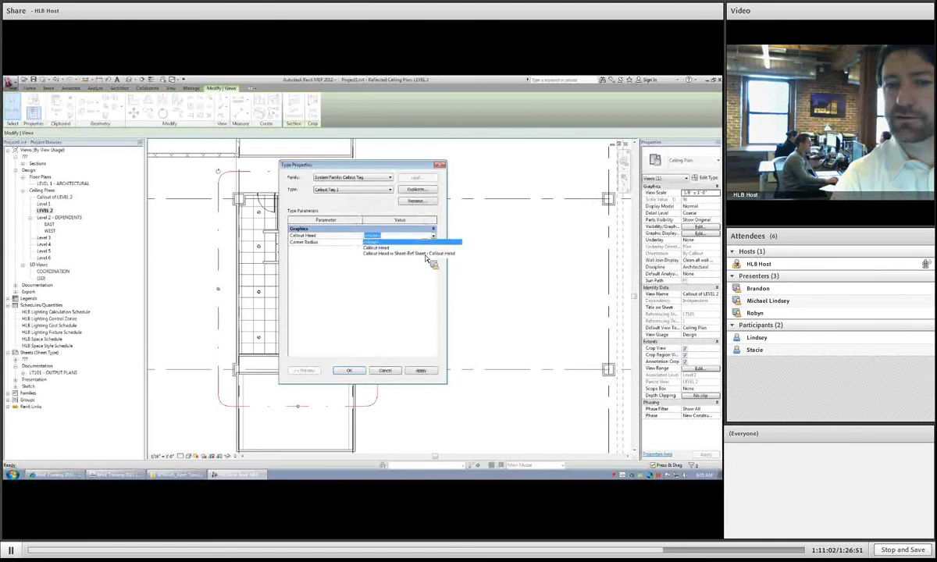
left_click(390, 247)
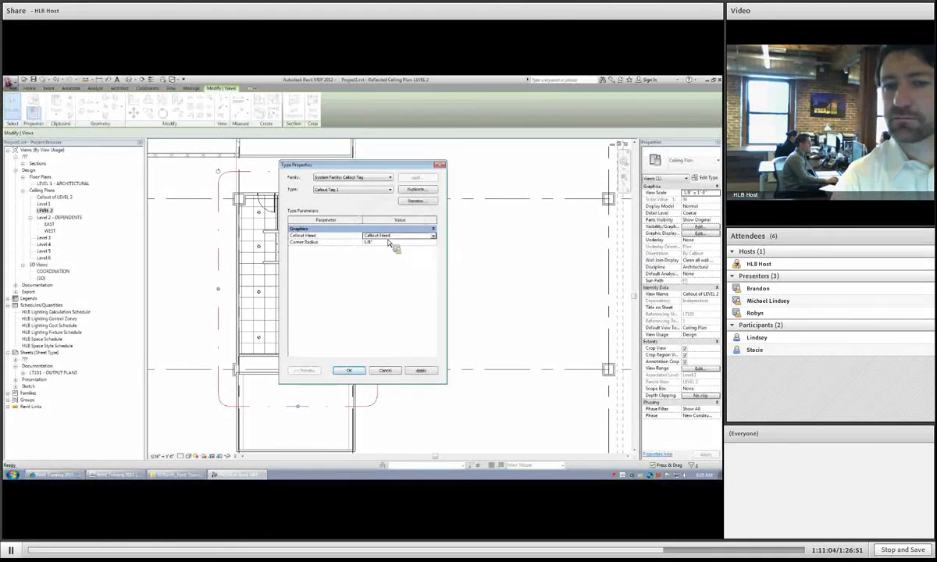
left_click(434, 236)
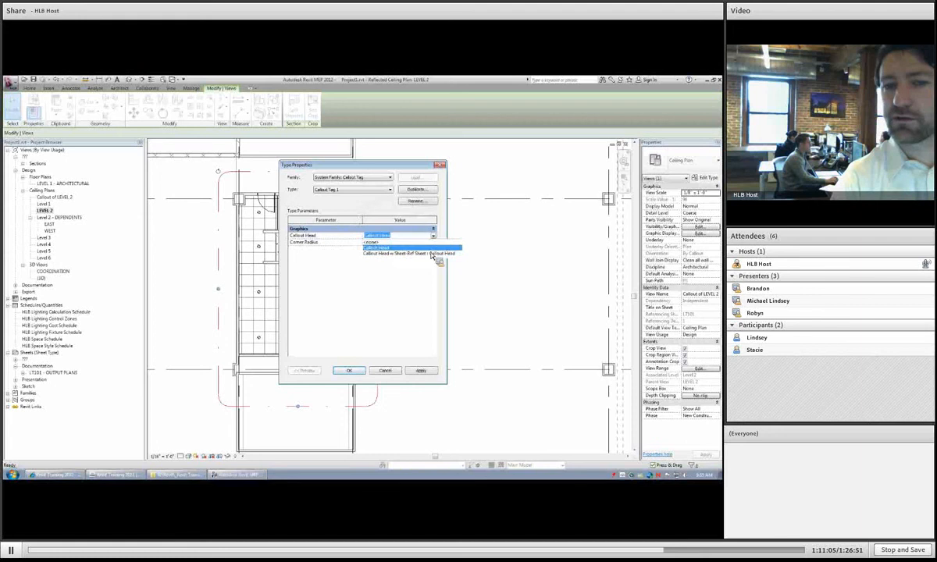
left_click(429, 255)
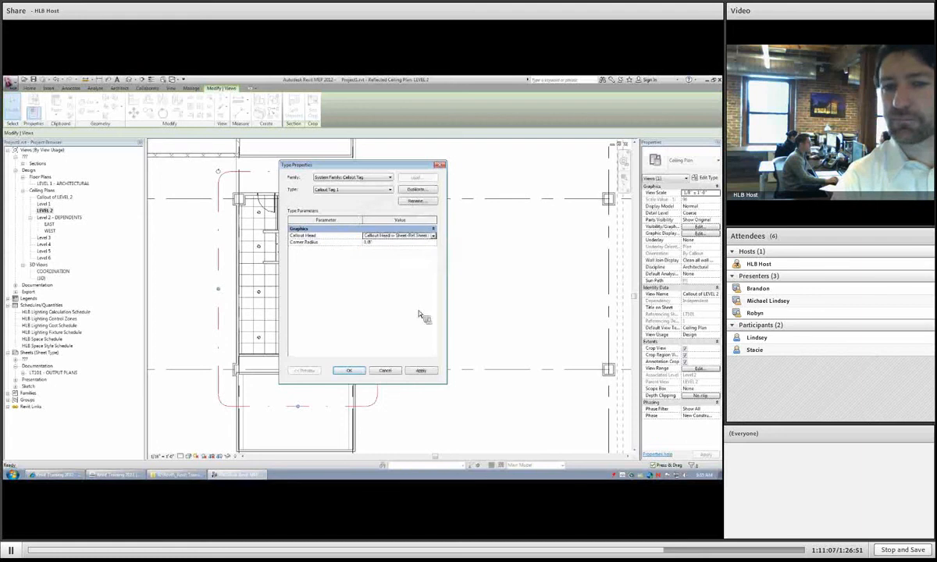
left_click(422, 371)
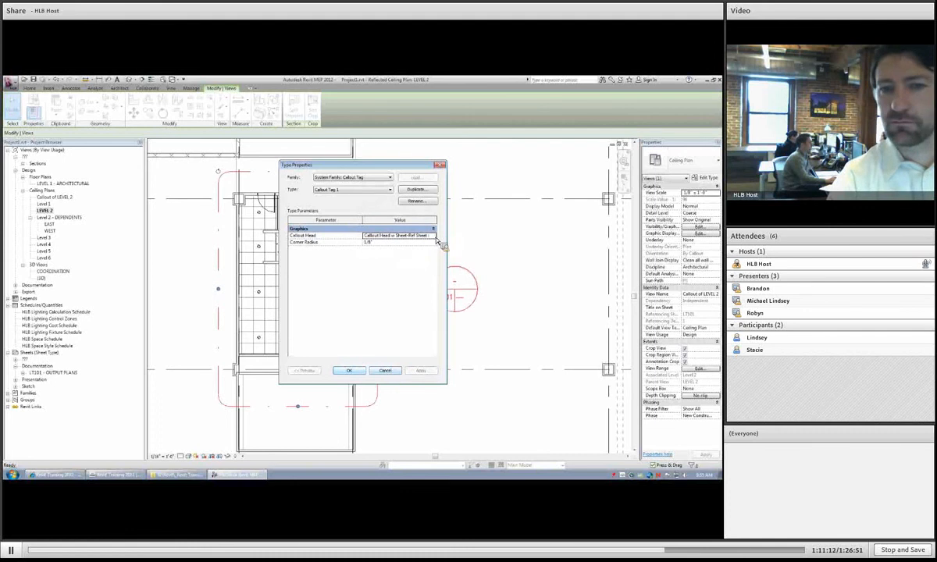
left_click(351, 371)
left_click(416, 335)
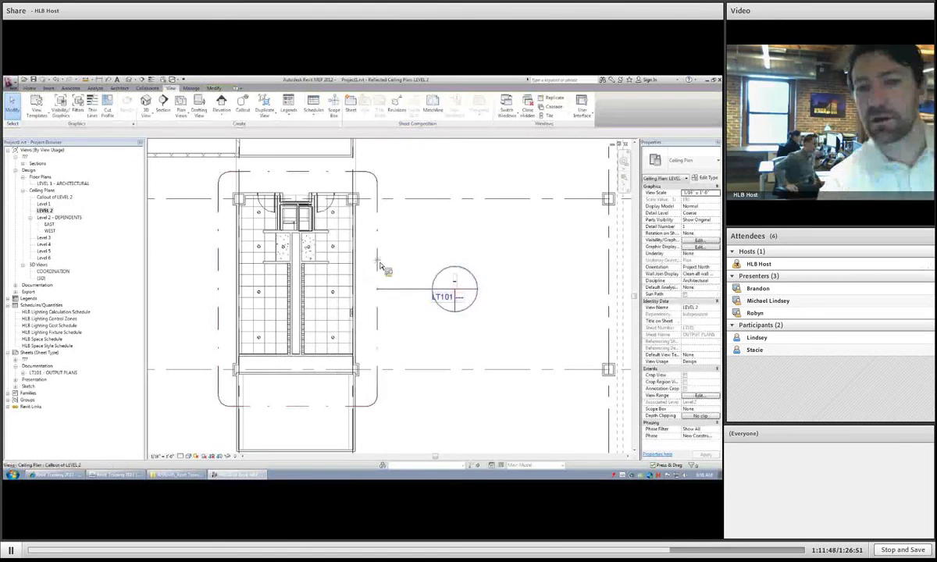
Open the view of the new callout and set its scale to 1/4" = 1'-0".
right_click(407, 246)
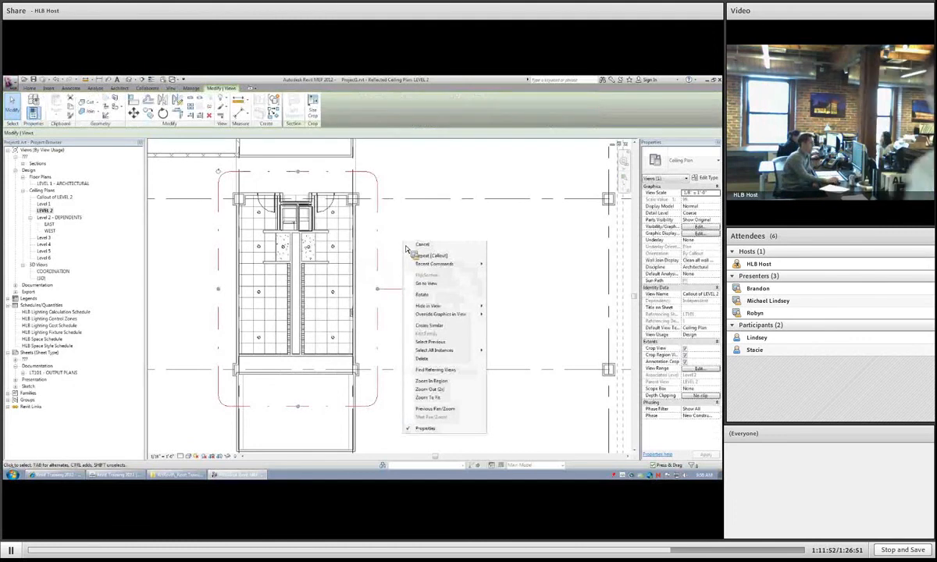
key("g")
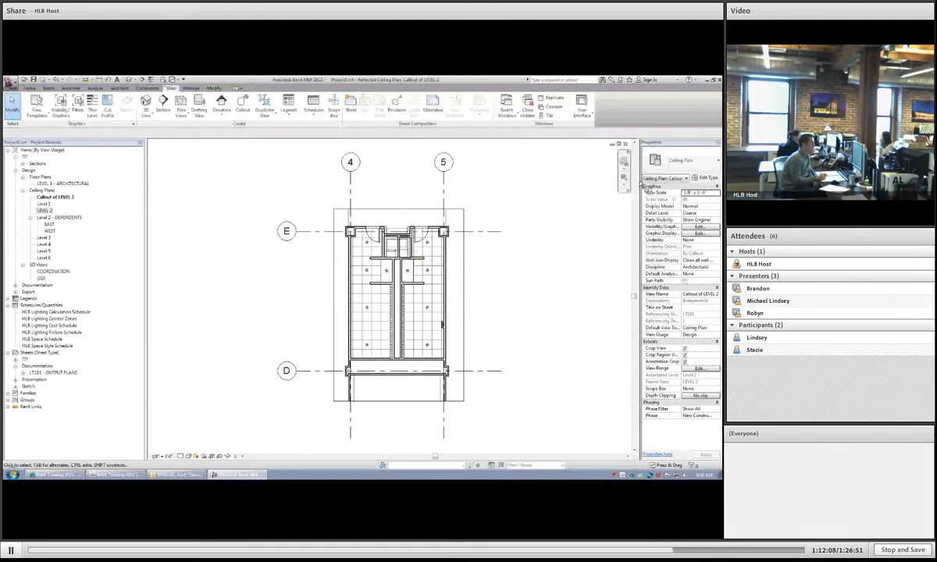
left_click(718, 194)
left_click(694, 217)
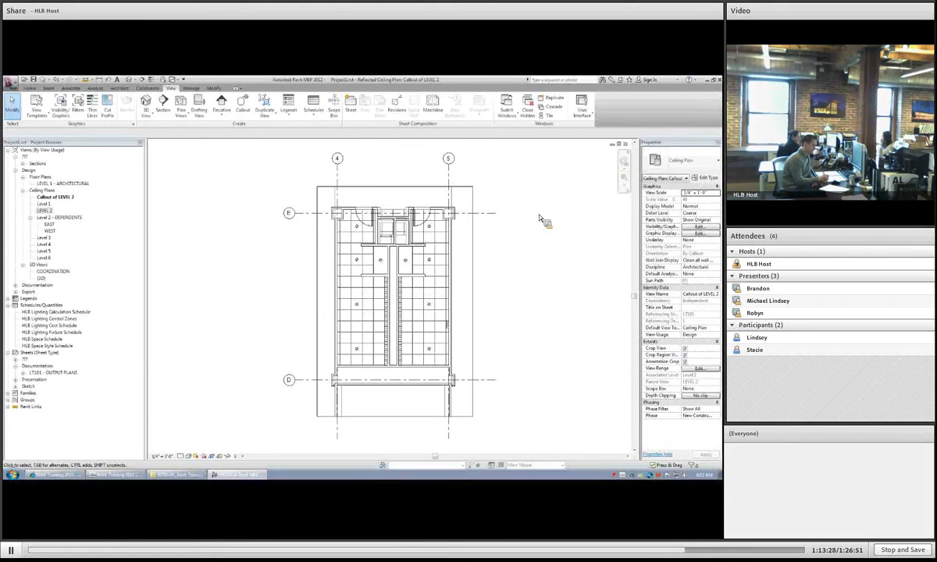
Rename the callout ceiling plan view as ENLARGED PLAN.
right_click(61, 198)
left_click(75, 318)
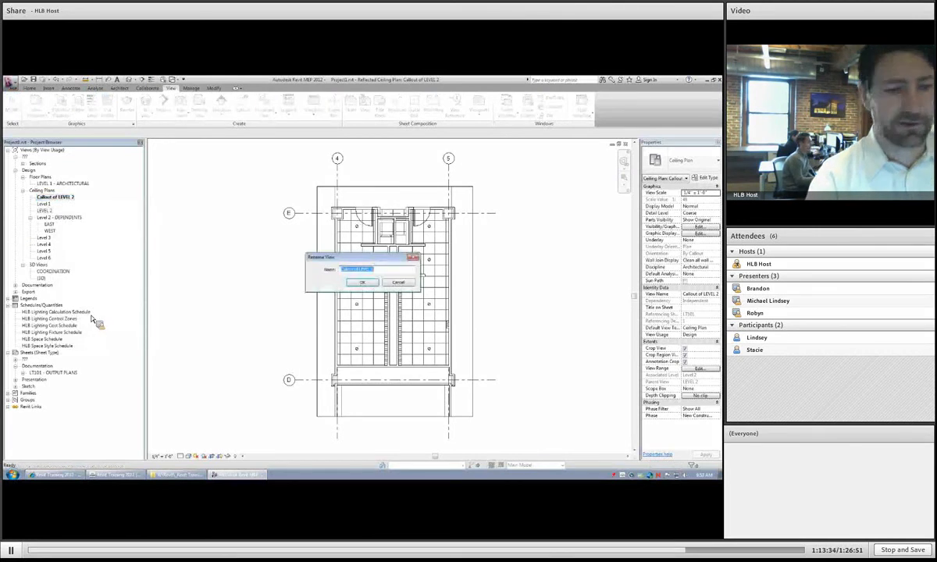
type("ENL")
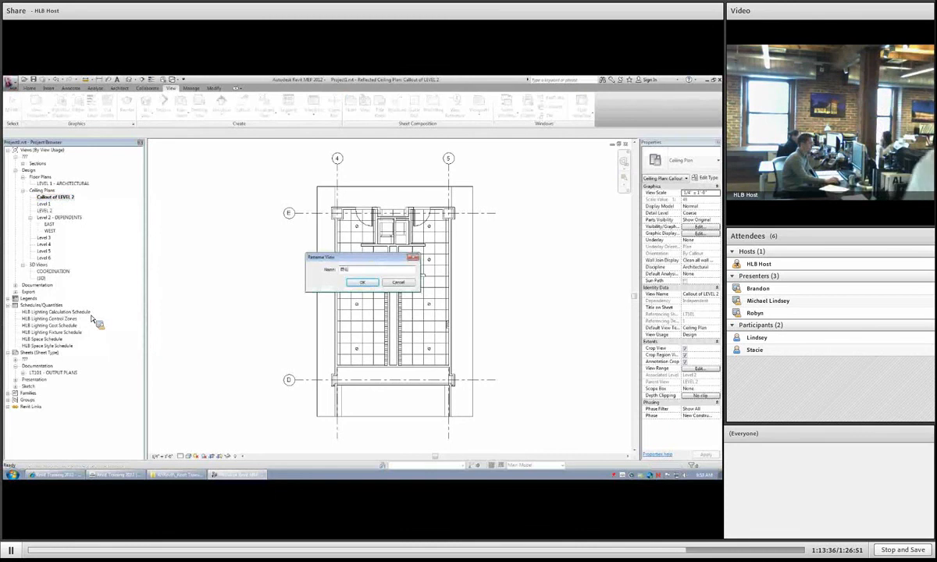
type("ARGED PLAN")
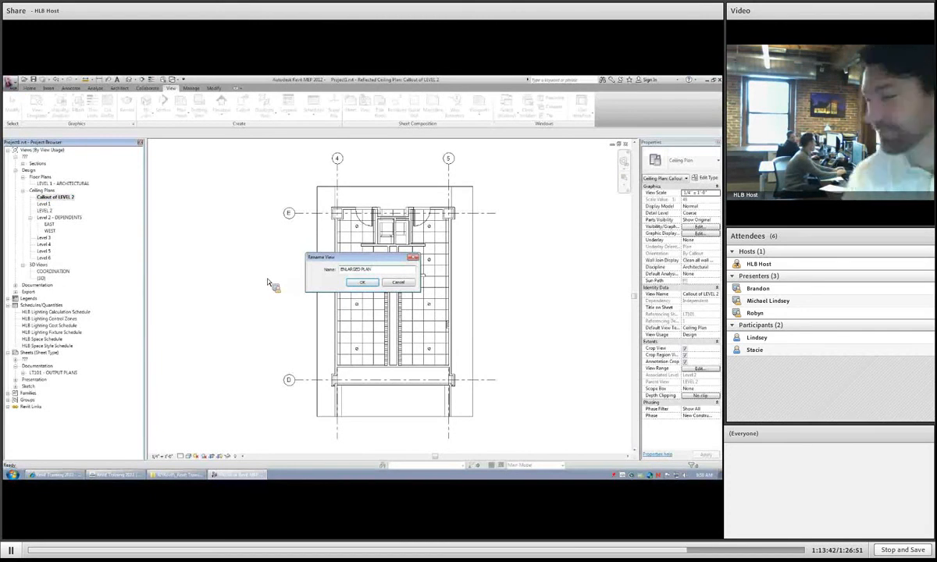
key("Return")
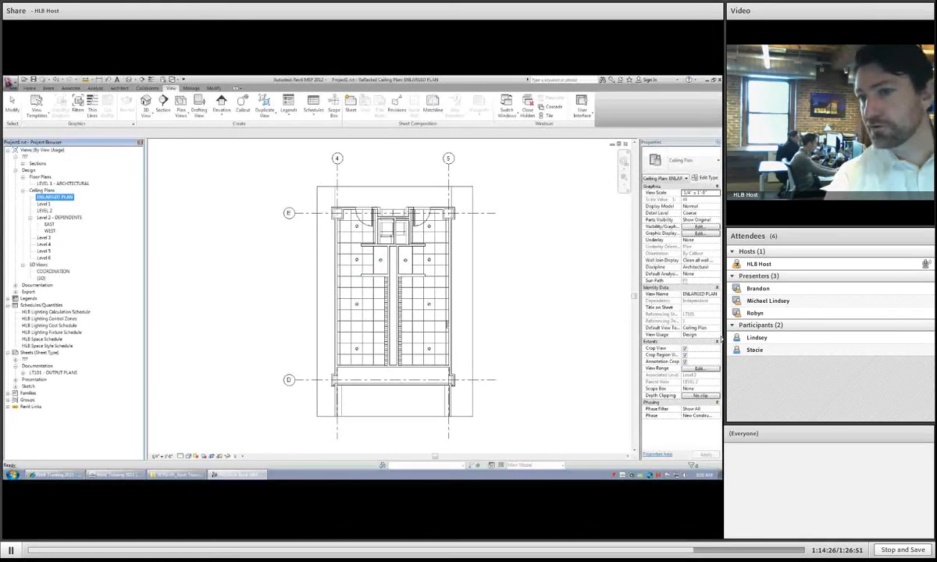
Change the View Usage of the ENLARGED PLAN view to Enlarged and apply it.
key("ctrl")
key("ctrl")
key("ctrl")
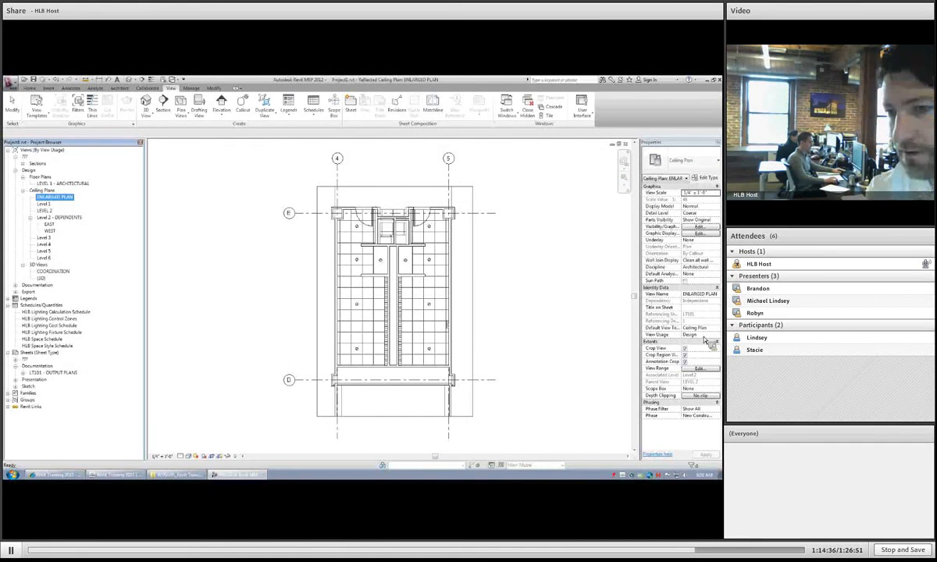
left_click(704, 336)
key("BackSpace")
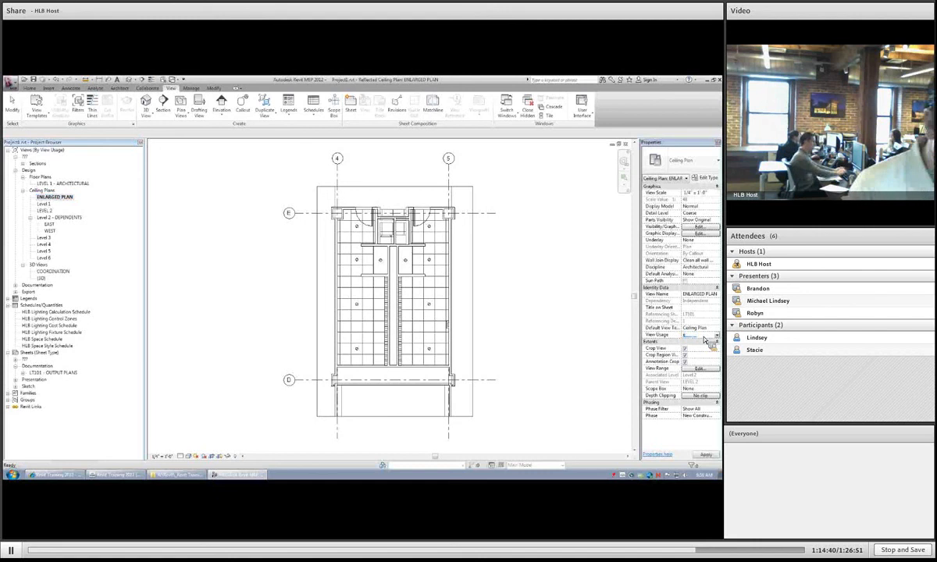
type("Enlarged")
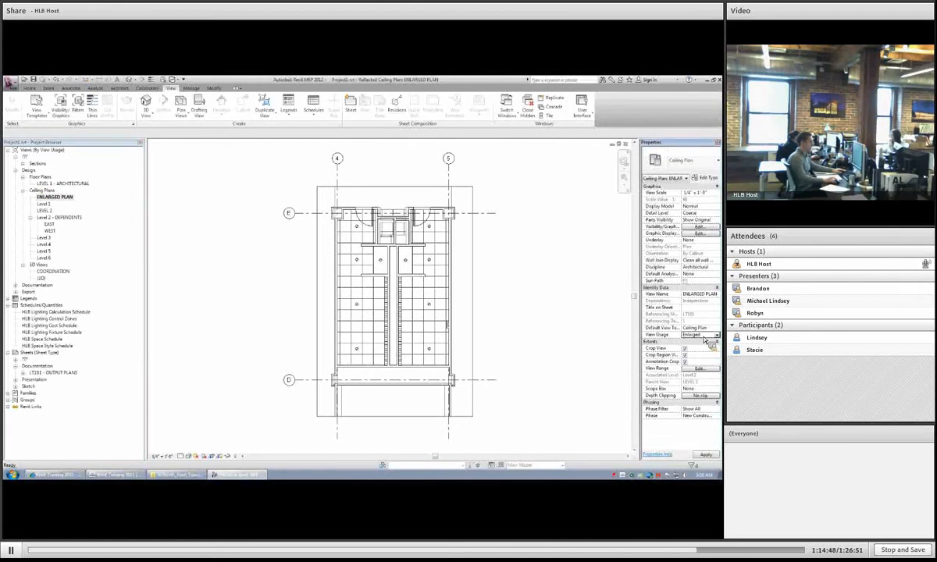
left_click(707, 455)
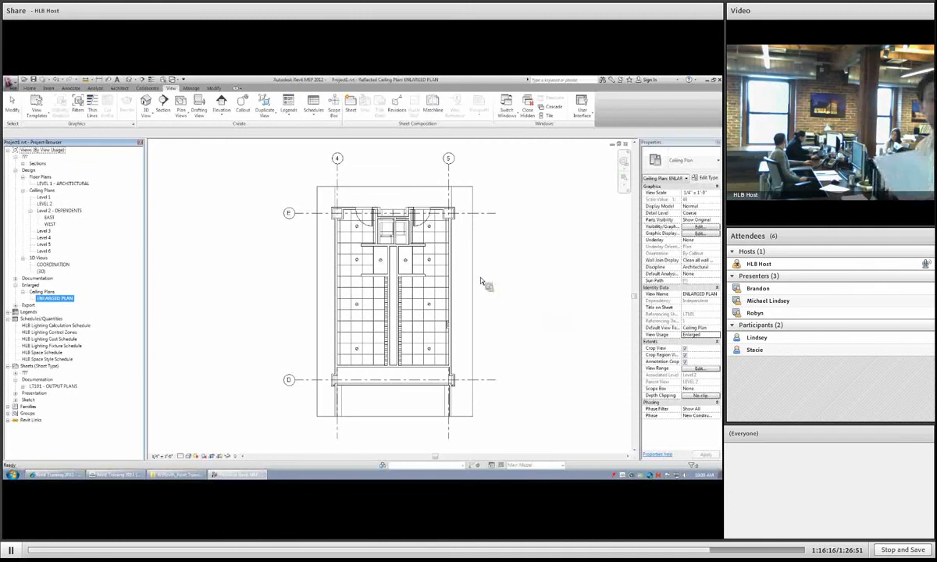
Place an elevation marker facing west in the lower part of the western restroom, dismissing the save reminder.
left_click(222, 116)
left_click(216, 125)
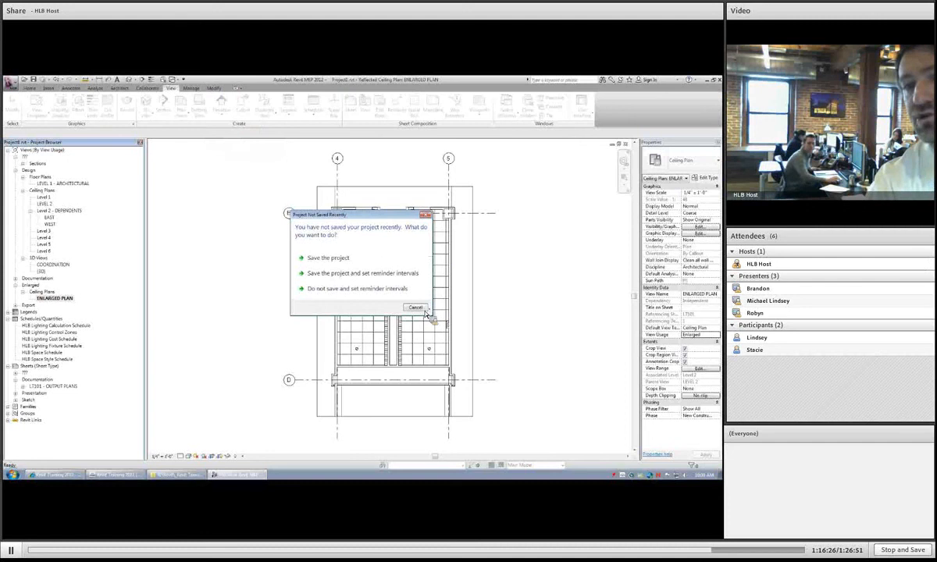
key("Escape")
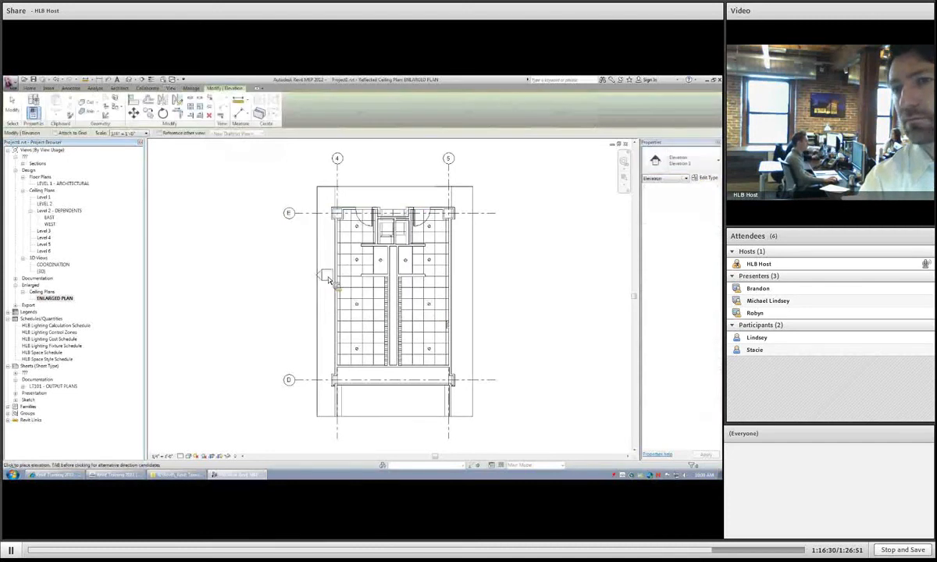
left_click(369, 333)
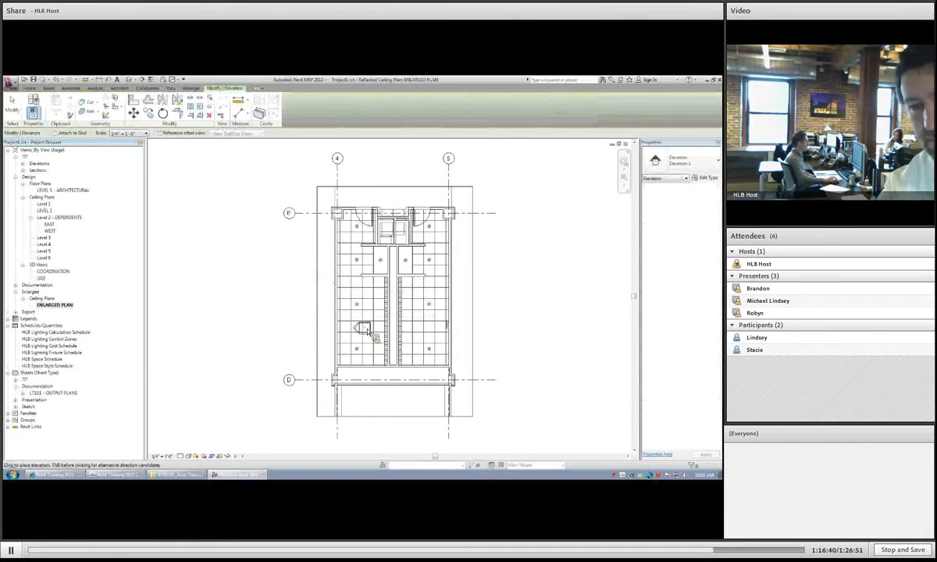
key("Escape")
key("Escape")
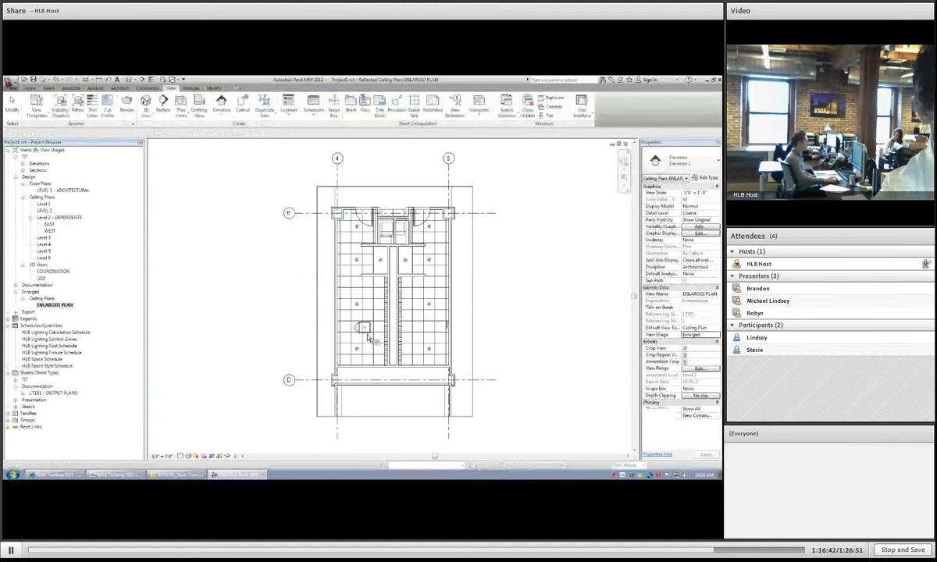
Turn on further view directions for the elevation marker in the western restroom.
left_click(372, 334)
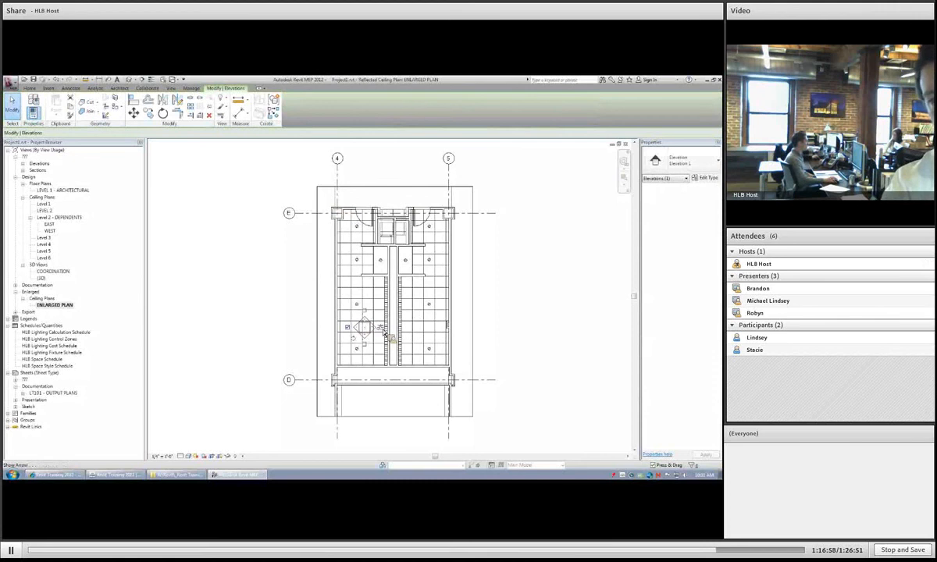
left_click(294, 330)
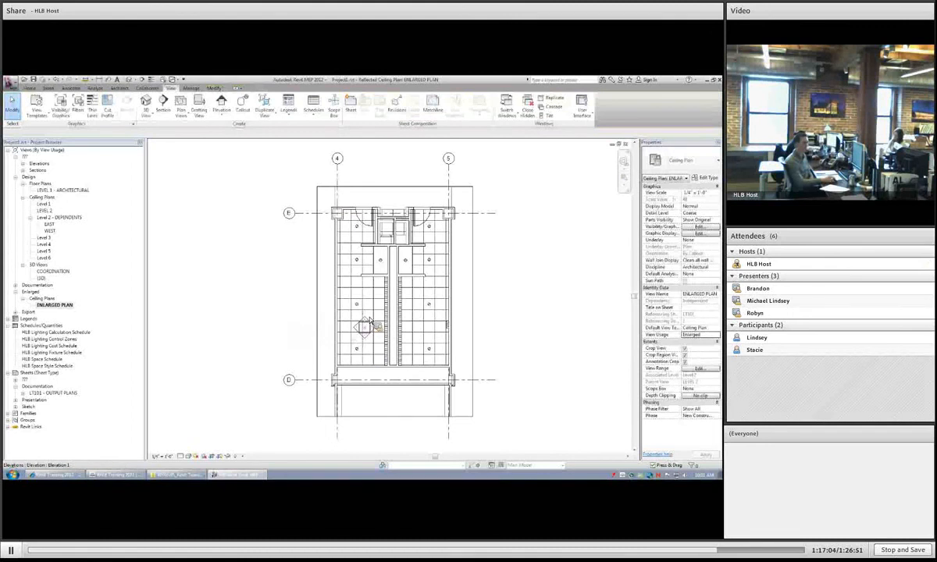
left_click(278, 350)
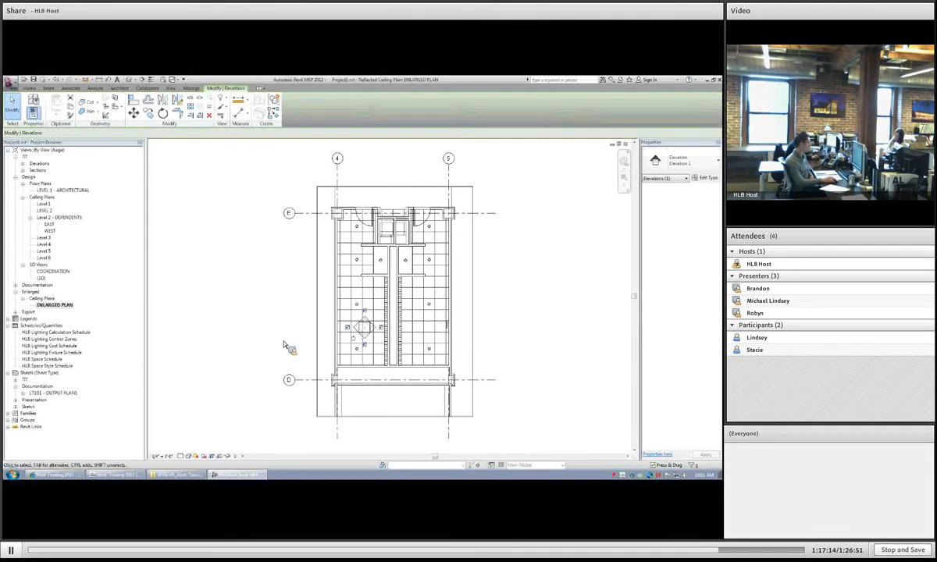
key("Escape")
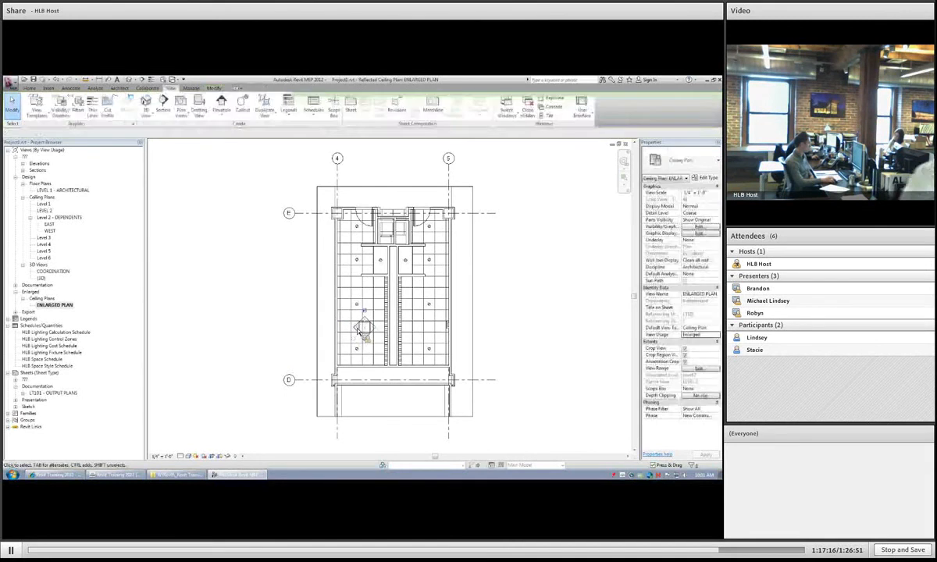
Select the west-facing arrow of the elevation marker and open its elevation view.
left_click(357, 334)
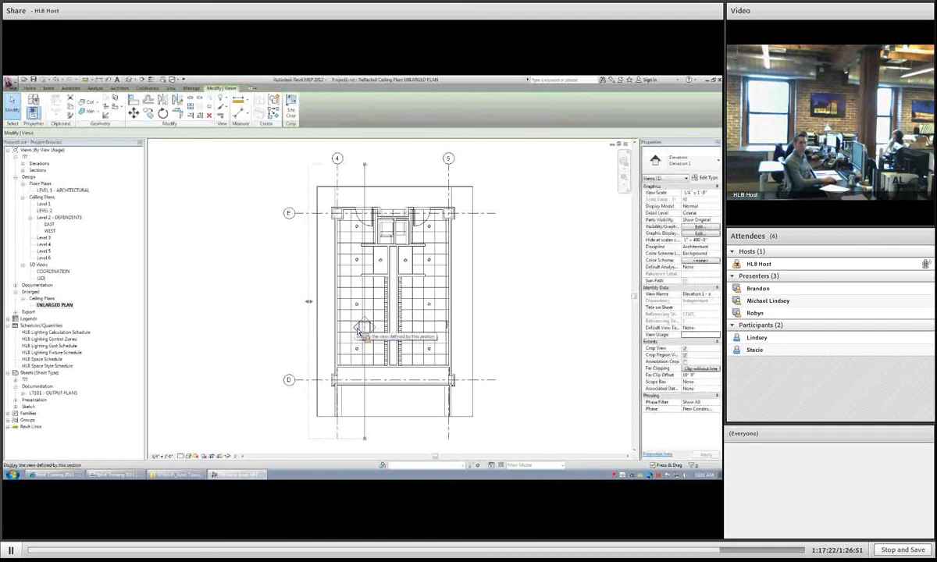
right_click(359, 327)
left_click(385, 189)
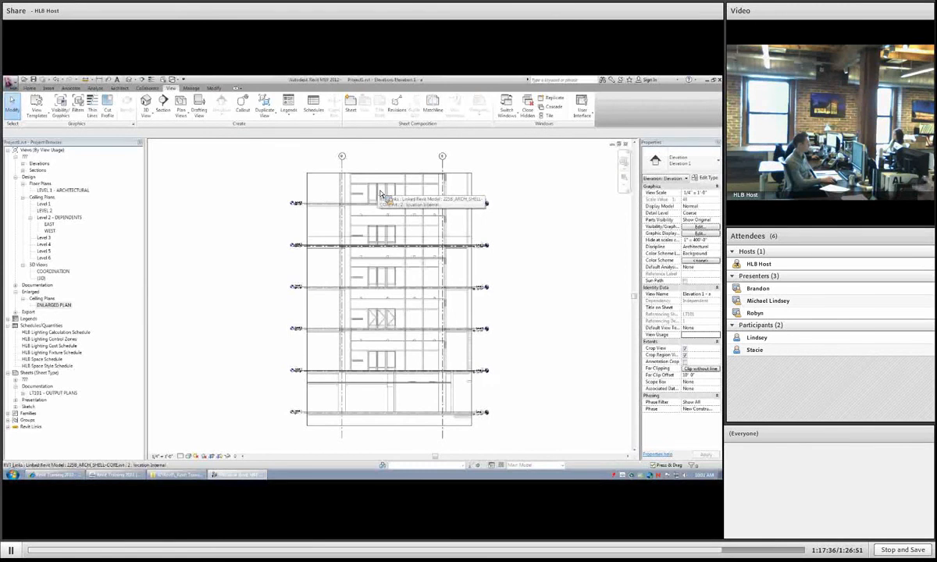
Resize the crop region of Elevation 1 - a to frame only the Level 2 storey, narrowing both sides around the restroom grids.
left_click(344, 174)
left_click_drag(390, 175, 289, 221)
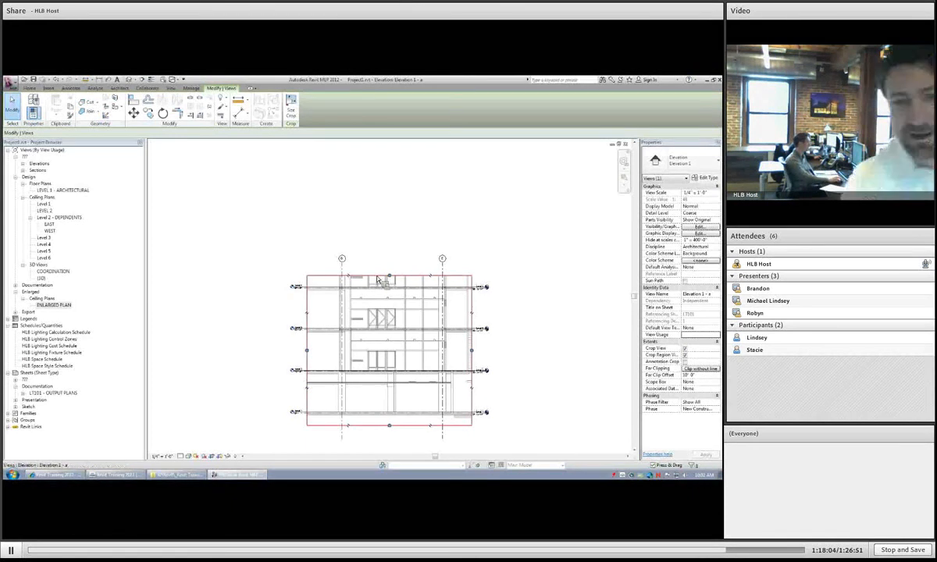
left_click_drag(390, 332, 391, 337)
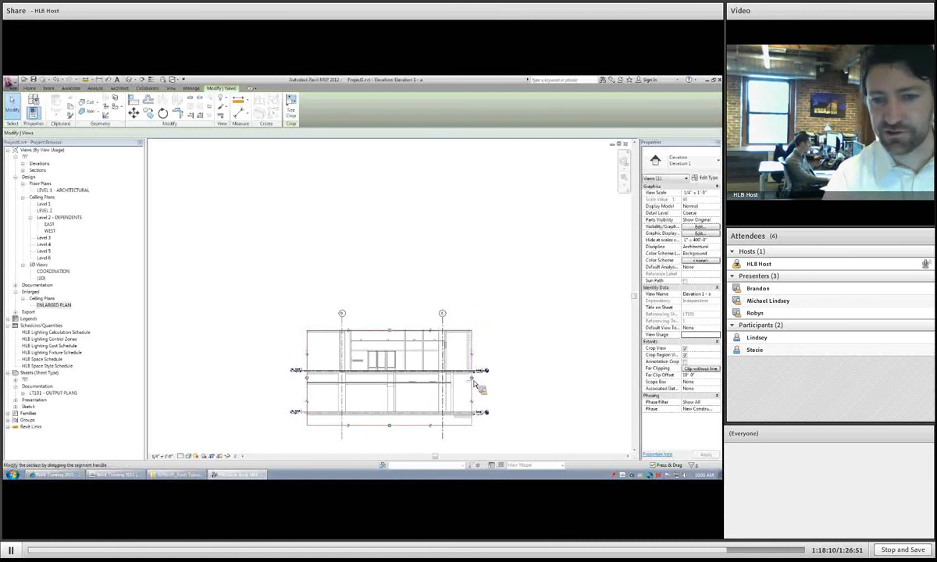
left_click_drag(472, 380, 432, 385)
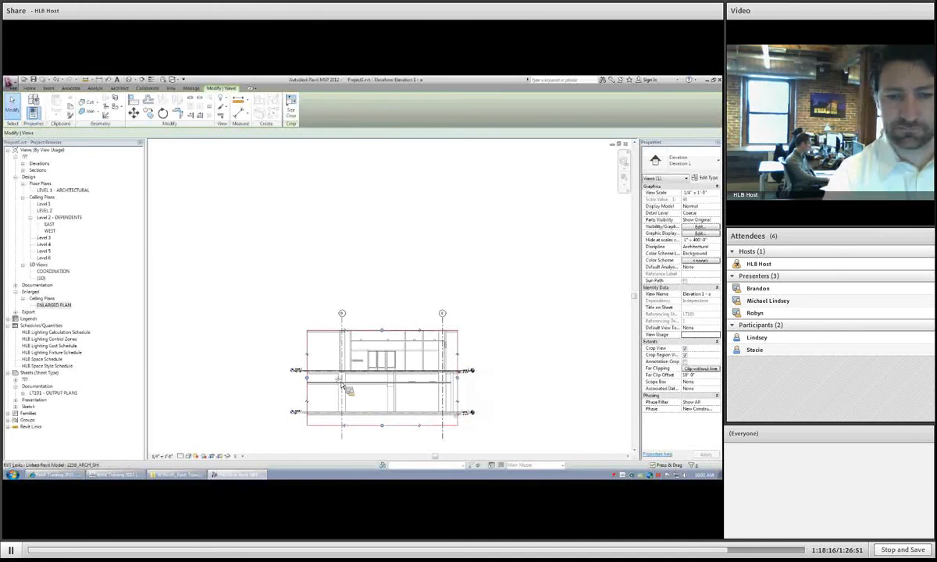
left_click_drag(307, 363, 328, 341)
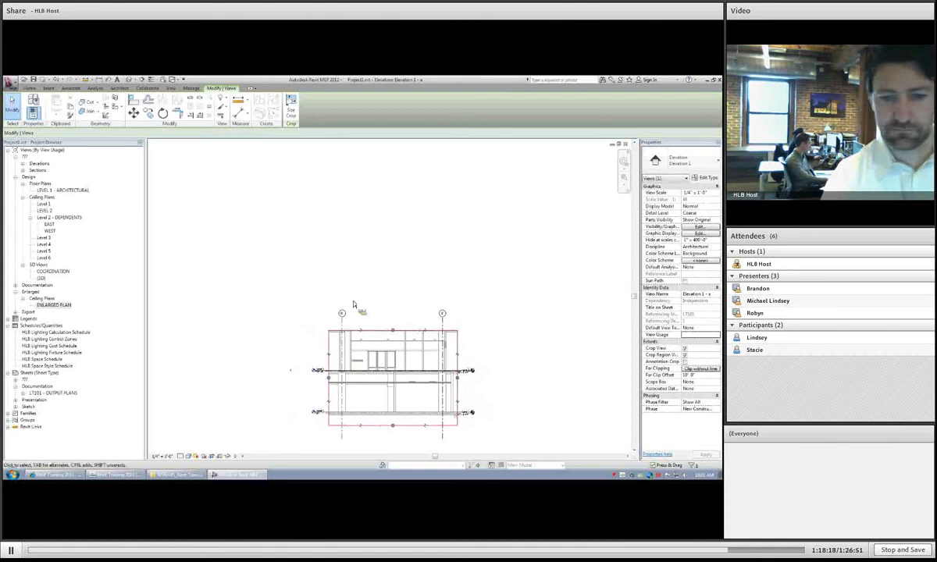
left_click(360, 298)
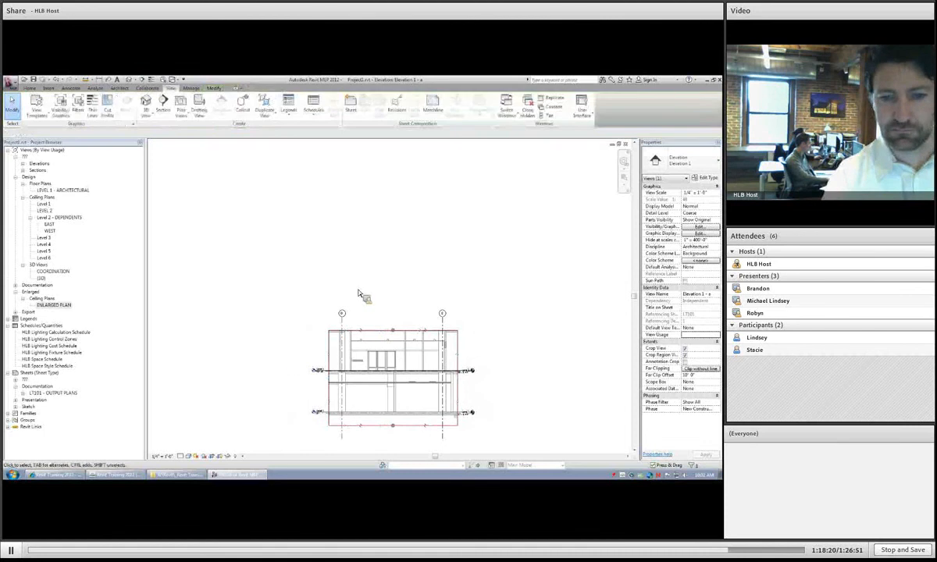
left_click(423, 427)
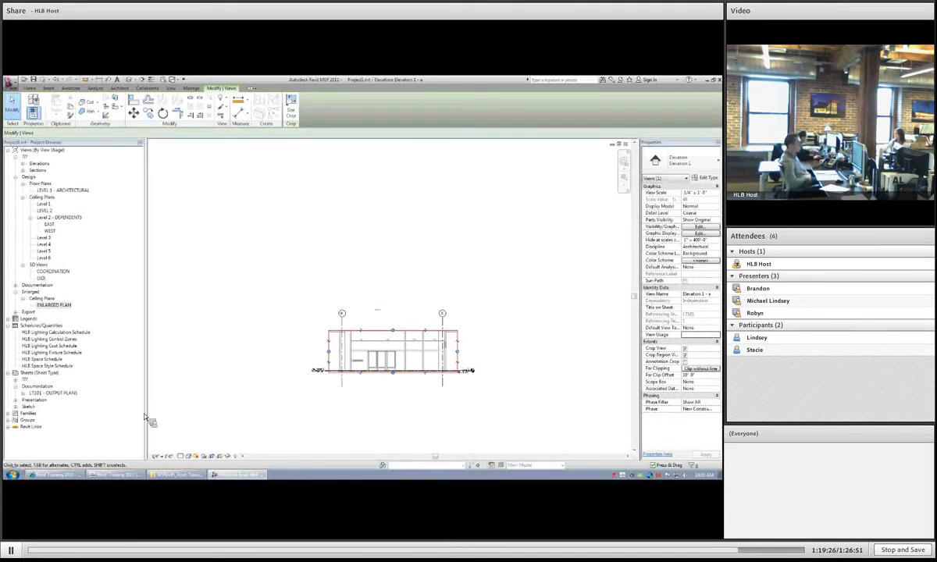
Create a new sheet with the 30 x 42 Horizontal title block.
left_click(36, 374)
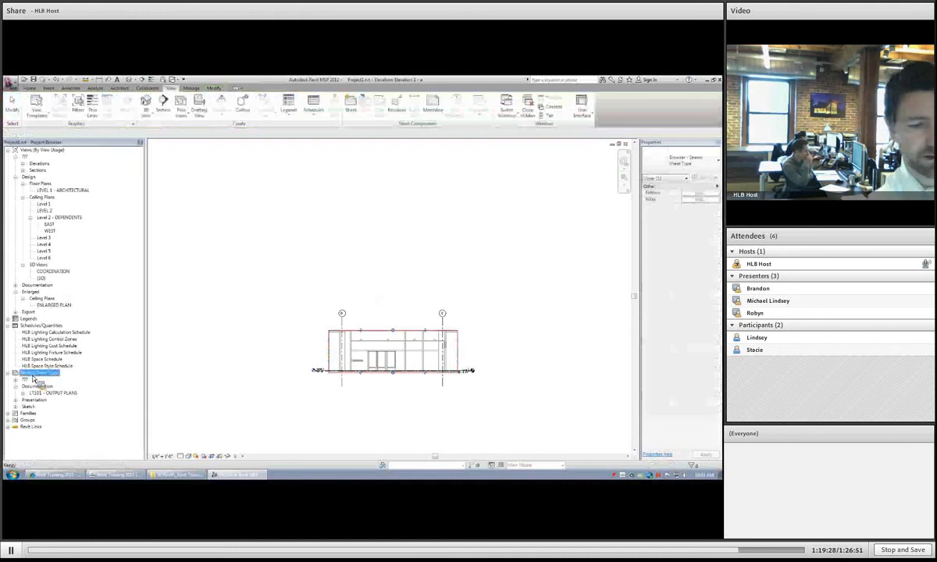
right_click(33, 376)
left_click(52, 382)
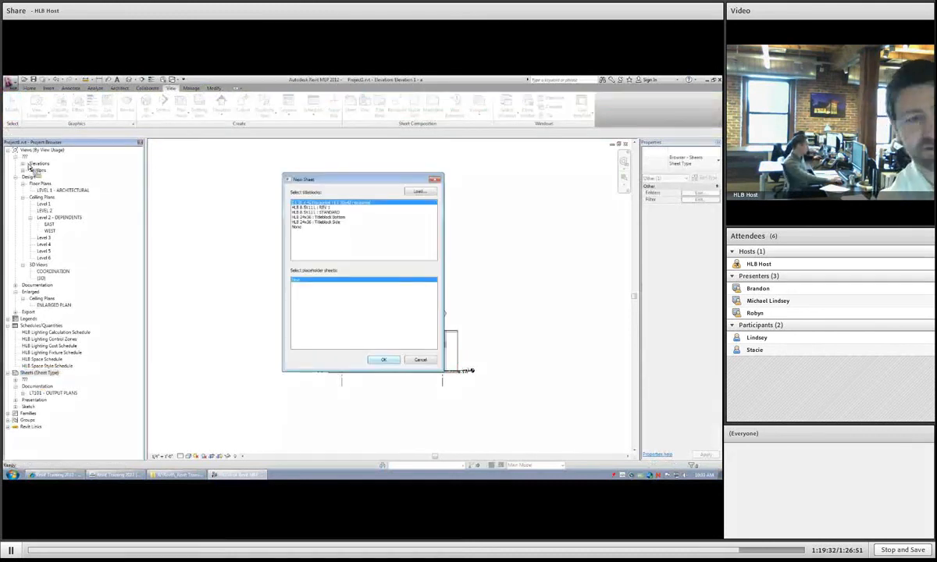
key("Return")
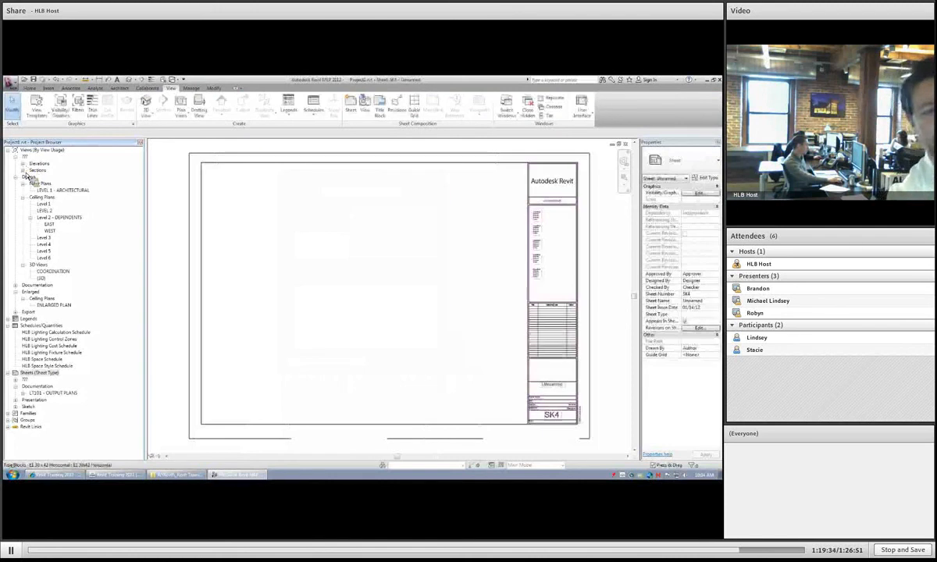
Place the ENLARGED PLAN ceiling plan in the lower left part of the new sheet's drawing area.
left_click(23, 170)
left_click(23, 164)
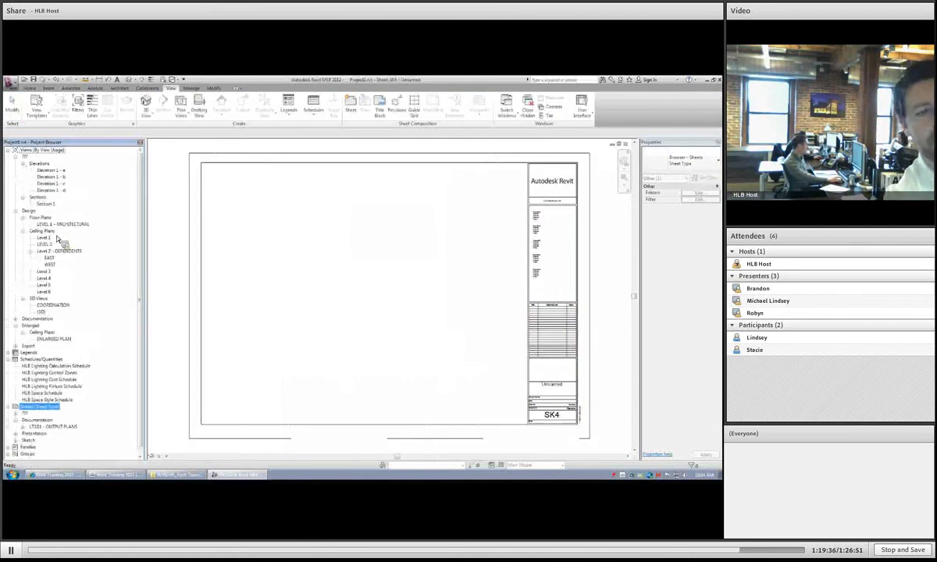
left_click(51, 339)
left_click_drag(51, 341, 285, 345)
left_click(283, 346)
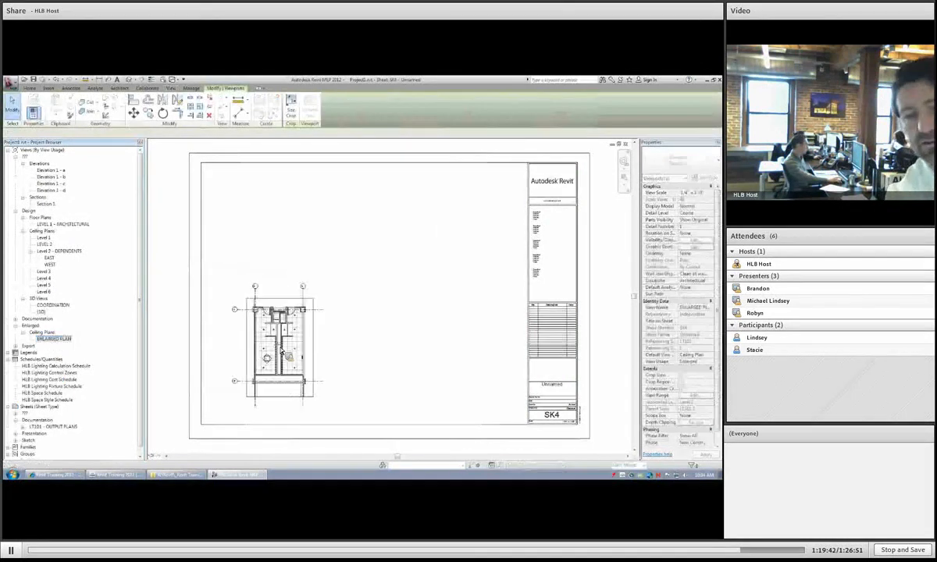
Place the Elevation 1 - a view on the sheet above the enlarged plan.
left_click(47, 170)
left_click_drag(47, 177, 385, 318)
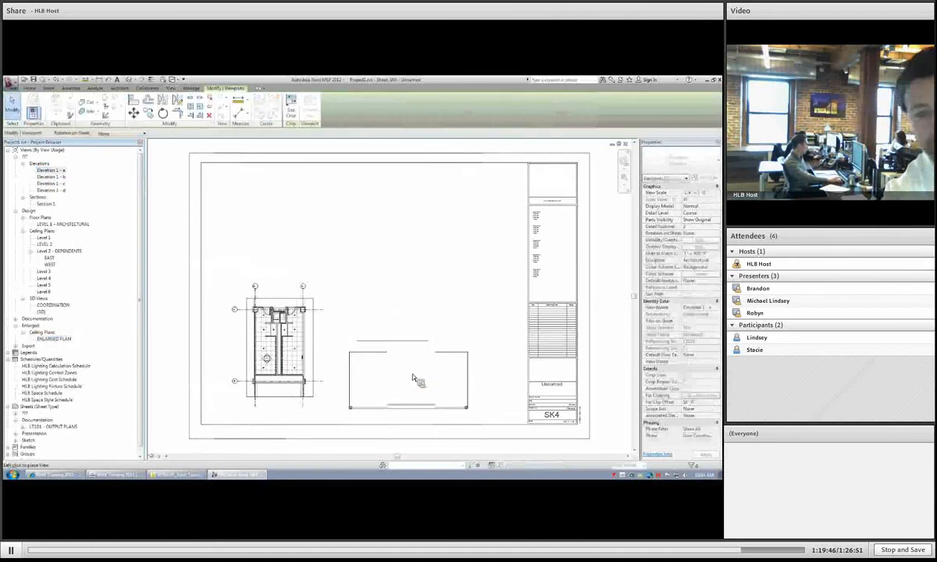
left_click(337, 266)
left_click(284, 209)
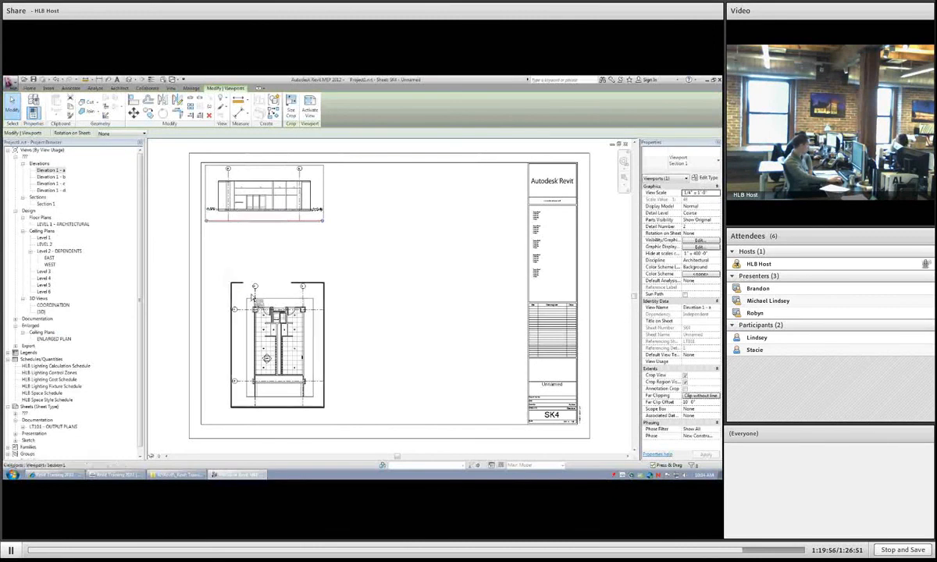
Examine the detail and sheet references on the elevation marker in the enlarged plan viewport.
left_click(266, 356)
scroll(265, 355, "up", 3)
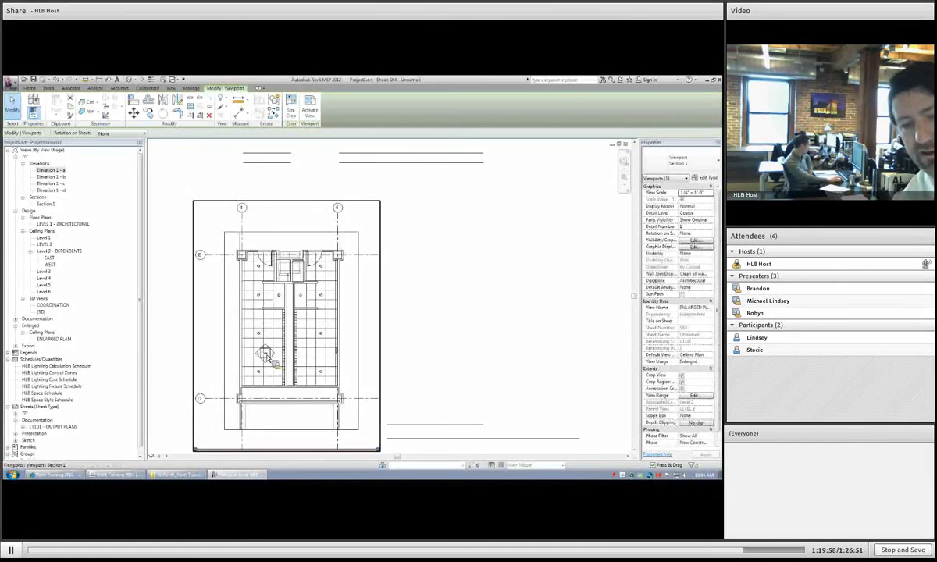
scroll(268, 356, "up", 5)
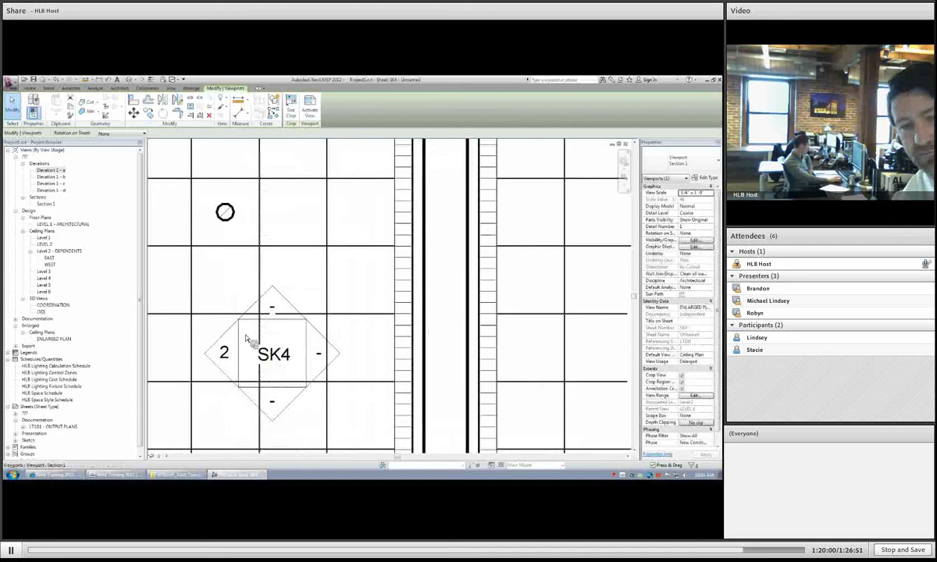
scroll(250, 332, "down", 6)
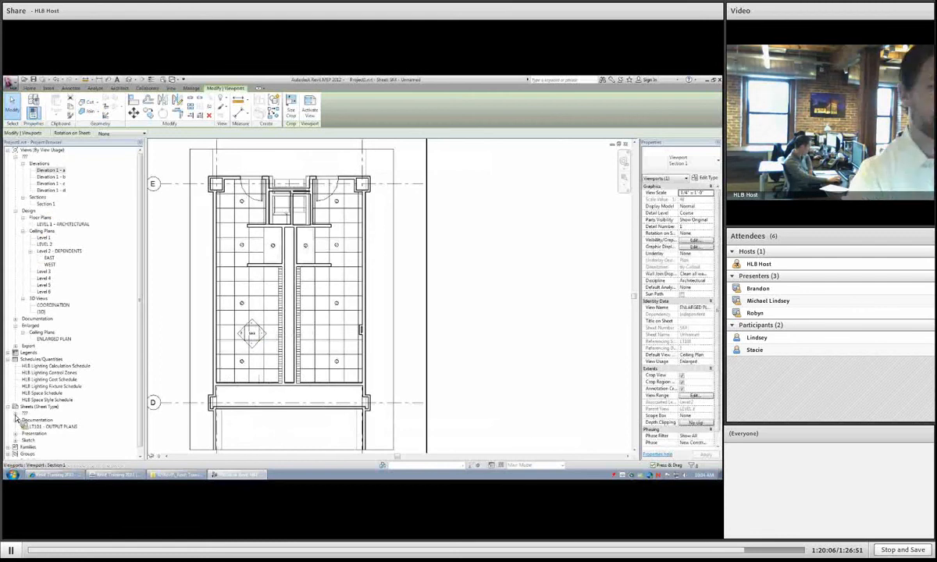
Assign the unnamed sheets SK2, SK3 and SK4 to the Documentation sheet type.
left_click(17, 414)
left_click(46, 421)
left_click(51, 434, "shift")
mouse_move(55, 440)
left_mouse_down()
mouse_move(340, 312)
mouse_move(628, 297)
mouse_move(664, 336)
mouse_move(647, 298)
mouse_move(720, 312)
left_mouse_up()
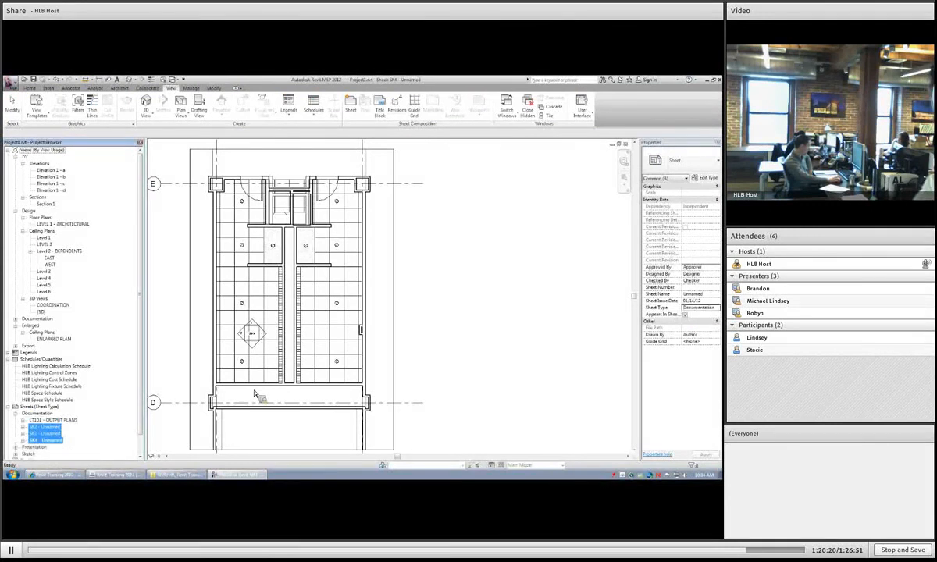
left_click(45, 427)
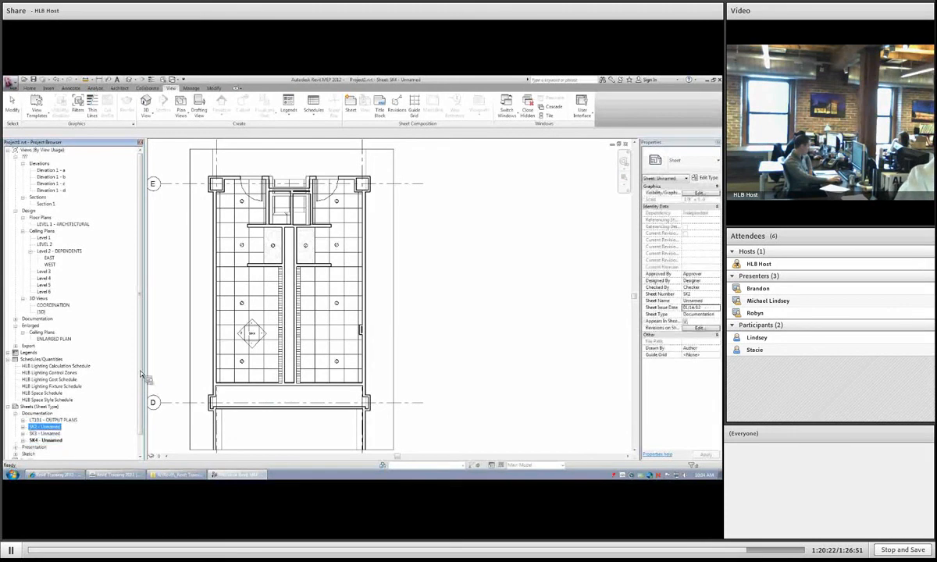
Change the sheet number in sheet SK4's title block to LT104.
middle_click(446, 364)
middle_click(446, 365)
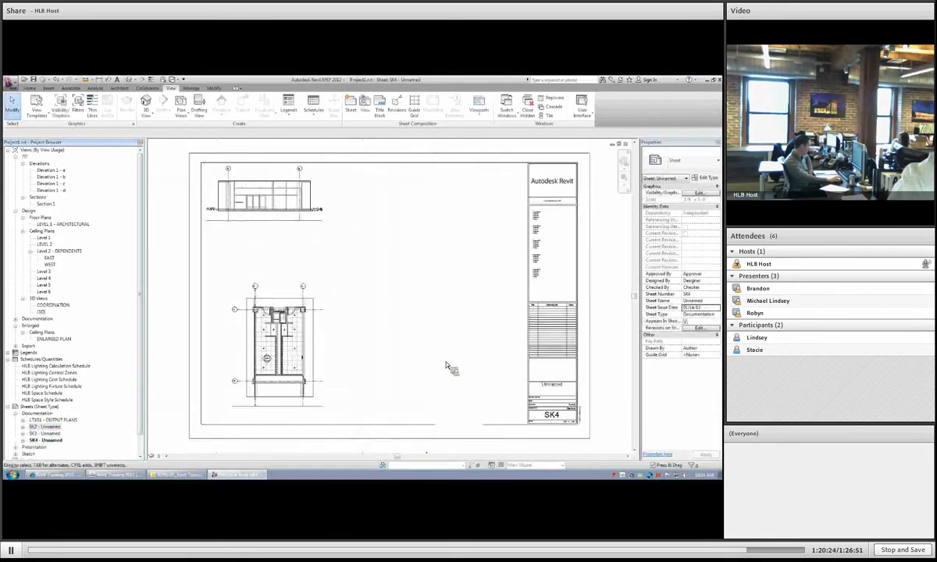
scroll(546, 410, "up", 2)
scroll(560, 423, "up", 1)
left_click(558, 421)
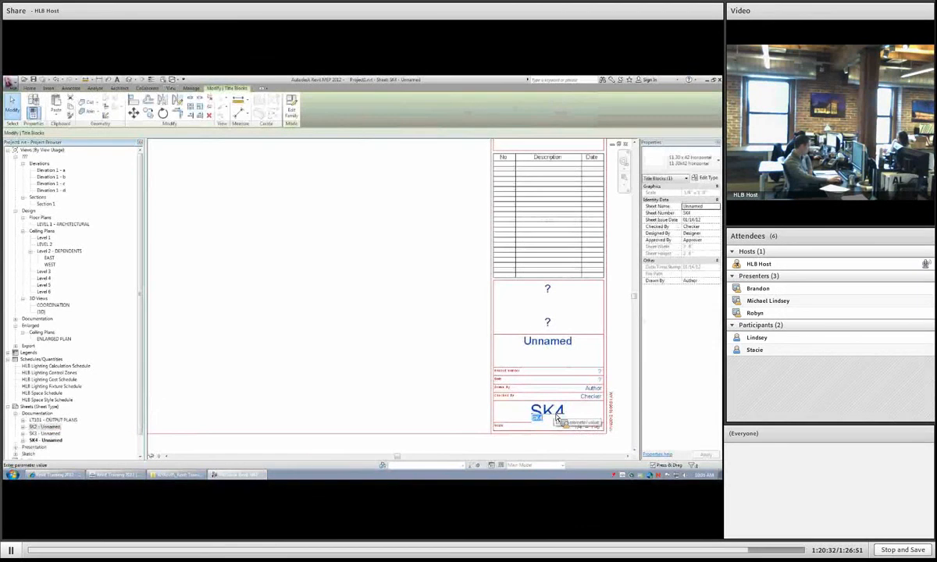
key("Caps_Lock")
type("LT")
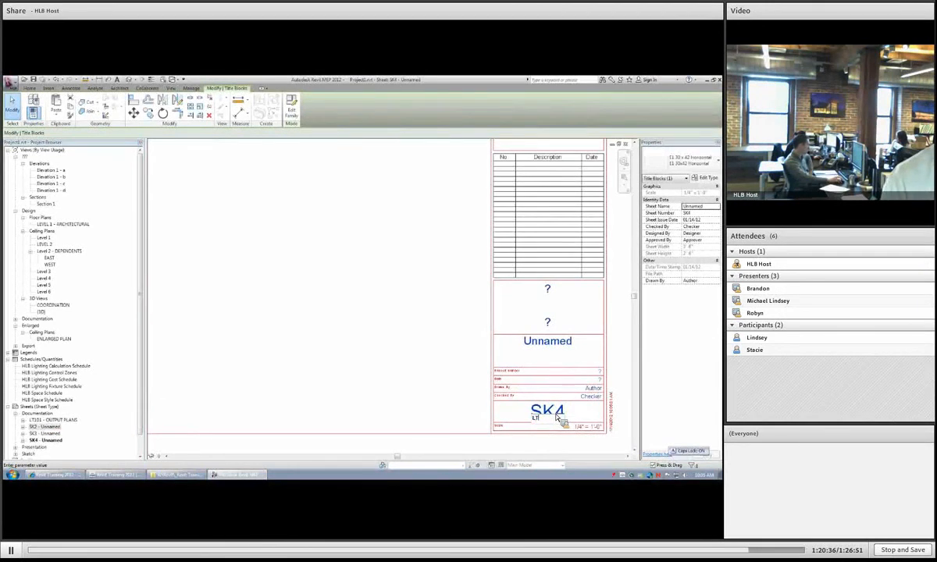
type("104")
left_click(414, 371)
Renumber sheet SK2 as LT102.
left_click(52, 435)
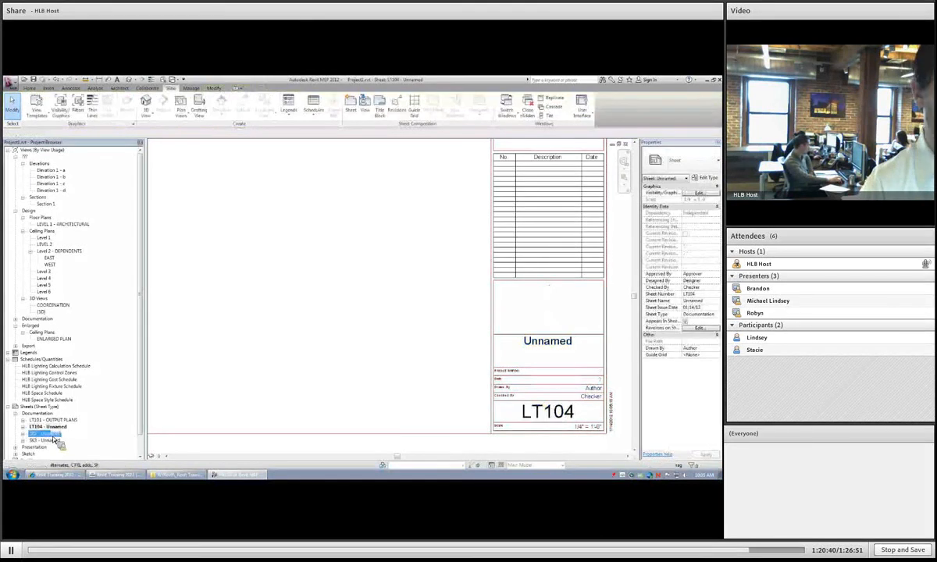
right_click(46, 434)
left_click(71, 379)
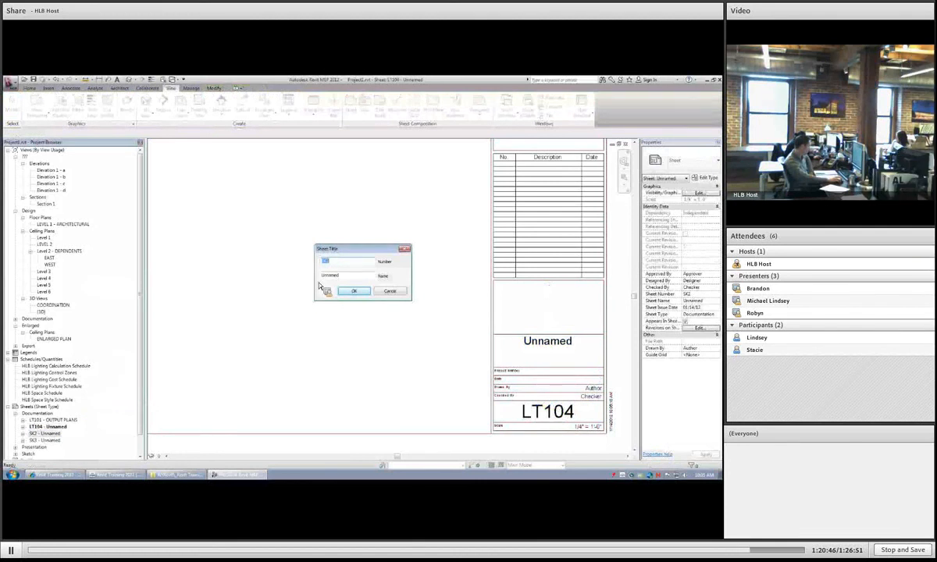
type("LT102")
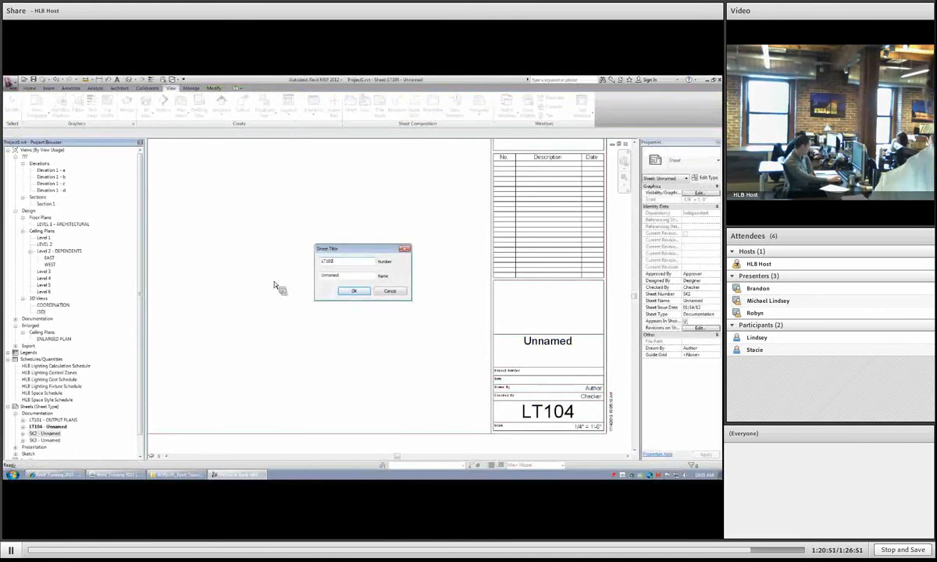
key("Return")
Renumber sheet SK3 as LT103, keeping sheet LT104 open.
right_click(50, 442)
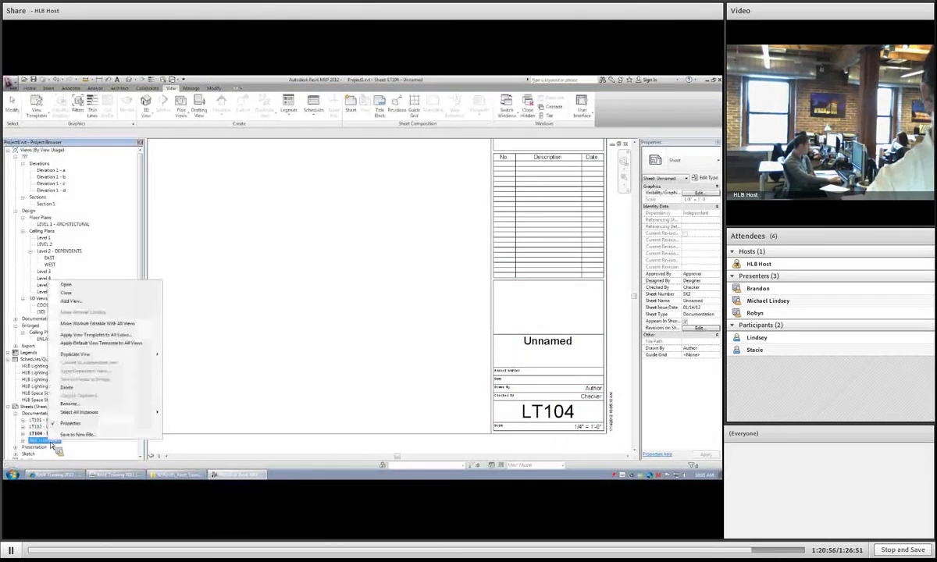
left_click(70, 404)
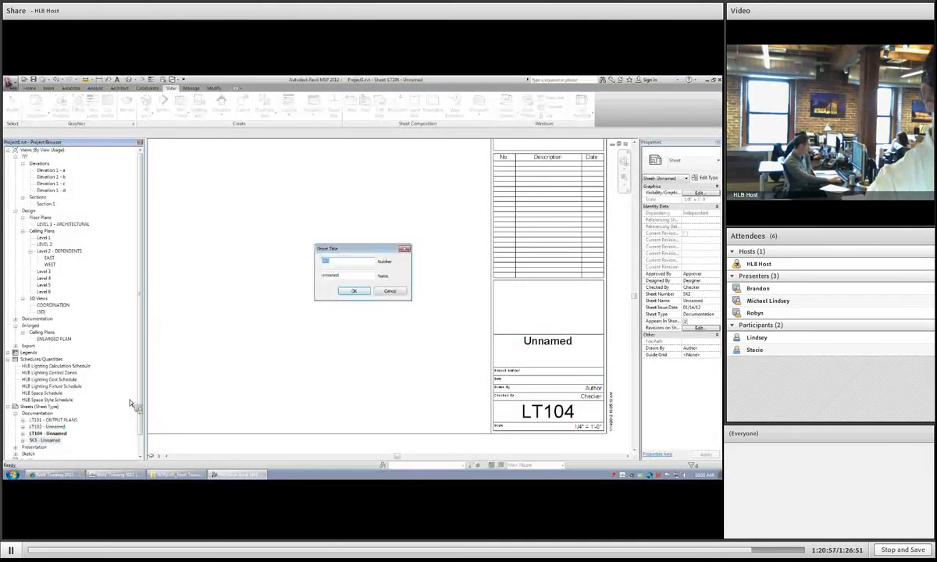
left_click(354, 292)
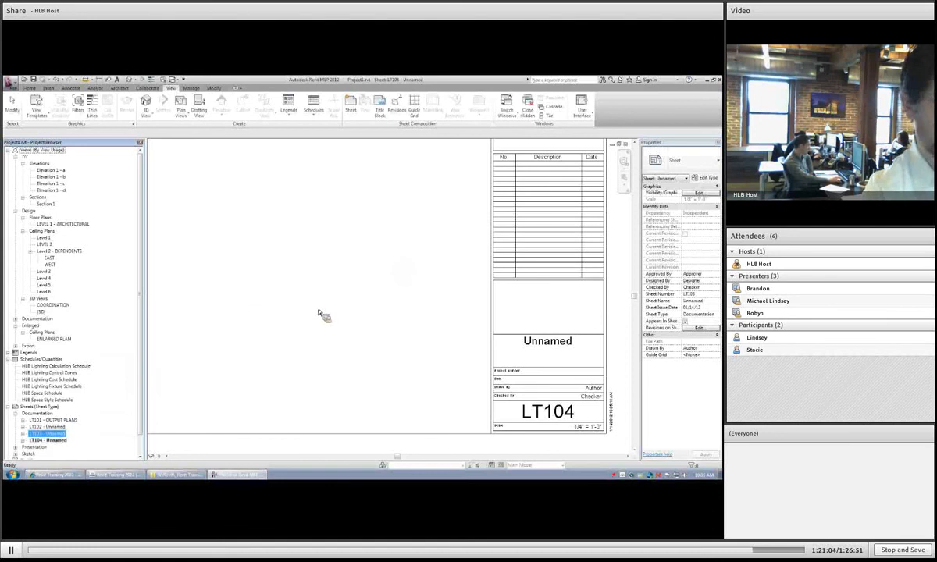
middle_click(318, 313)
middle_click(319, 313)
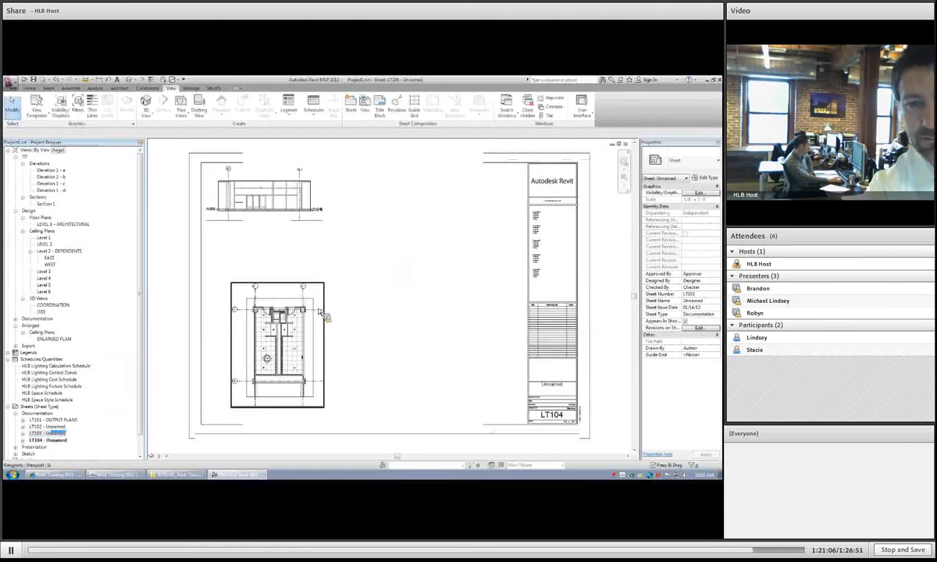
left_click(355, 290)
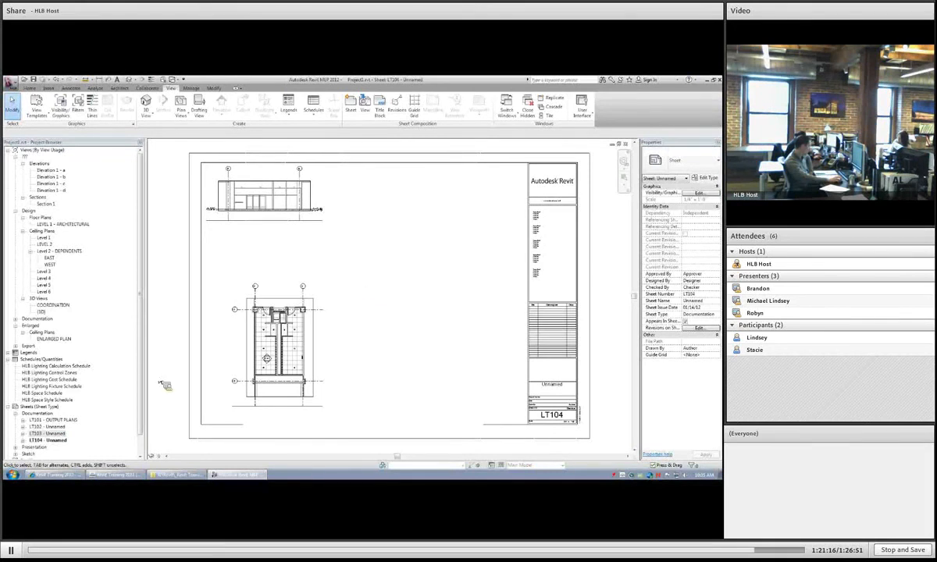
Open the enlarged ceiling plan and choose the Hosted - Troffer - 2x2 Parabolic fixture, type 2'x2' (2 Lamp) - 120V, for placement.
double_click(54, 339)
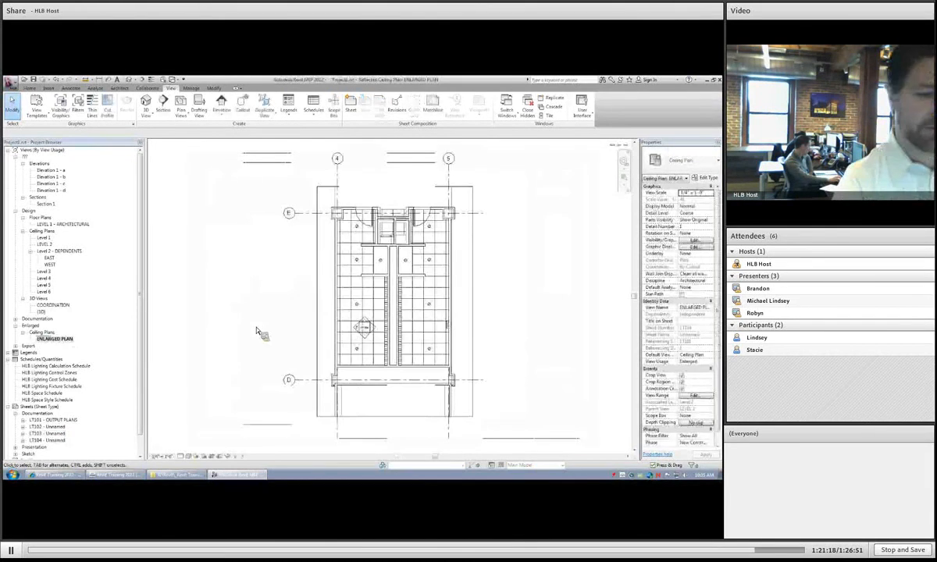
key("F2")
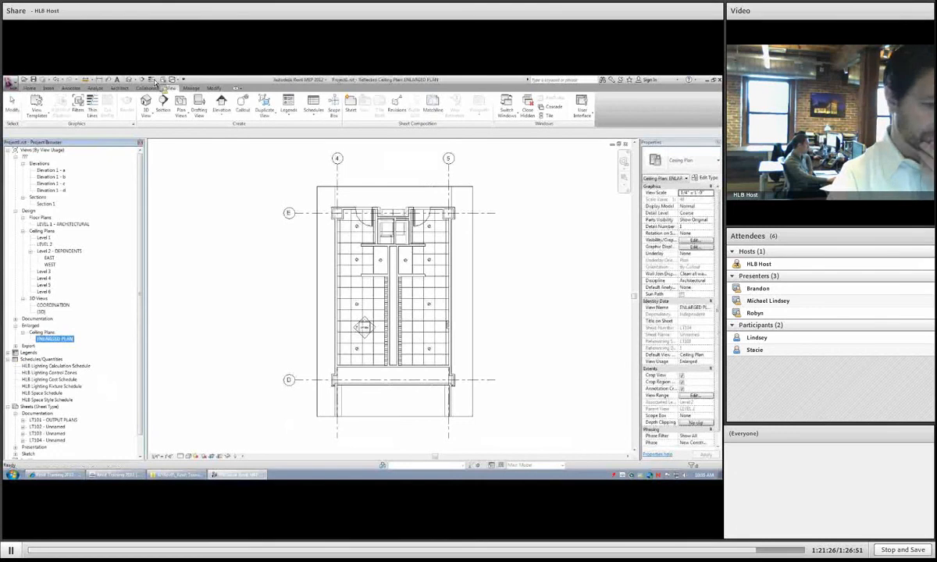
left_click(32, 89)
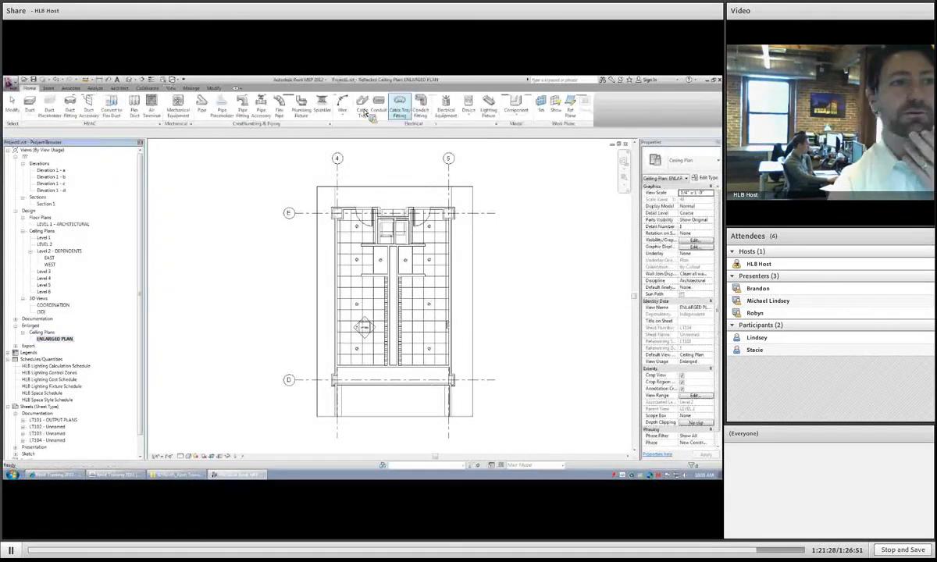
left_click(486, 107)
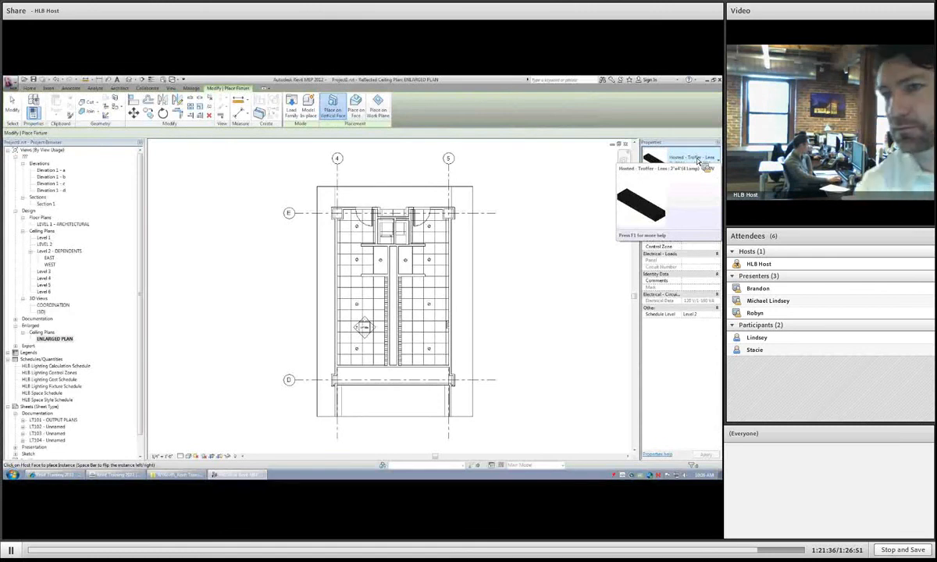
left_click(660, 159)
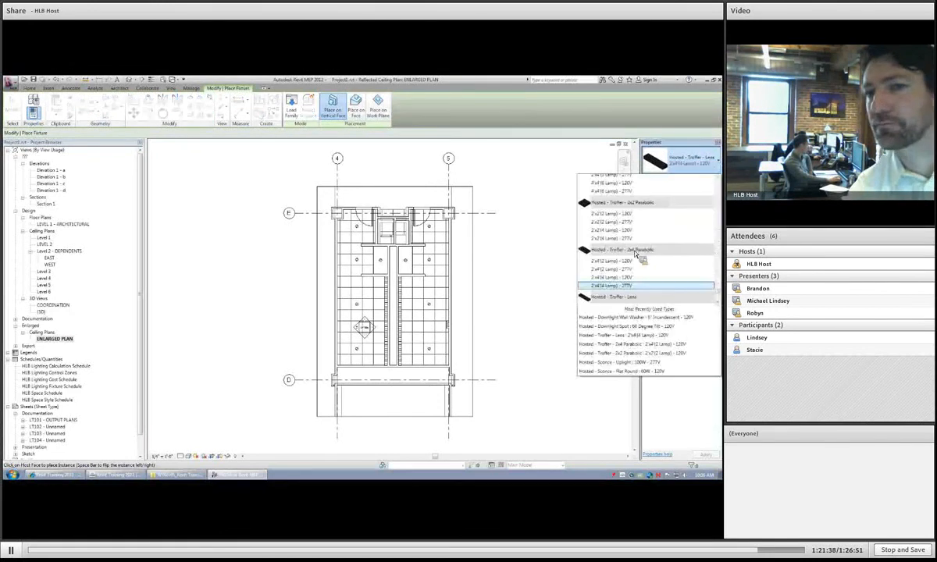
left_click(623, 215)
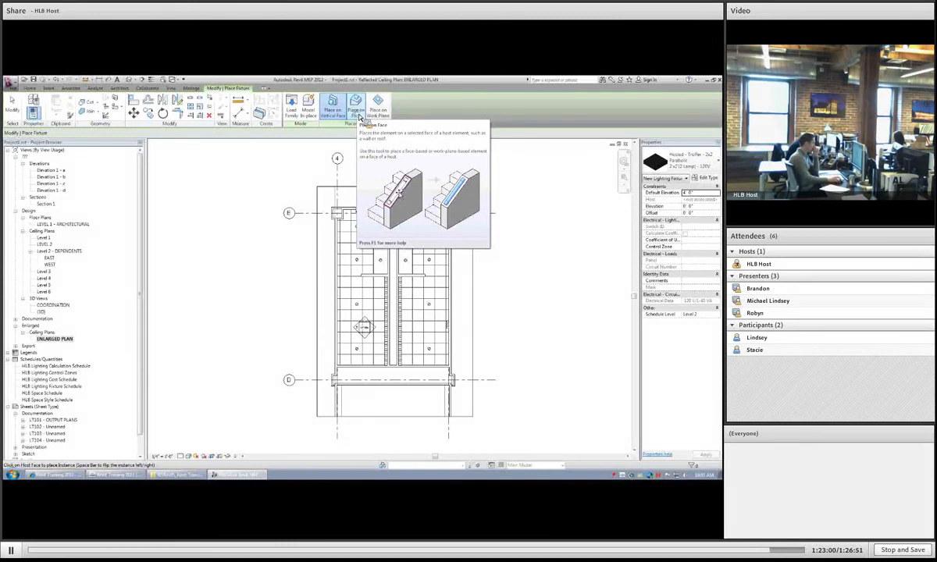
Try to place the 2x2 parabolic troffer on a face or a named level work plane in the enlarged plan.
left_click(359, 114)
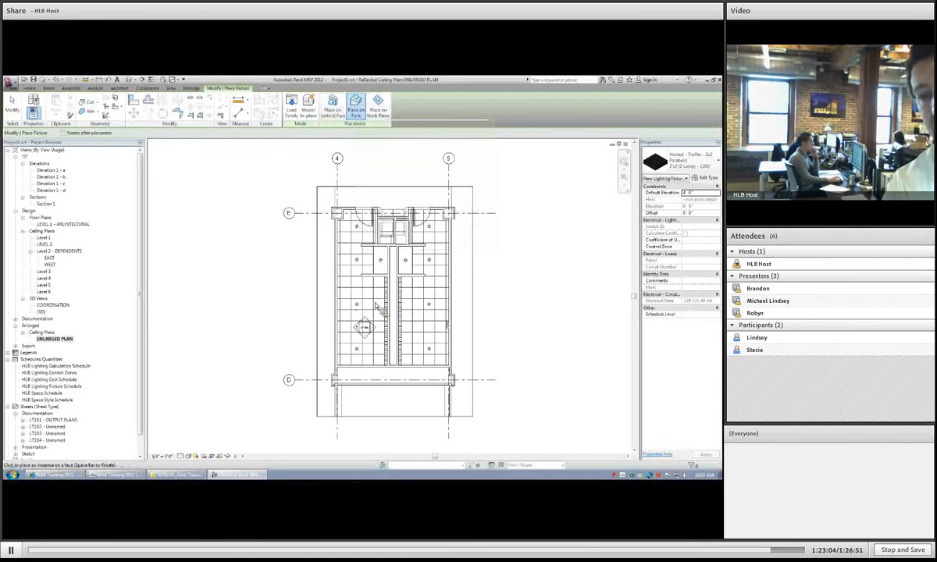
left_click(357, 103)
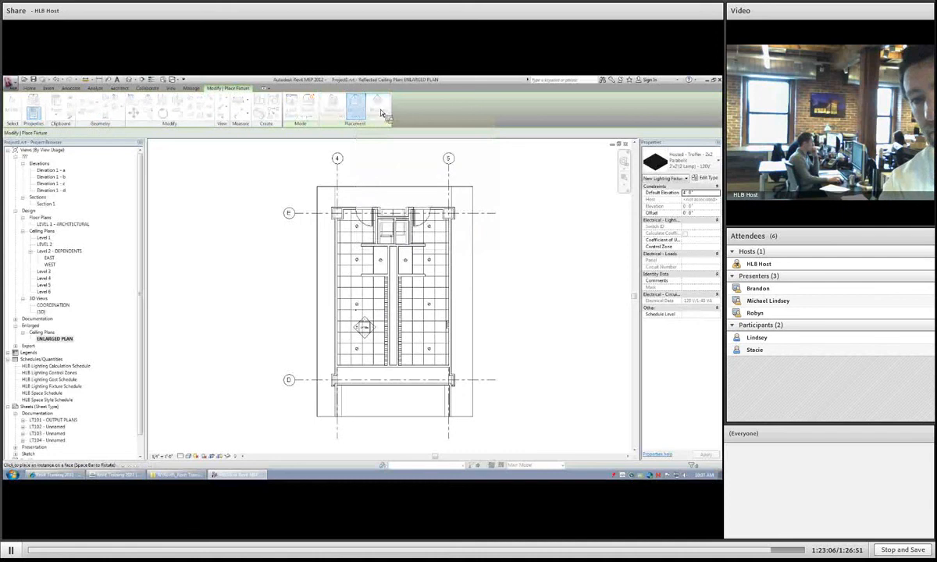
left_click(363, 275)
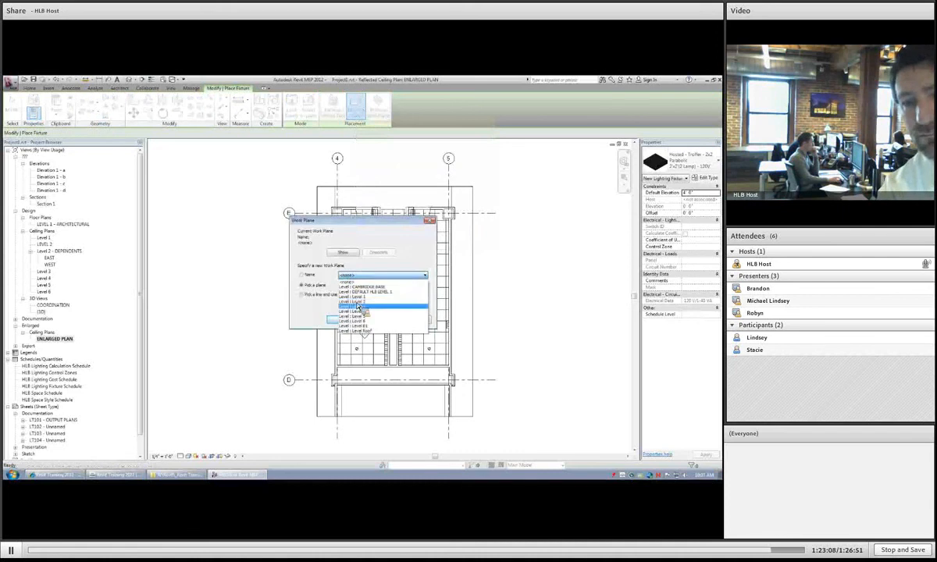
left_click(353, 302)
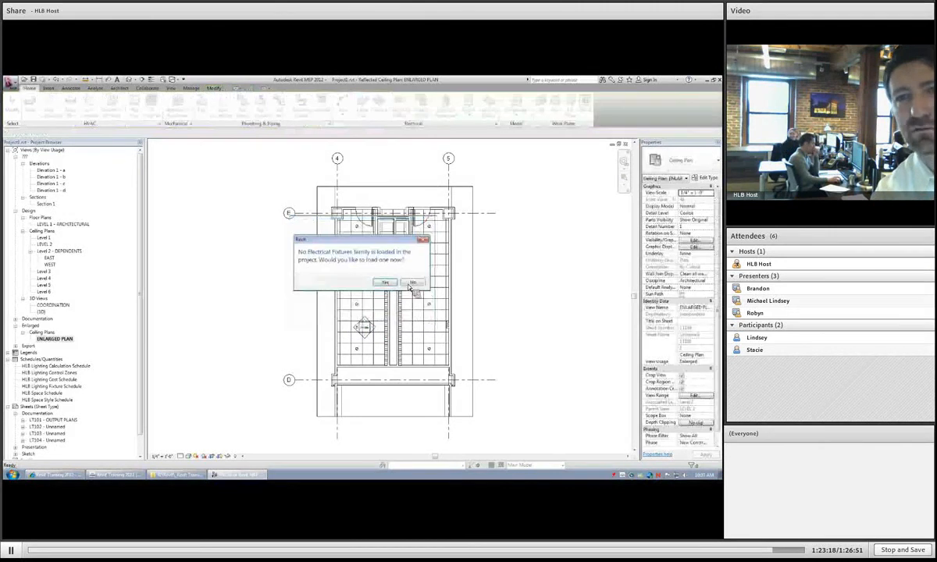
left_click(416, 283)
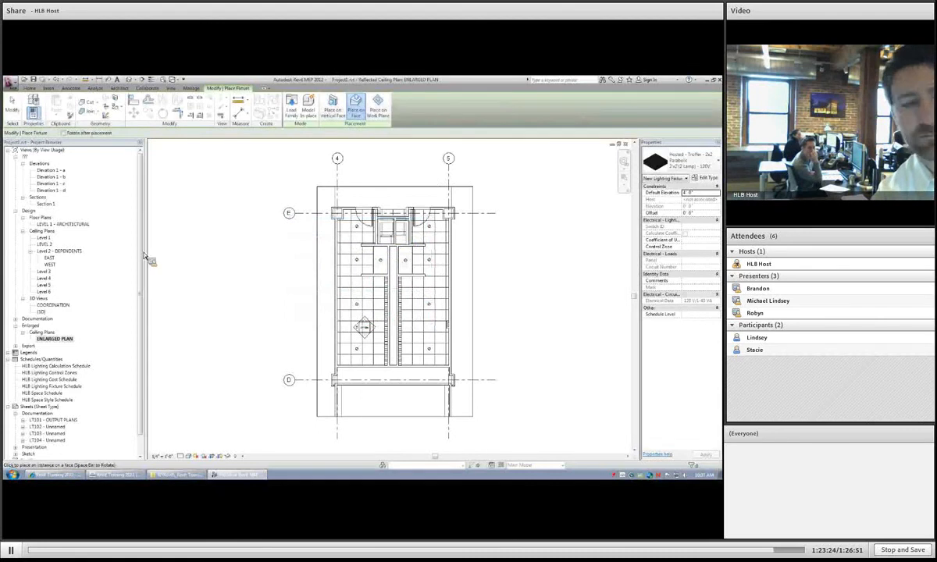
Inspect the type properties of the linked architectural model in the enlarged plan, including its Room Bounding setting.
left_click_drag(142, 258, 143, 279)
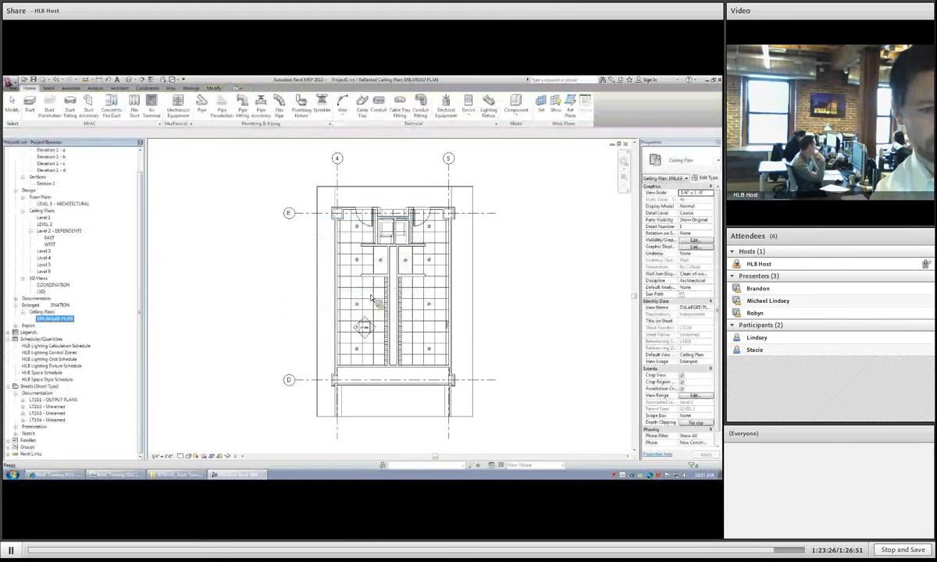
left_click(365, 295)
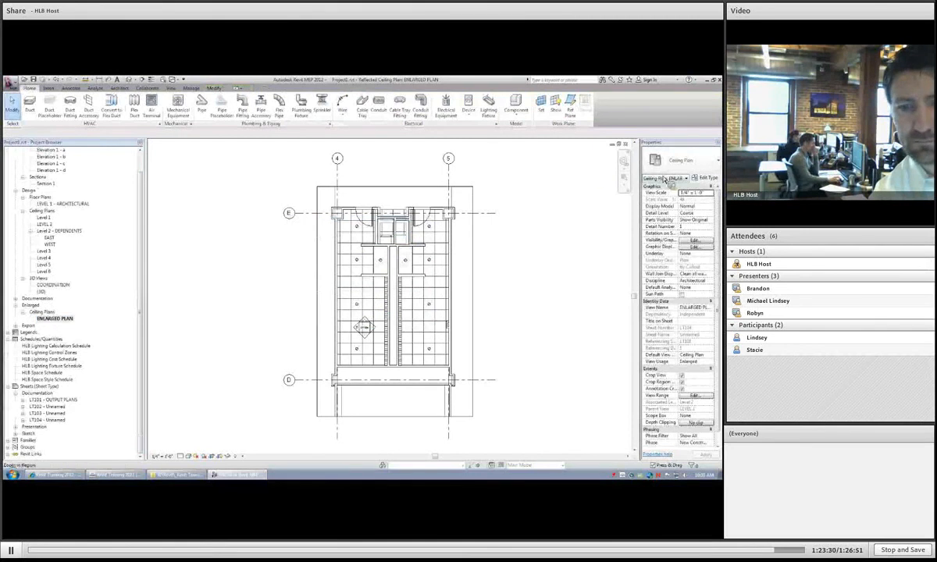
left_click(384, 220)
left_click(703, 177)
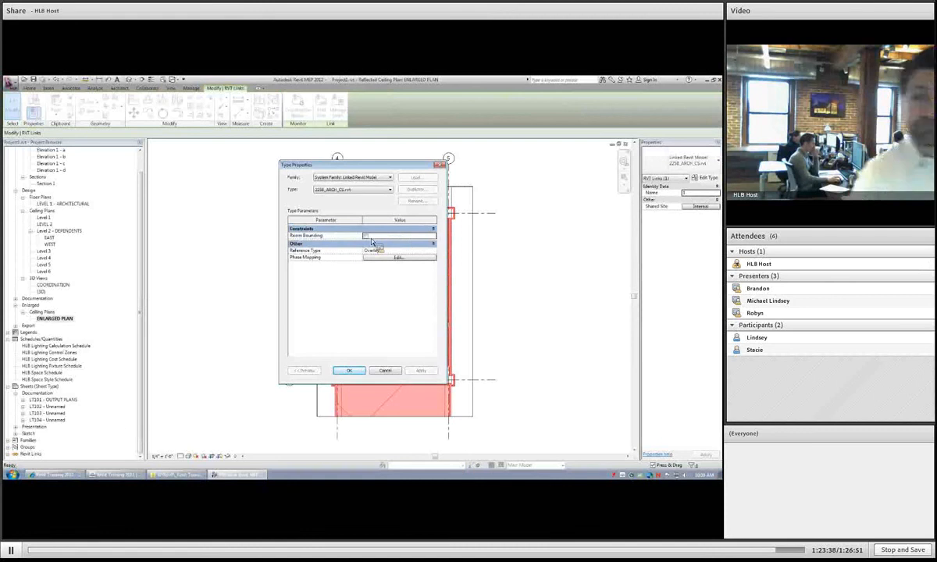
left_click(351, 372)
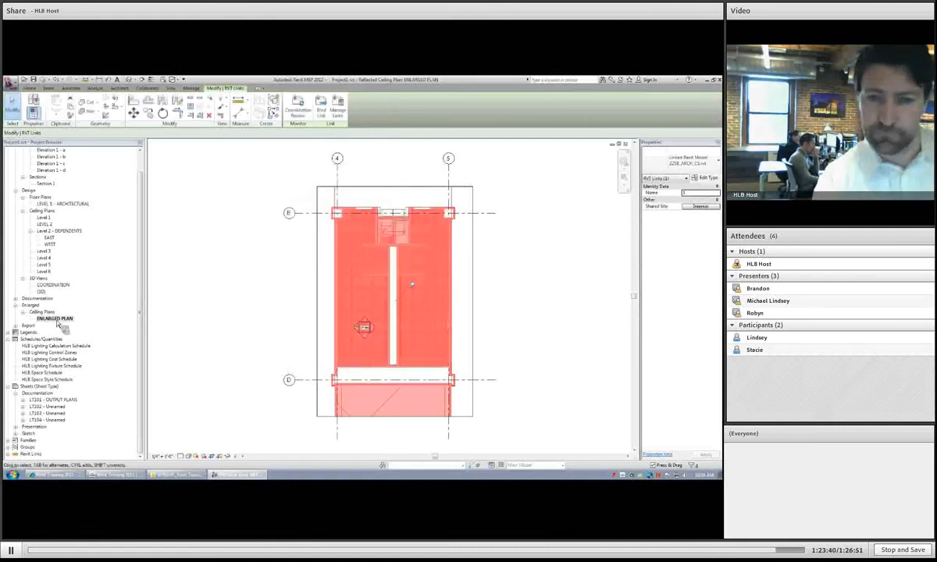
left_click(55, 319)
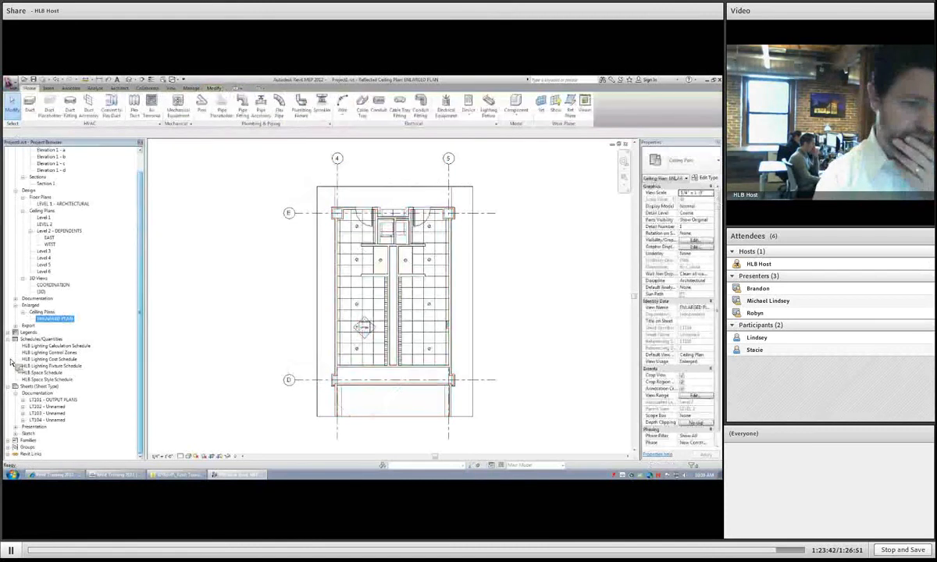
Find the Hosted - Linear Pendant lighting family in the project's families and start placing its 1x4 - 120V type.
left_click(9, 440)
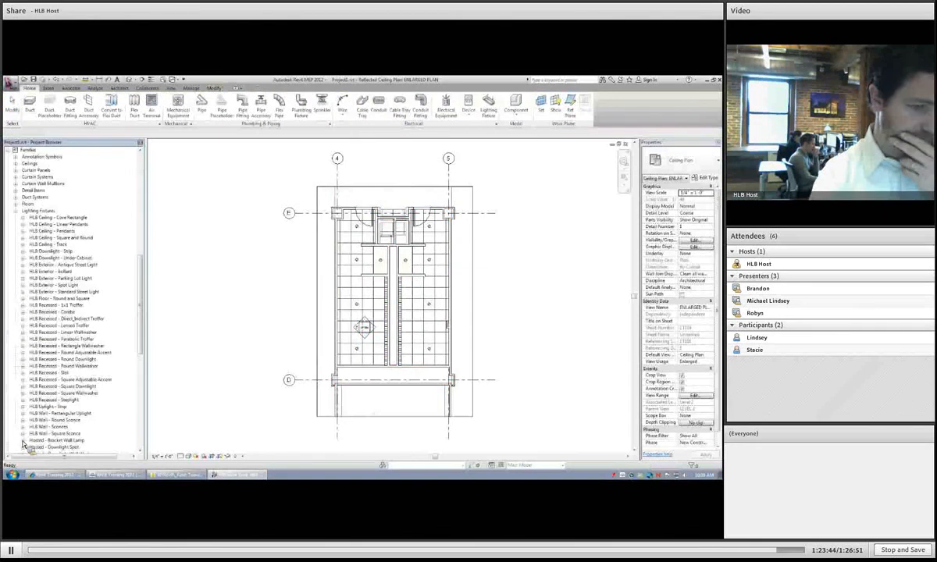
left_click(49, 393)
scroll(47, 391, "down", 4)
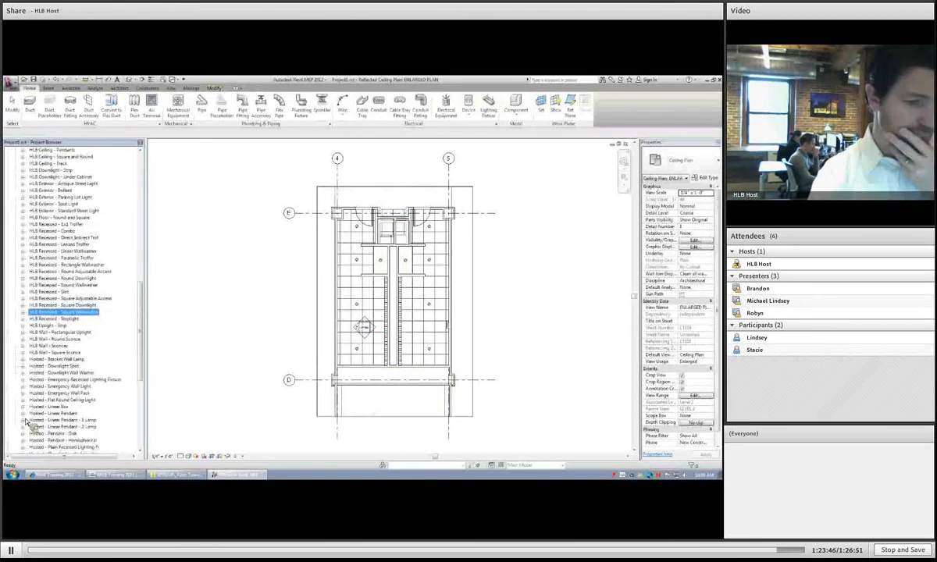
double_click(56, 417)
left_click_drag(66, 428, 370, 286)
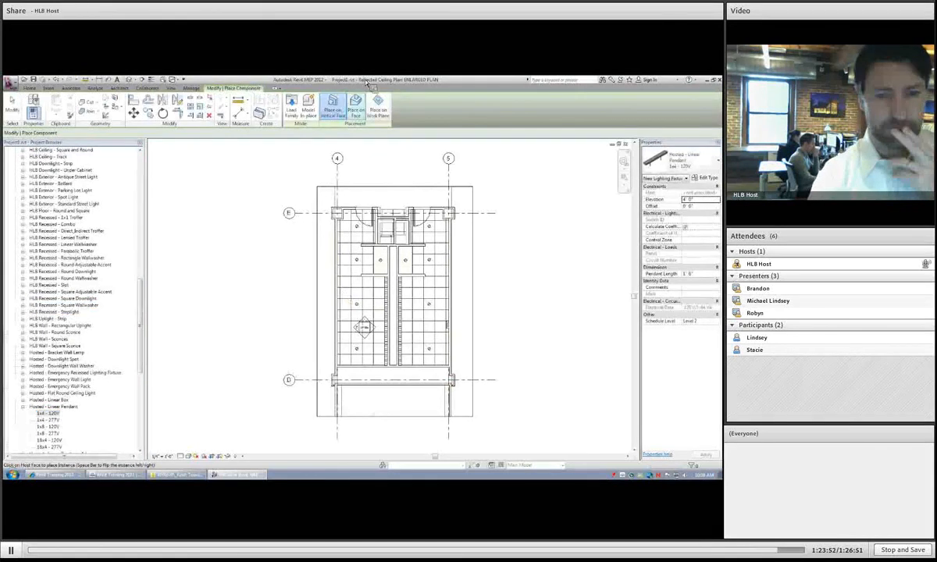
Place the 1x4 linear pendant in the enlarged plan's restroom, hosted on the Level 2 work plane, and end placement.
left_click(355, 104)
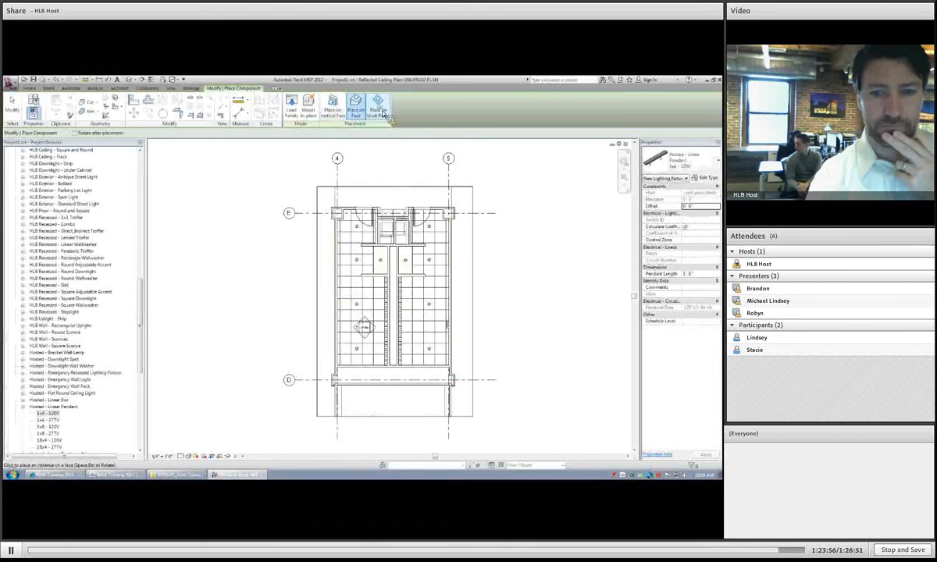
left_click(378, 107)
left_click(357, 276)
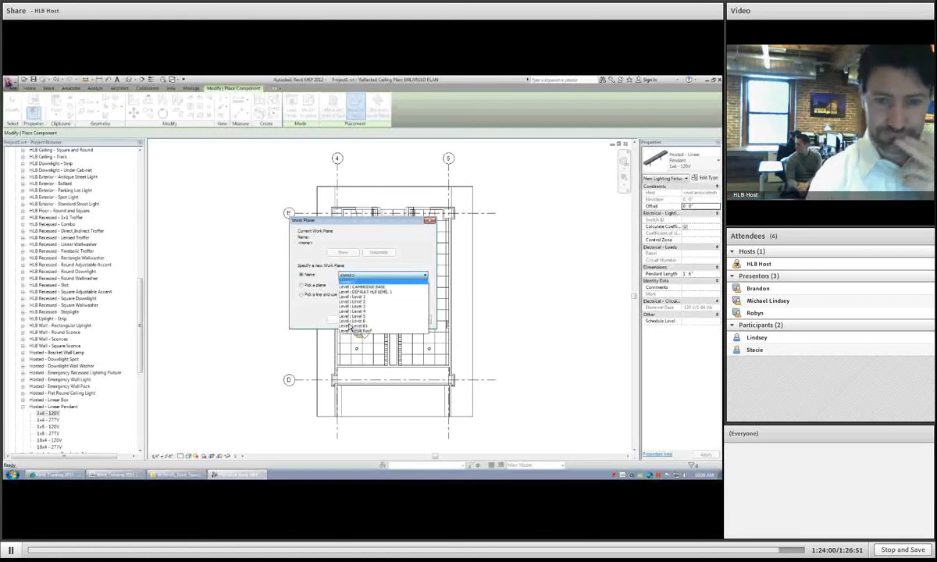
left_click(371, 301)
key("Return")
left_click(360, 299)
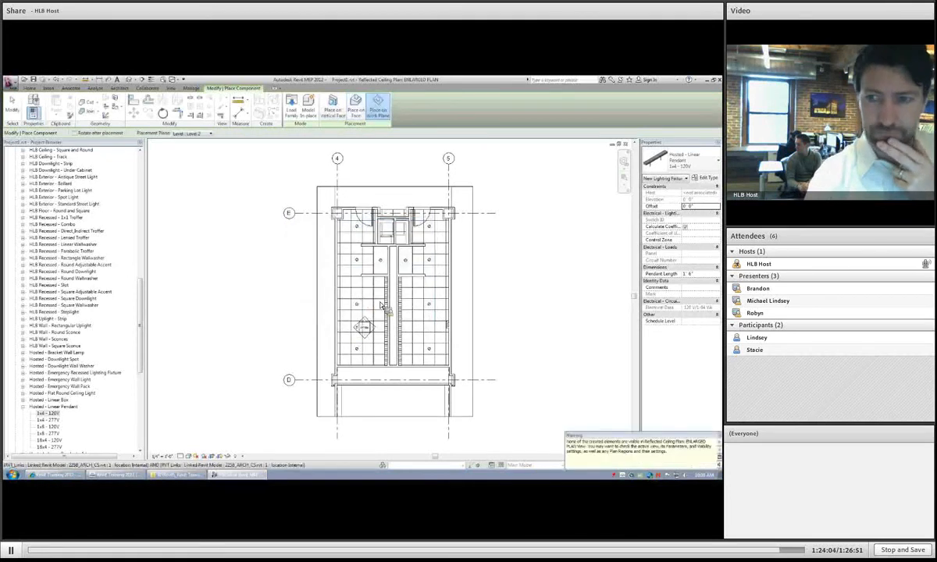
key("Escape")
key("Escape")
Switch to sheet LT104, activate the interior elevation's viewport and select the linear pendant at Level 2.
key("ctrl+Tab")
left_click(252, 201)
scroll(251, 202, "up", 5)
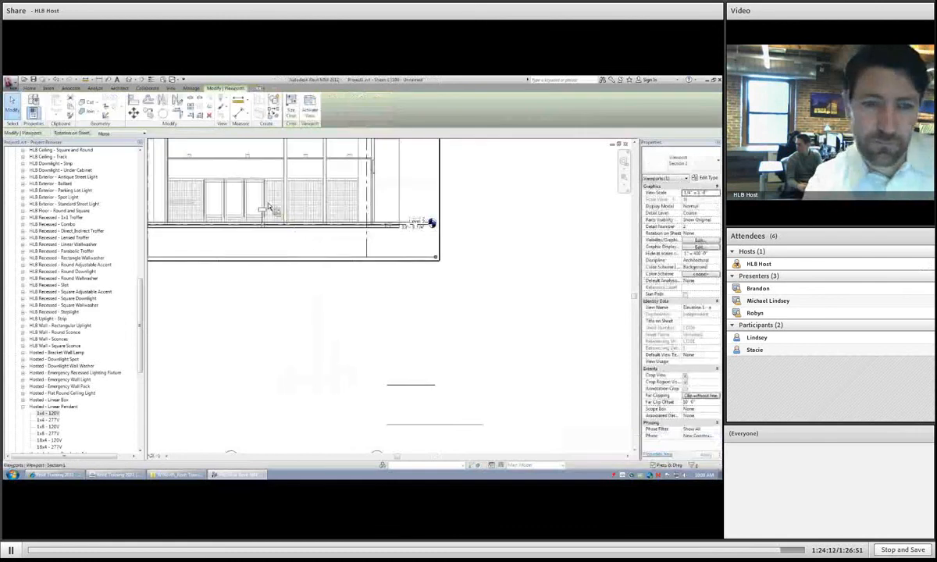
double_click(258, 207)
scroll(259, 207, "up", 2)
left_click(260, 209)
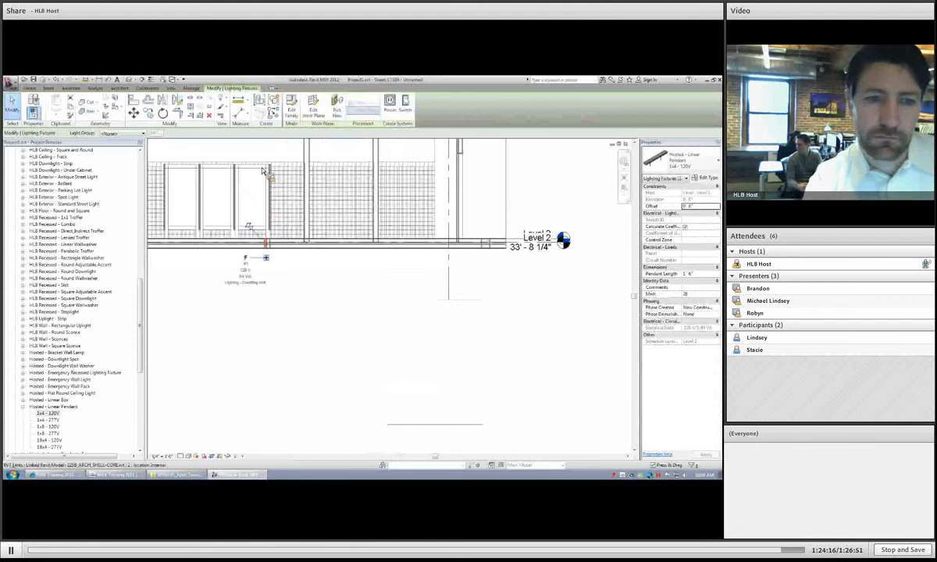
Try to set the selected linear pendant's offset from Level 2 to 8' 0".
left_click(687, 207)
left_click(686, 207)
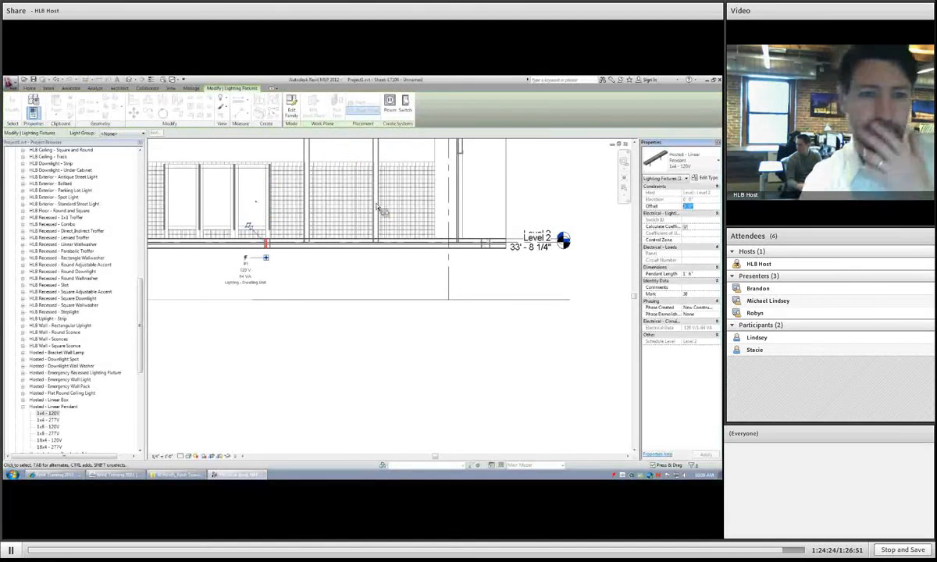
type("8")
scroll(241, 210, "down", 5)
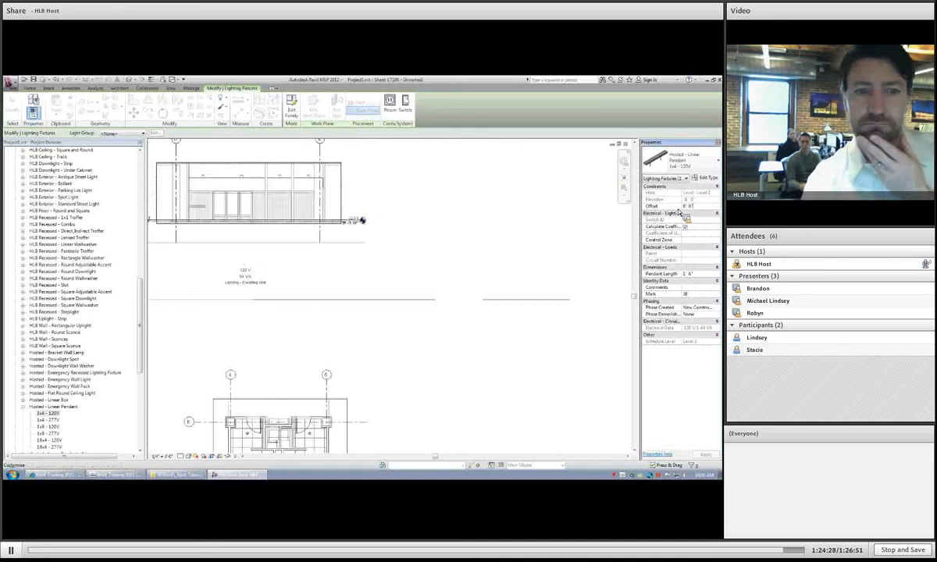
key("Return")
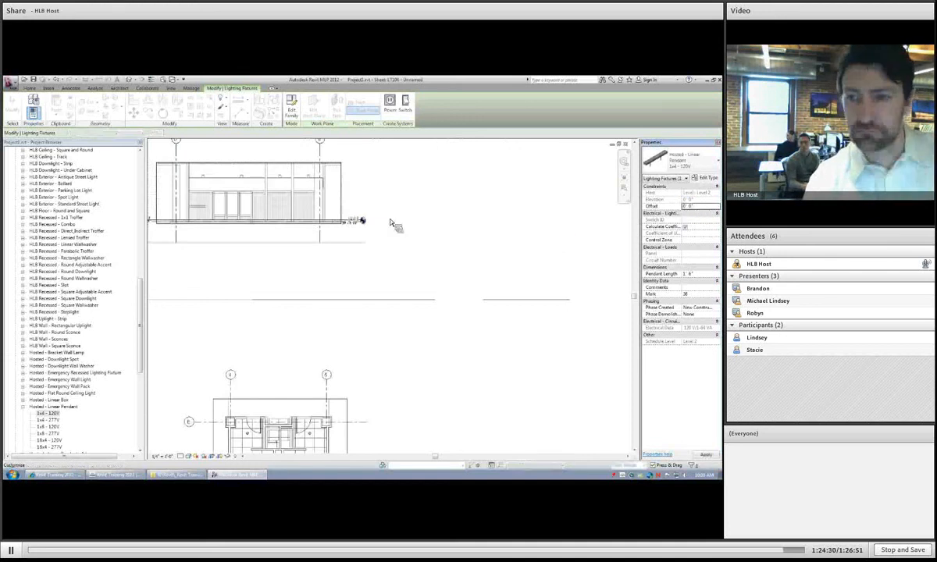
Try to move the linear pendant upward from the Level 2 line in the interior elevation.
scroll(248, 220, "up", 3)
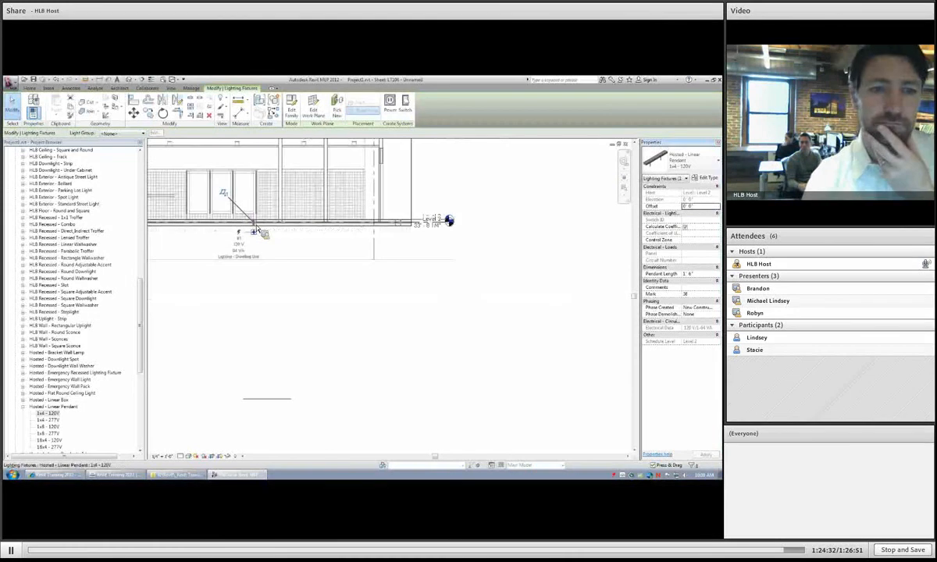
key("Escape")
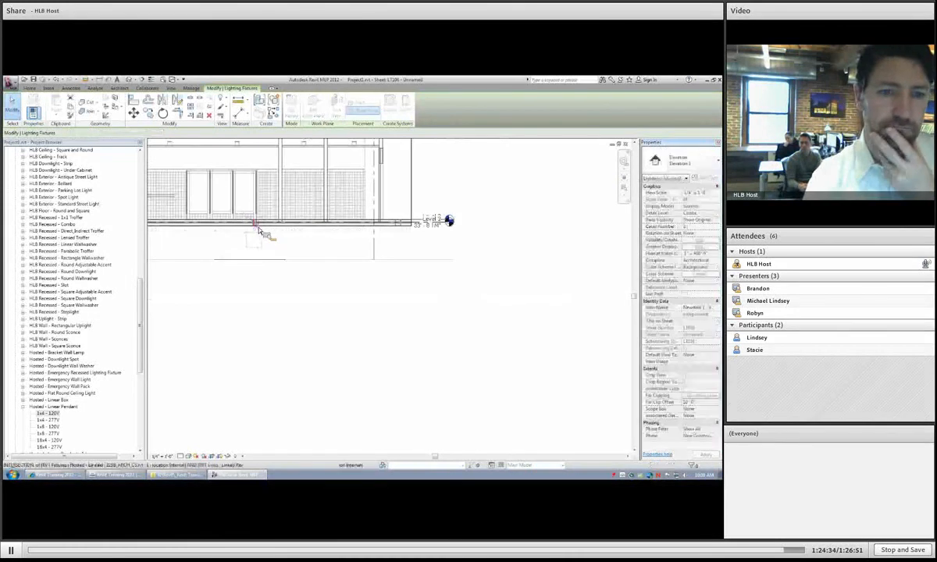
left_click(258, 227)
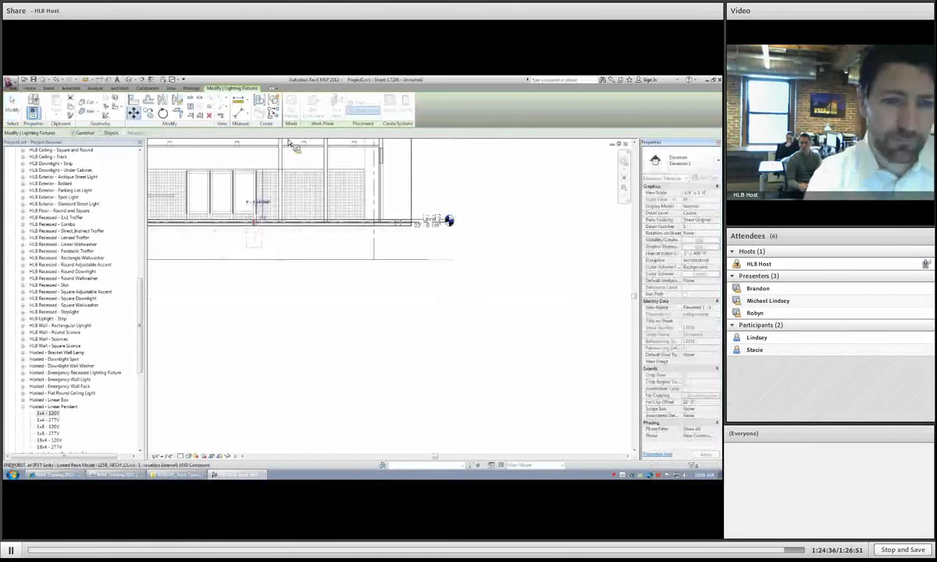
key("Escape")
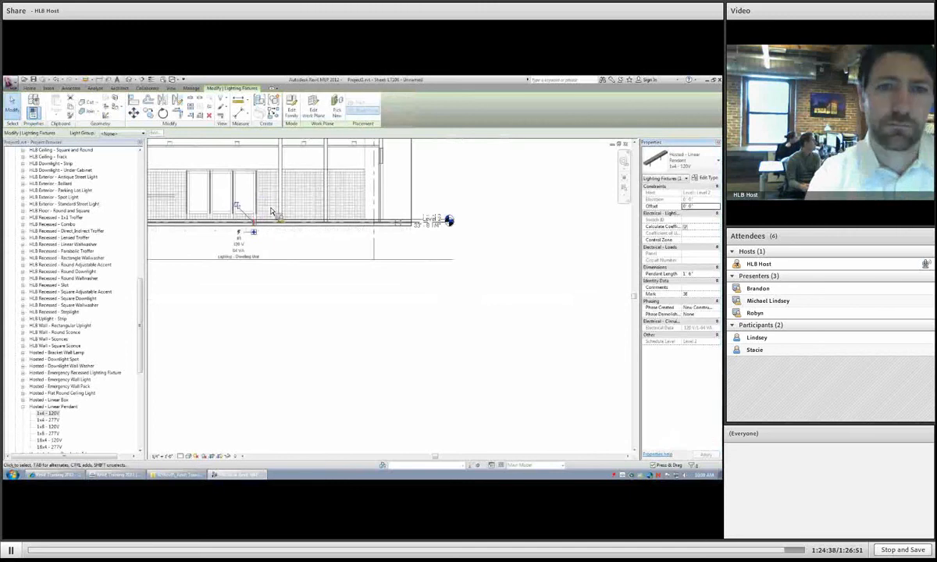
Check the work plane assigned to the linear pendant and deselect the fixture in the elevation.
left_click(320, 116)
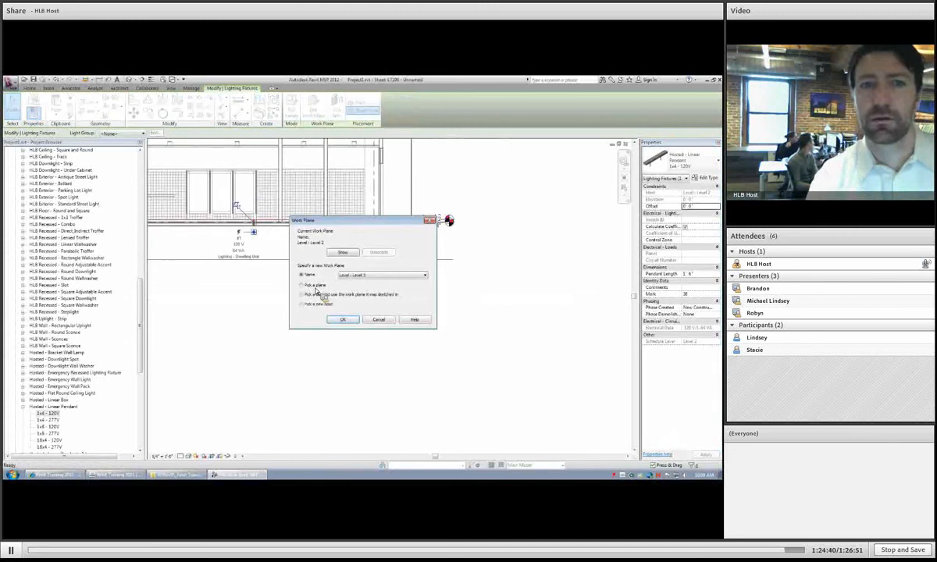
left_click(343, 320)
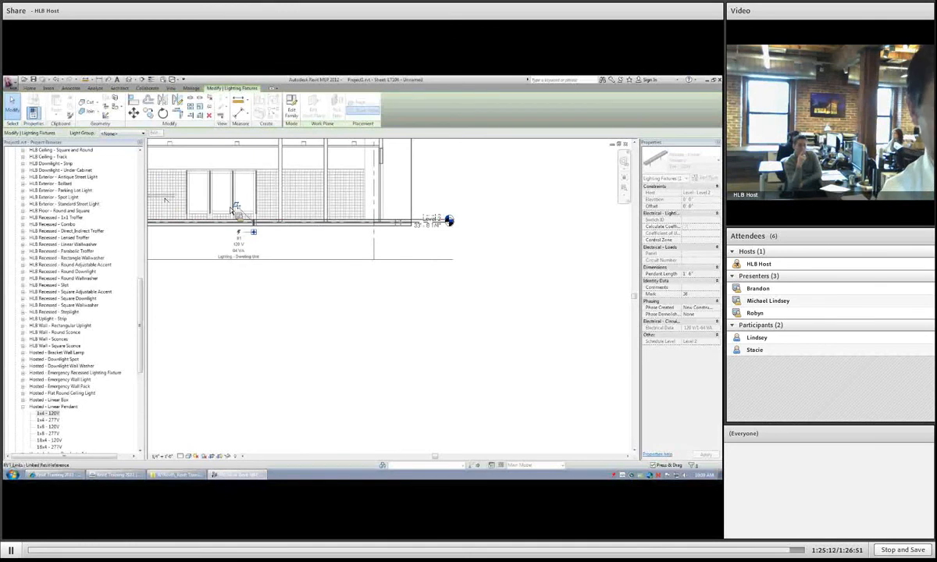
key("Escape")
key("Escape")
scroll(262, 231, "down", 2)
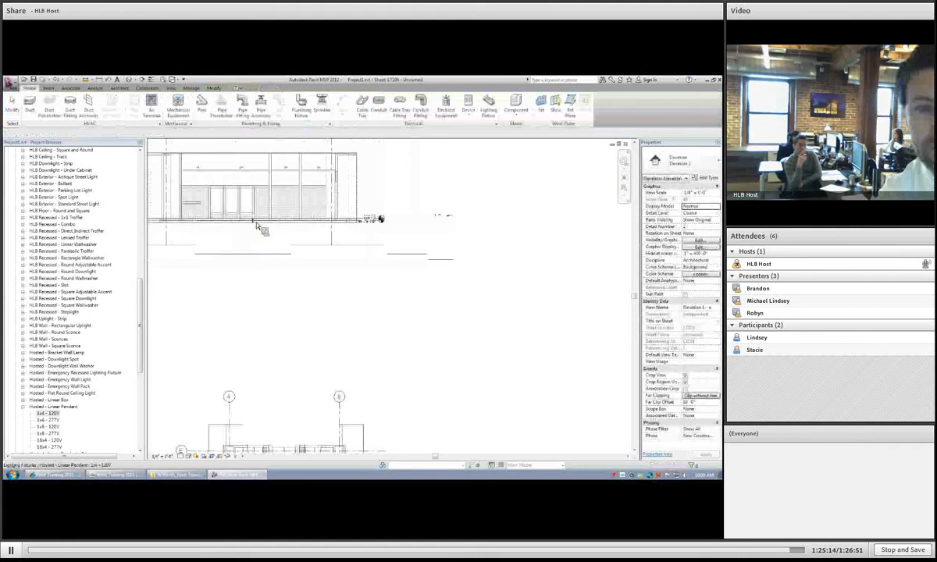
scroll(256, 228, "up", 2)
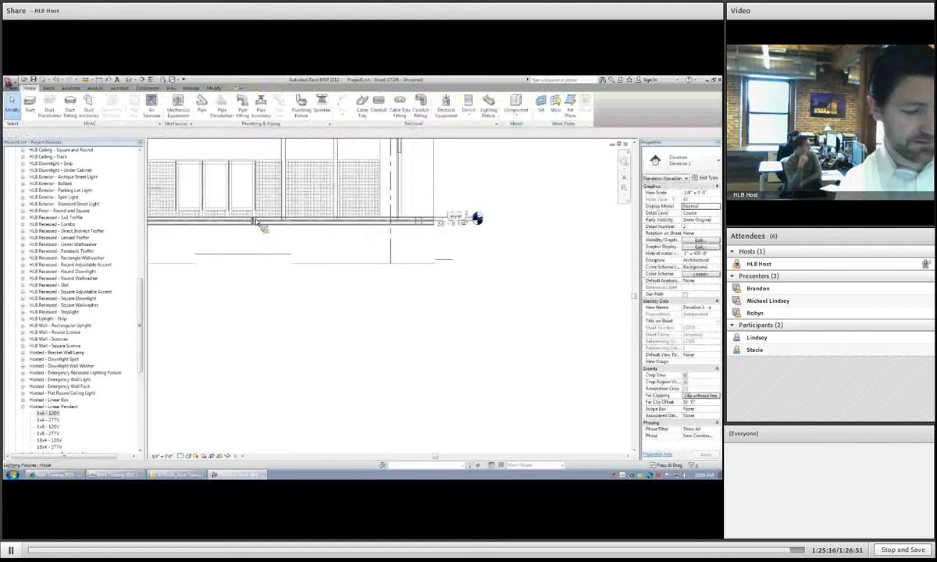
Check the linear pendant's properties near Level 2 in the interior elevation, then return to the reflected ceiling plan.
scroll(256, 223, "up", 2)
left_click(243, 209)
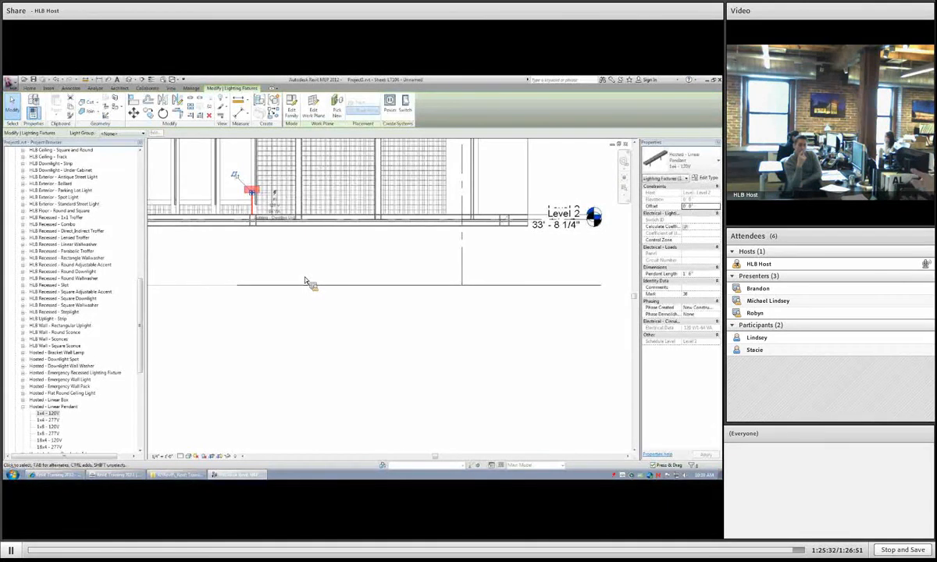
left_click(265, 249)
key("ctrl+Tab")
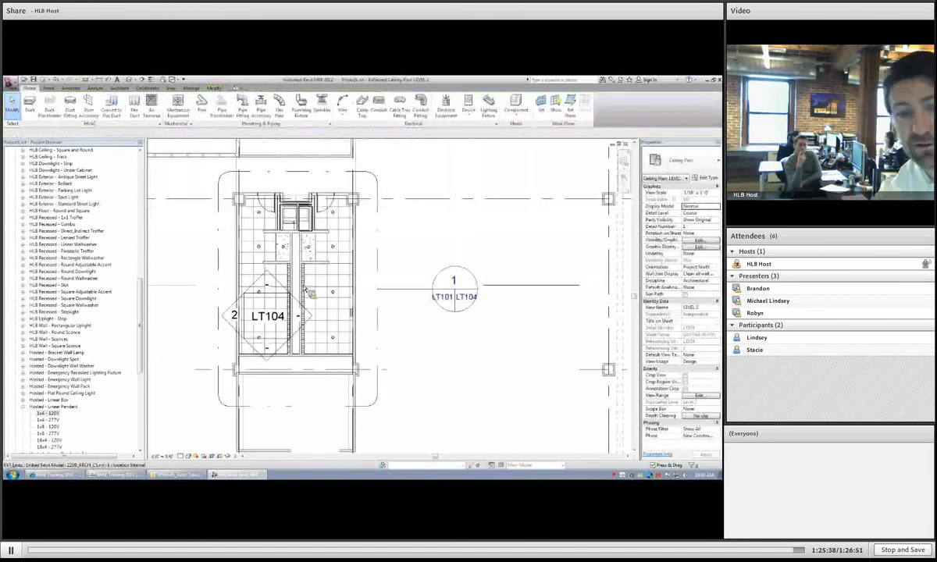
Hide the interior elevation marker over the restroom in the reflected ceiling plan.
left_click(280, 323)
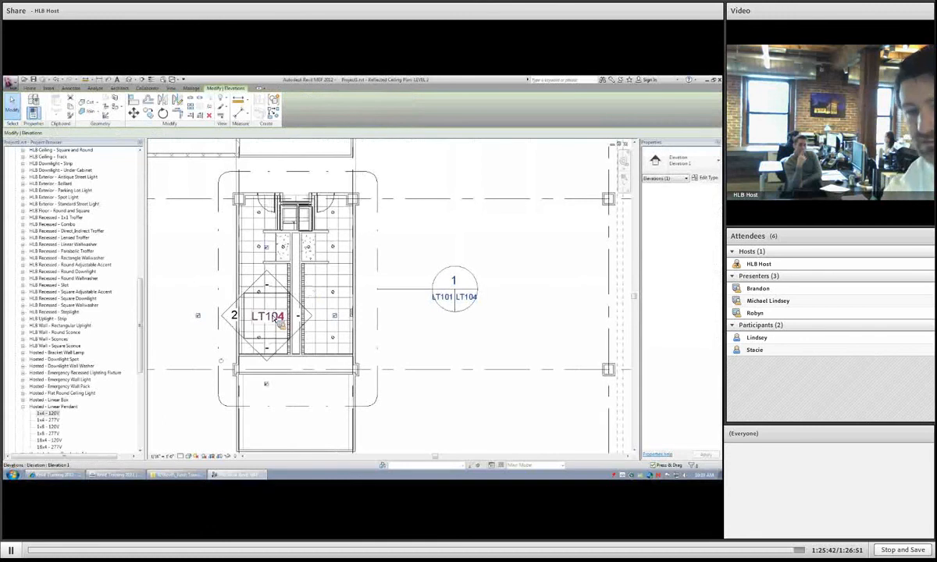
right_click(200, 288)
key("Escape")
key("Escape")
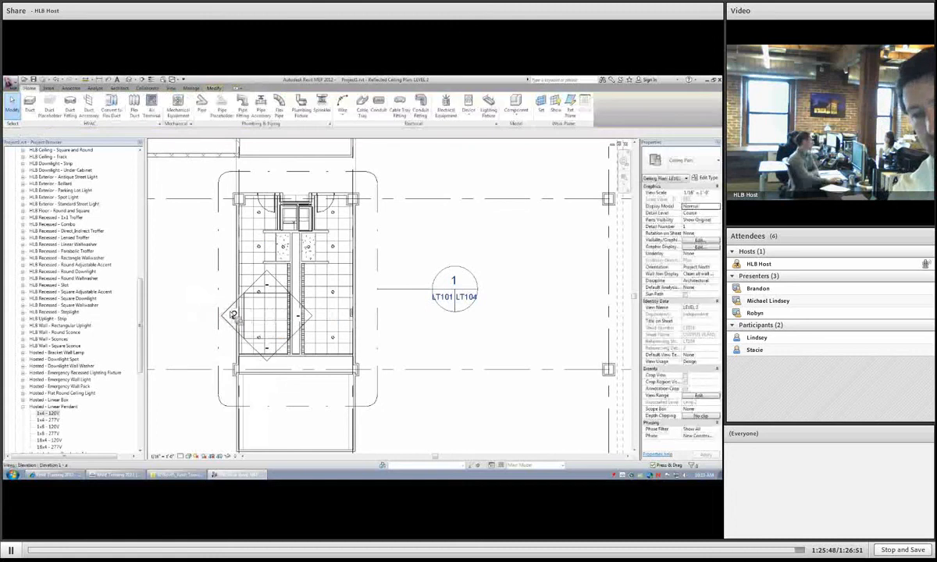
left_click(232, 315)
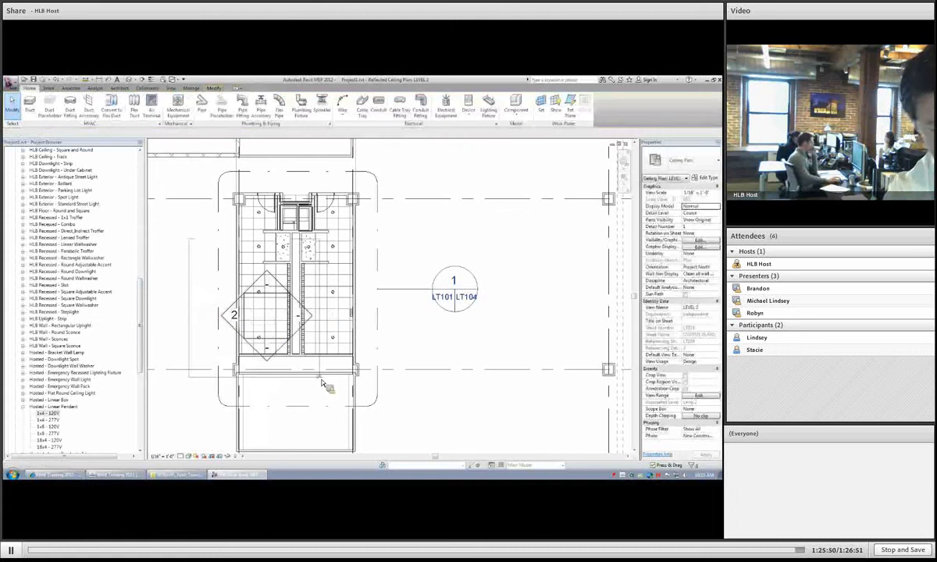
right_click(175, 297)
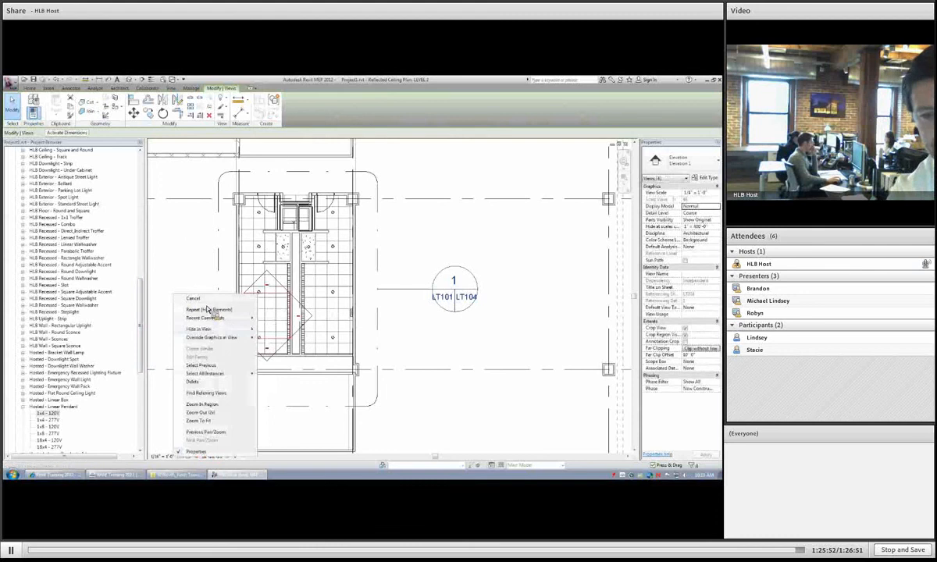
mouse_move(209, 329)
left_click(279, 337)
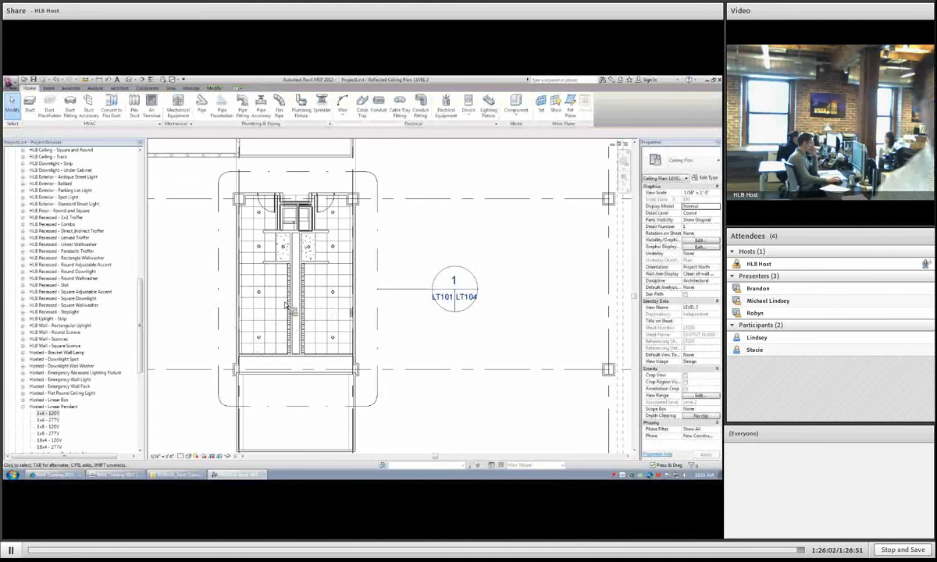
Try to place a Hosted - Linear Pendant 1x4 - 120V on a face in the restroom ceiling plan.
left_click(50, 414)
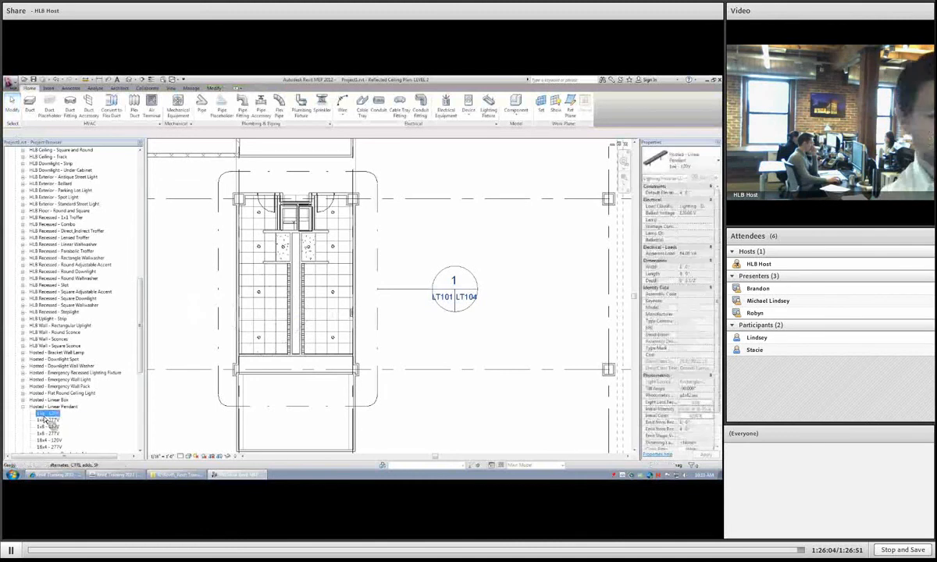
left_click_drag(230, 348, 236, 345)
left_click(355, 108)
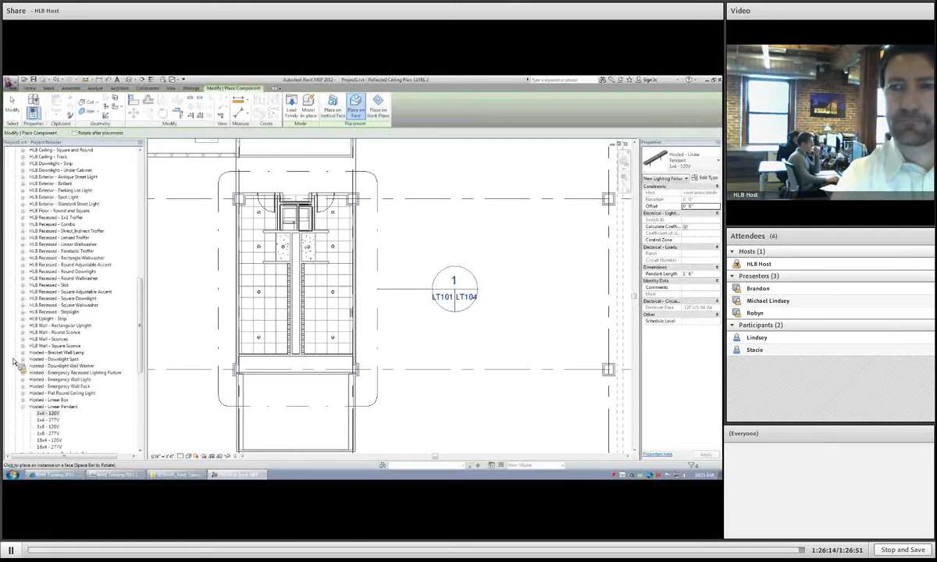
Try to place a Hosted - Flat Round Ceiling Light 60W - 120V on the restroom ceiling and leave the placement command.
left_click(61, 393)
left_click(23, 394)
left_click(48, 401)
left_click_drag(49, 401, 244, 344)
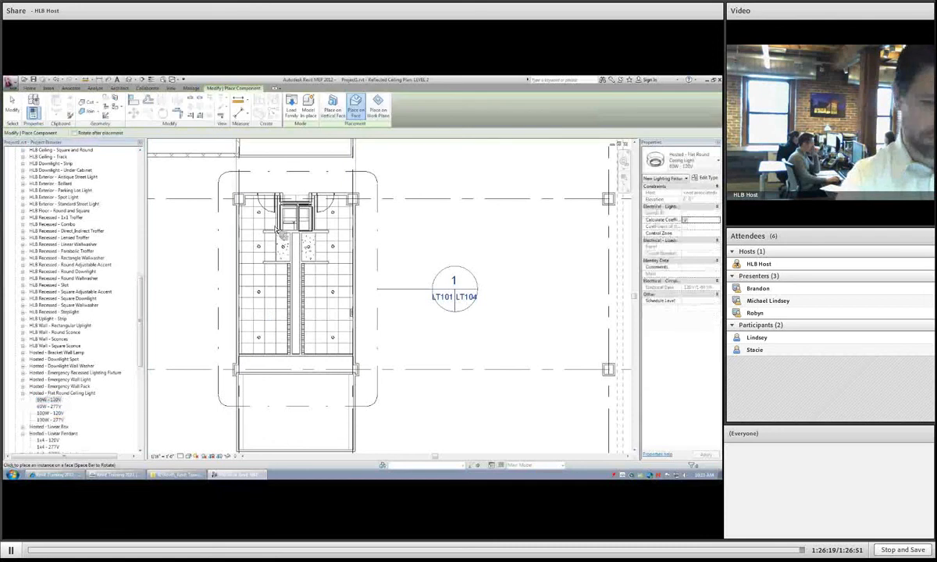
left_click(333, 107)
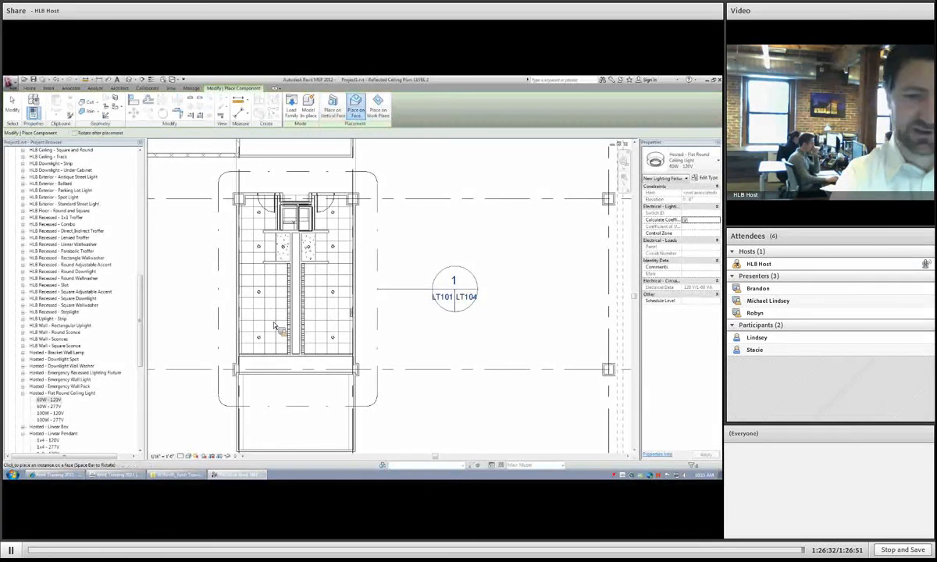
key("Escape")
key("Escape")
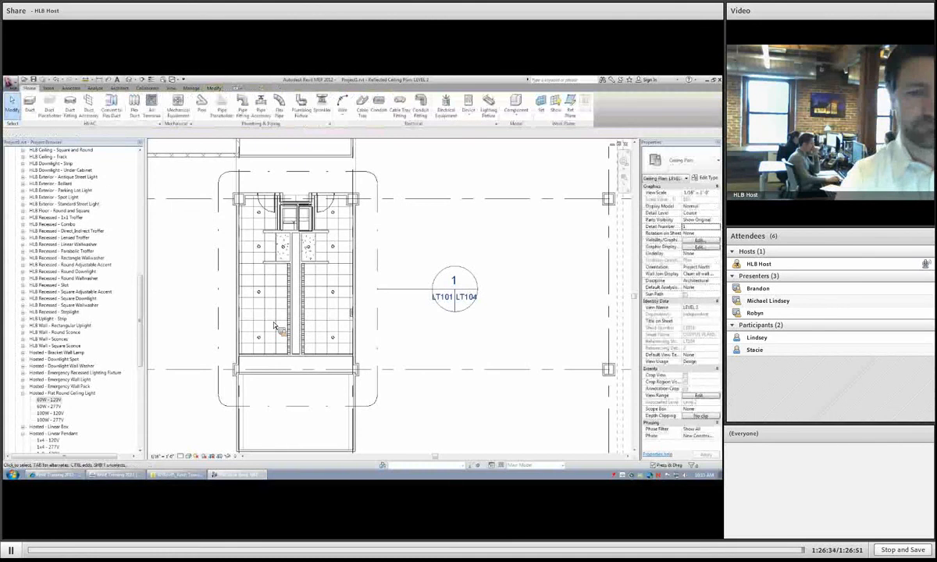